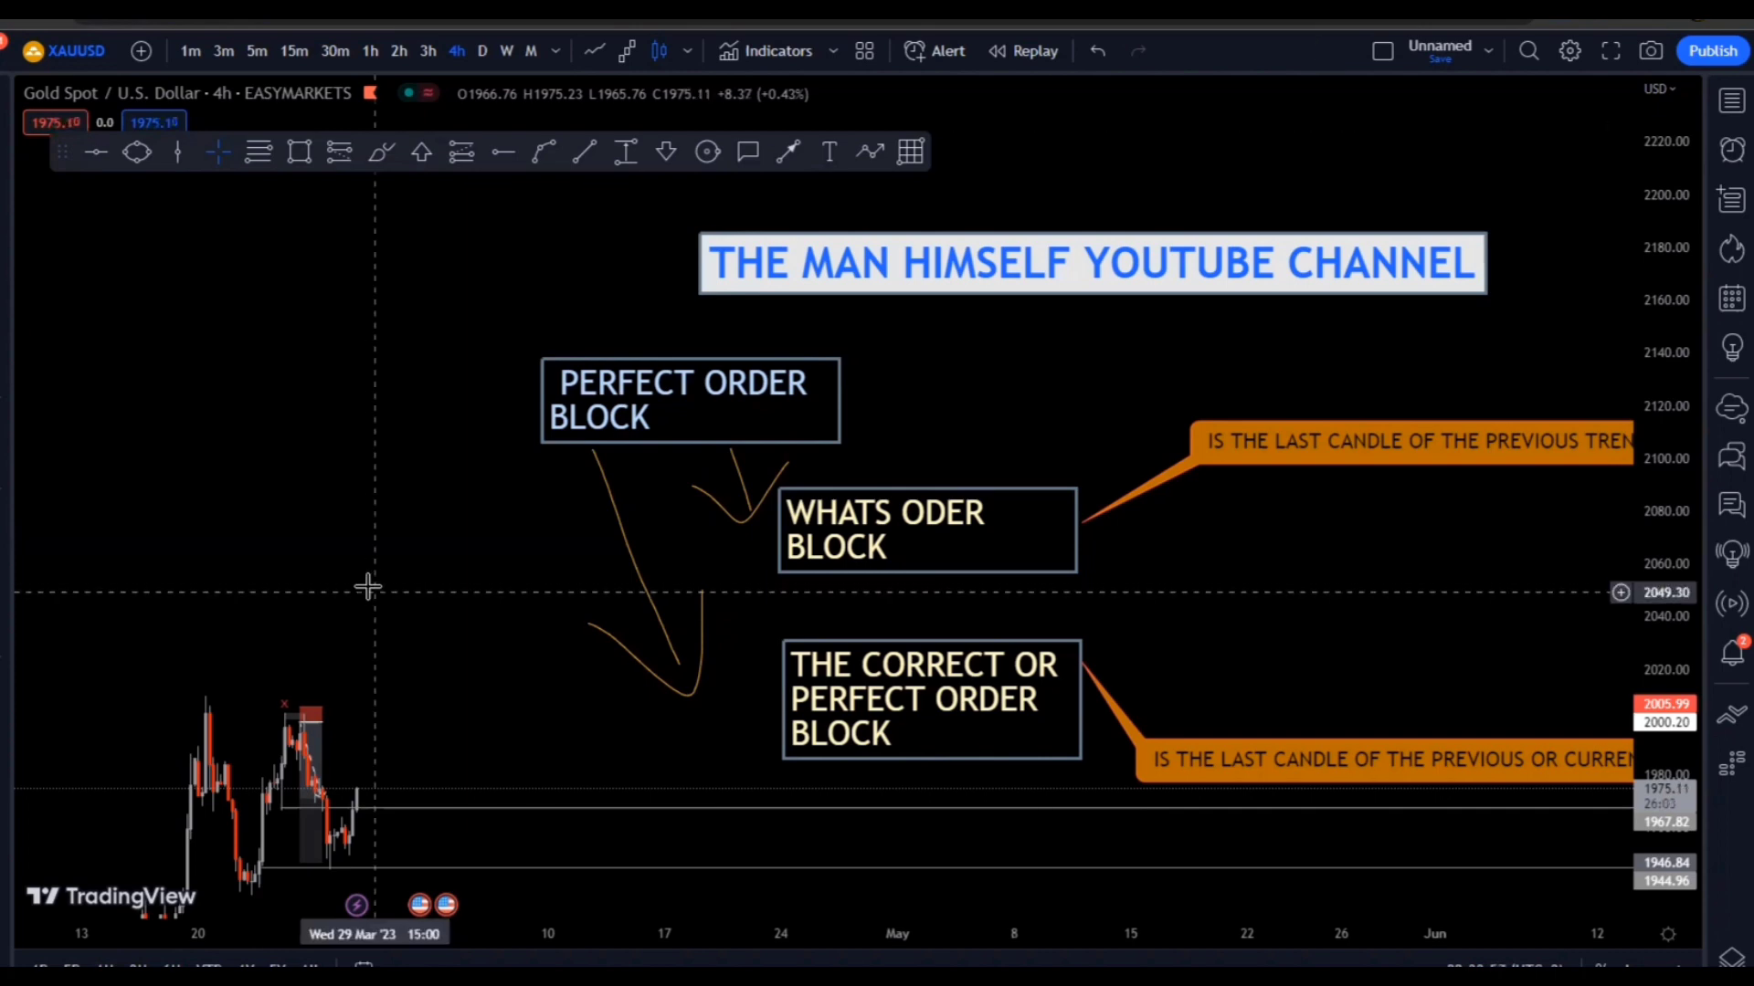
# Circle the 'IS THE LAST CANDLE OF THE PREVIOUS TREND' callout with orange Brush strokes
pyautogui.hscroll(2, 364, 580)
pyautogui.hscroll(2, 215, 558)
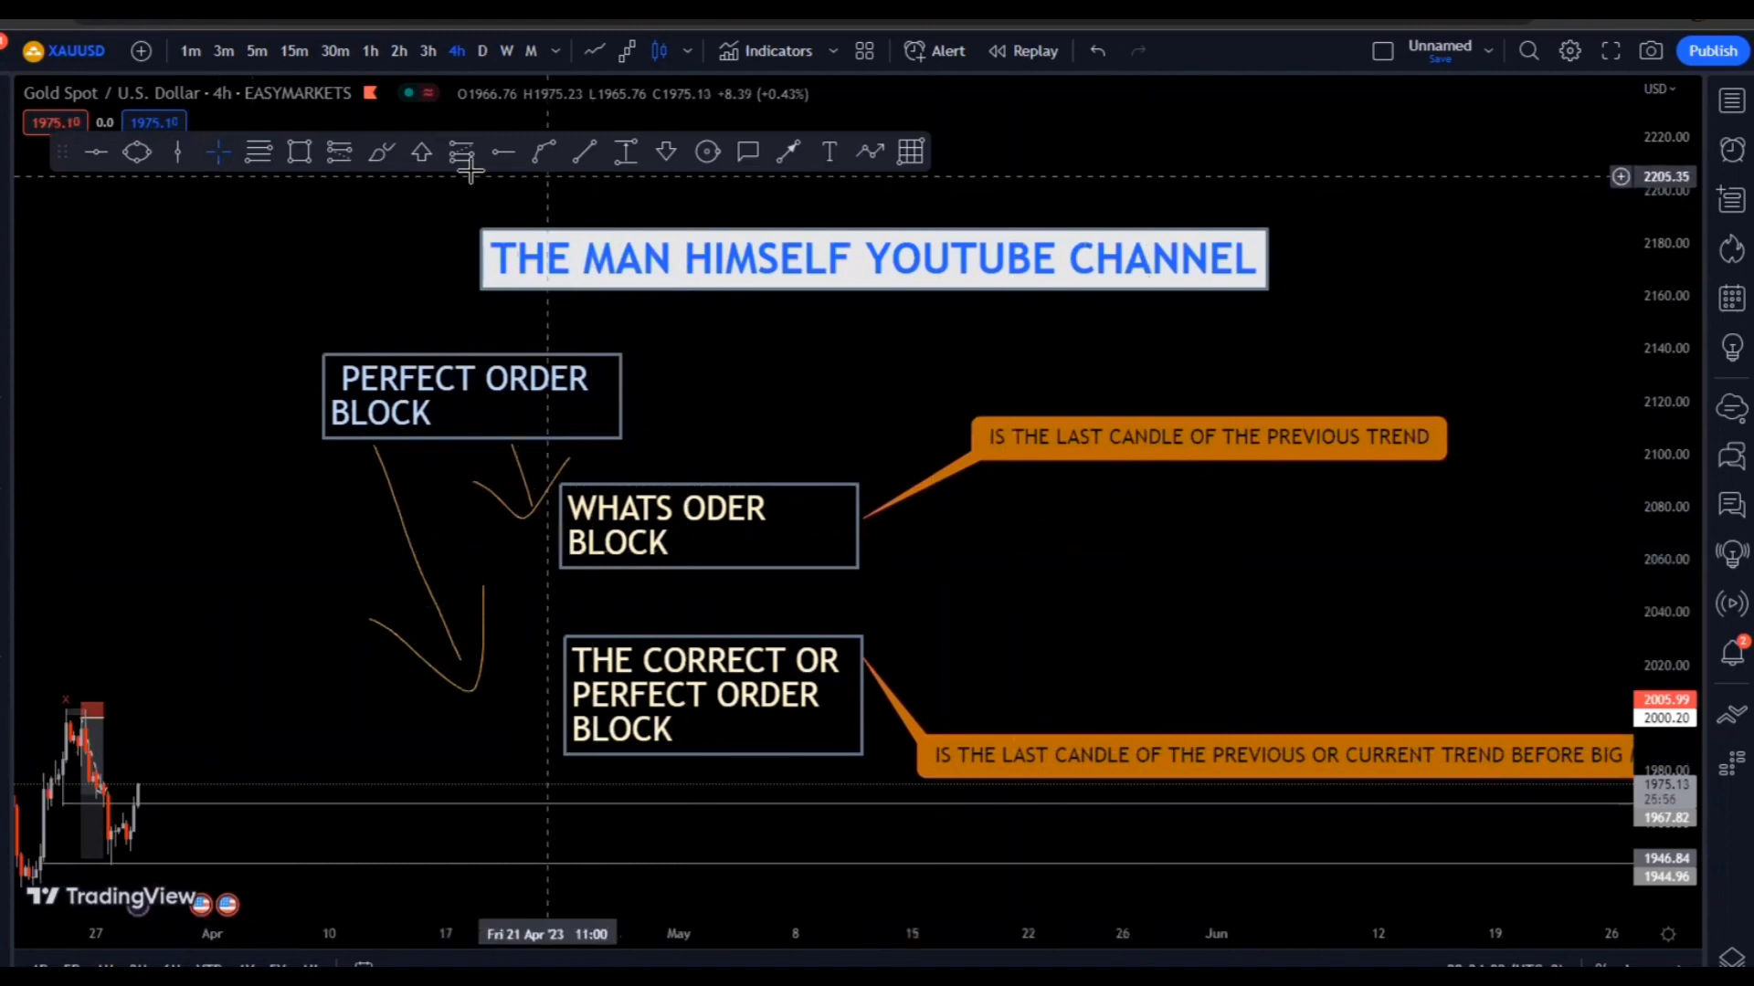
pyautogui.click(381, 152)
pyautogui.moveTo(960, 367)
pyautogui.mouseDown()
pyautogui.moveTo(982, 474)
pyautogui.moveTo(1242, 523)
pyautogui.moveTo(946, 411)
pyautogui.mouseUp()
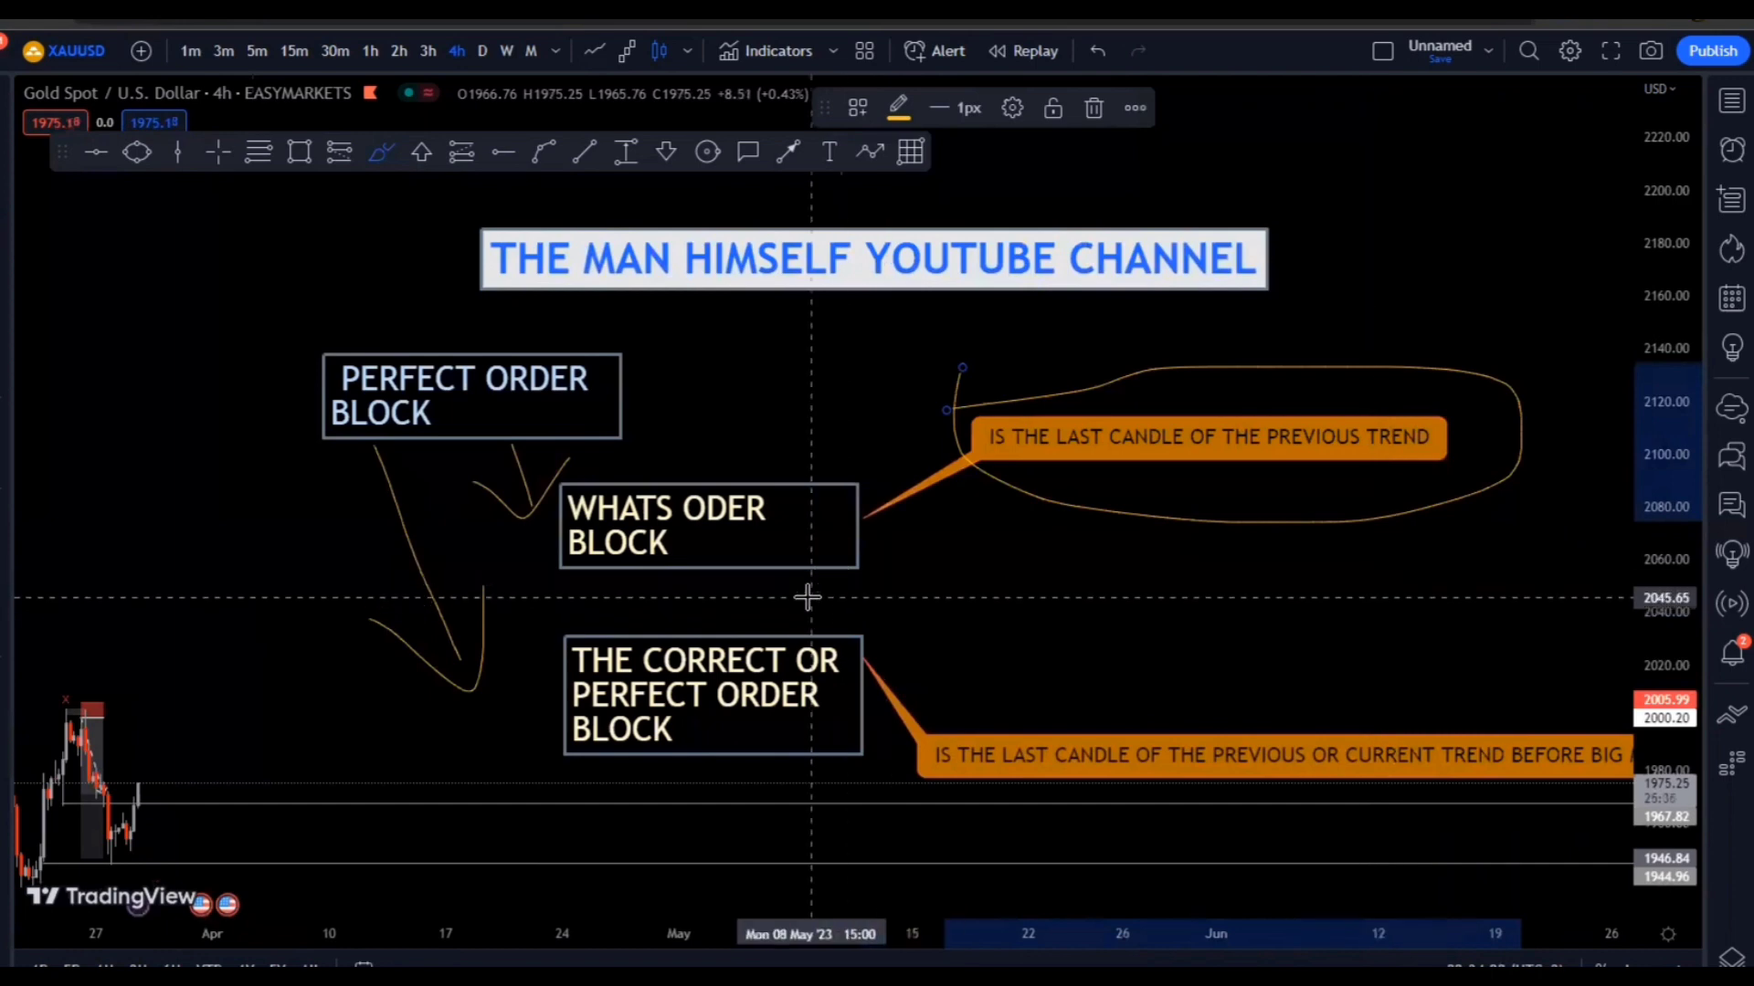
pyautogui.moveTo(809, 594); pyautogui.dragTo(1630, 498)
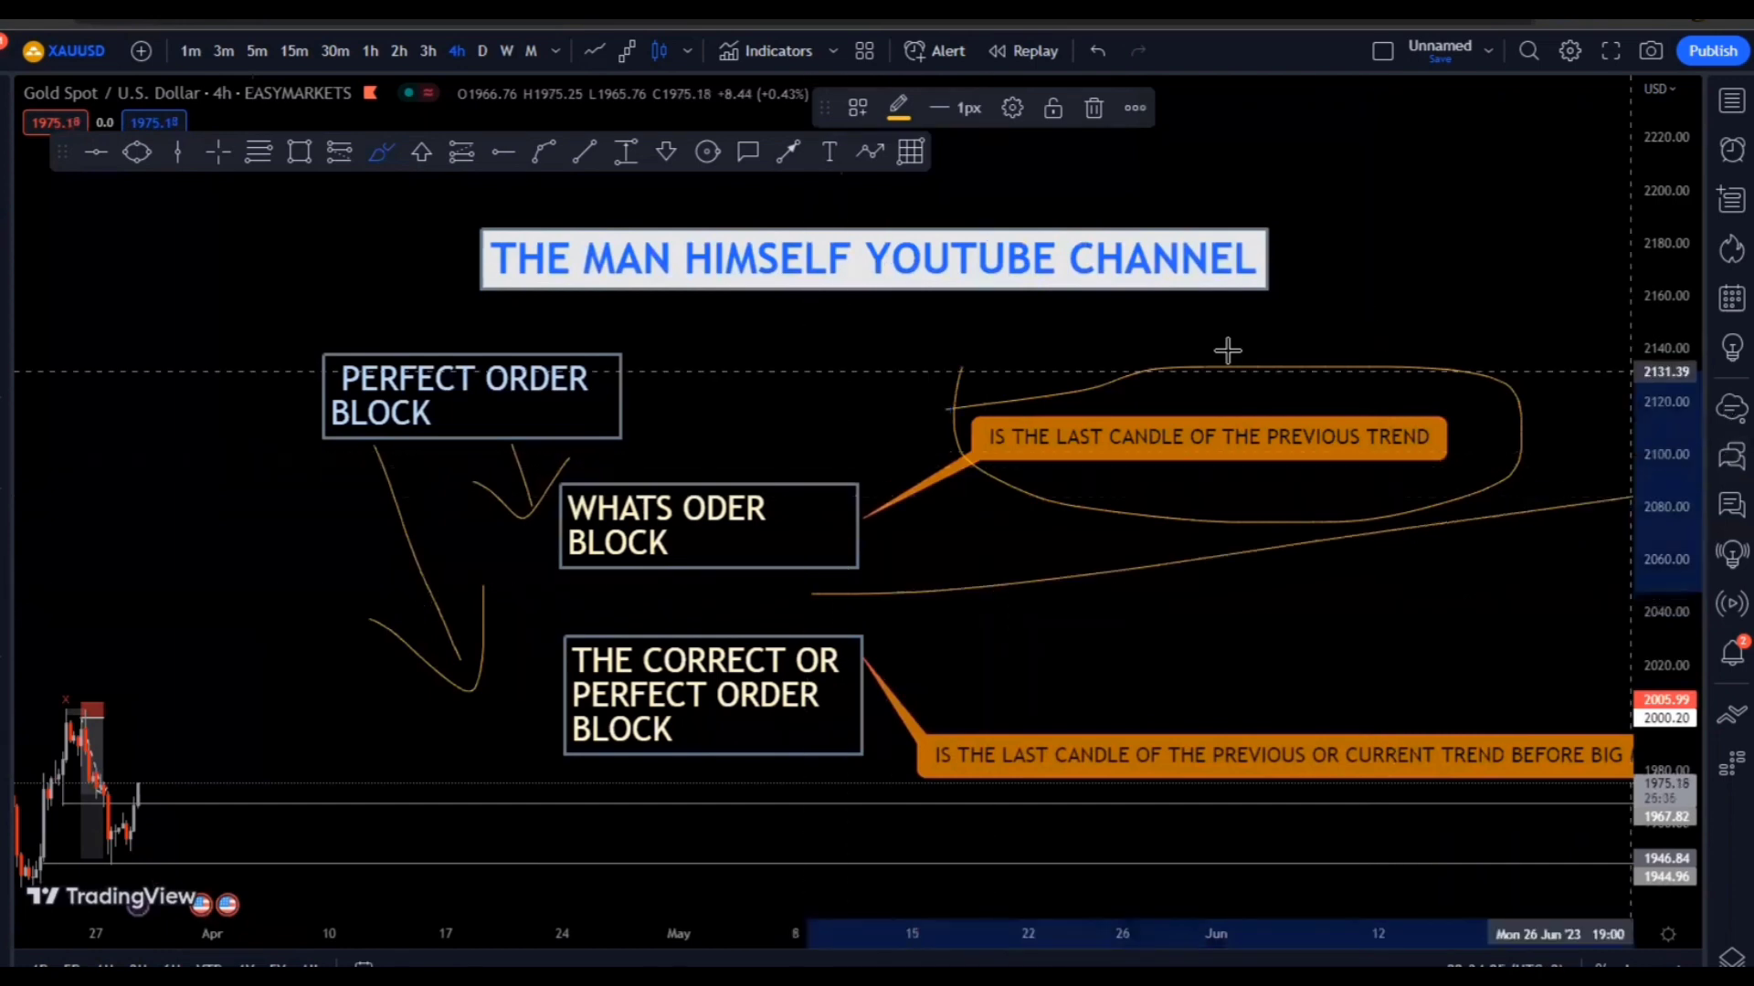
# Pan the chart up and left, then nudge the view down
pyautogui.moveTo(1261, 614)
pyautogui.mouseDown()
pyautogui.moveTo(1185, 429)
pyautogui.moveTo(1053, 409)
pyautogui.mouseUp()
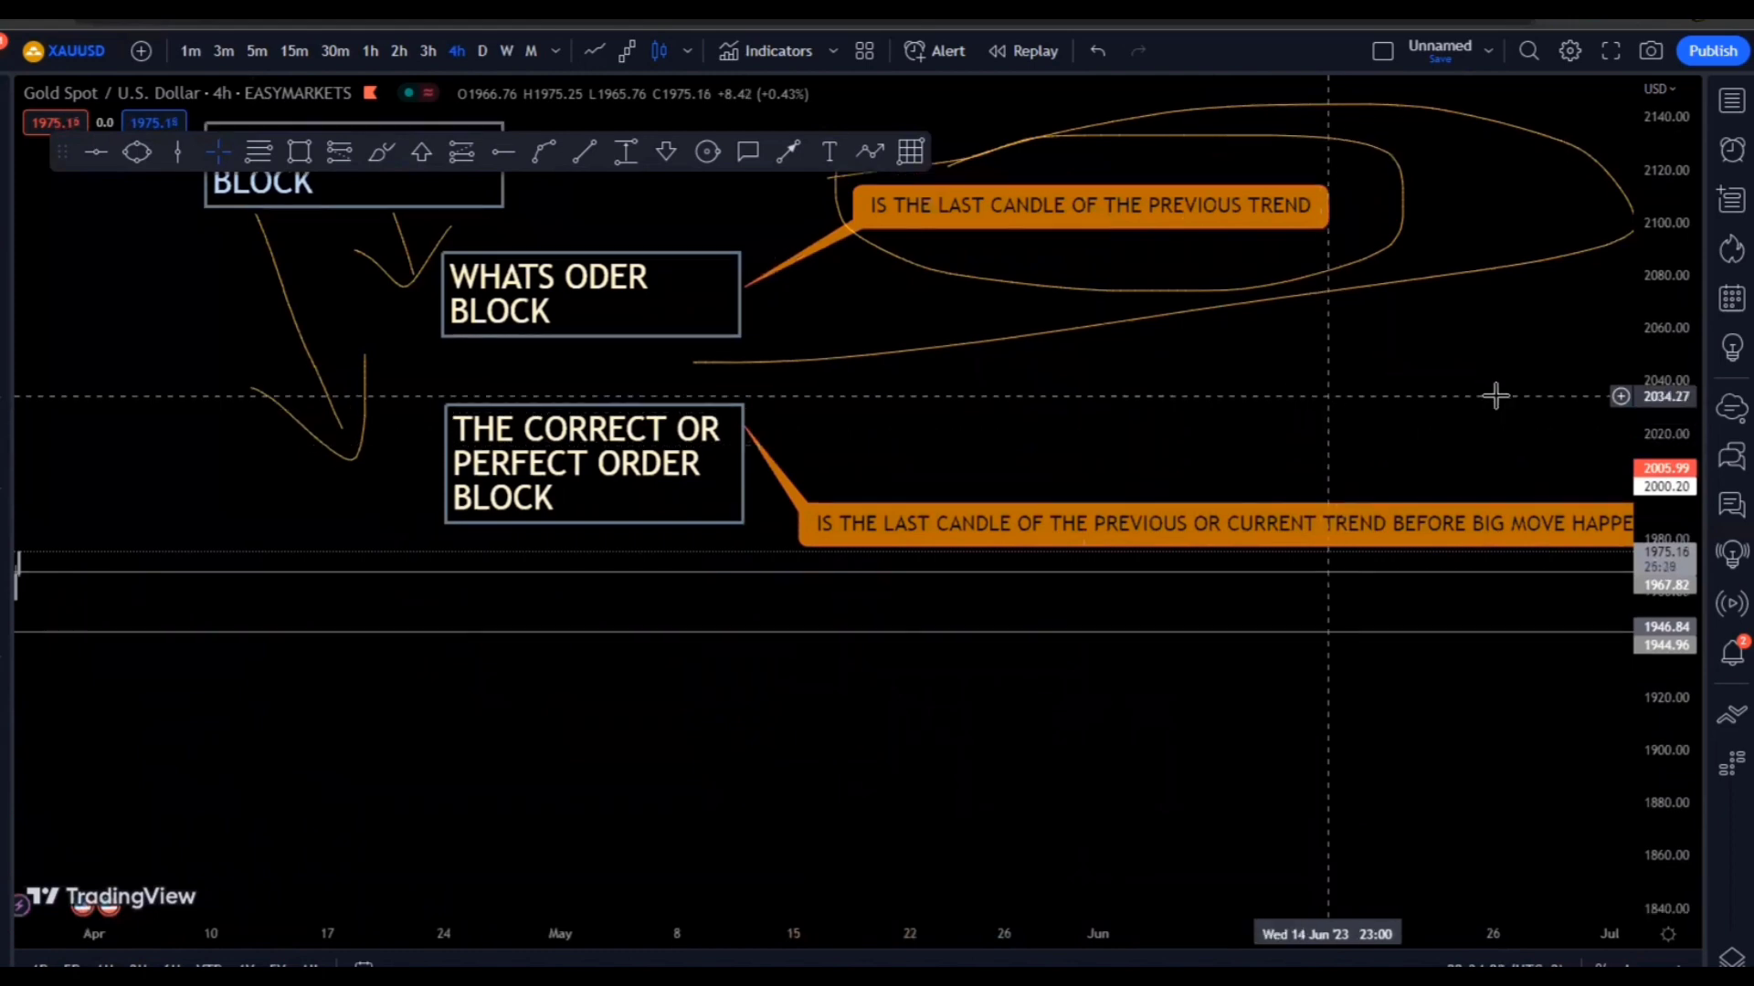
pyautogui.moveTo(1495, 392); pyautogui.dragTo(1079, 449)
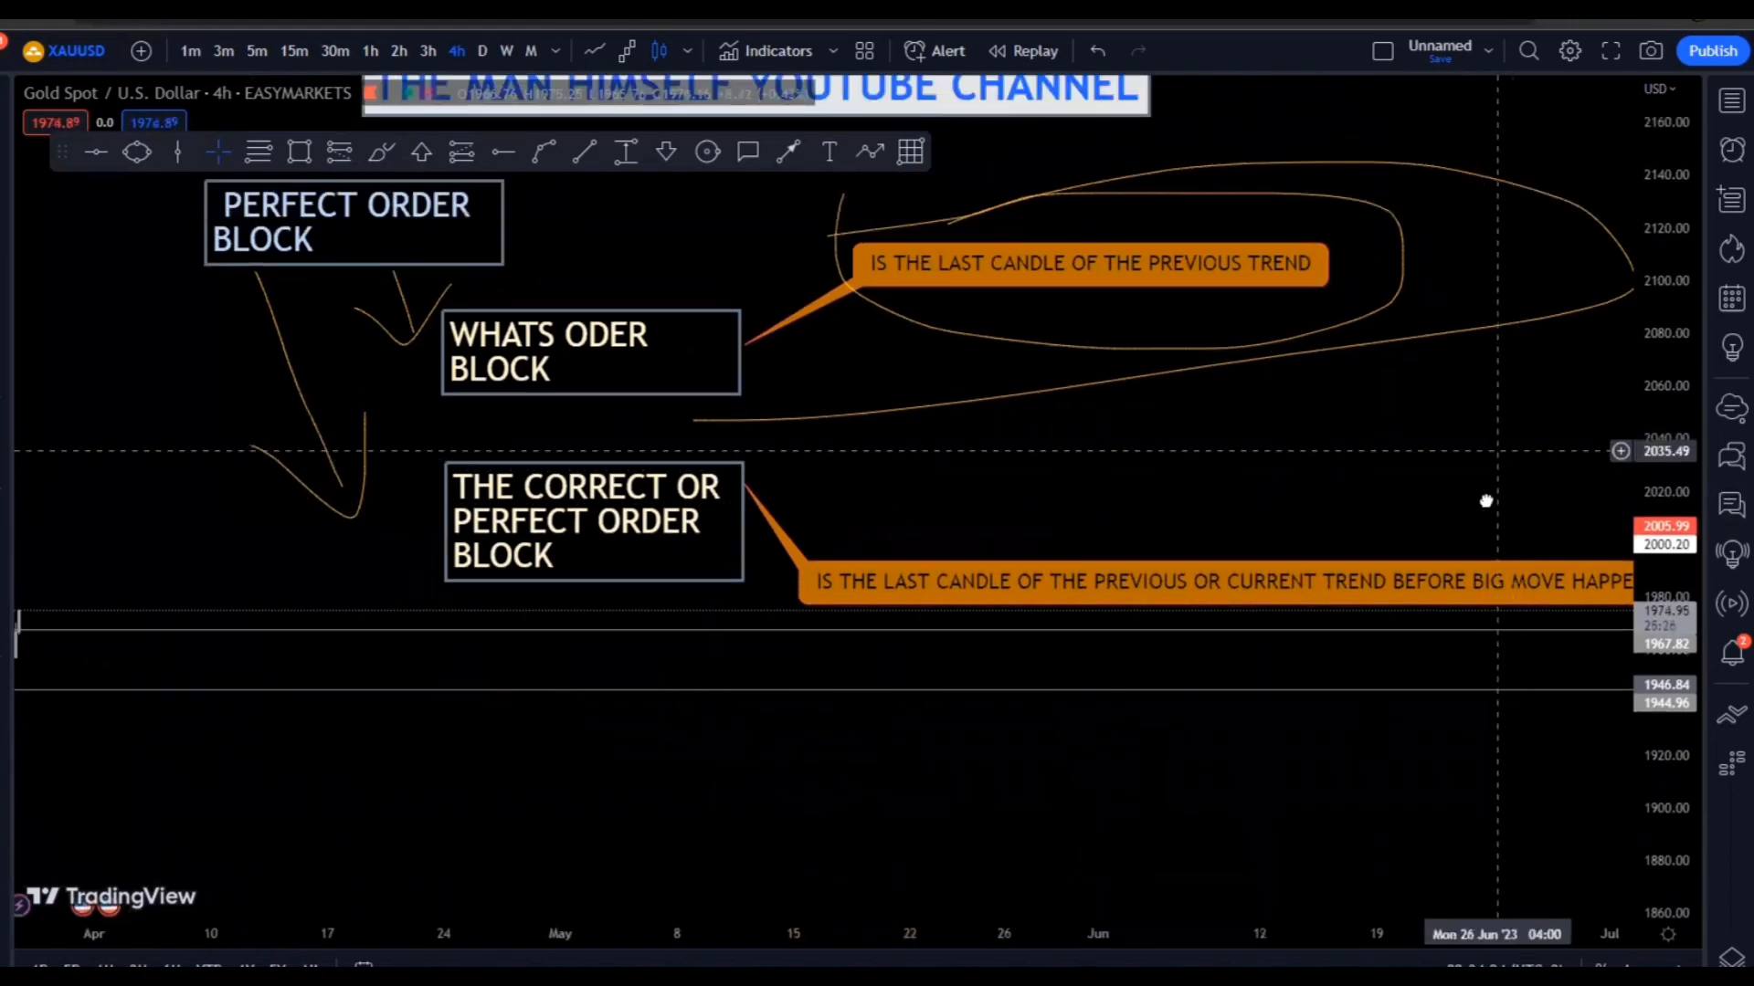
pyautogui.moveTo(1466, 443)
pyautogui.mouseDown()
pyautogui.moveTo(1466, 476)
pyautogui.moveTo(941, 496)
pyautogui.mouseUp()
pyautogui.scroll(-5, 1466, 477)
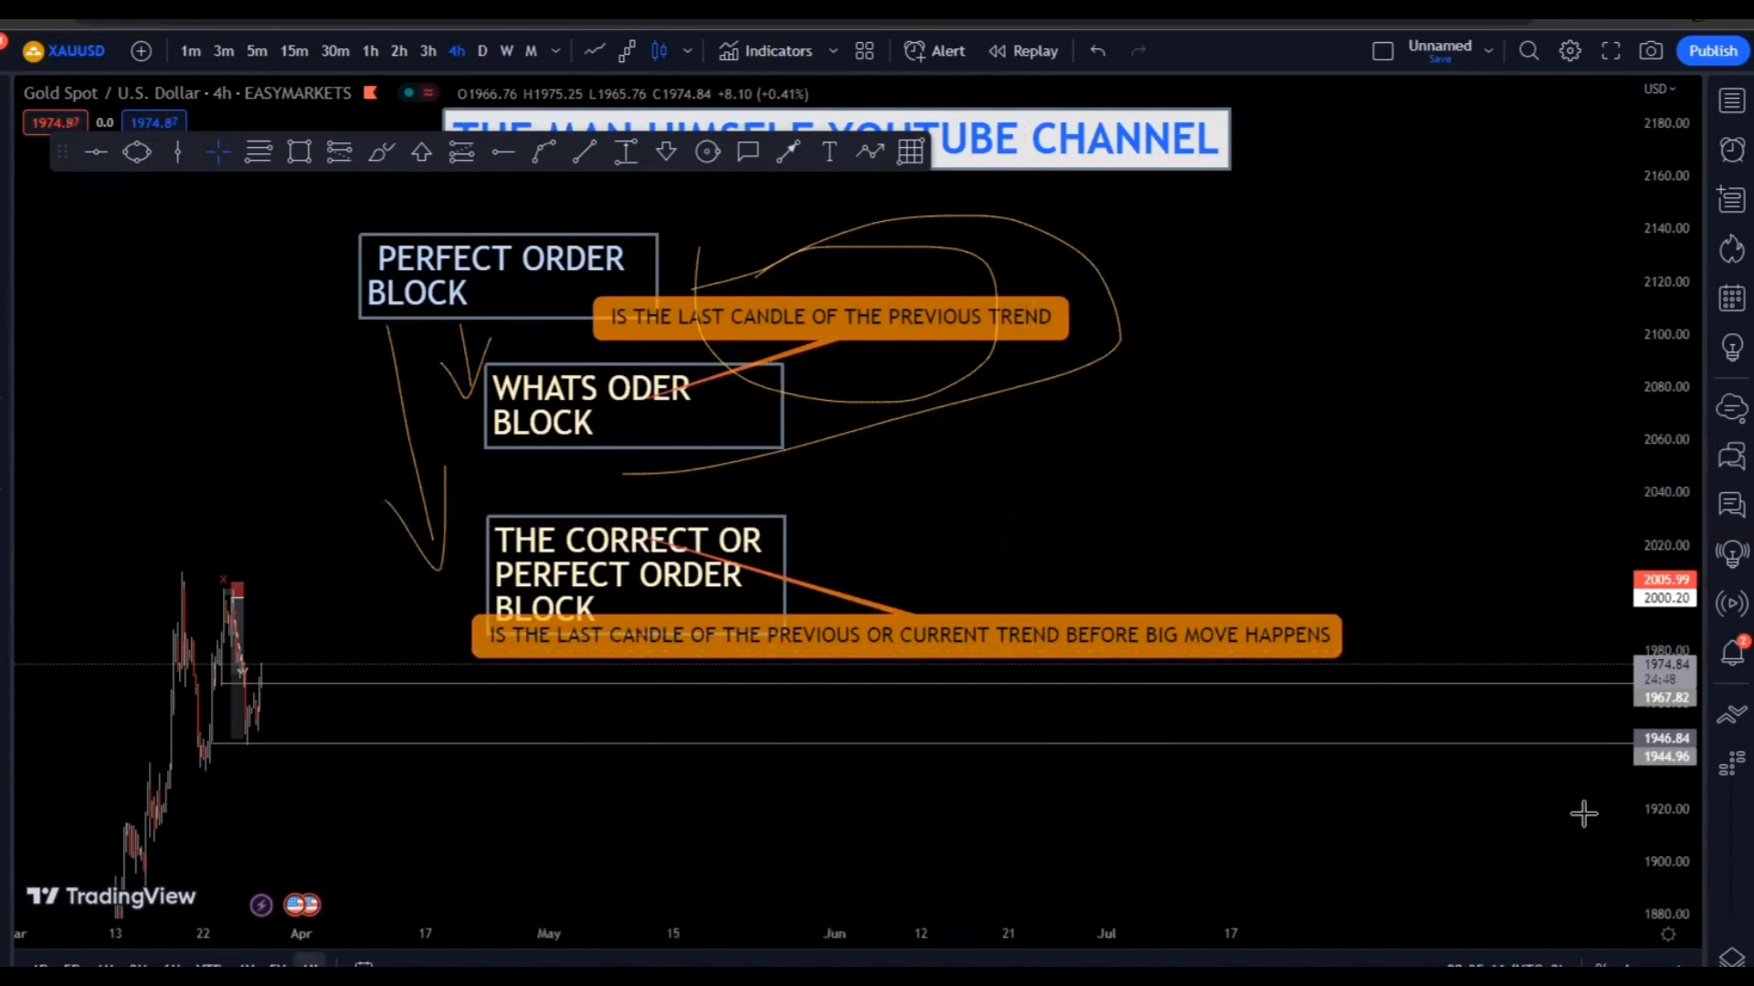
# Remove all 19 drawings and sketch a rising freehand price path with a peak and drop
pyautogui.click(5, 681)
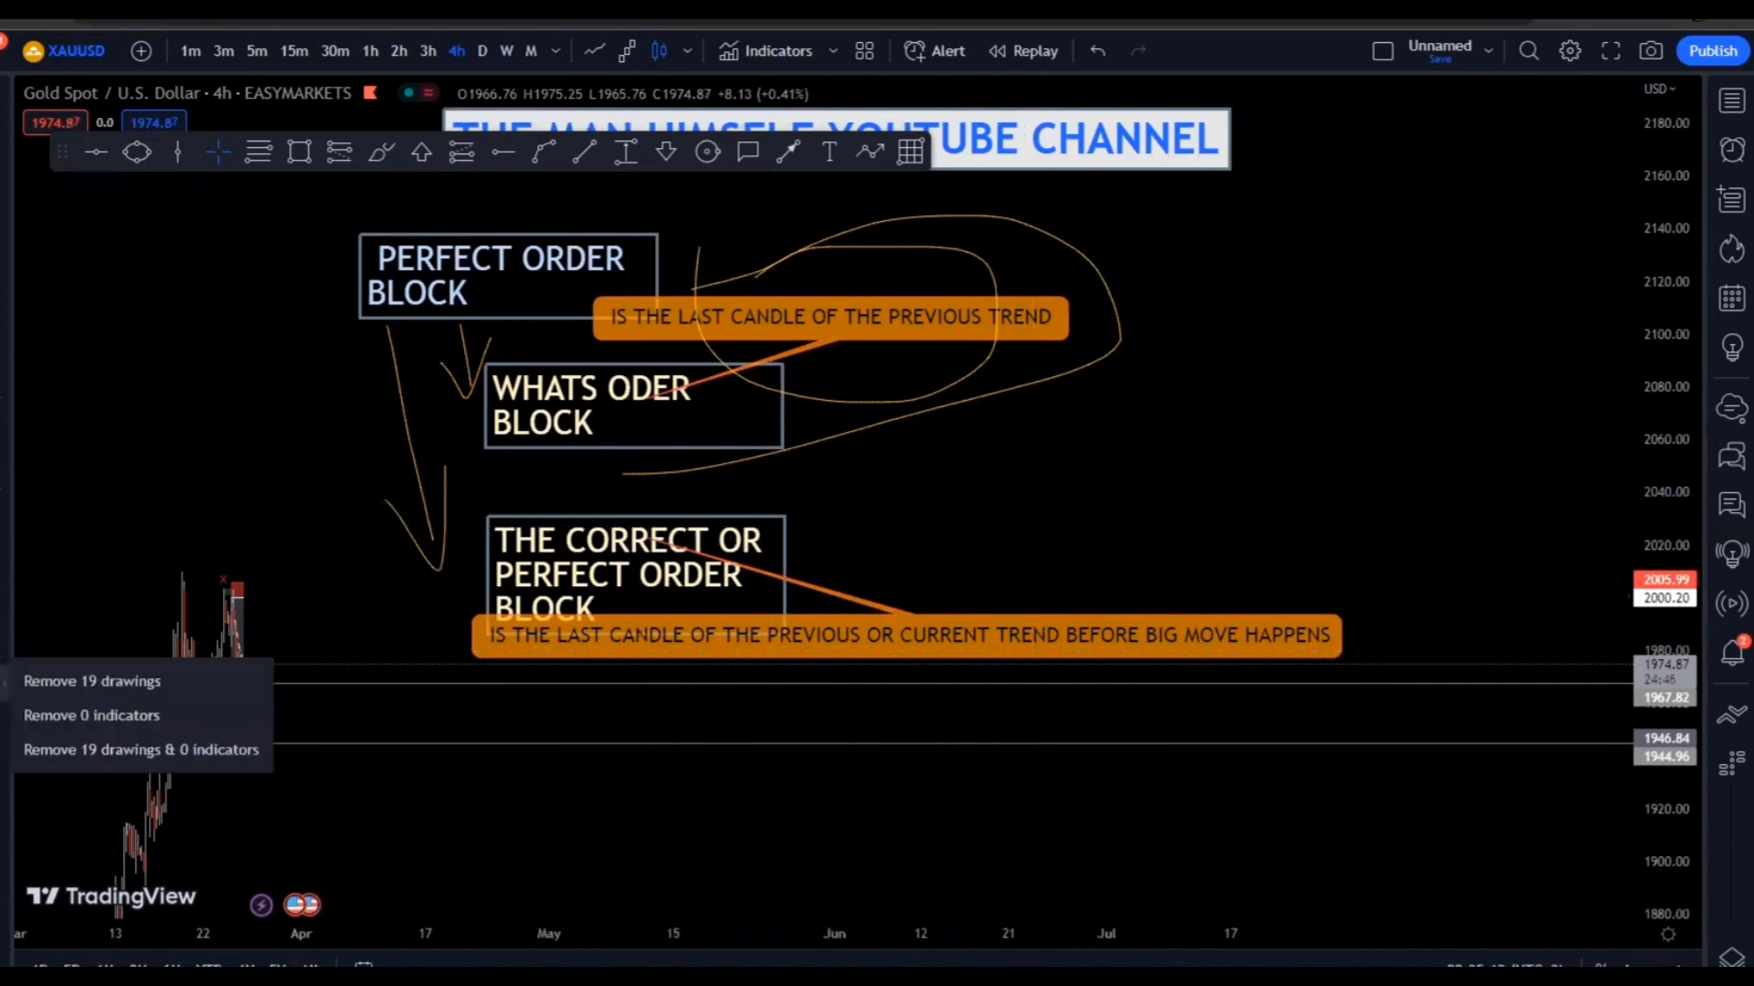
pyautogui.click(66, 683)
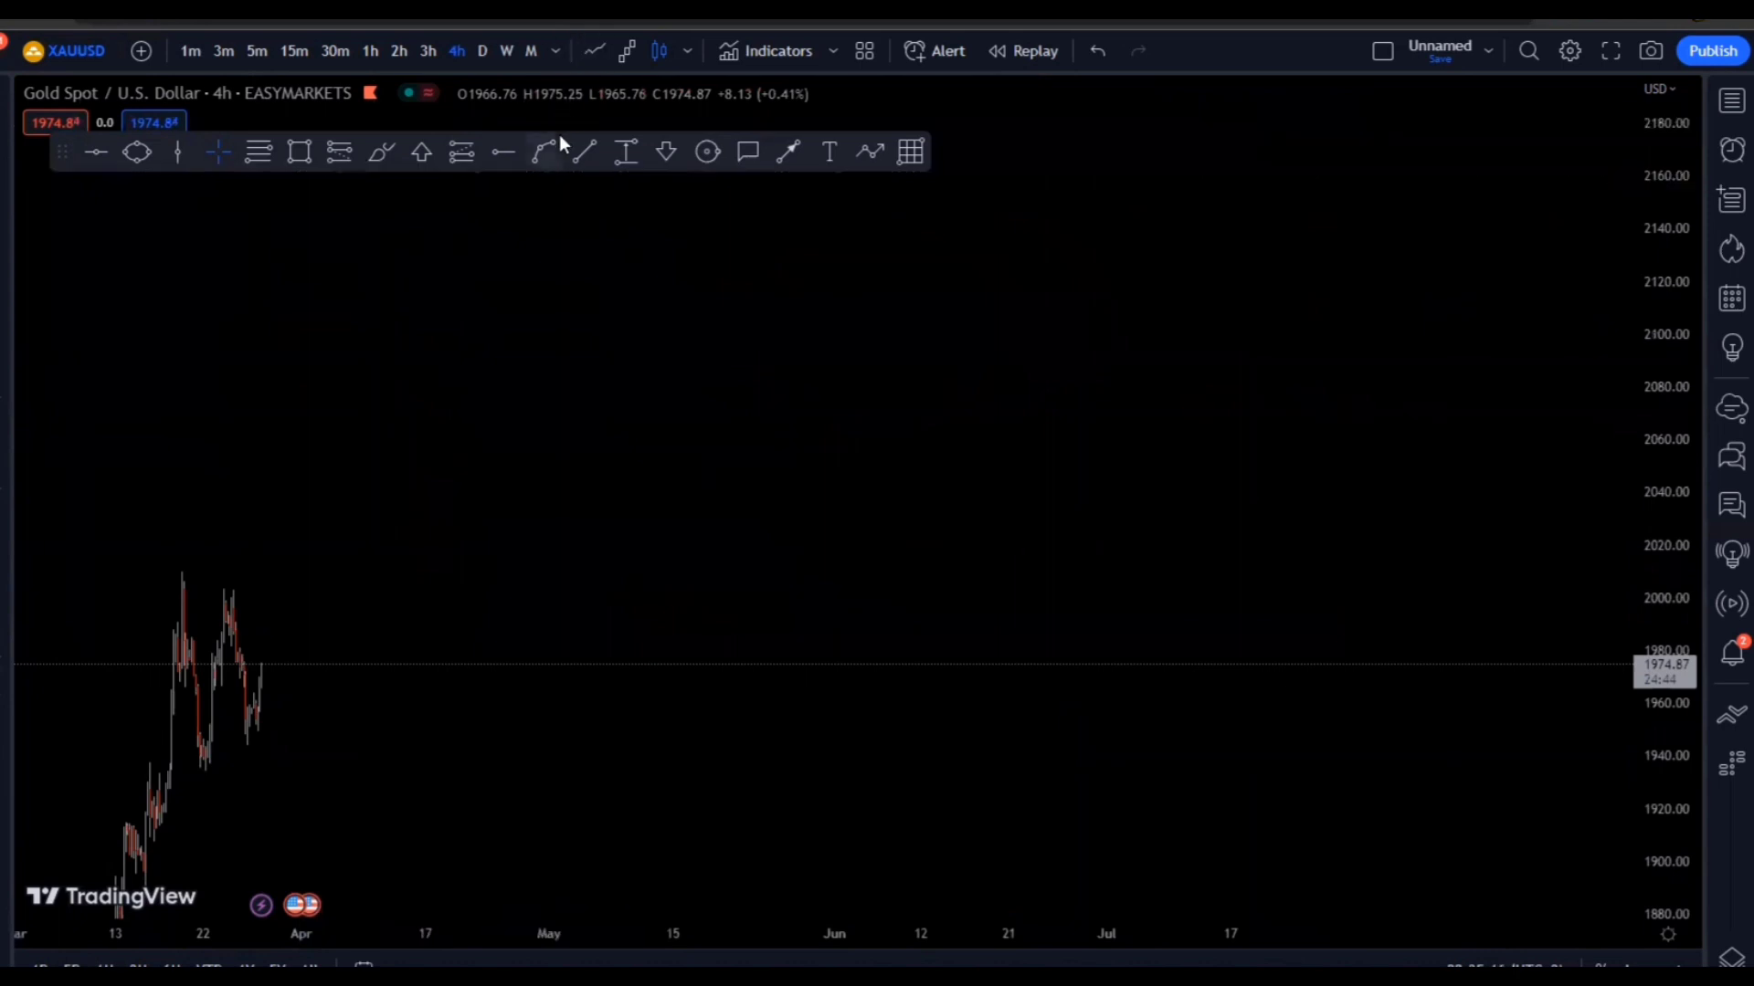
pyautogui.click(381, 151)
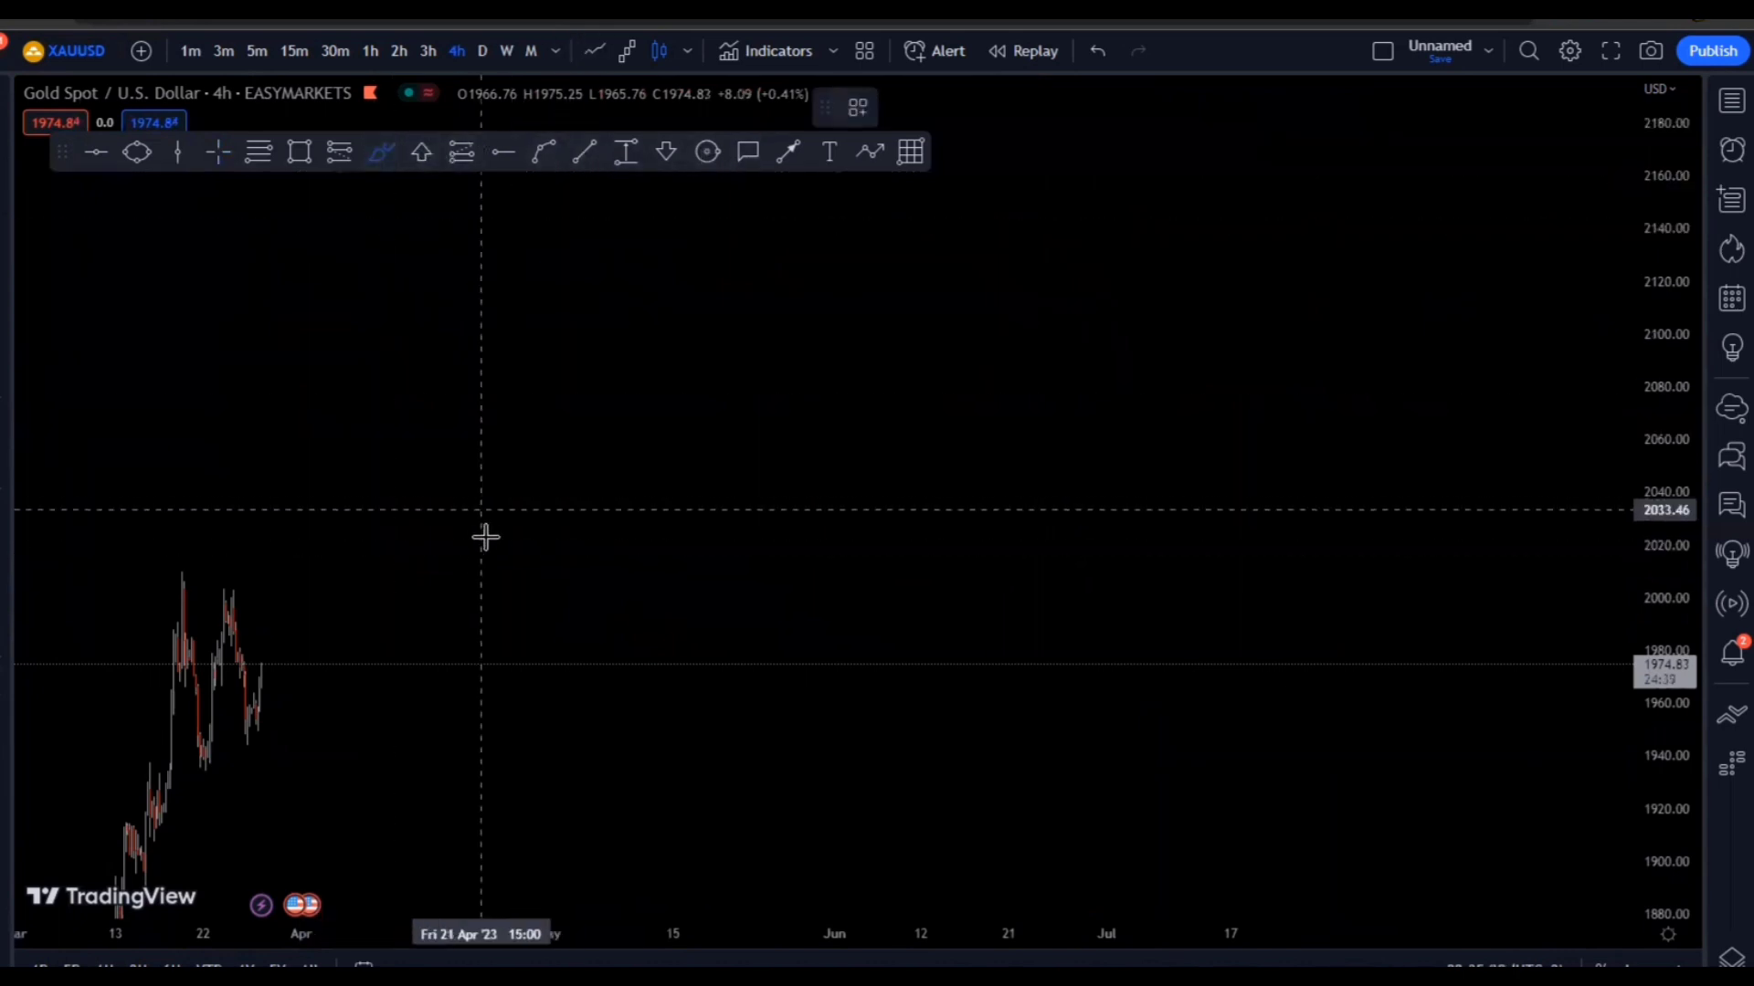
pyautogui.moveTo(487, 538); pyautogui.dragTo(573, 386)
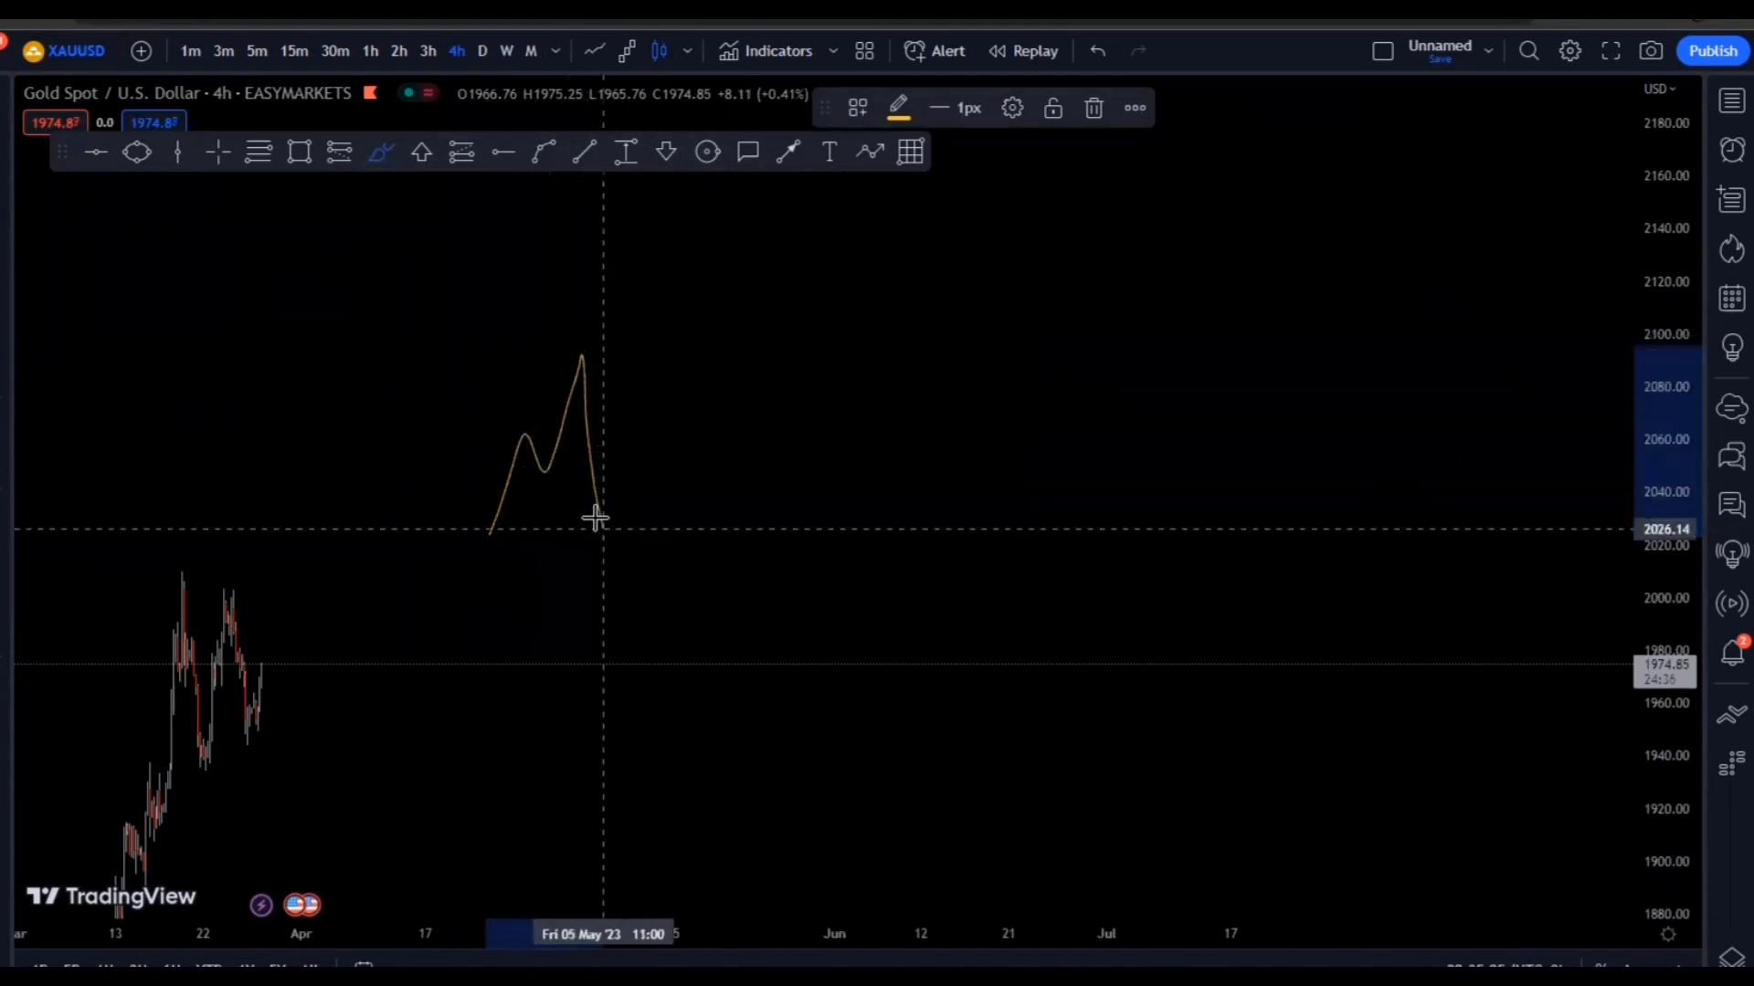
pyautogui.moveTo(573, 386); pyautogui.dragTo(602, 528)
# Draw a short level trend line across the path's dip in the 'swip' template style
pyautogui.click(585, 151)
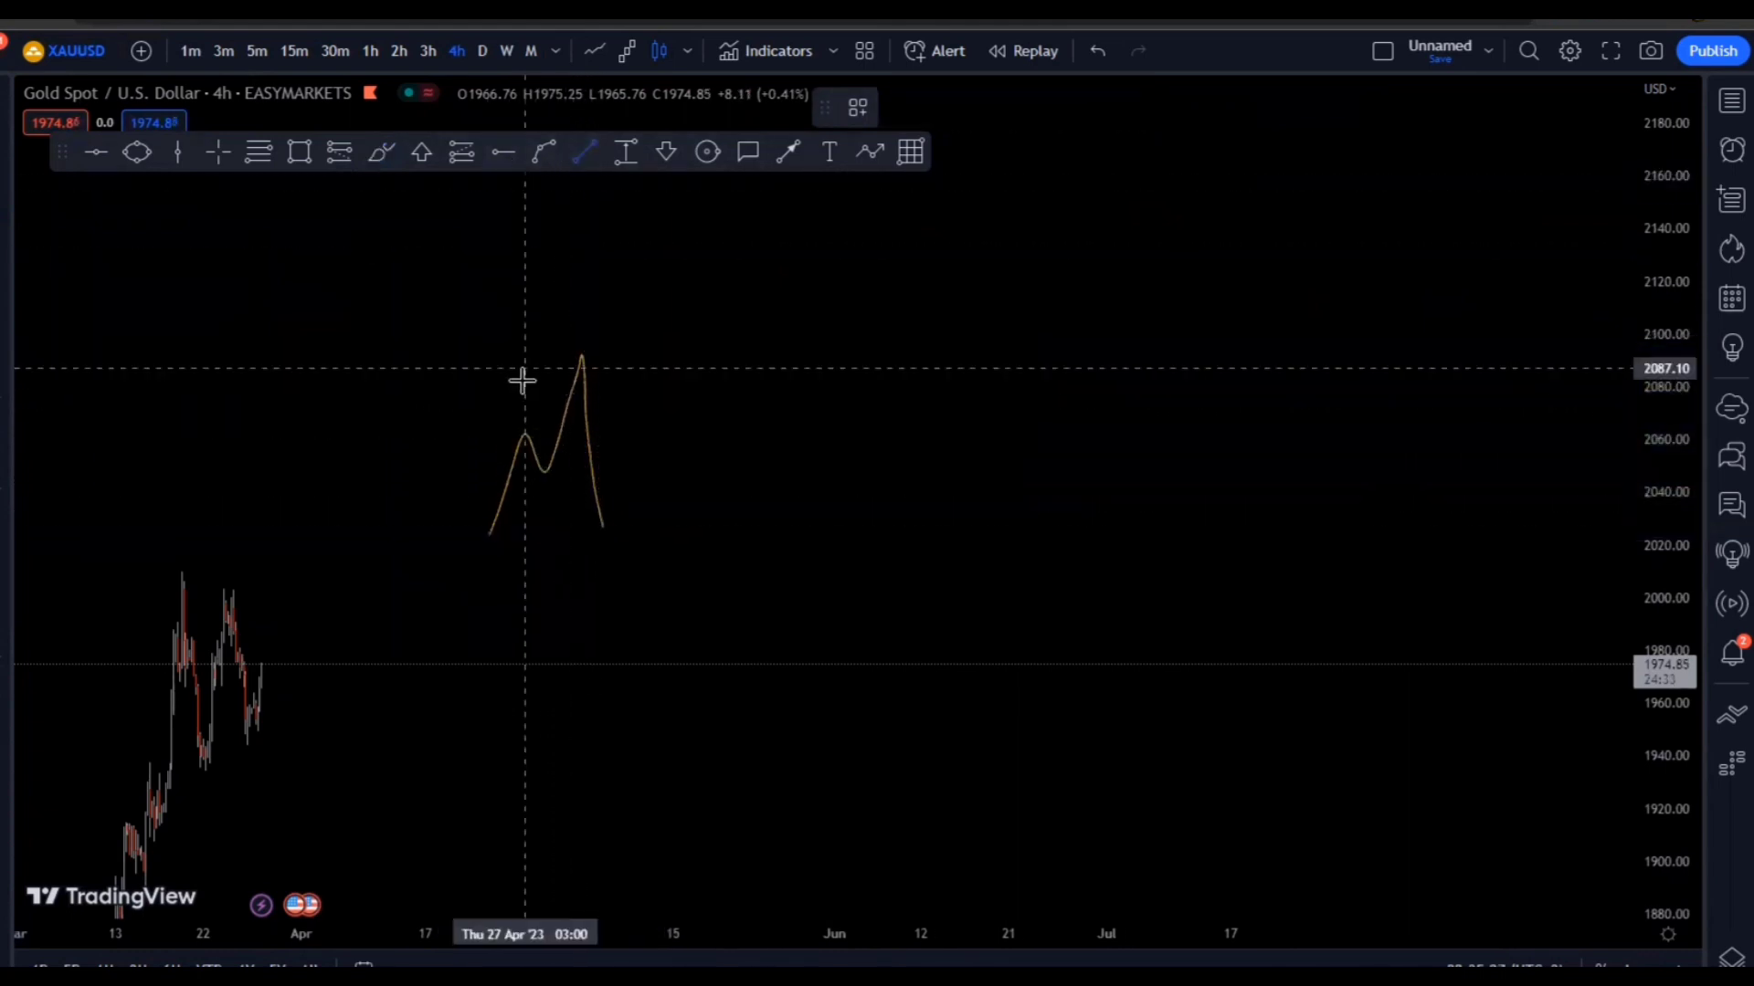
pyautogui.click(518, 431)
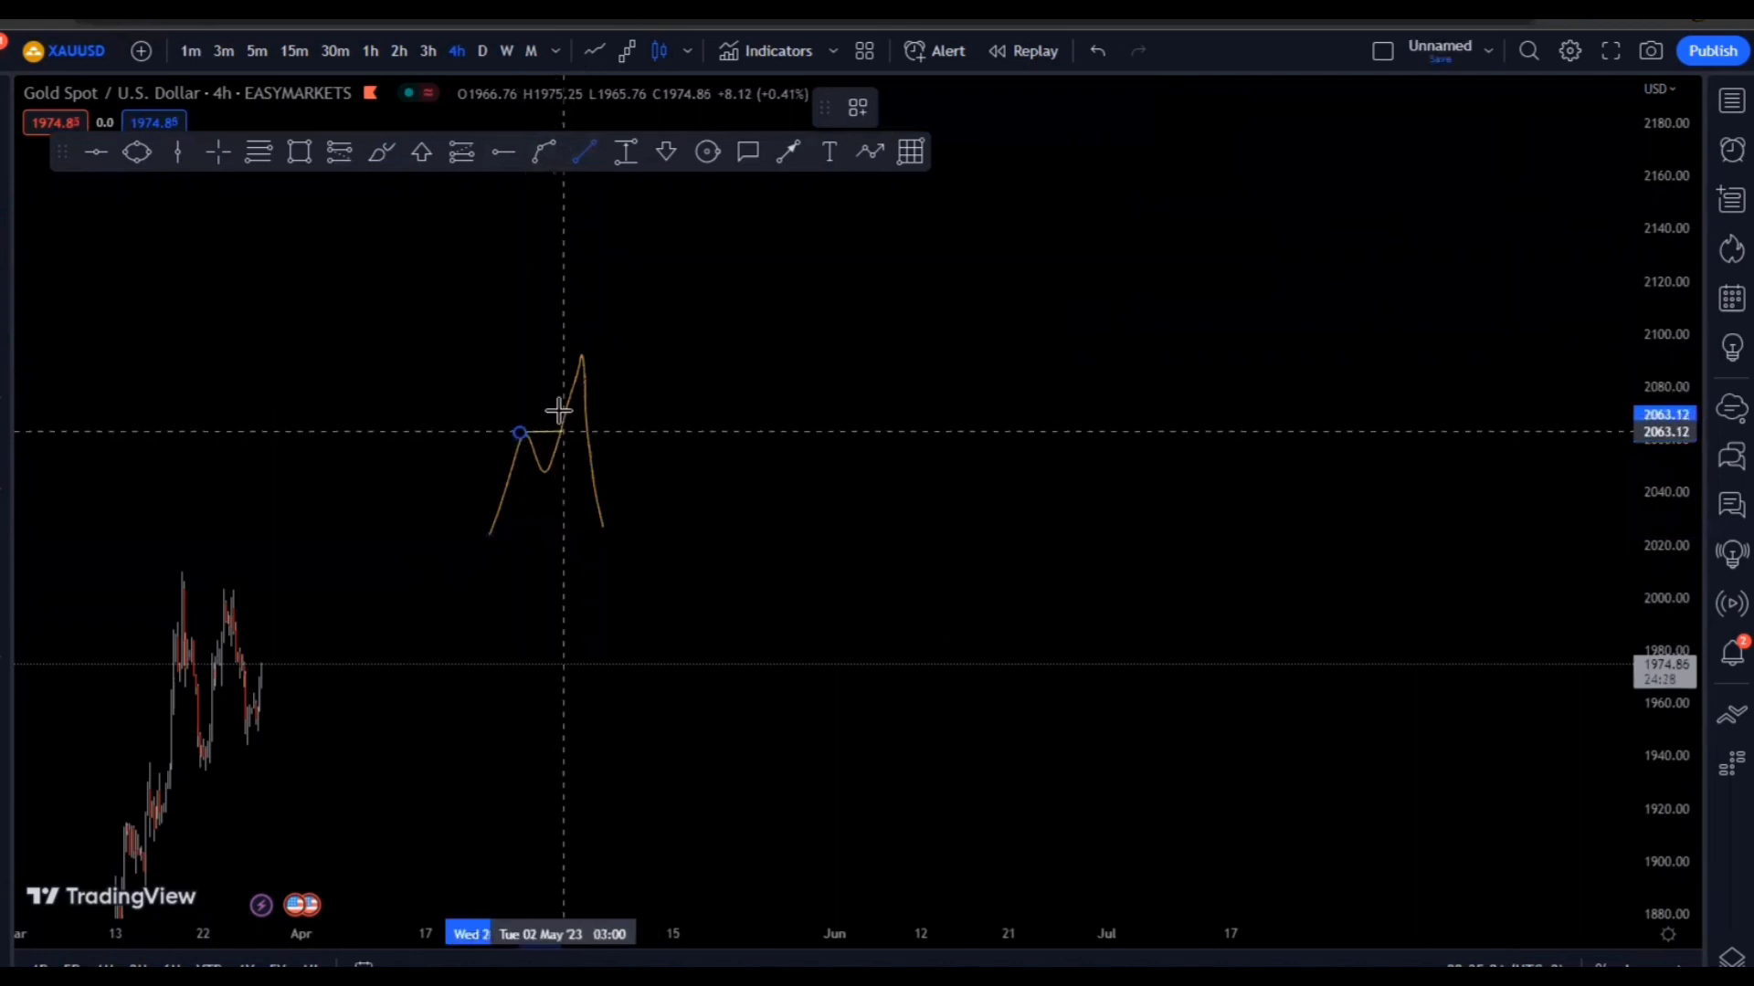
pyautogui.click(564, 432)
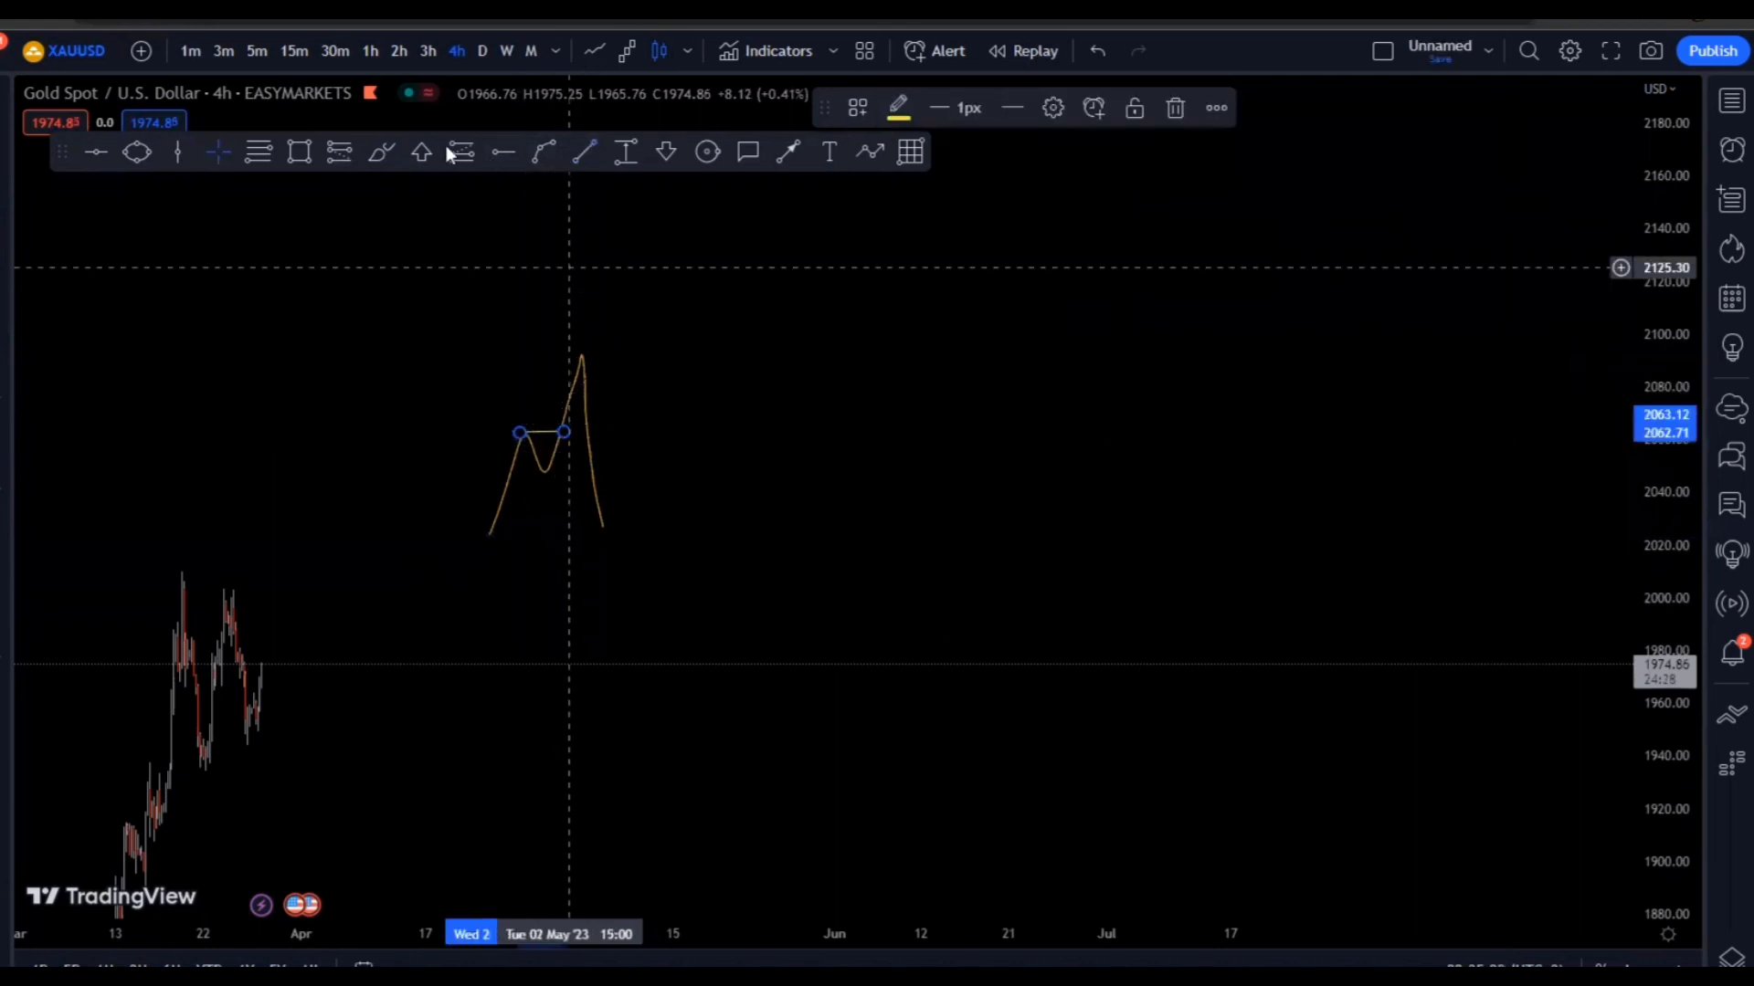
pyautogui.click(858, 108)
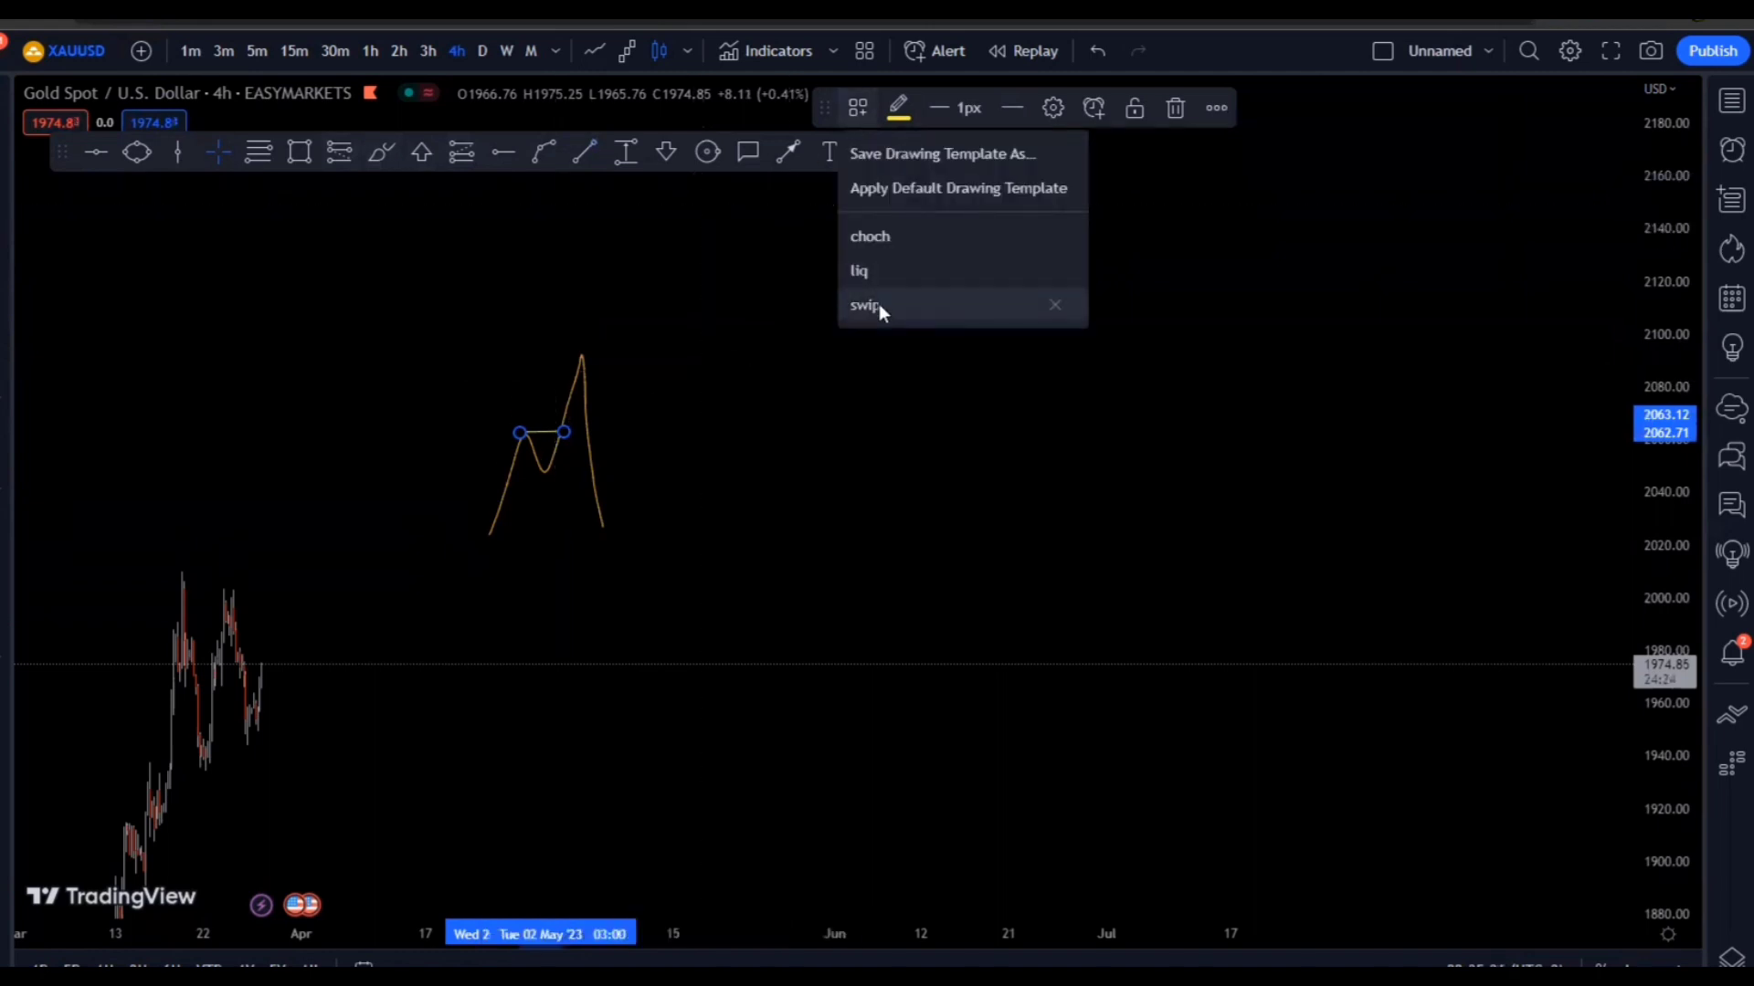
pyautogui.click(878, 303)
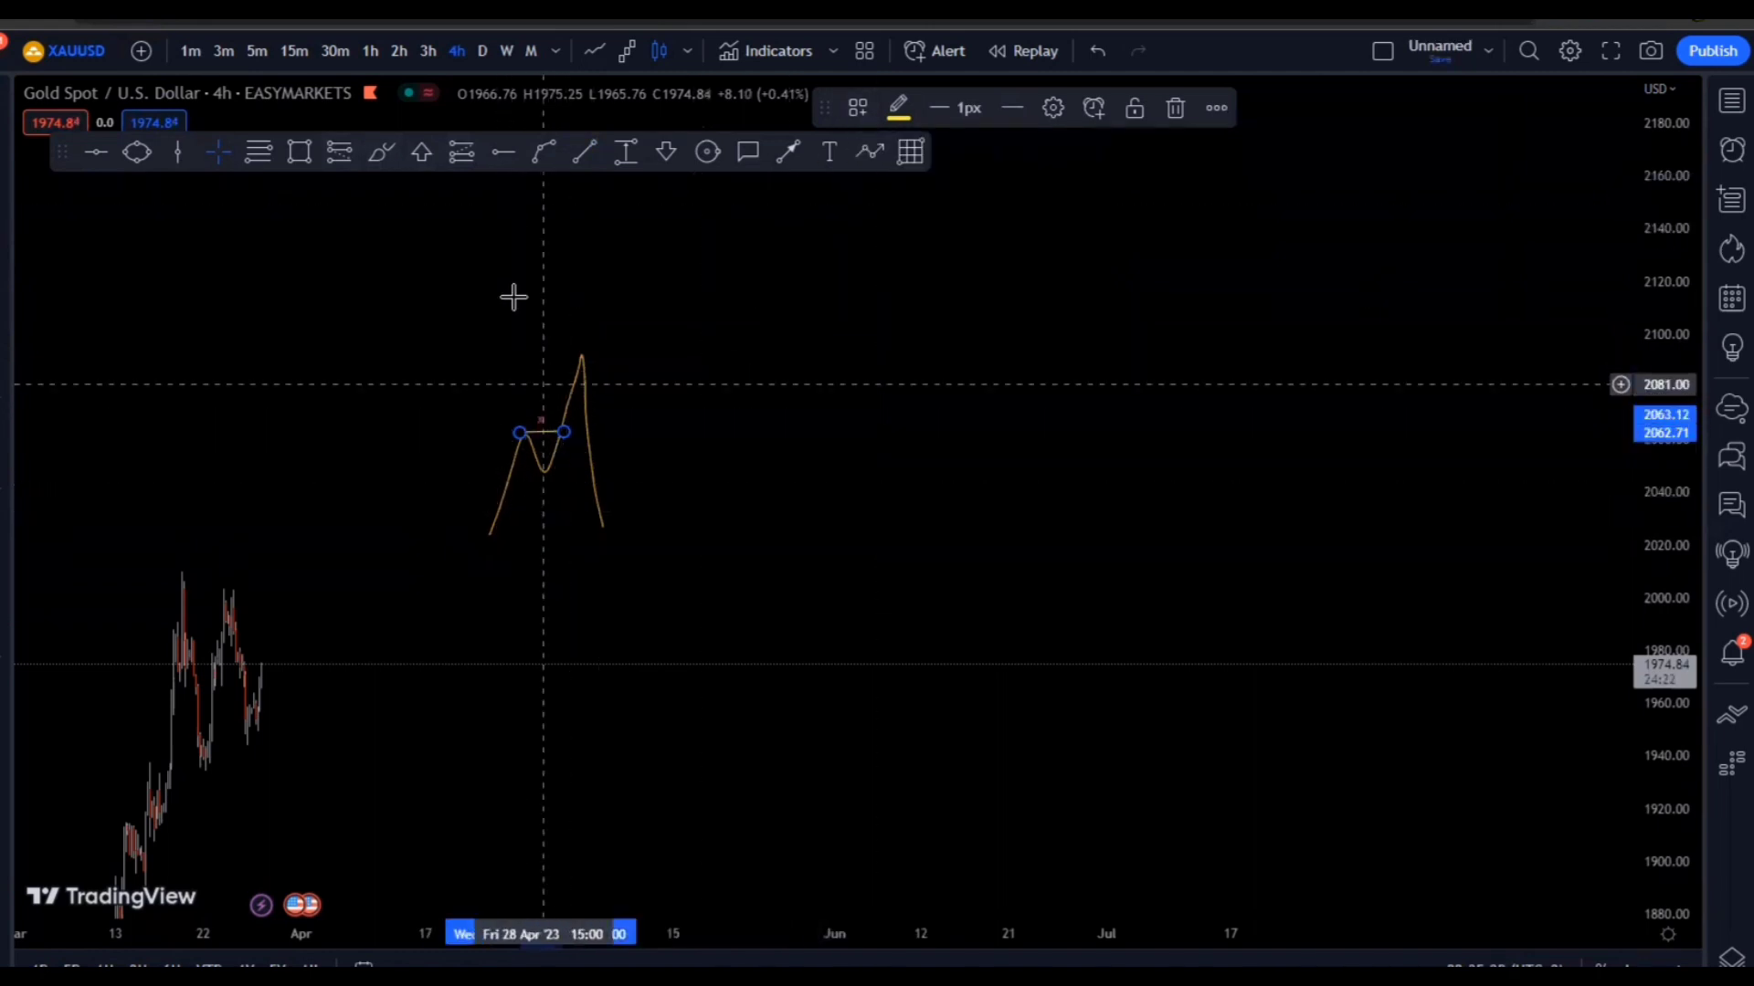
# Draw a grey rectangle from the path's peak out to late June
pyautogui.click(300, 151)
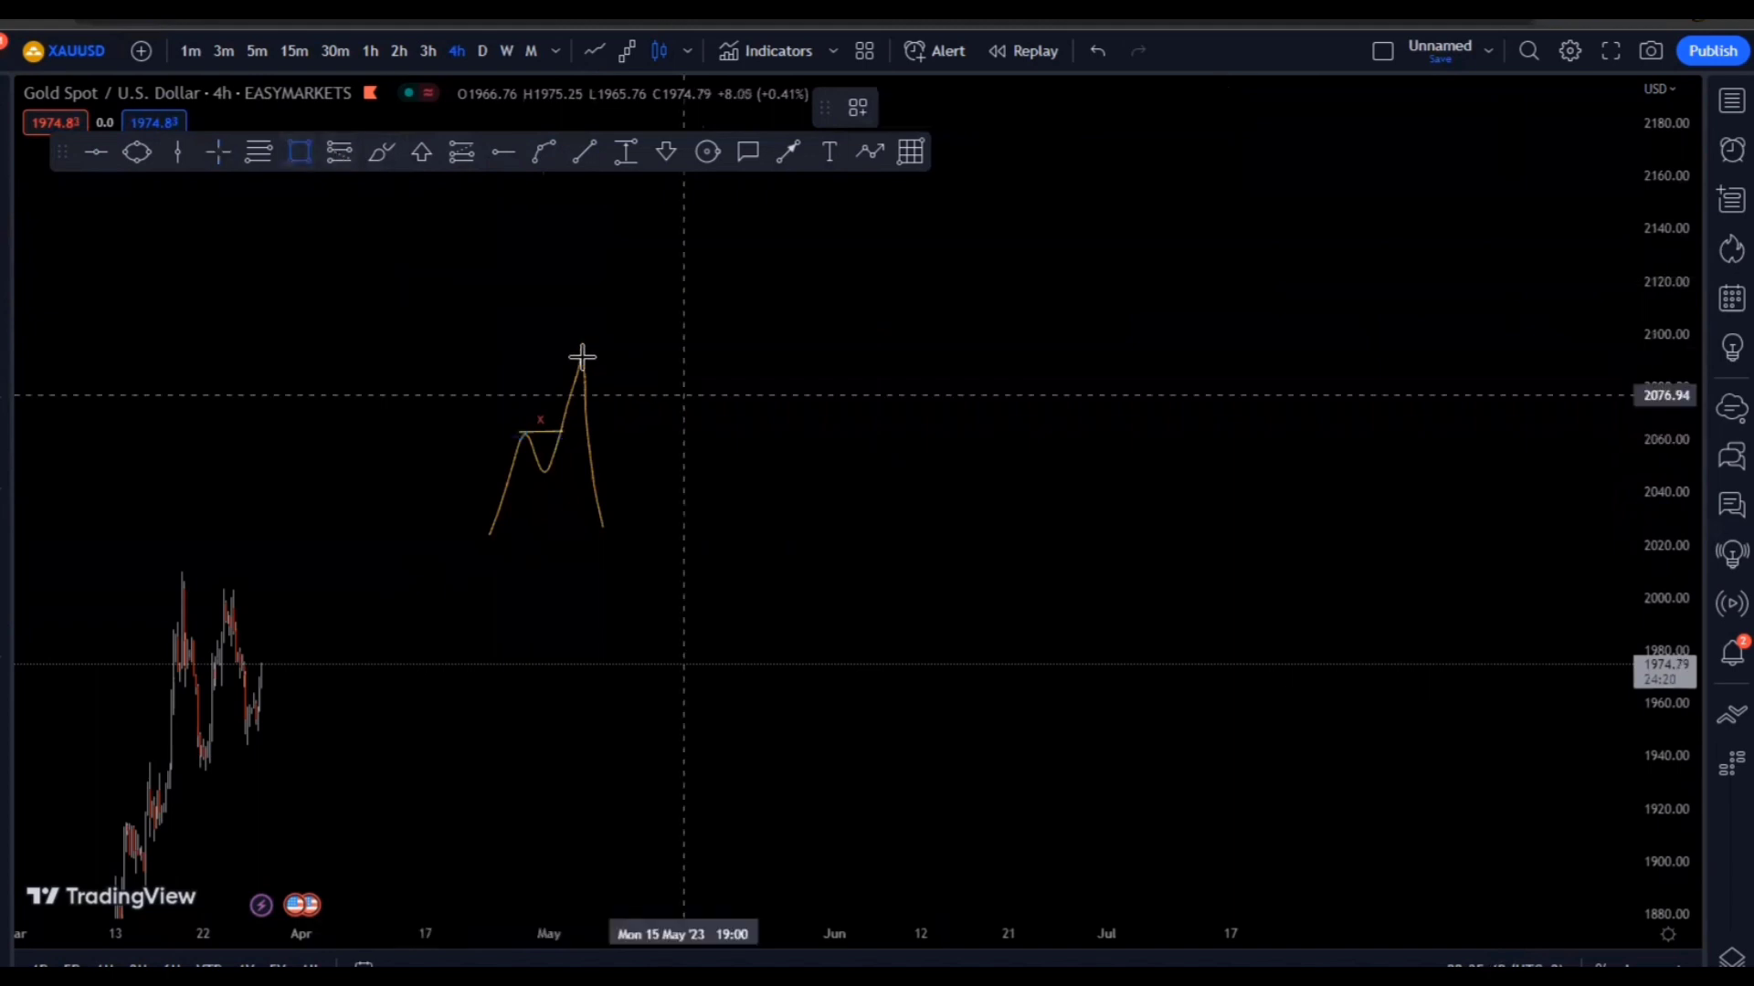
pyautogui.click(581, 357)
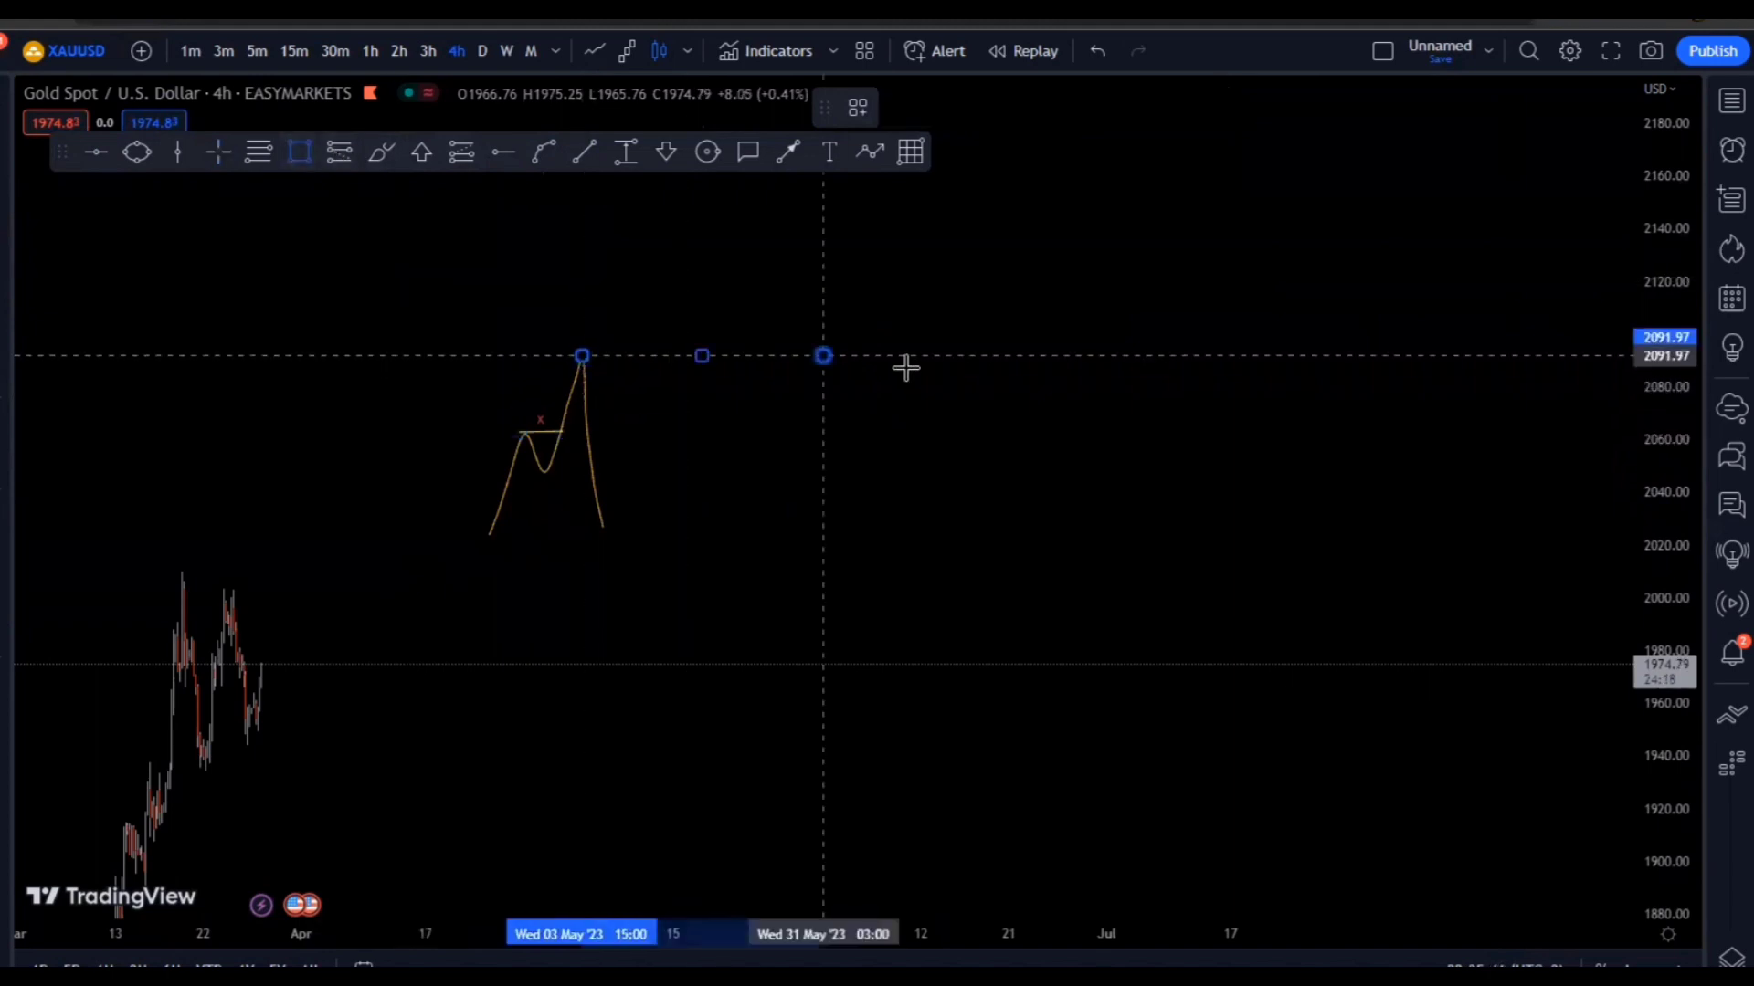
pyautogui.click(1078, 407)
pyautogui.click(1011, 435)
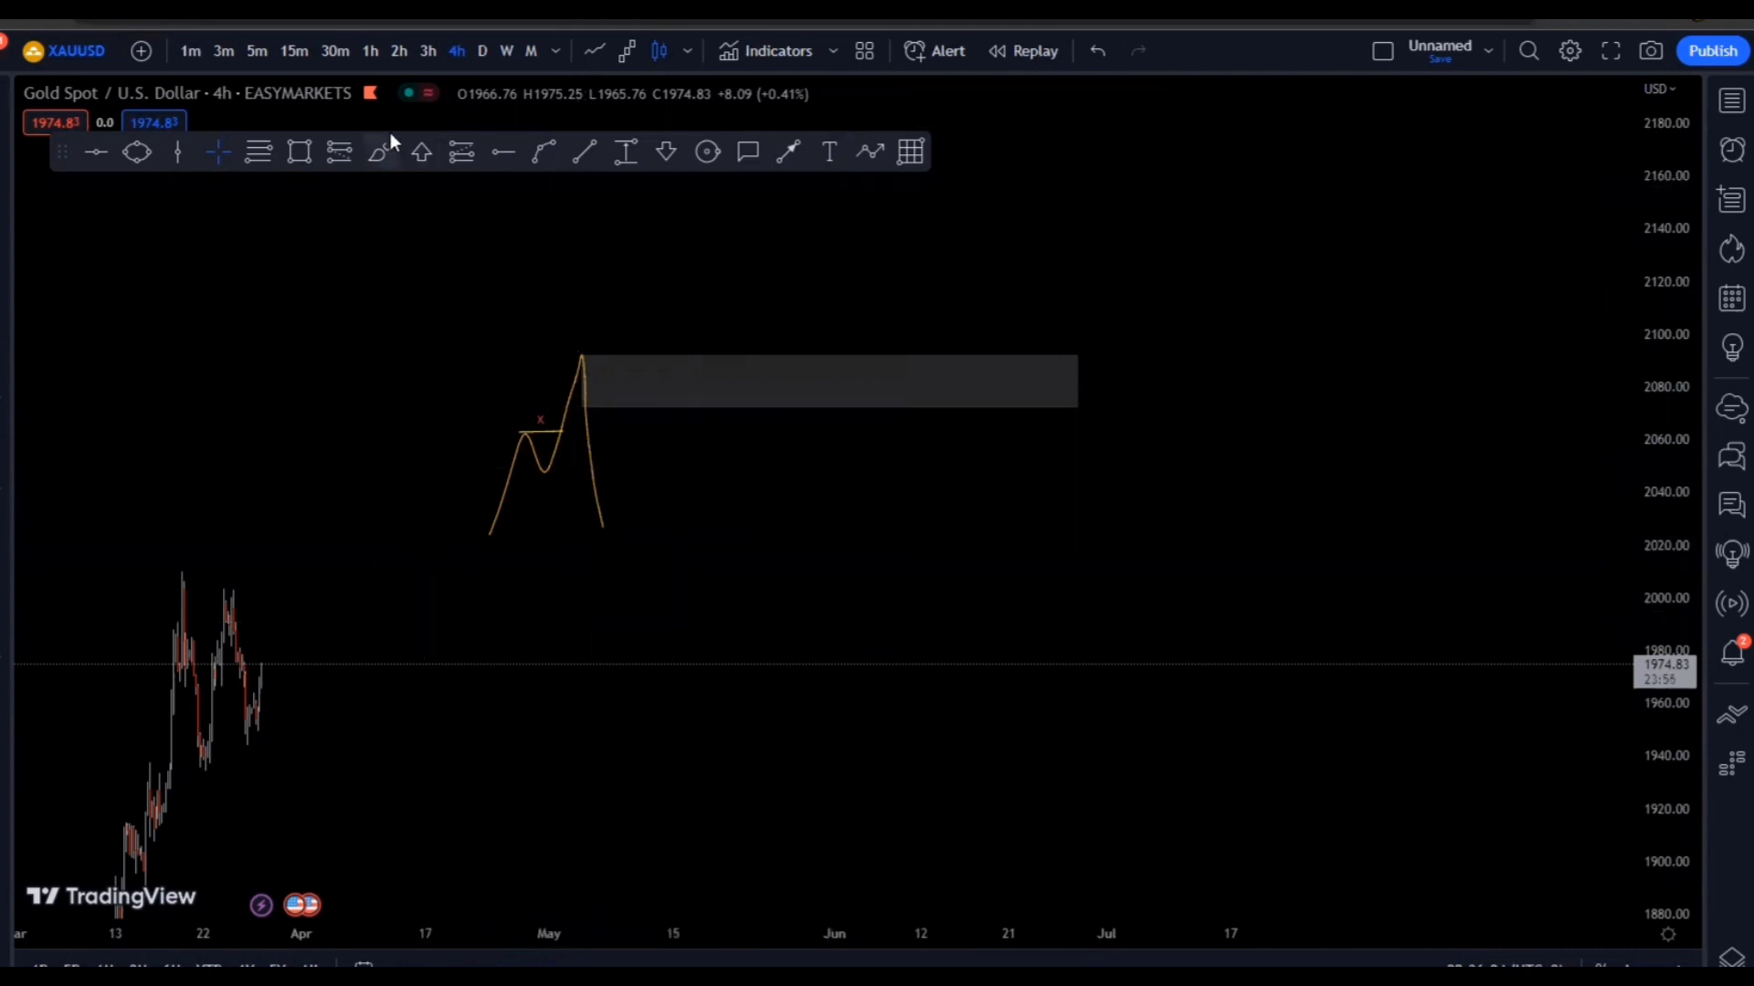
# Reset the gold chart view and auto-fit prices with Alt+R
pyautogui.rightClick(381, 264)
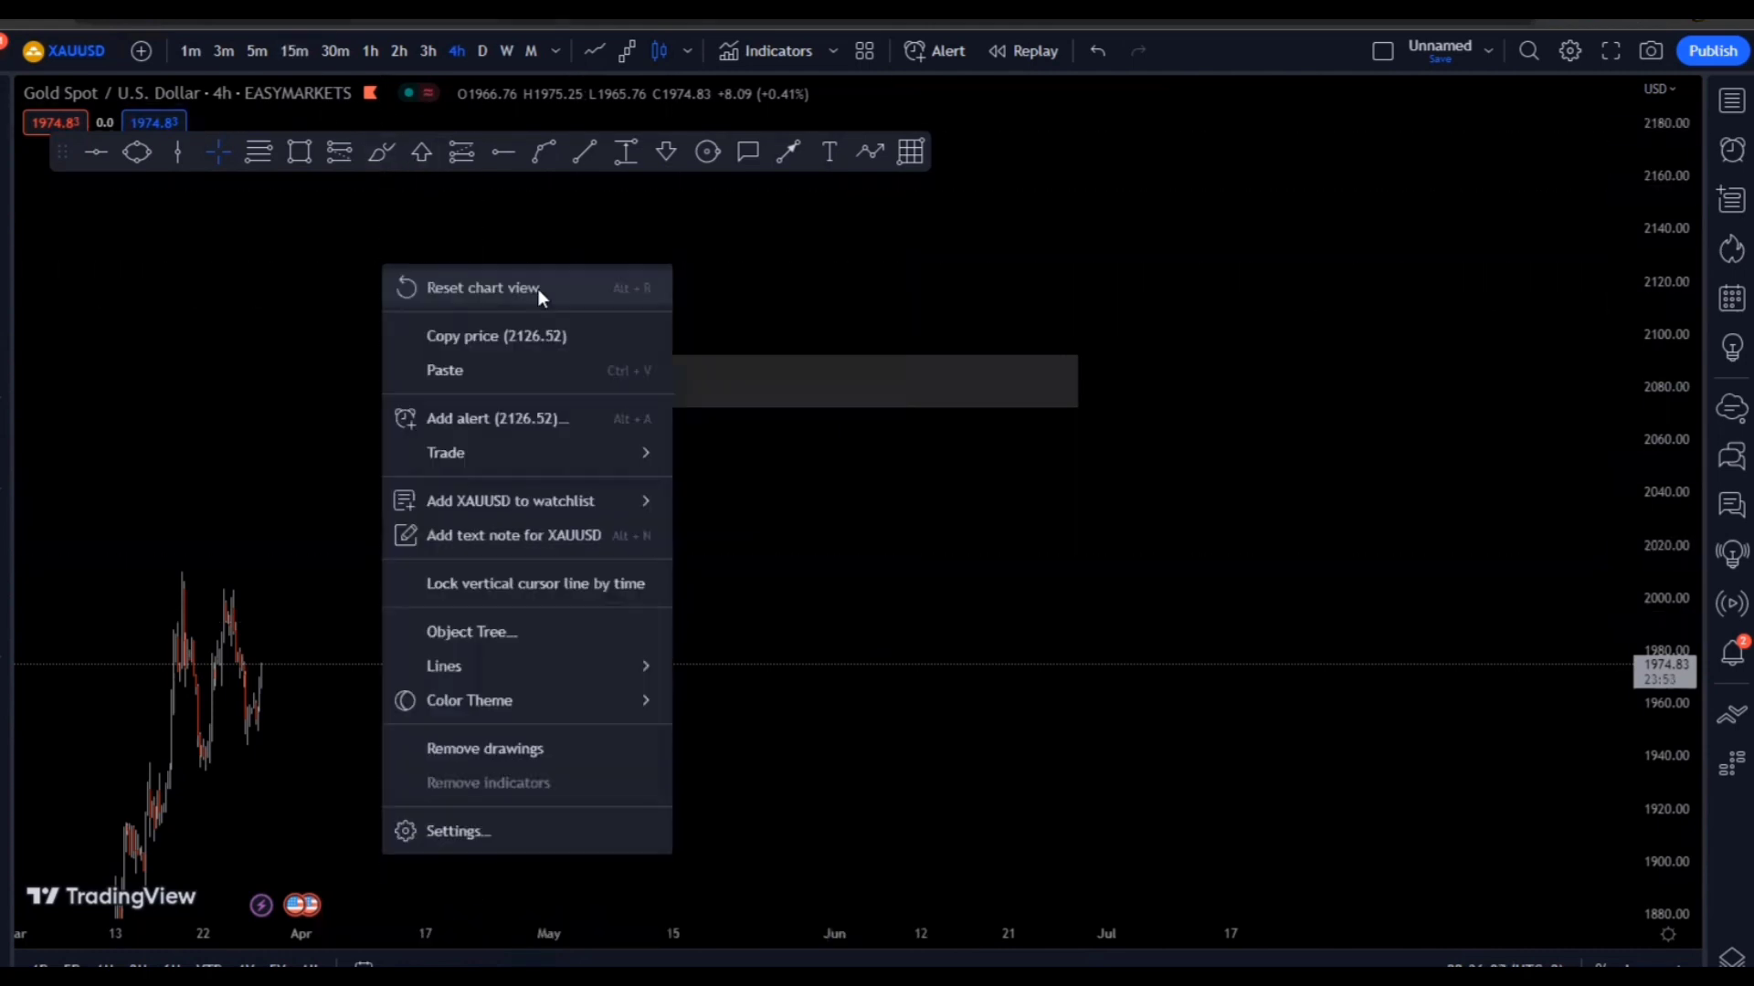
pyautogui.click(480, 297)
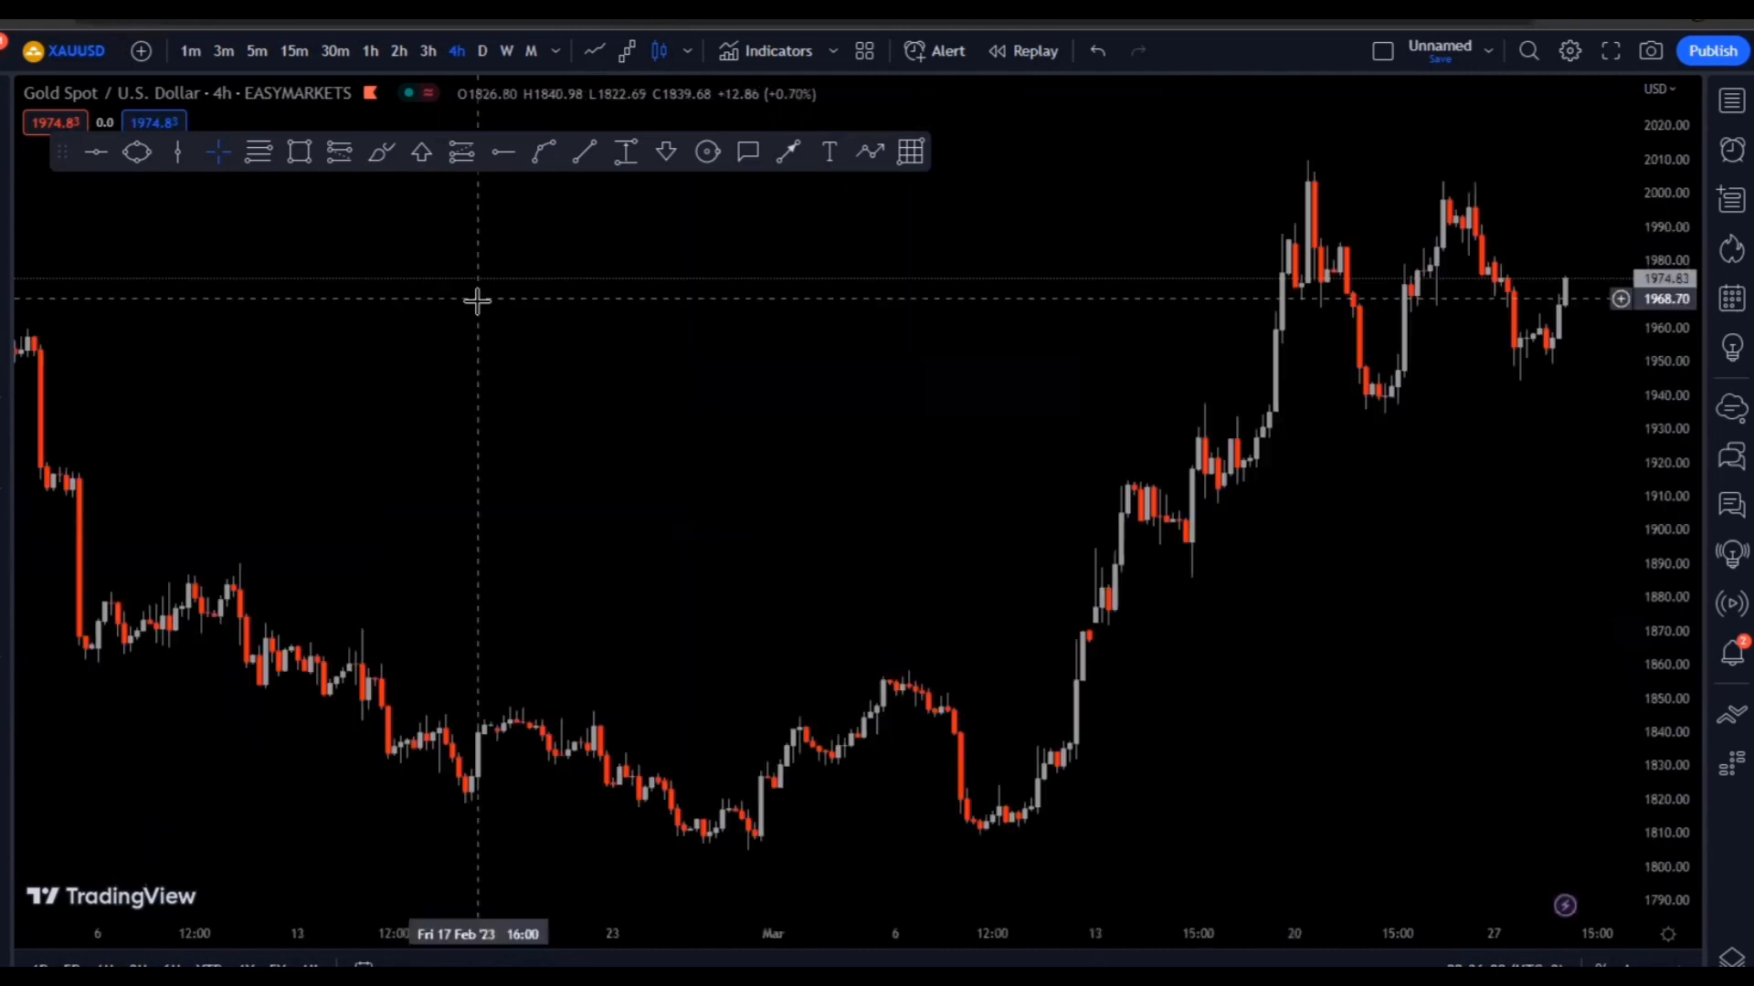
pyautogui.scroll(-3, 650, 325)
pyautogui.scroll(-1, 630, 365)
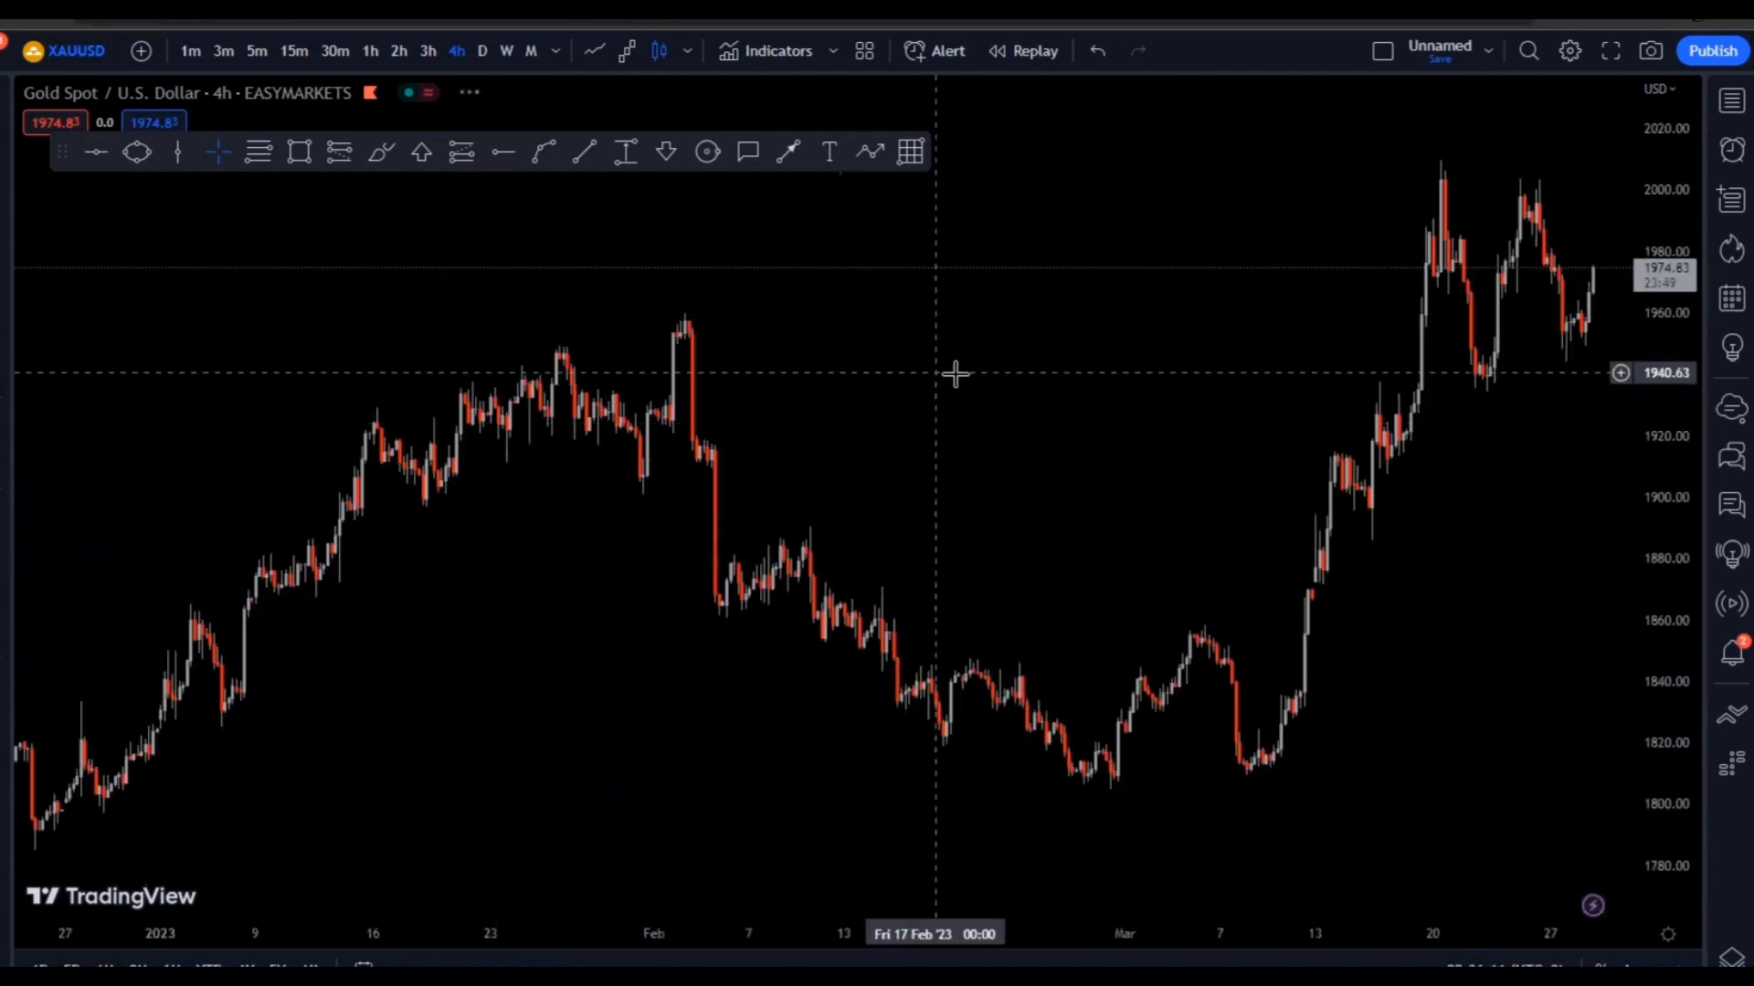
pyautogui.scroll(2, 1008, 360)
pyautogui.scroll(2, 1166, 411)
pyautogui.moveTo(1165, 411); pyautogui.dragTo(1000, 411)
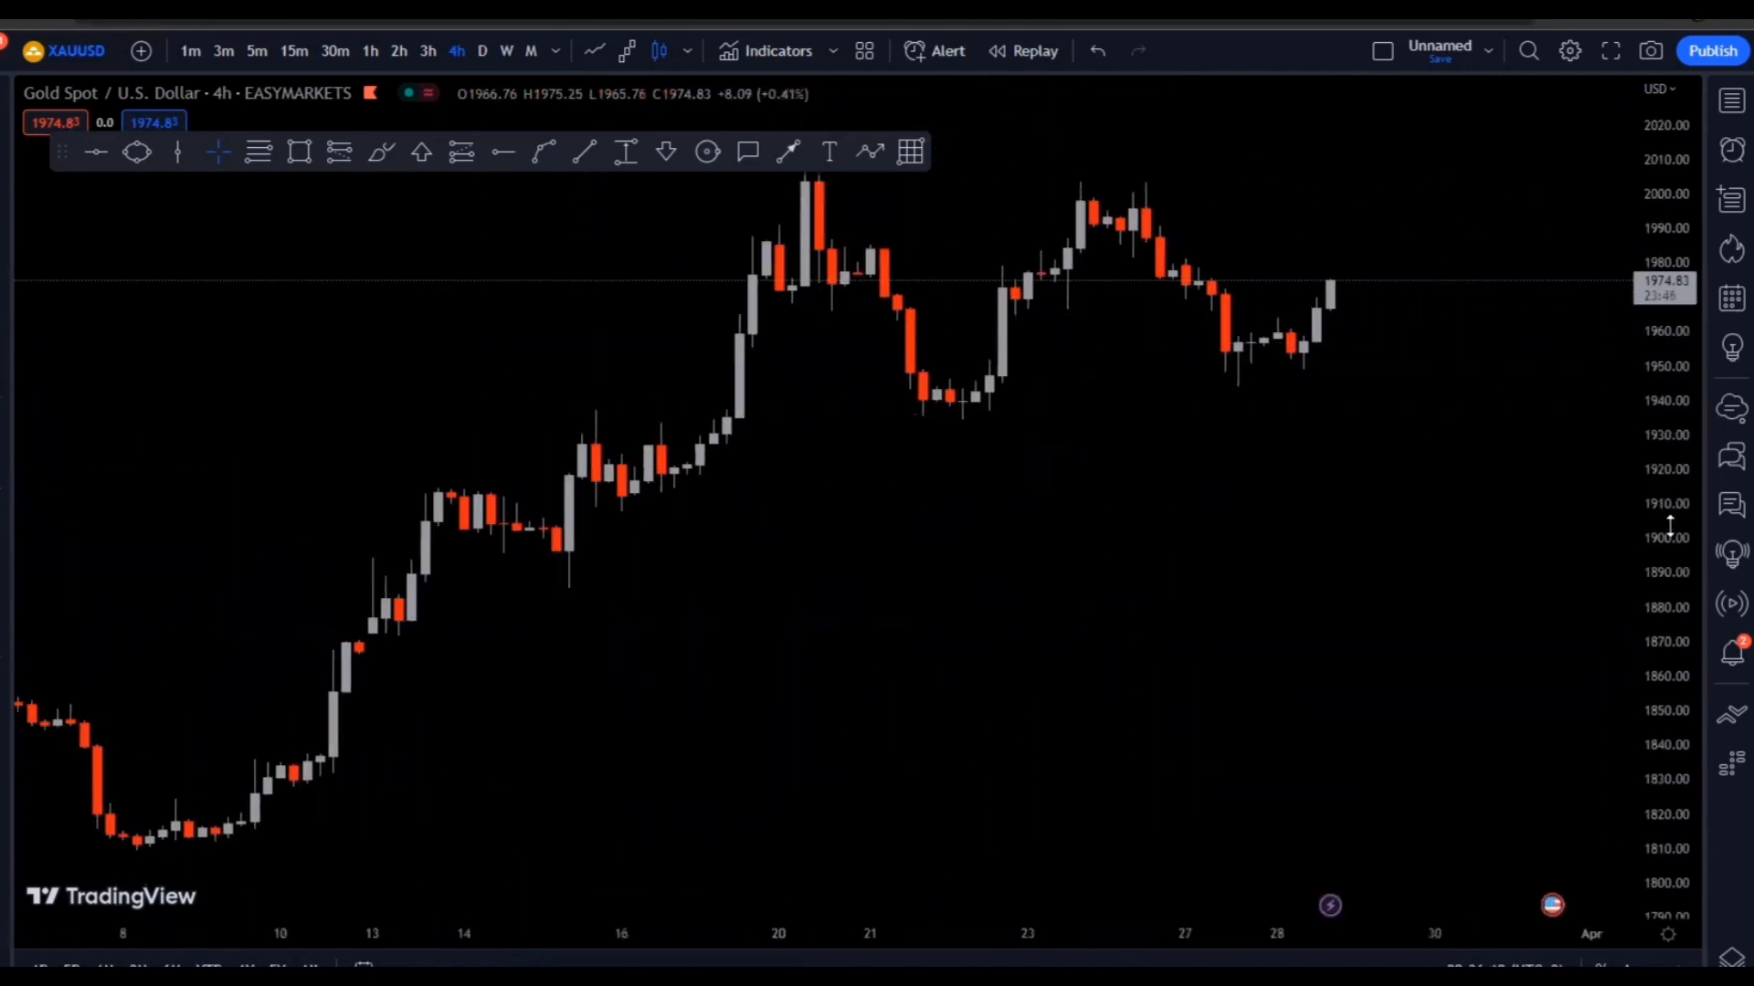
pyautogui.moveTo(1671, 520); pyautogui.dragTo(1671, 730)
pyautogui.hotkey('alt', 'r')
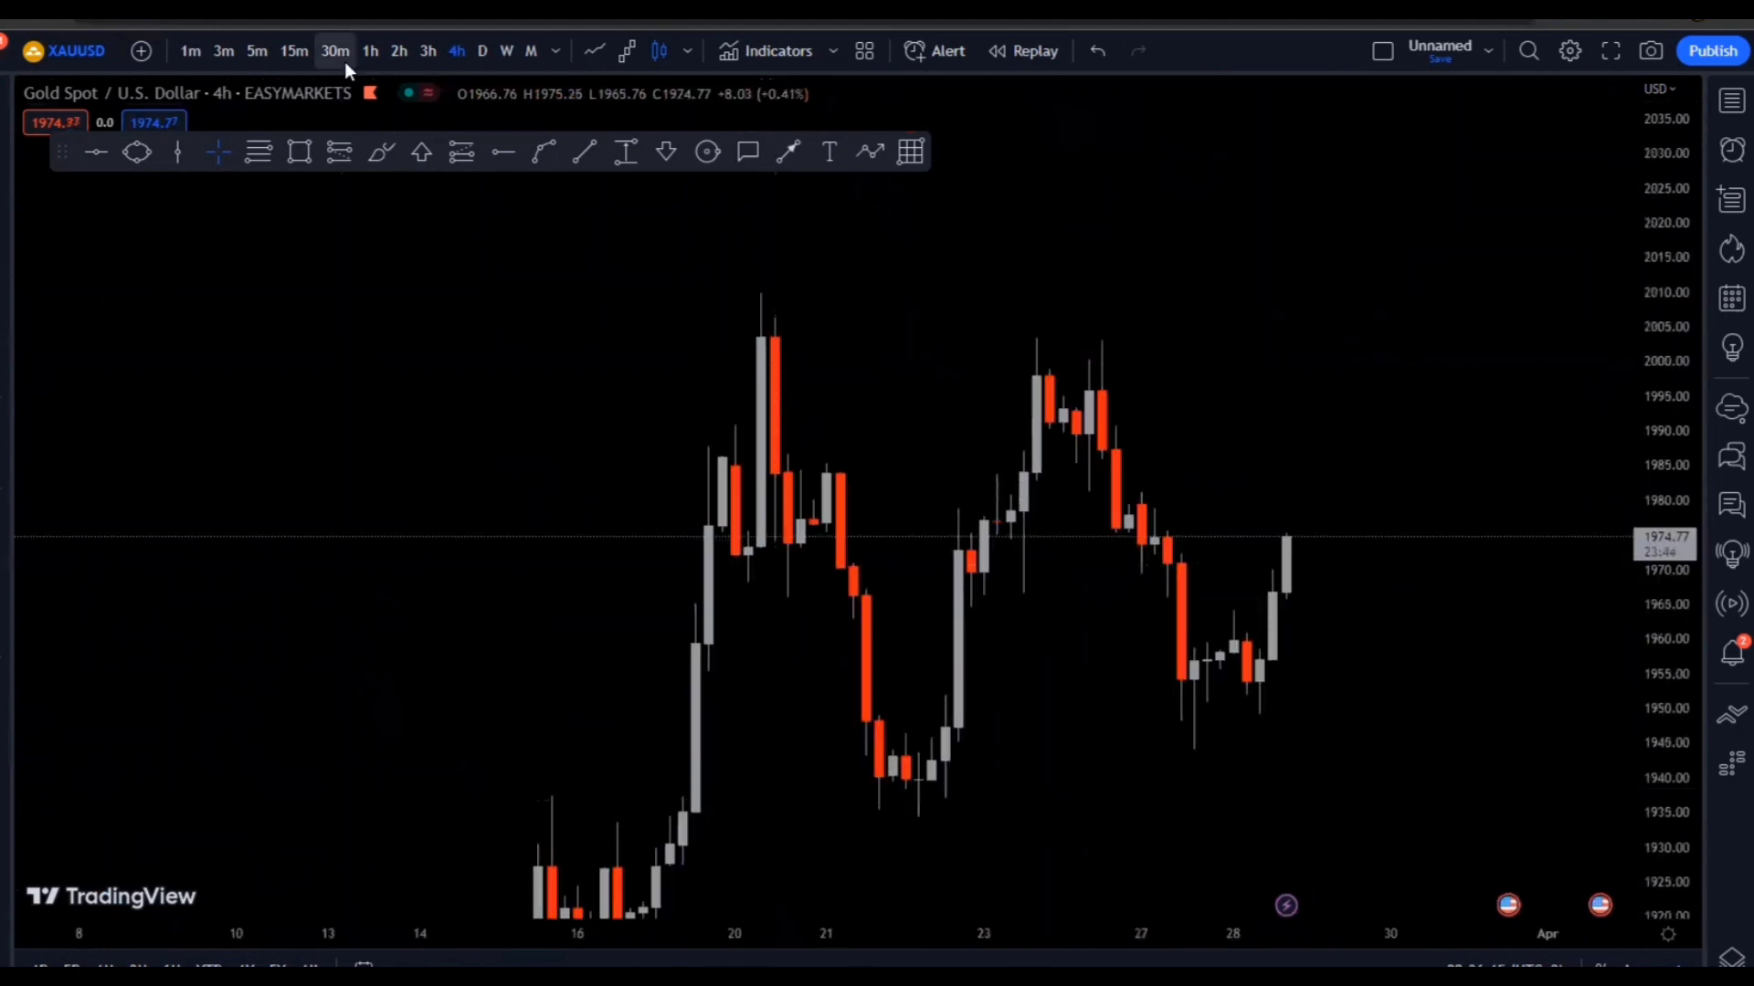
# Switch to 15-minute candles and zoom to 23–27 March
pyautogui.click(294, 51)
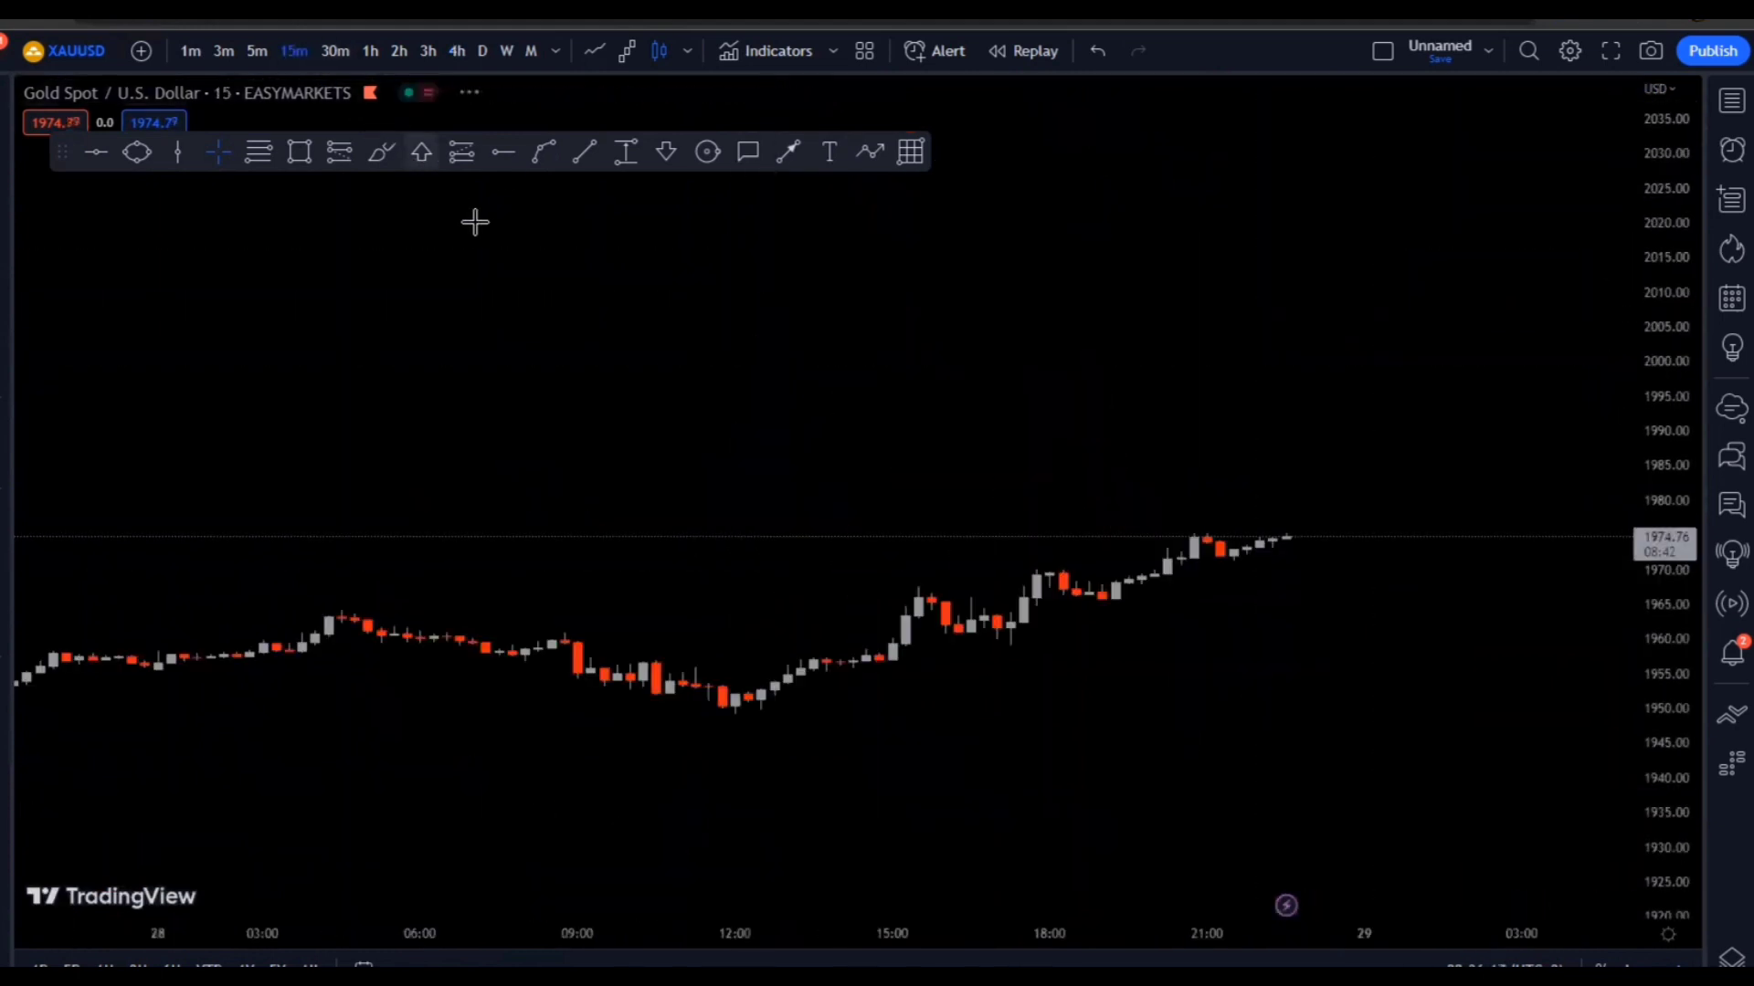
pyautogui.scroll(-3, 584, 305)
pyautogui.scroll(-3, 685, 310)
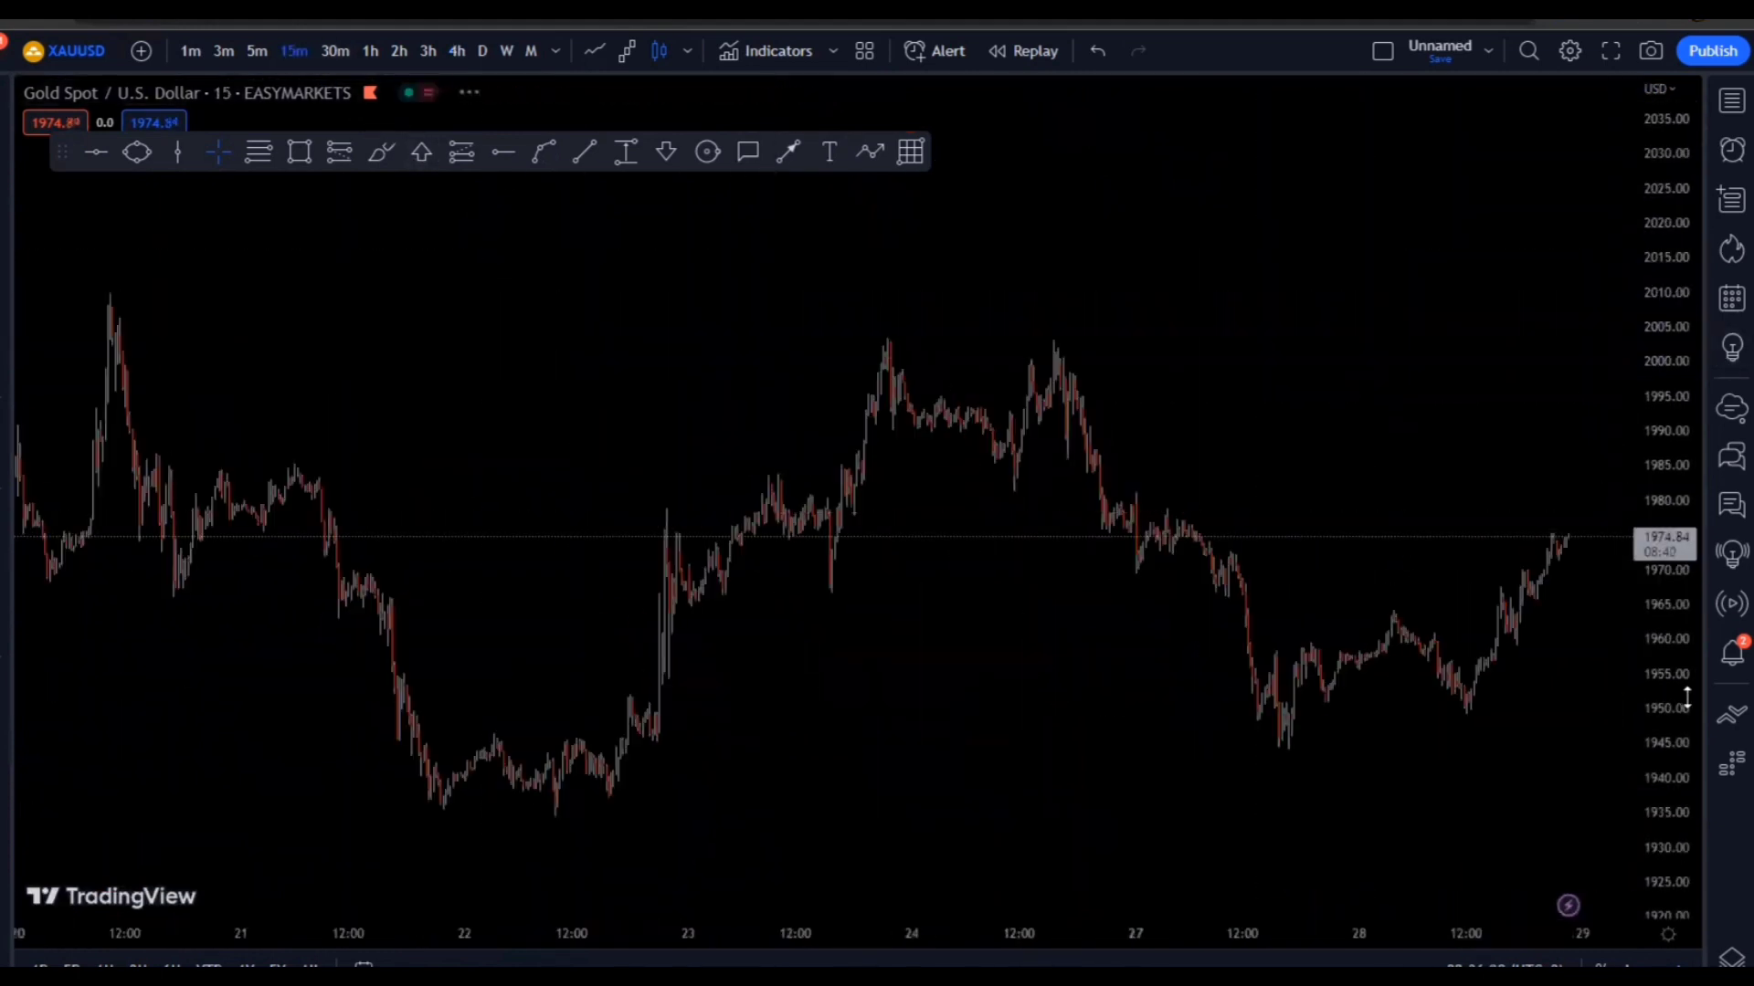
pyautogui.scroll(3, 1158, 344)
pyautogui.scroll(2, 728, 329)
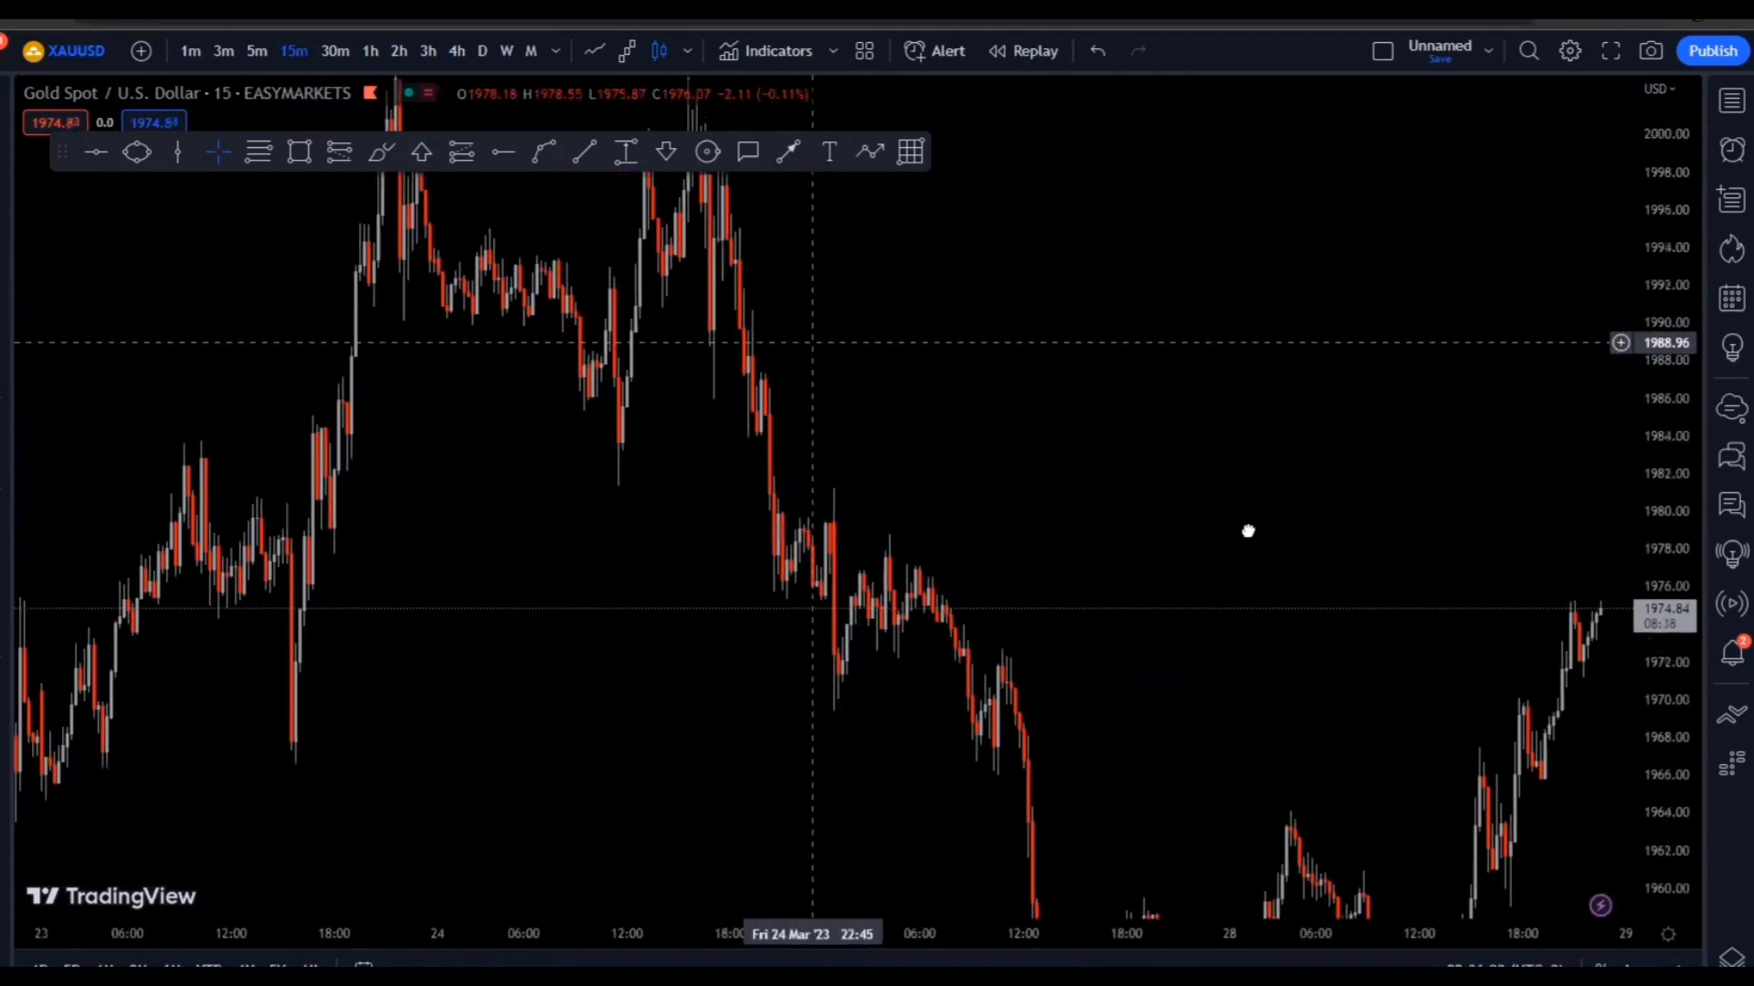
pyautogui.scroll(2, 1023, 481)
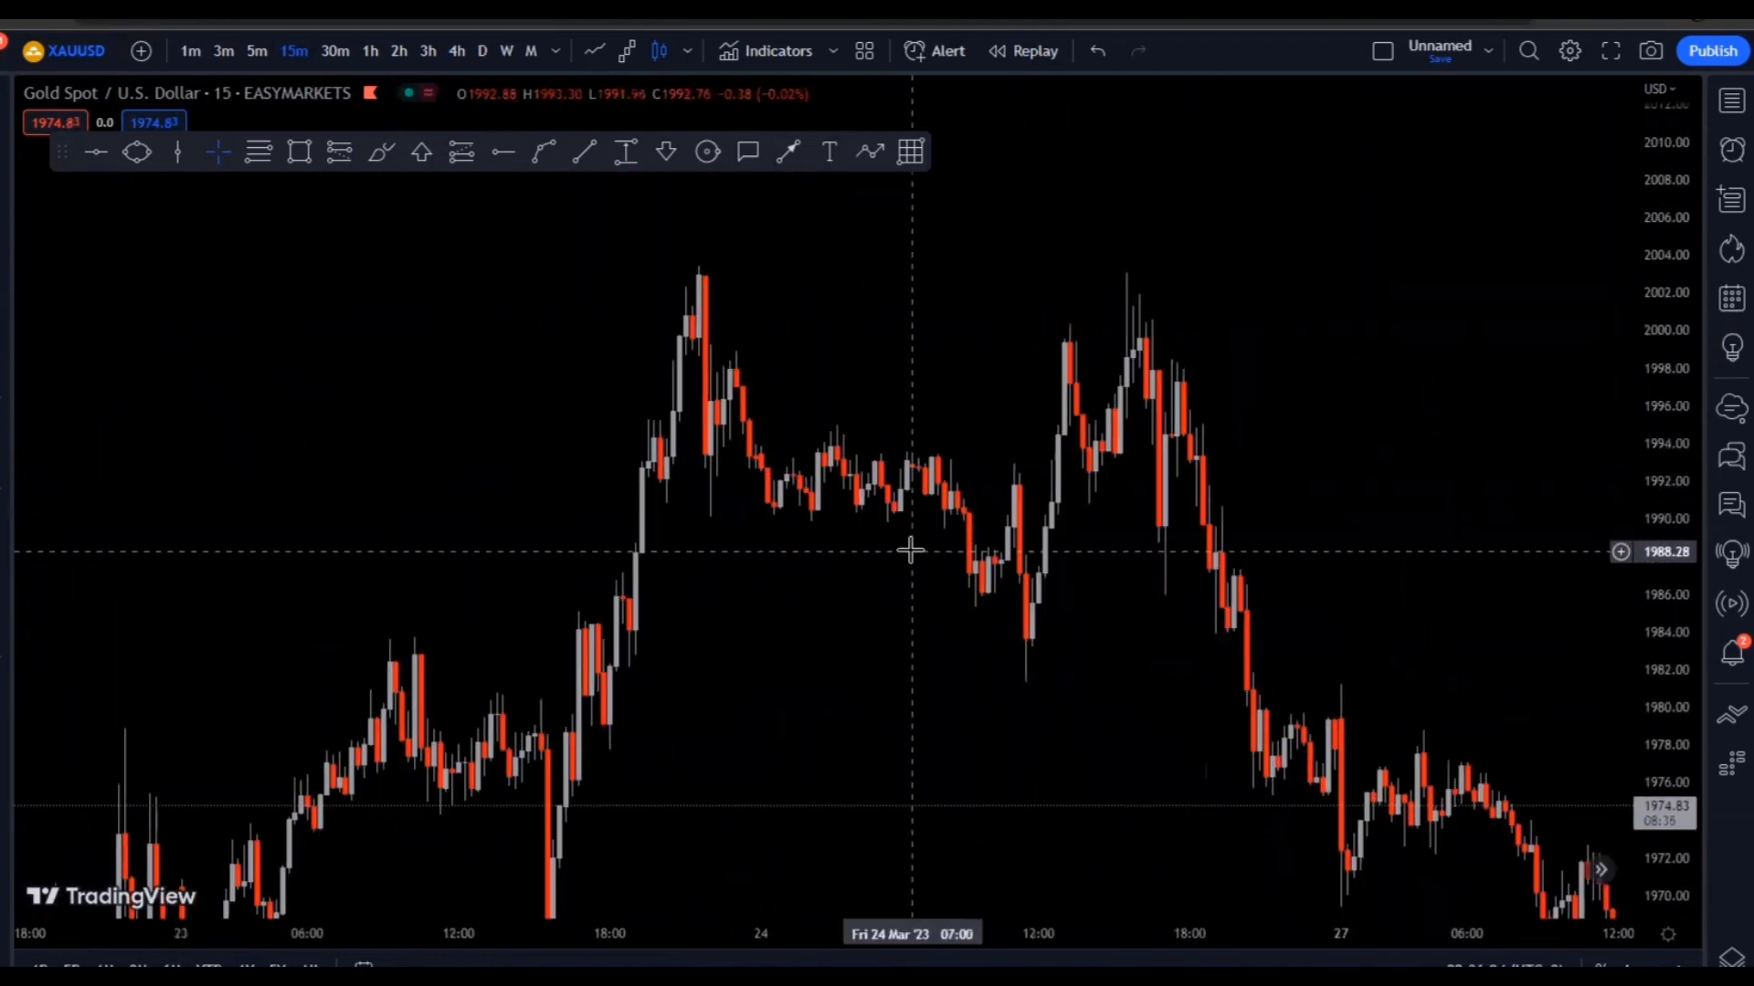
pyautogui.scroll(2, 875, 564)
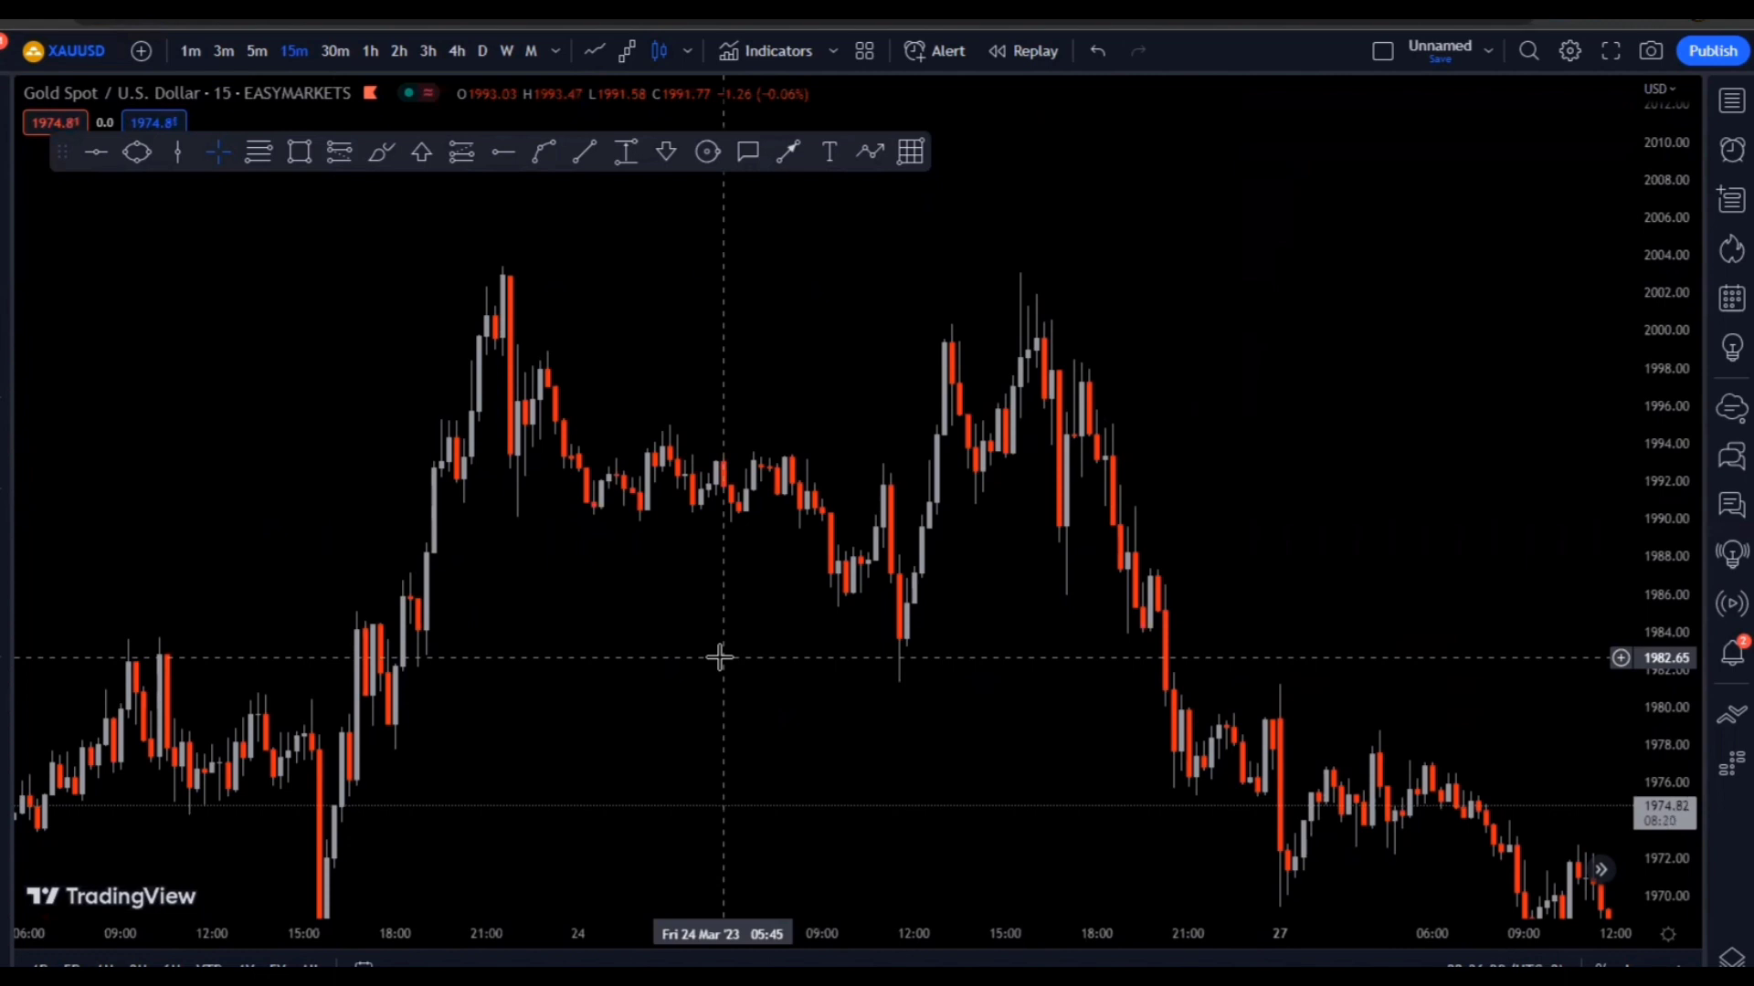
# Draw a thin grey zone from the 23 March high across both highs, extended right
pyautogui.moveTo(384, 426)
pyautogui.mouseDown()
pyautogui.moveTo(383, 332)
pyautogui.moveTo(451, 470)
pyautogui.mouseUp()
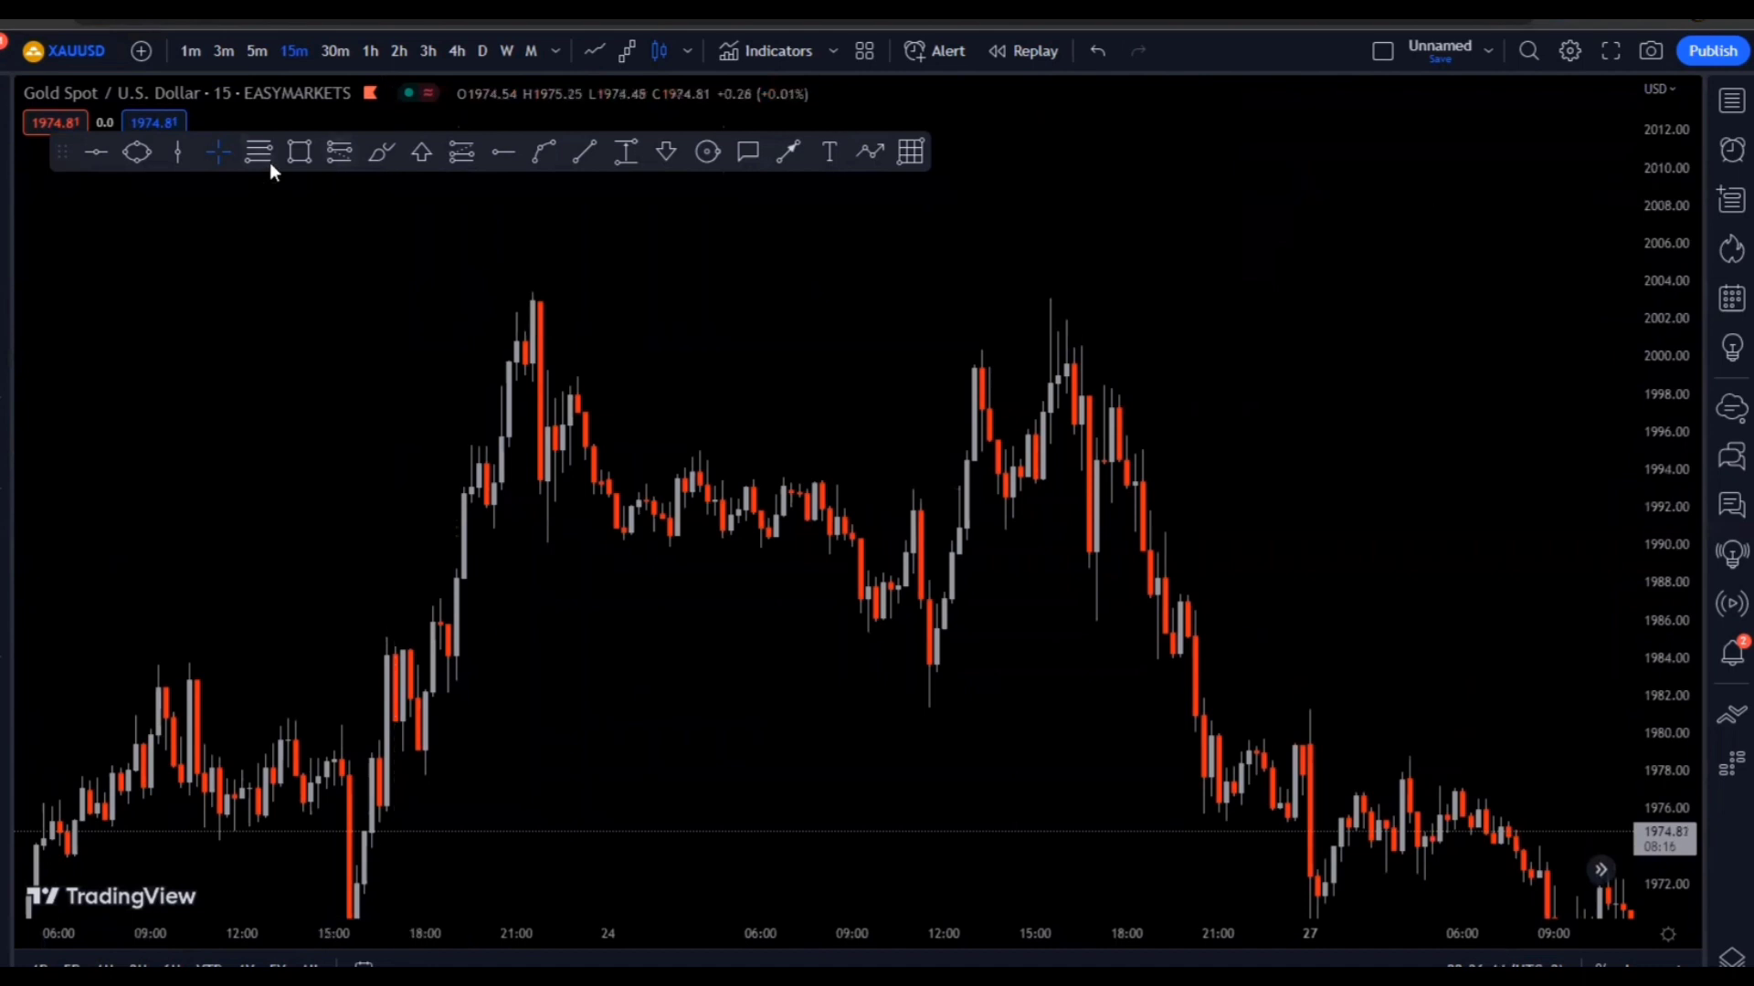
pyautogui.hotkey('alt', 'shift', 'r')
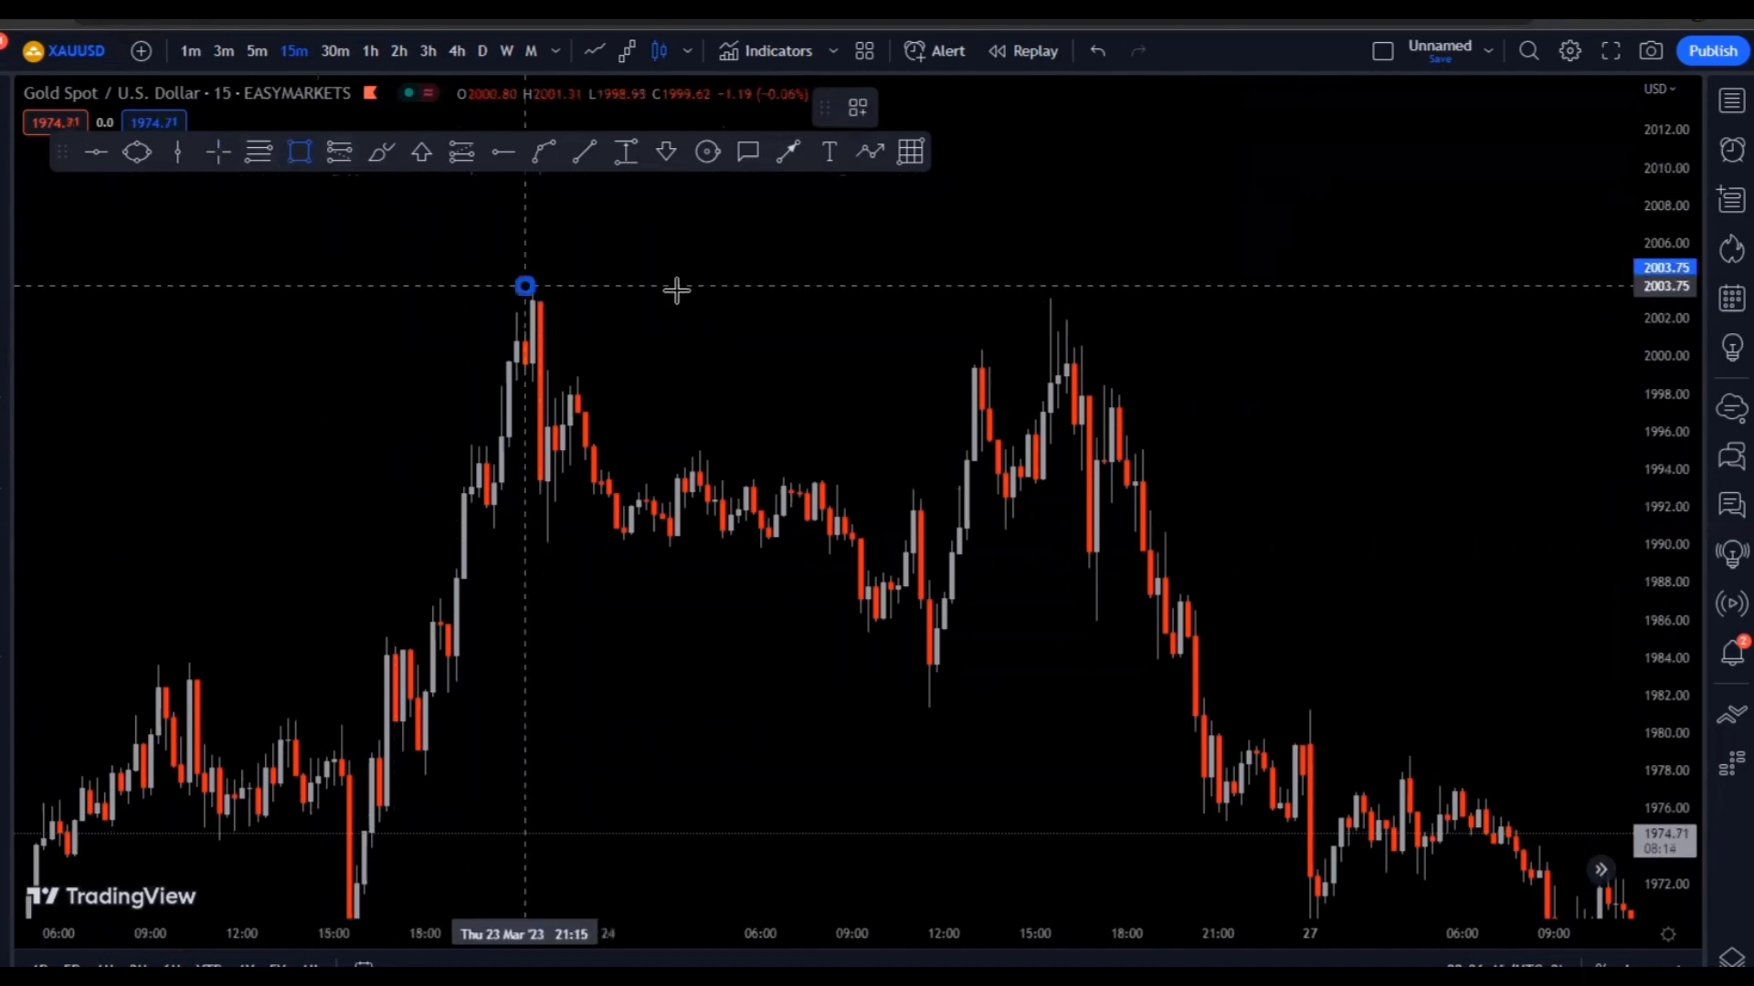
pyautogui.moveTo(676, 291); pyautogui.dragTo(1161, 377)
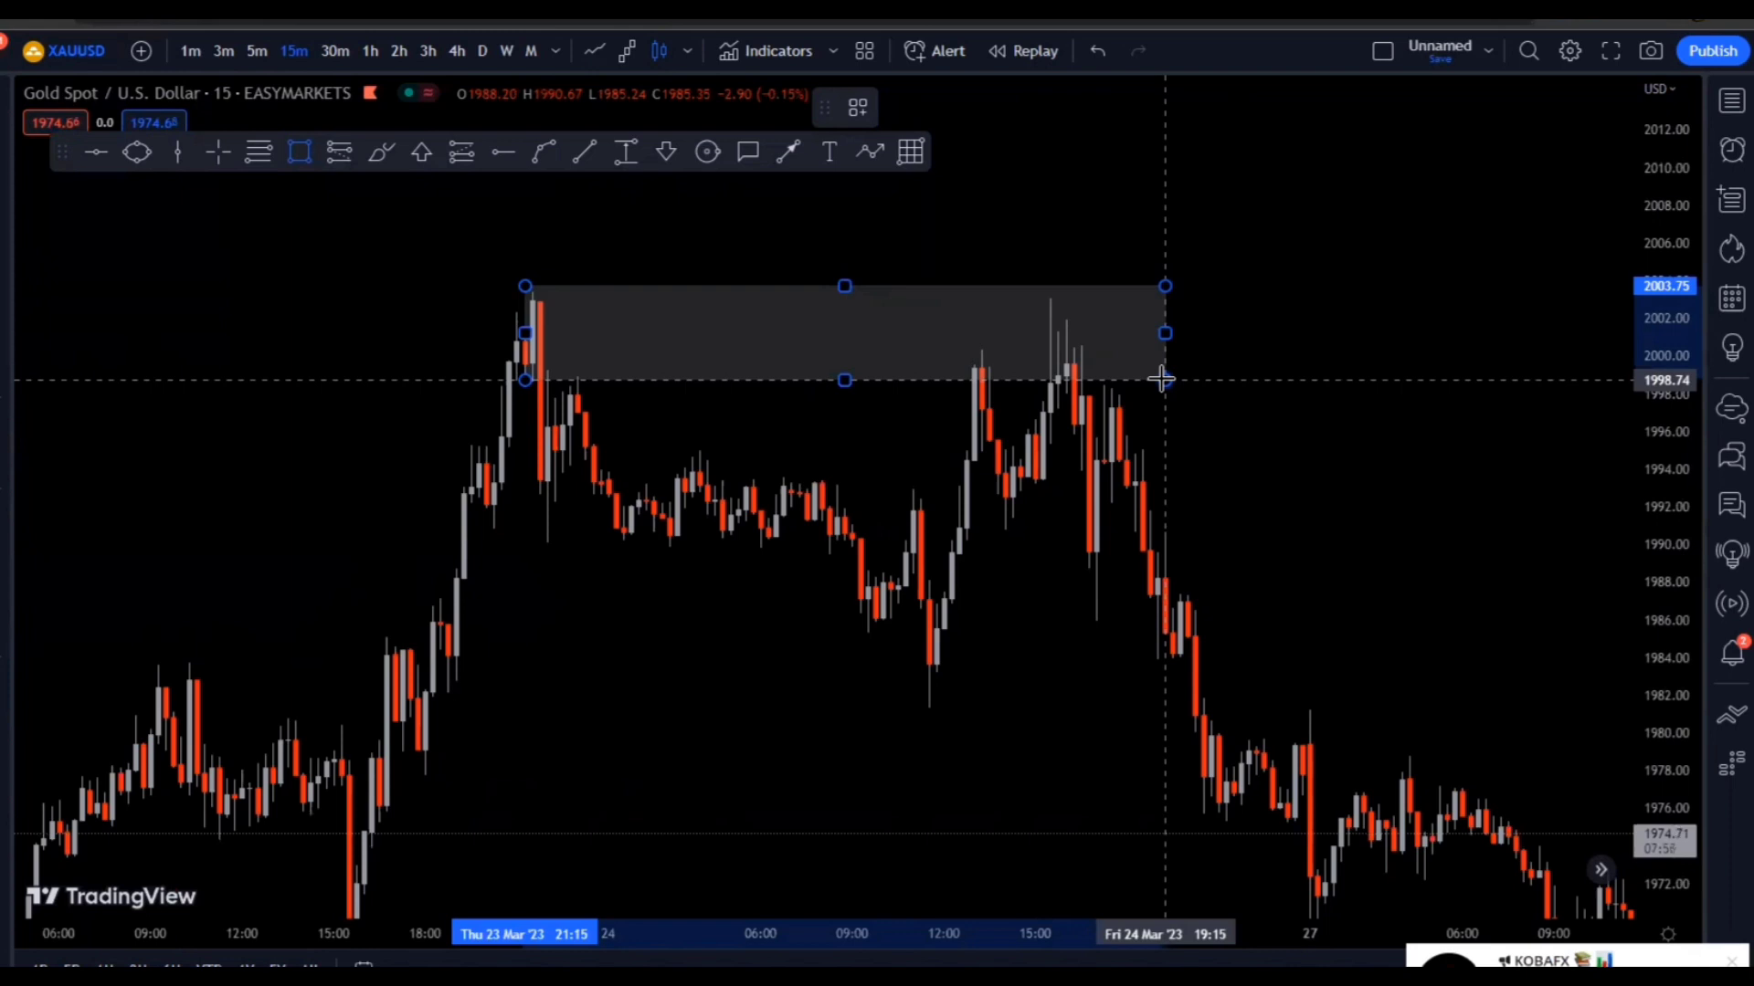
pyautogui.moveTo(1146, 377)
pyautogui.mouseDown()
pyautogui.moveTo(1260, 267)
pyautogui.moveTo(1080, 365)
pyautogui.moveTo(1119, 379)
pyautogui.mouseUp()
pyautogui.click(622, 464)
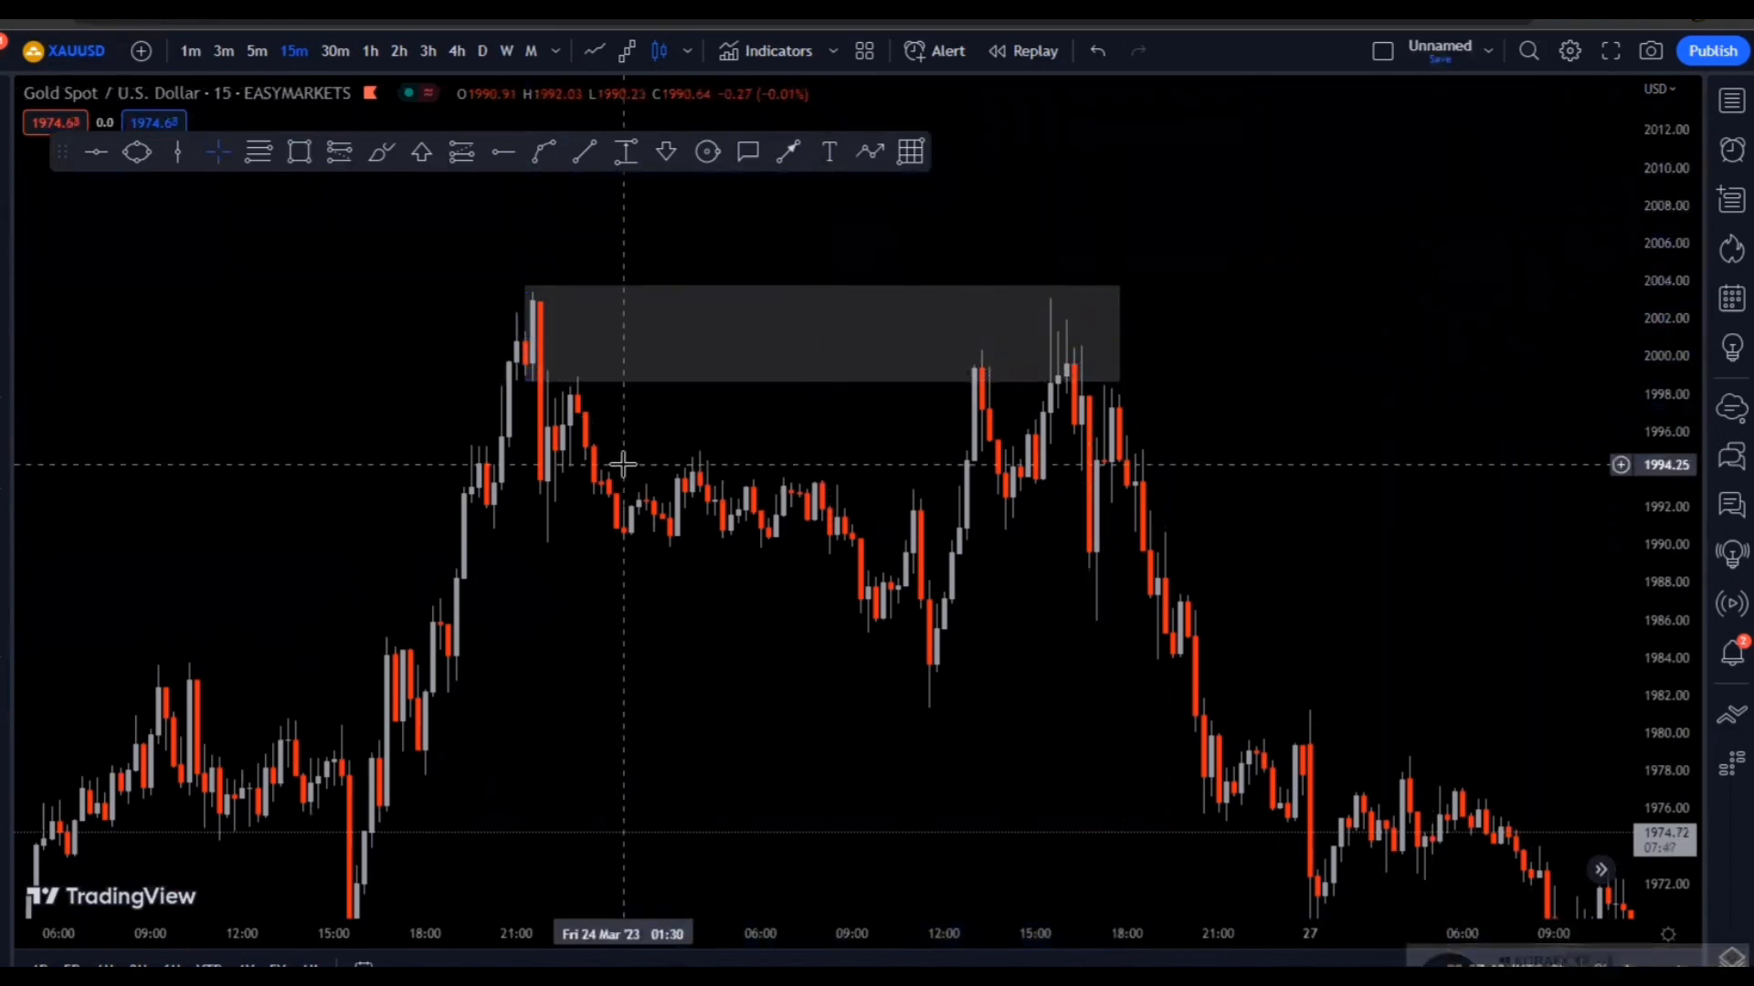
# Zoom in on the zone and loop orange freehand strokes around the peak candles
pyautogui.scroll(3, 622, 464)
pyautogui.moveTo(305, 500); pyautogui.dragTo(1041, 500)
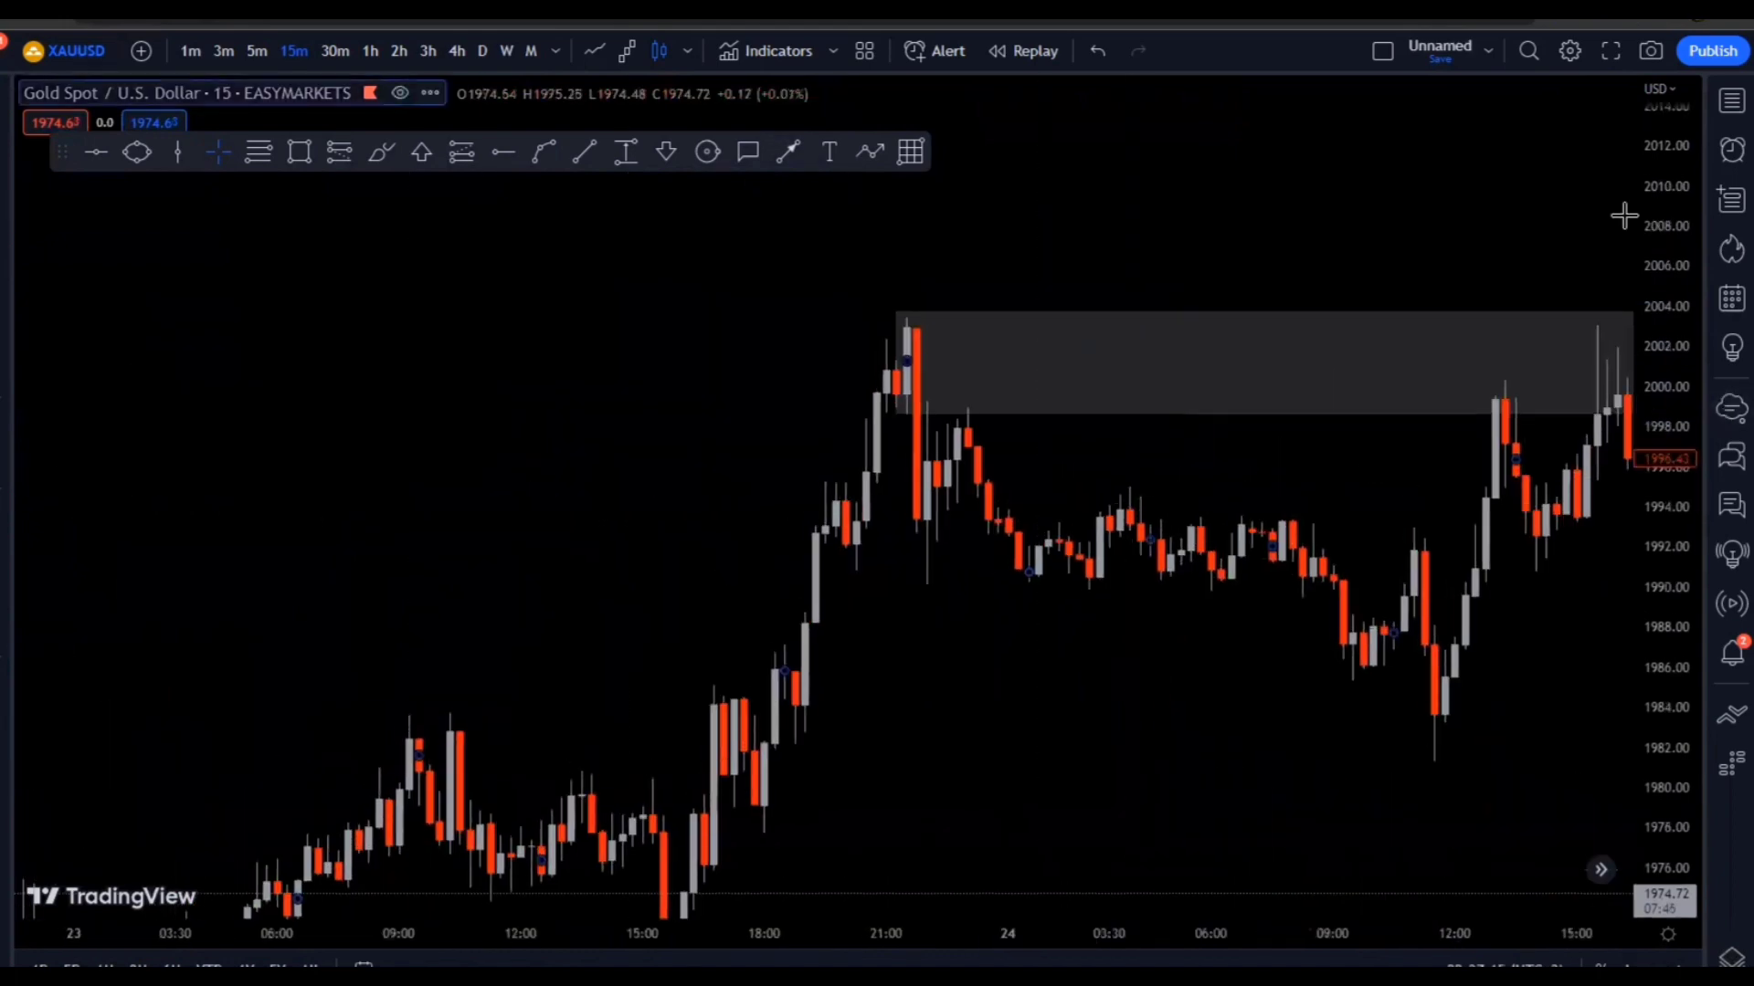
pyautogui.moveTo(1624, 216); pyautogui.dragTo(1123, 552)
pyautogui.scroll(2, 1124, 551)
pyautogui.moveTo(908, 560); pyautogui.dragTo(841, 595)
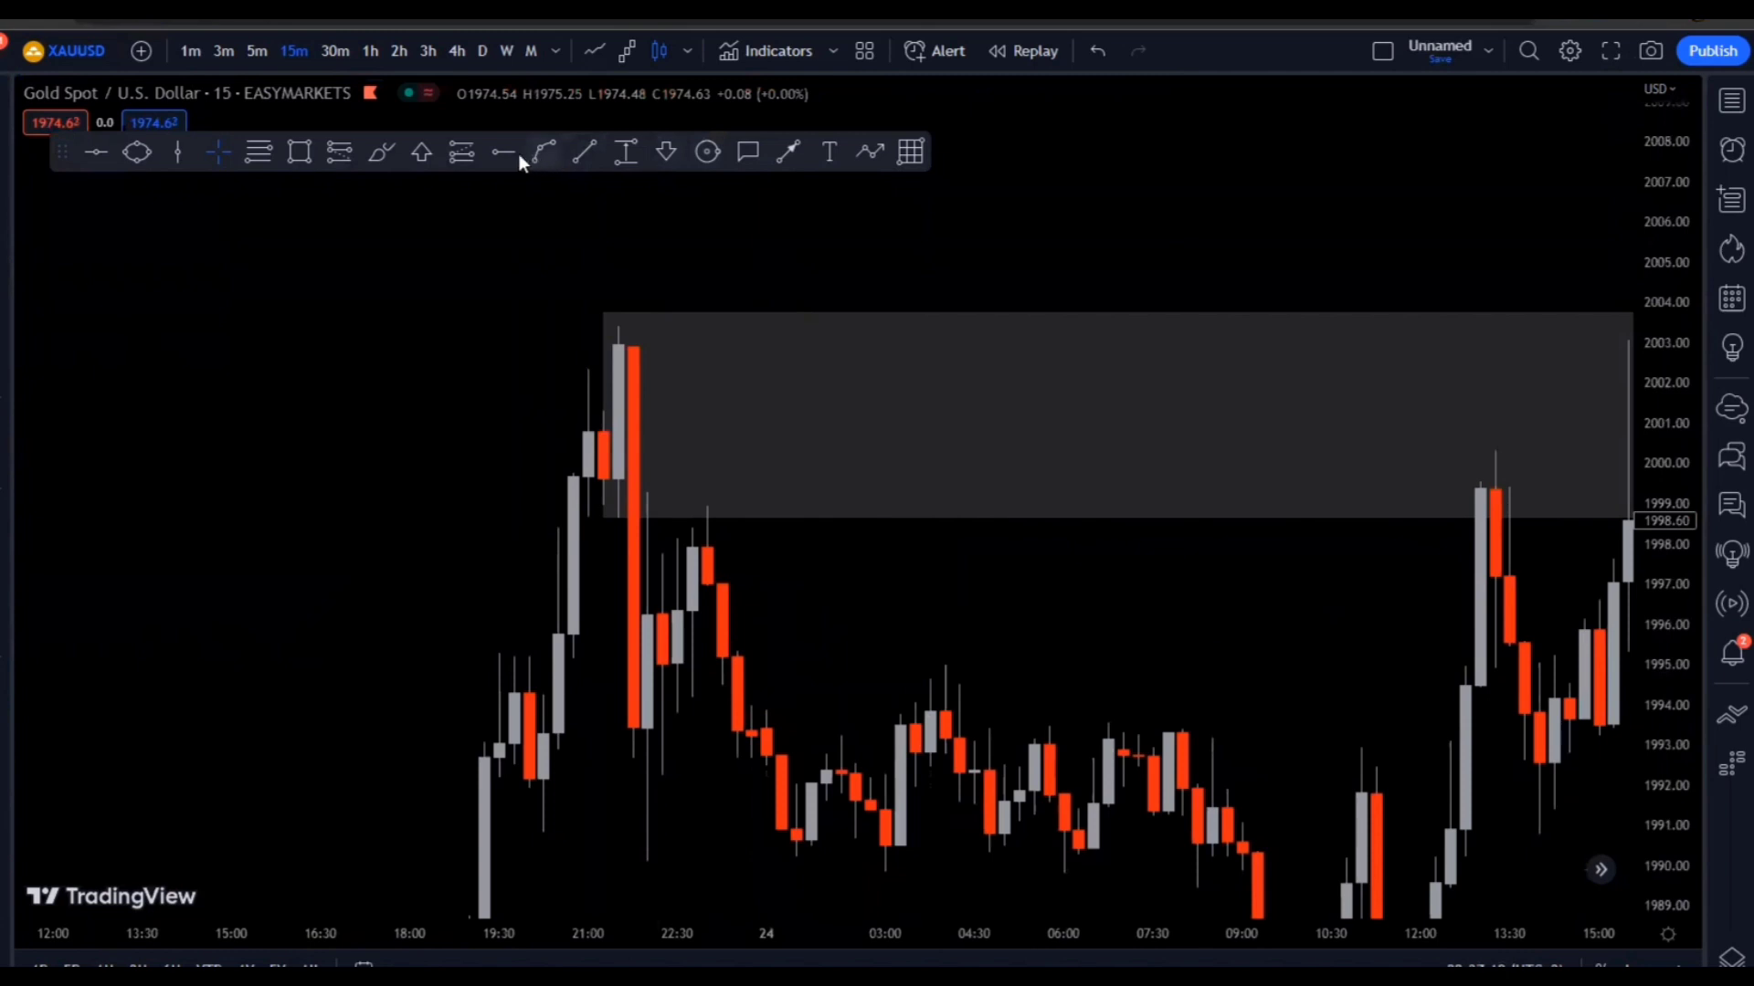
pyautogui.click(383, 155)
pyautogui.moveTo(567, 291)
pyautogui.mouseDown()
pyautogui.moveTo(781, 612)
pyautogui.moveTo(571, 305)
pyautogui.moveTo(663, 732)
pyautogui.mouseUp()
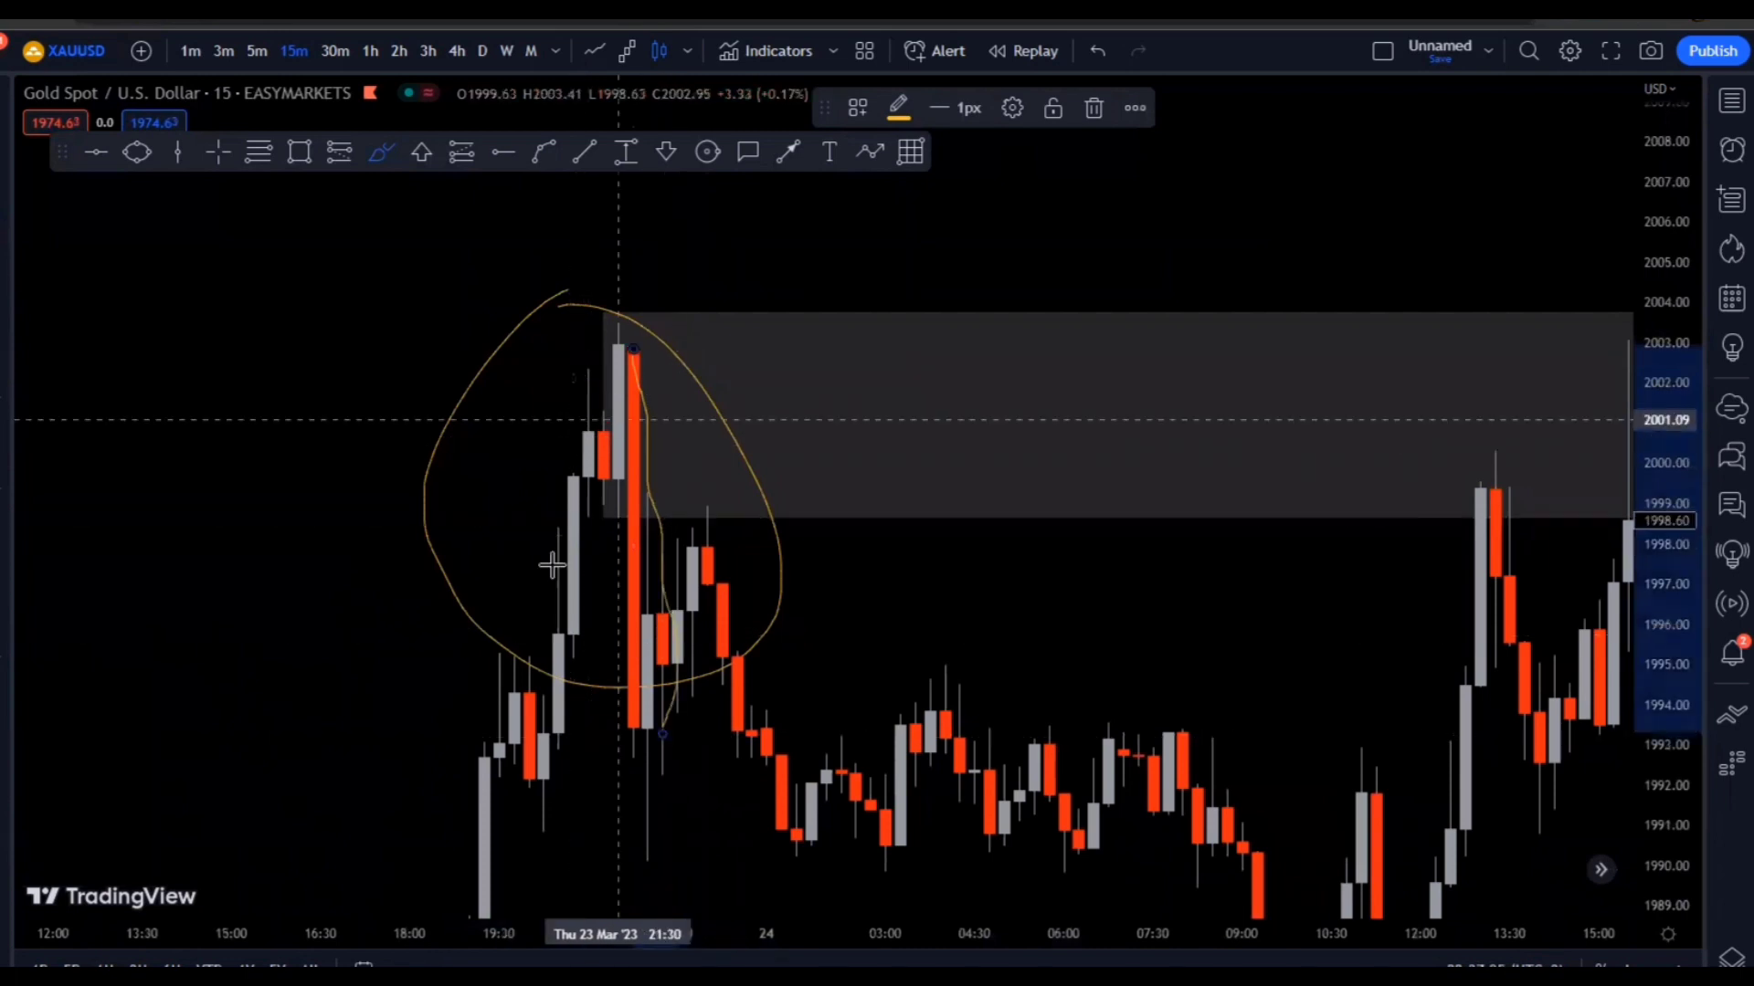
pyautogui.moveTo(533, 804); pyautogui.dragTo(633, 359)
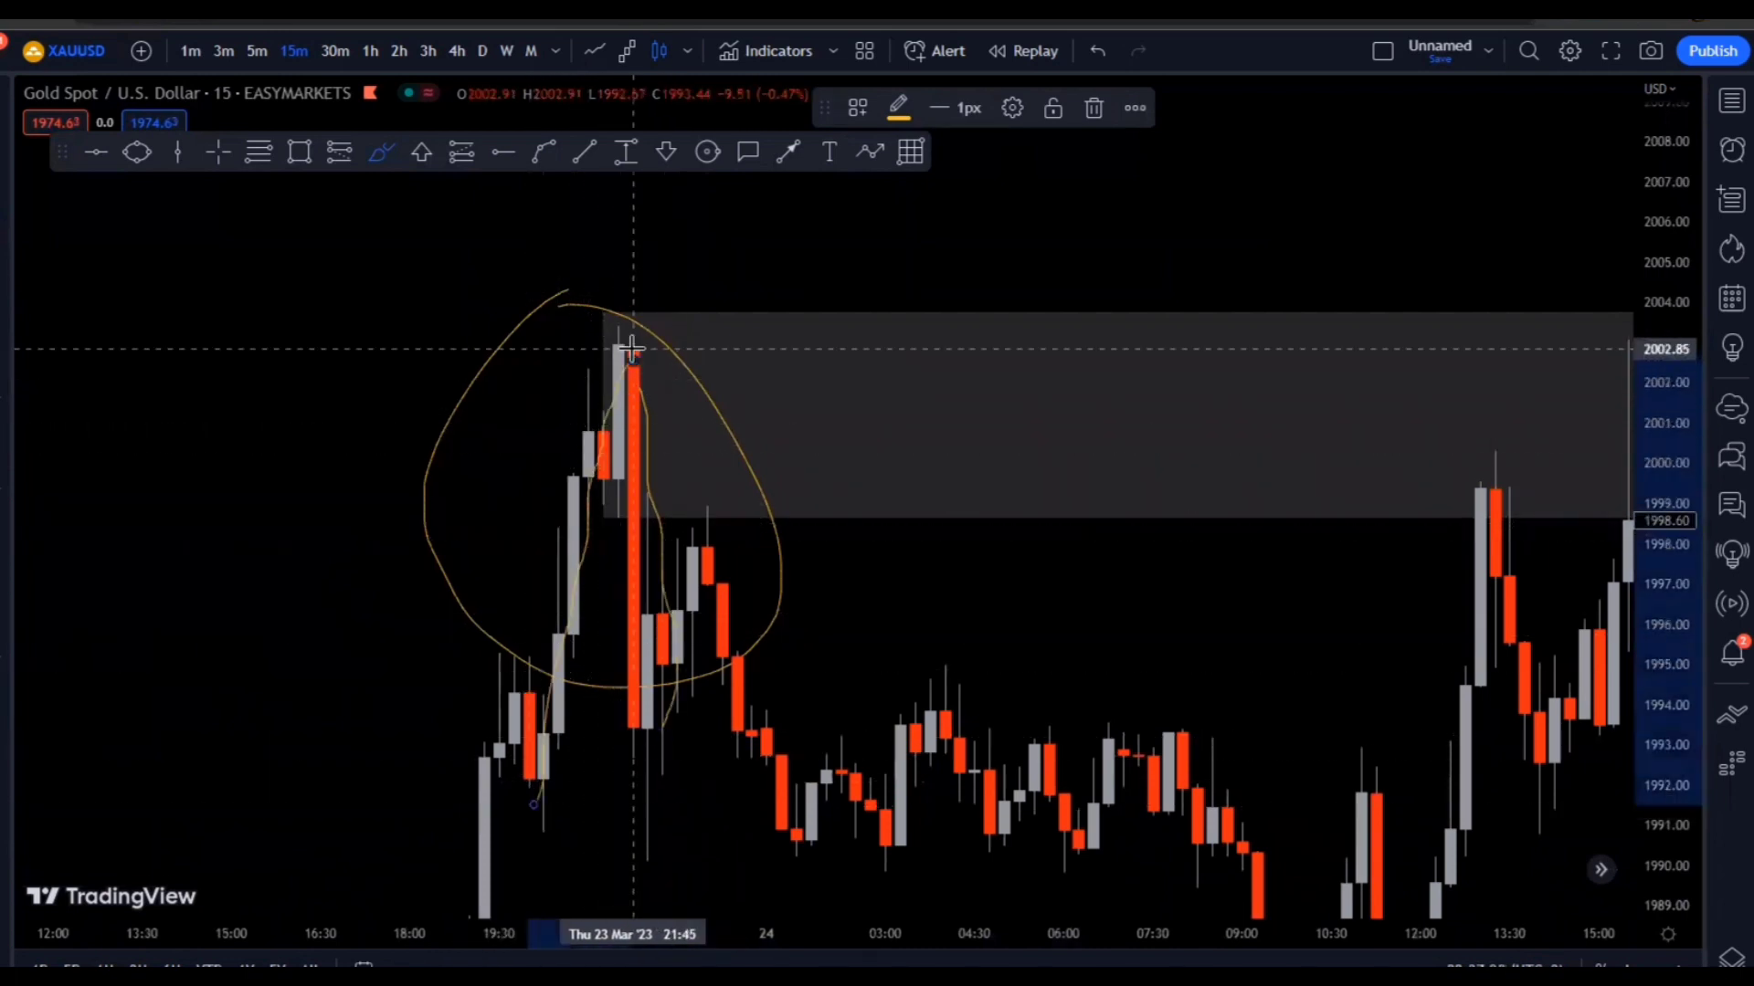
# Remove all seven drawings and draw a short trend line at the peak high
pyautogui.click(5, 682)
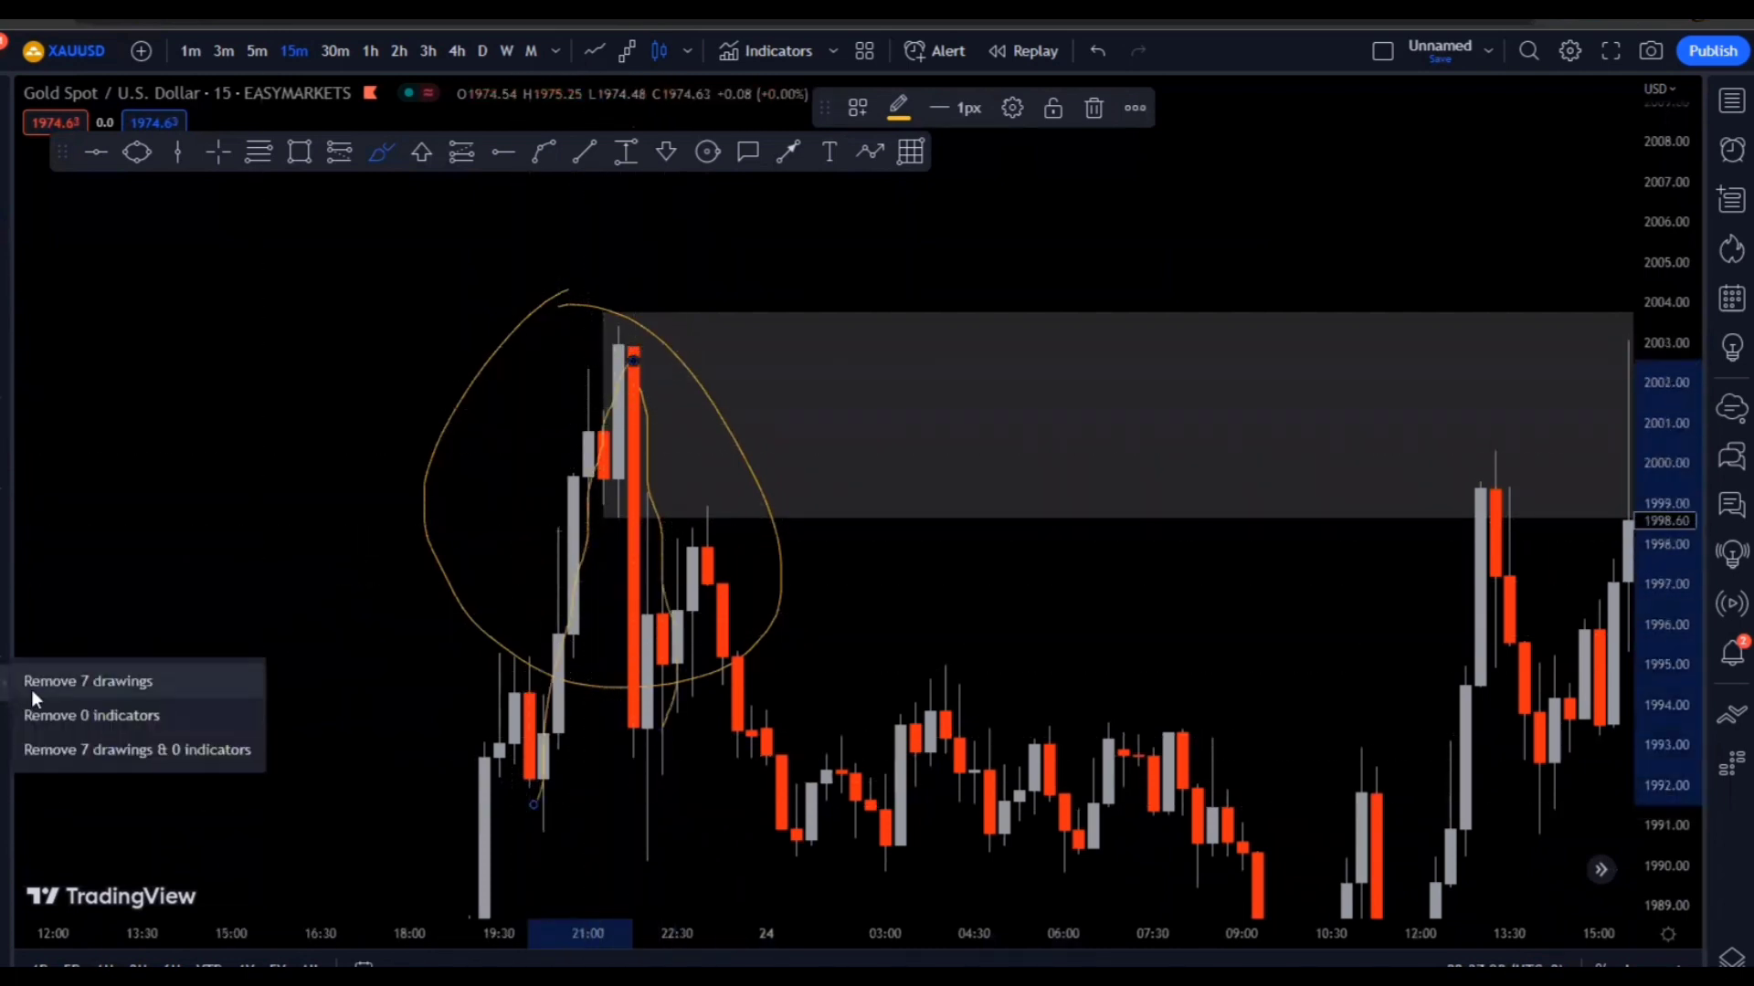
pyautogui.click(37, 678)
pyautogui.click(579, 156)
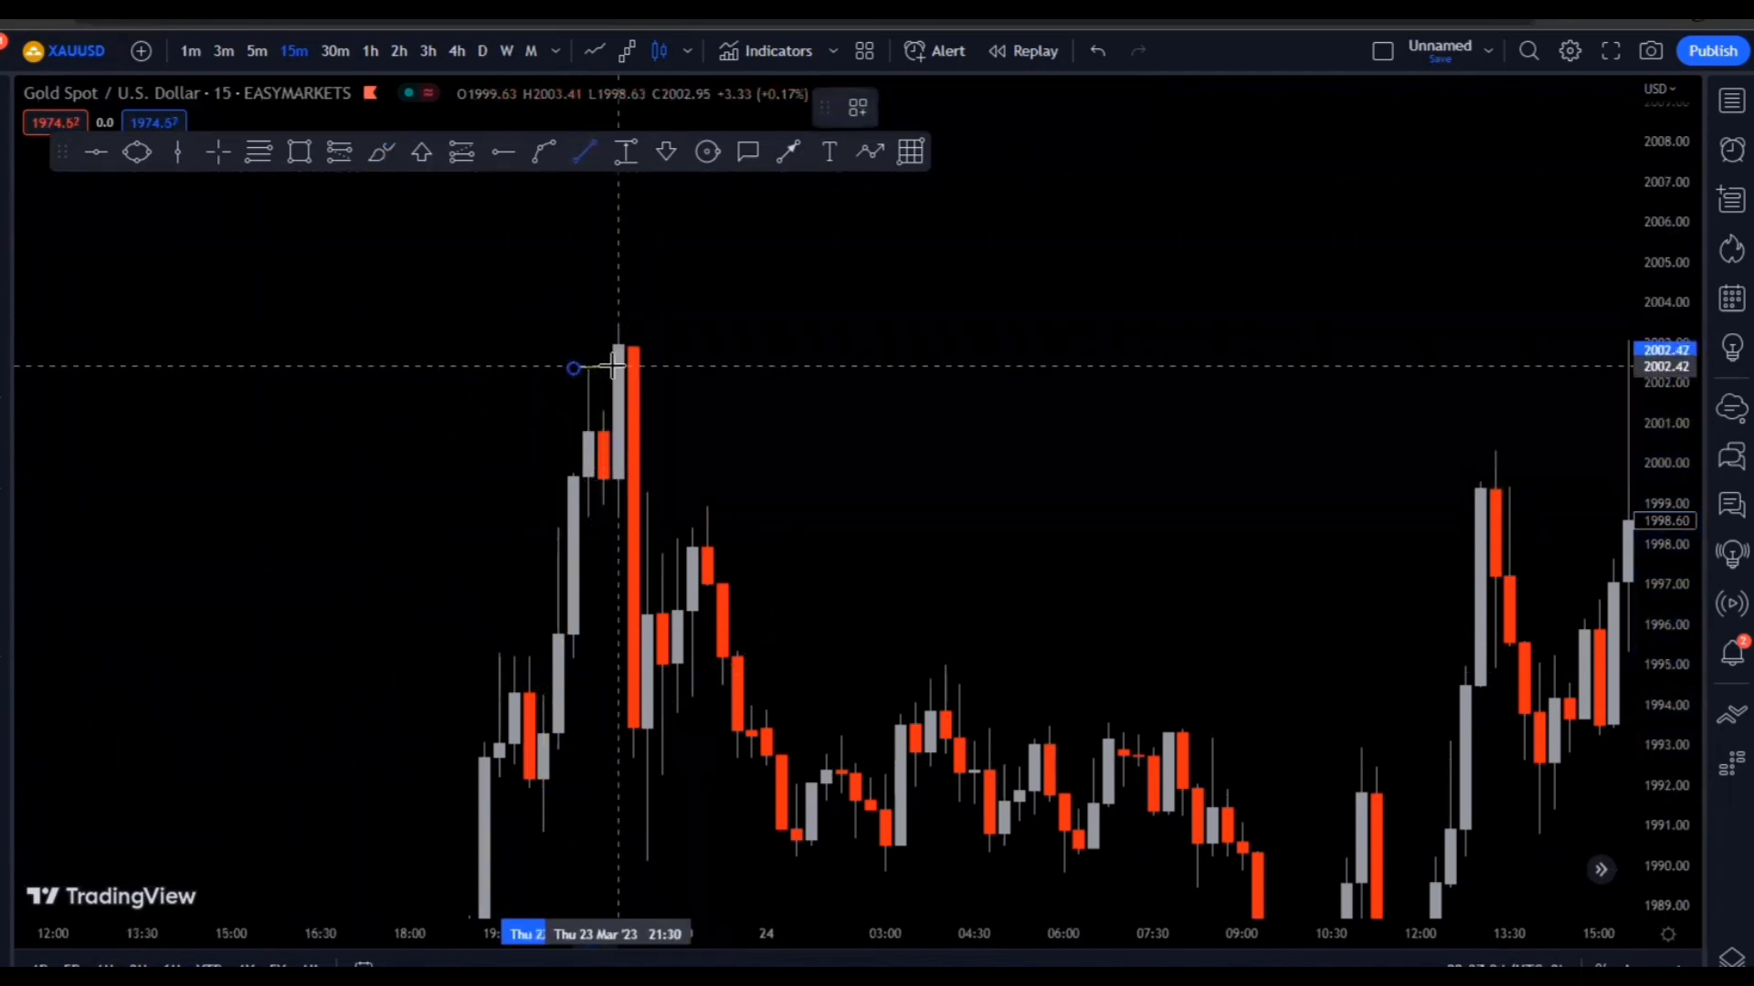
pyautogui.click(616, 365)
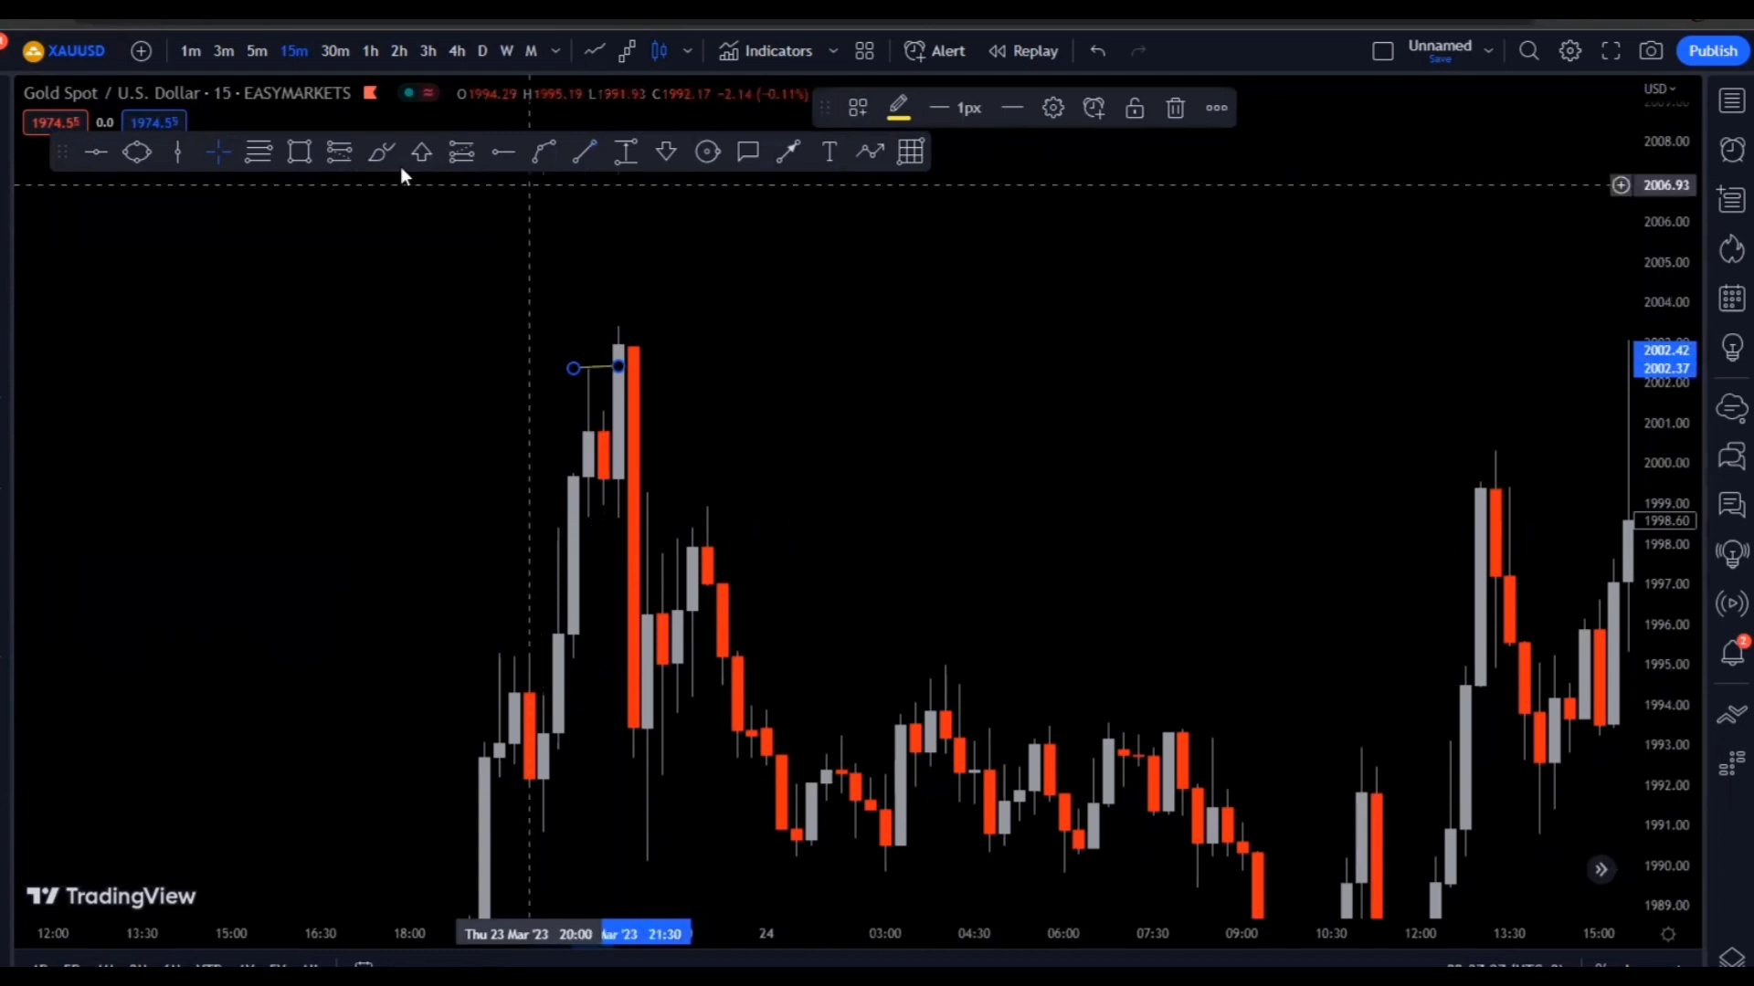
# Apply the 'swip' template to the short line at the high
pyautogui.click(376, 153)
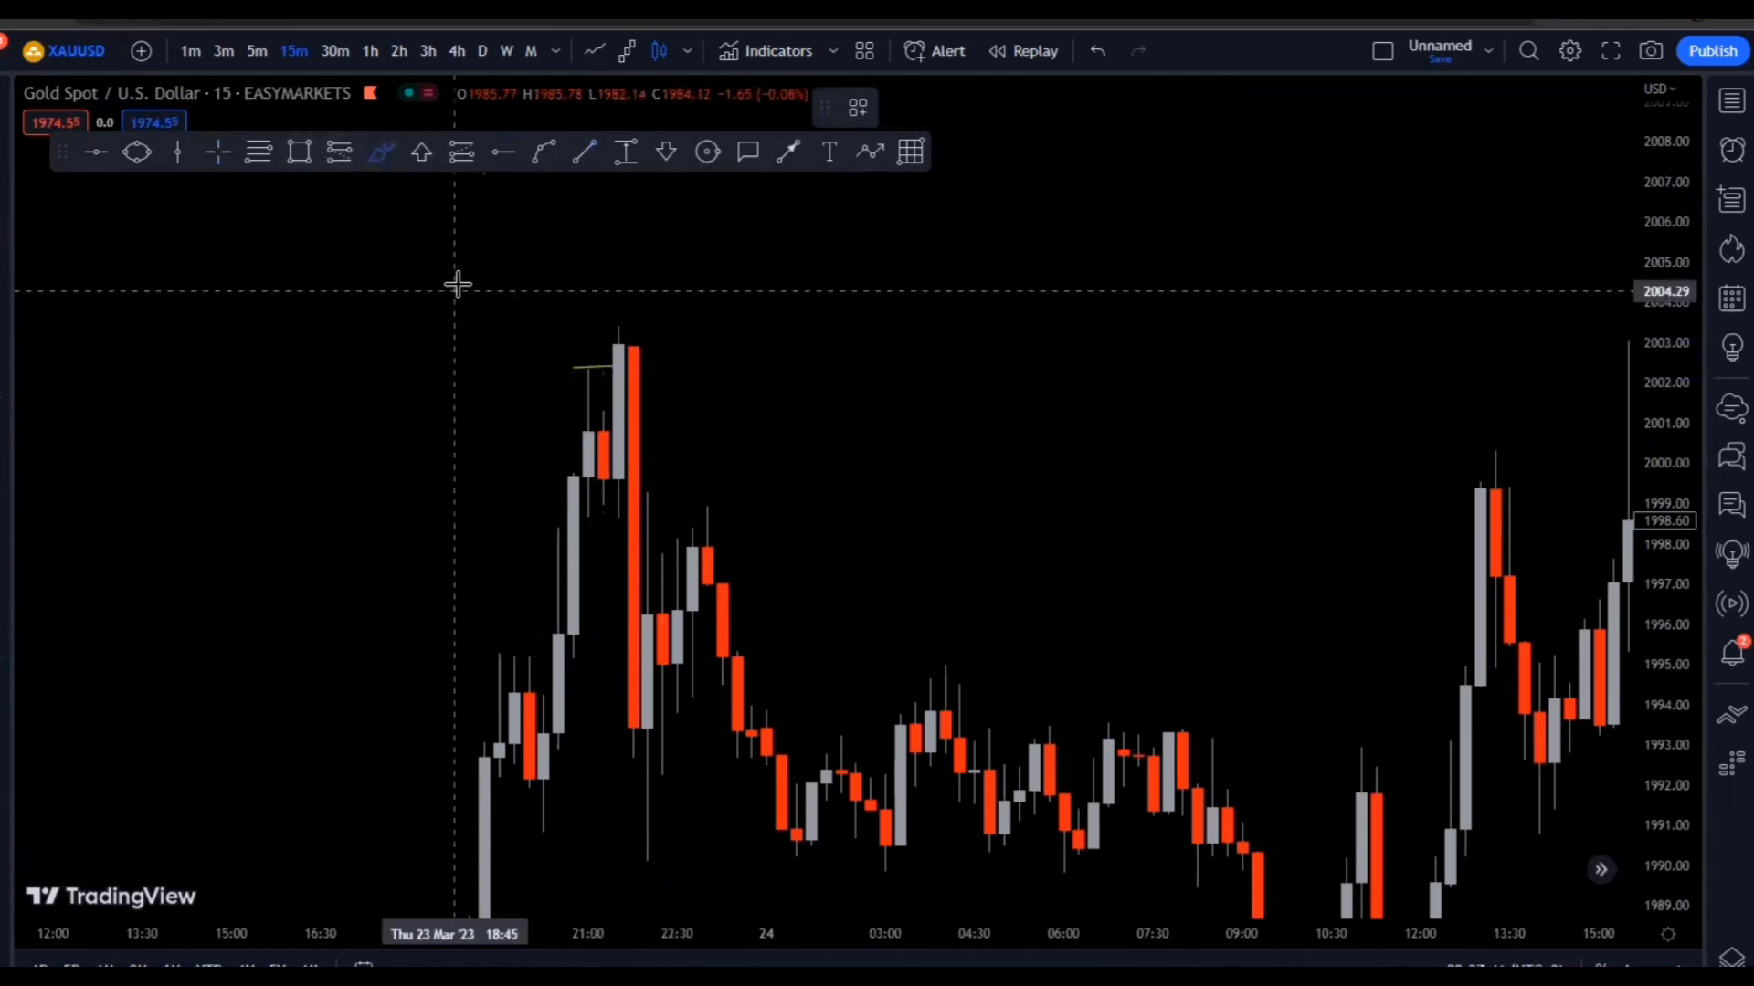
pyautogui.press('Escape')
pyautogui.click(599, 369)
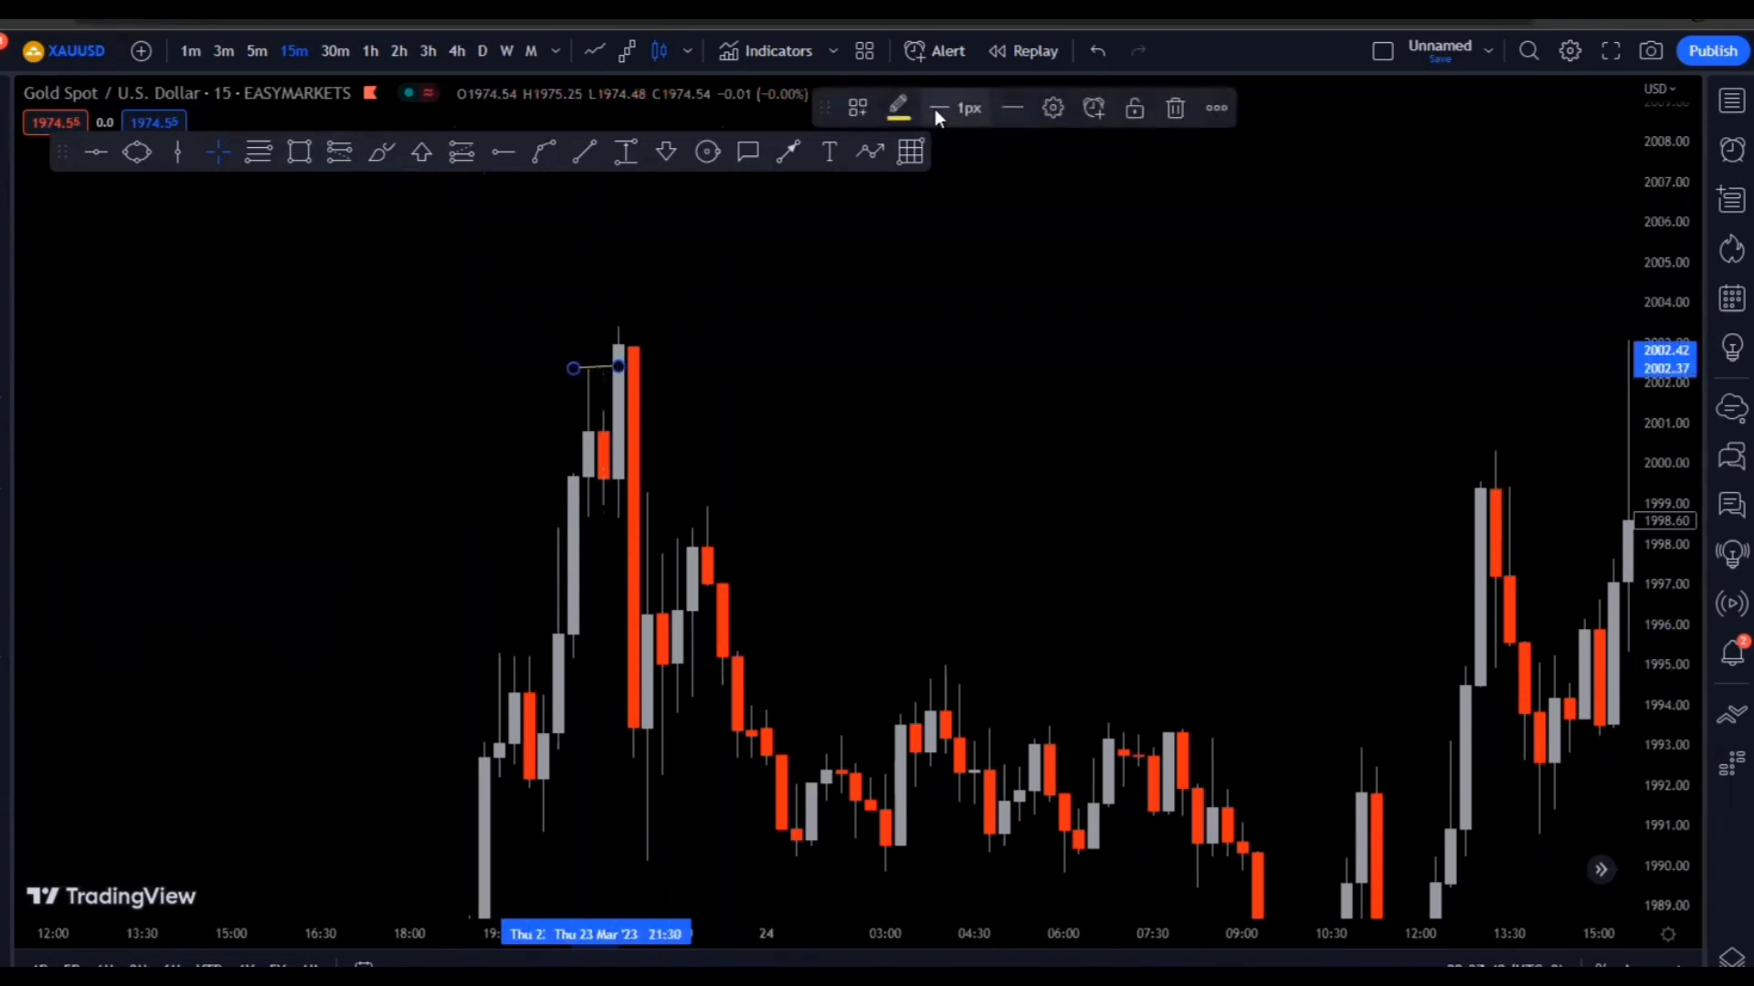
pyautogui.click(858, 108)
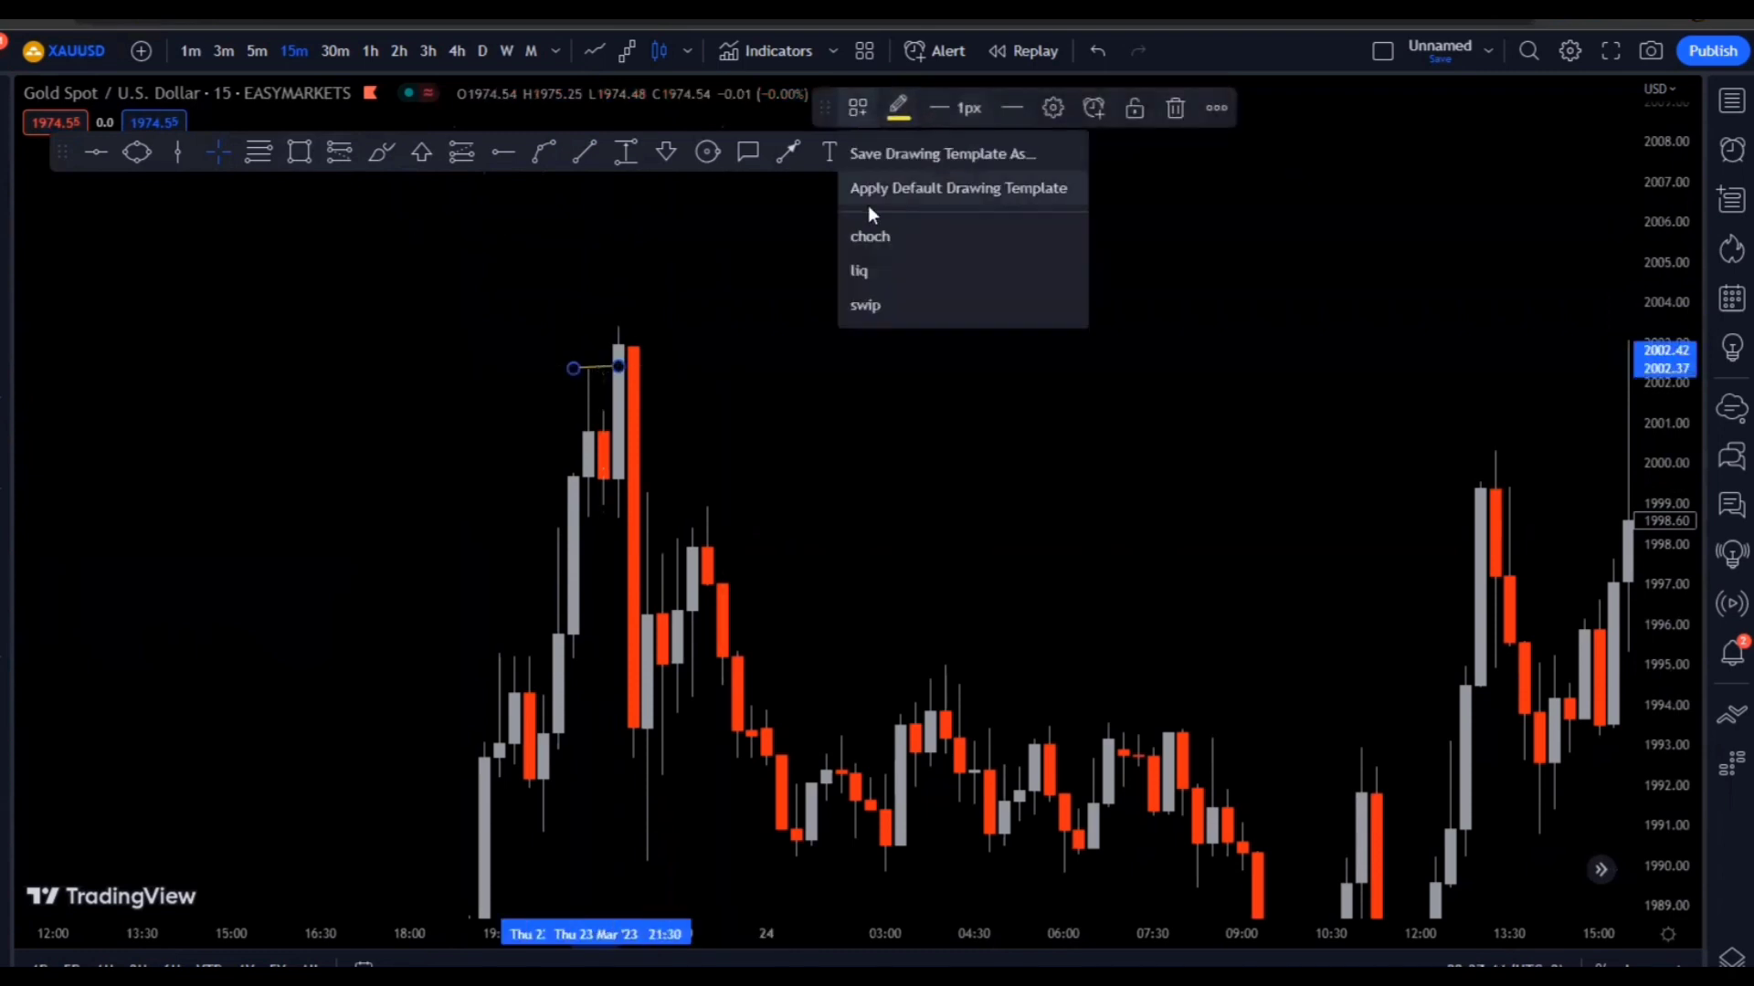
pyautogui.click(882, 302)
# Draw a grey 1999.5–2003.5 zone from the peak to the 24 March retest
pyautogui.click(305, 151)
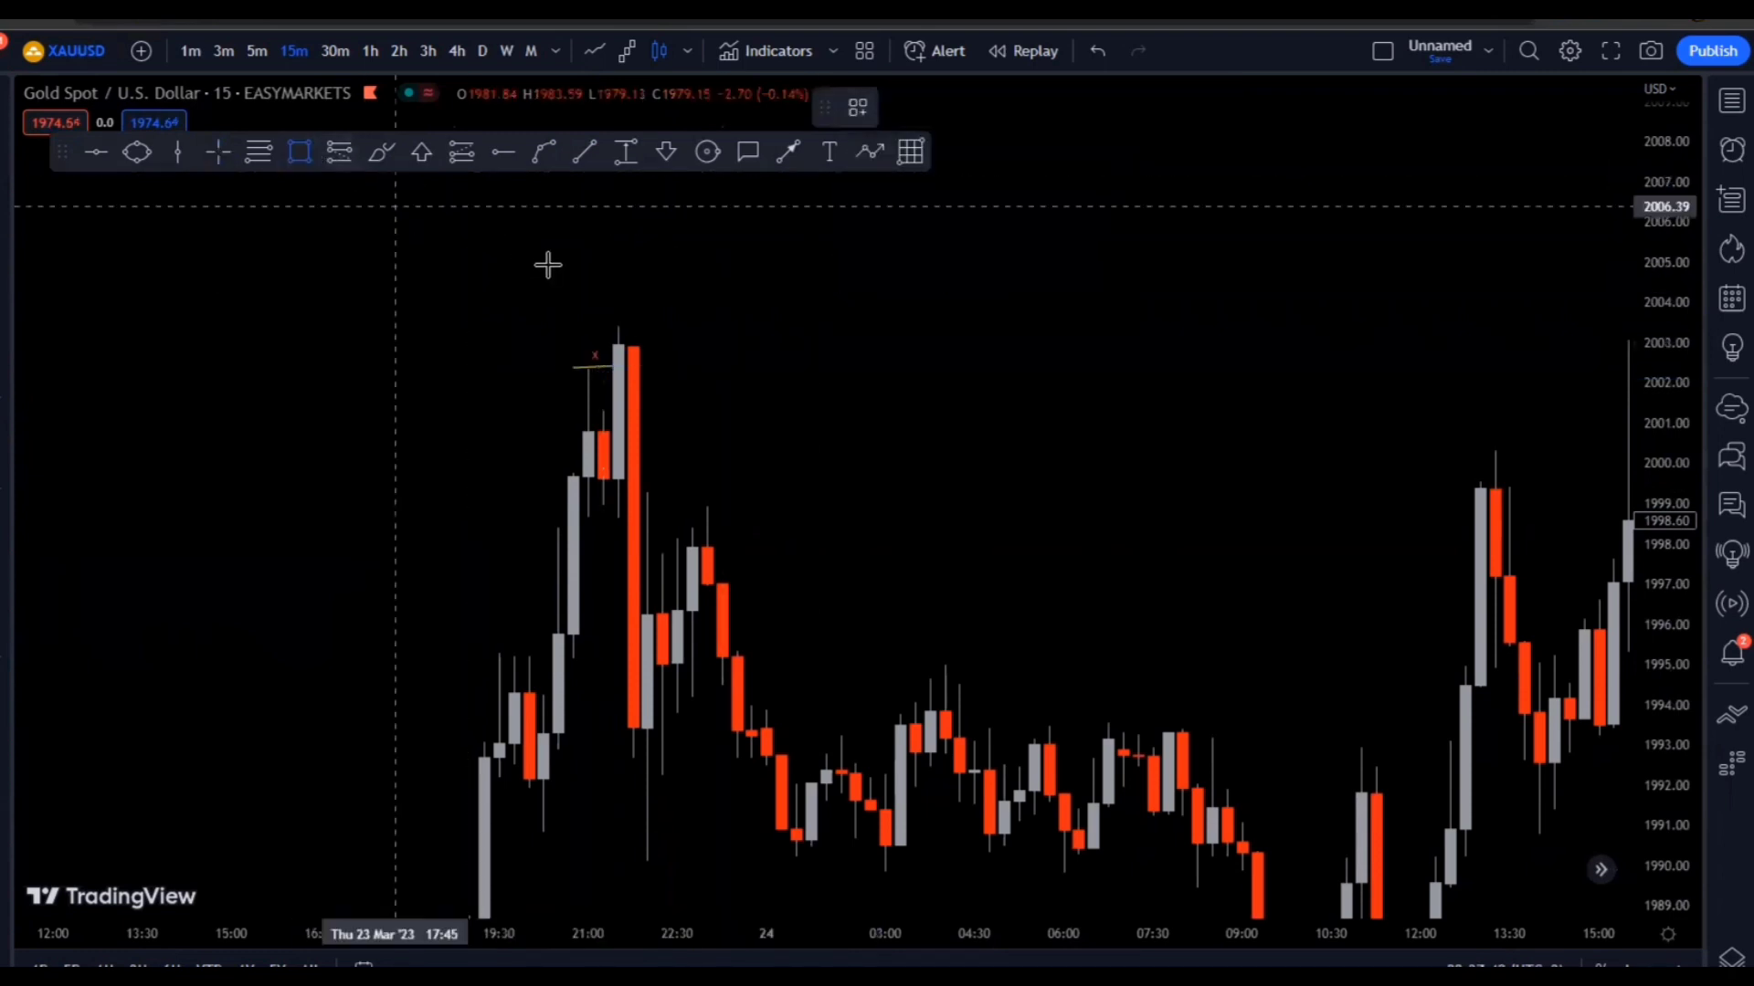
pyautogui.click(611, 323)
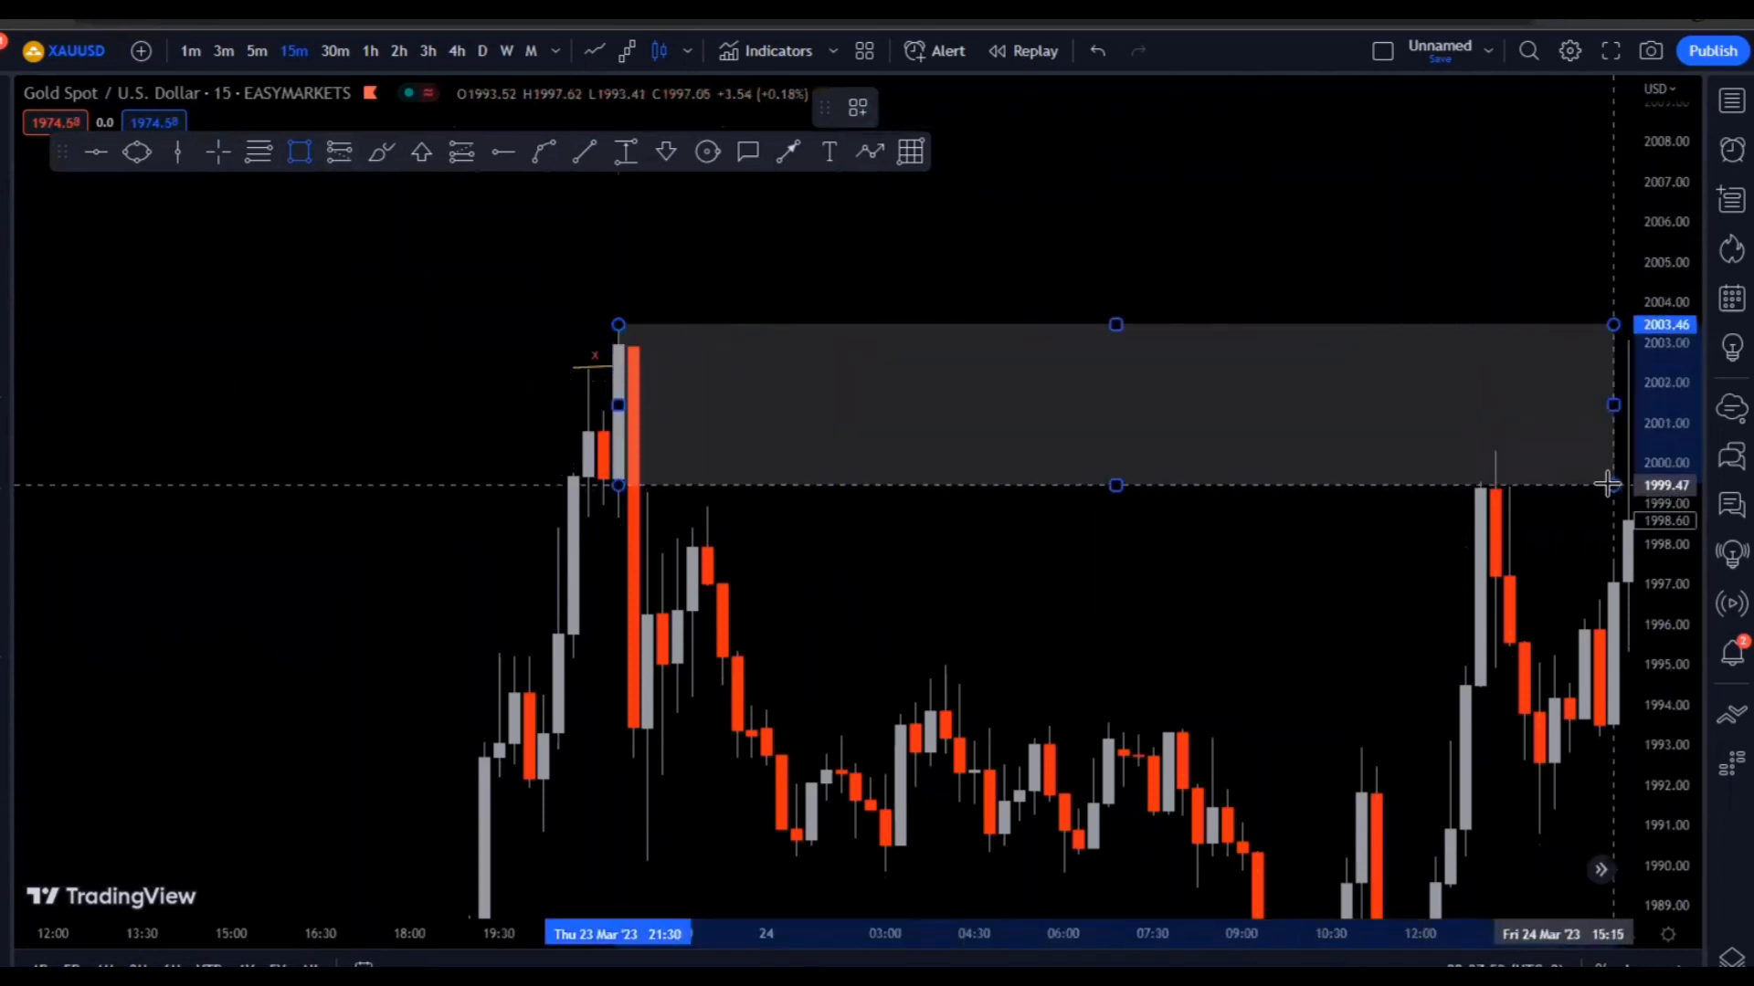
pyautogui.click(1612, 489)
pyautogui.moveTo(1206, 552); pyautogui.dragTo(408, 595)
pyautogui.scroll(-3, 639, 571)
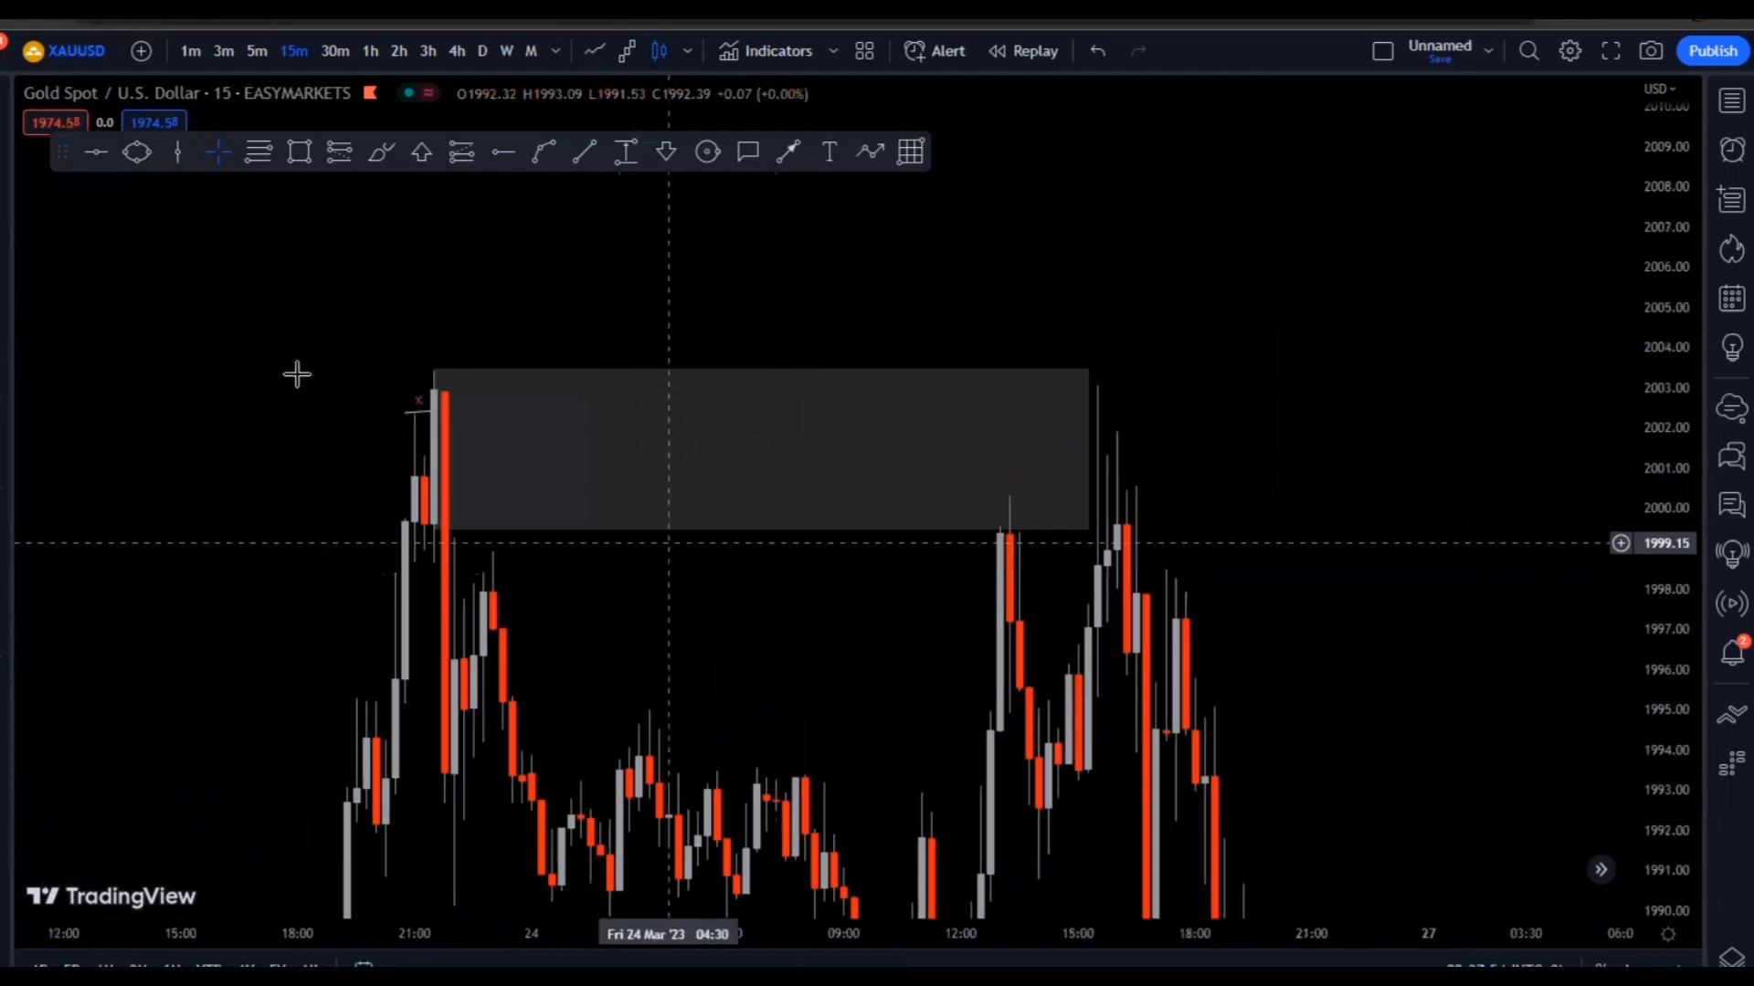
# Switch gold to 5-minute candles and raise the grey zone's lower edge
pyautogui.click(254, 52)
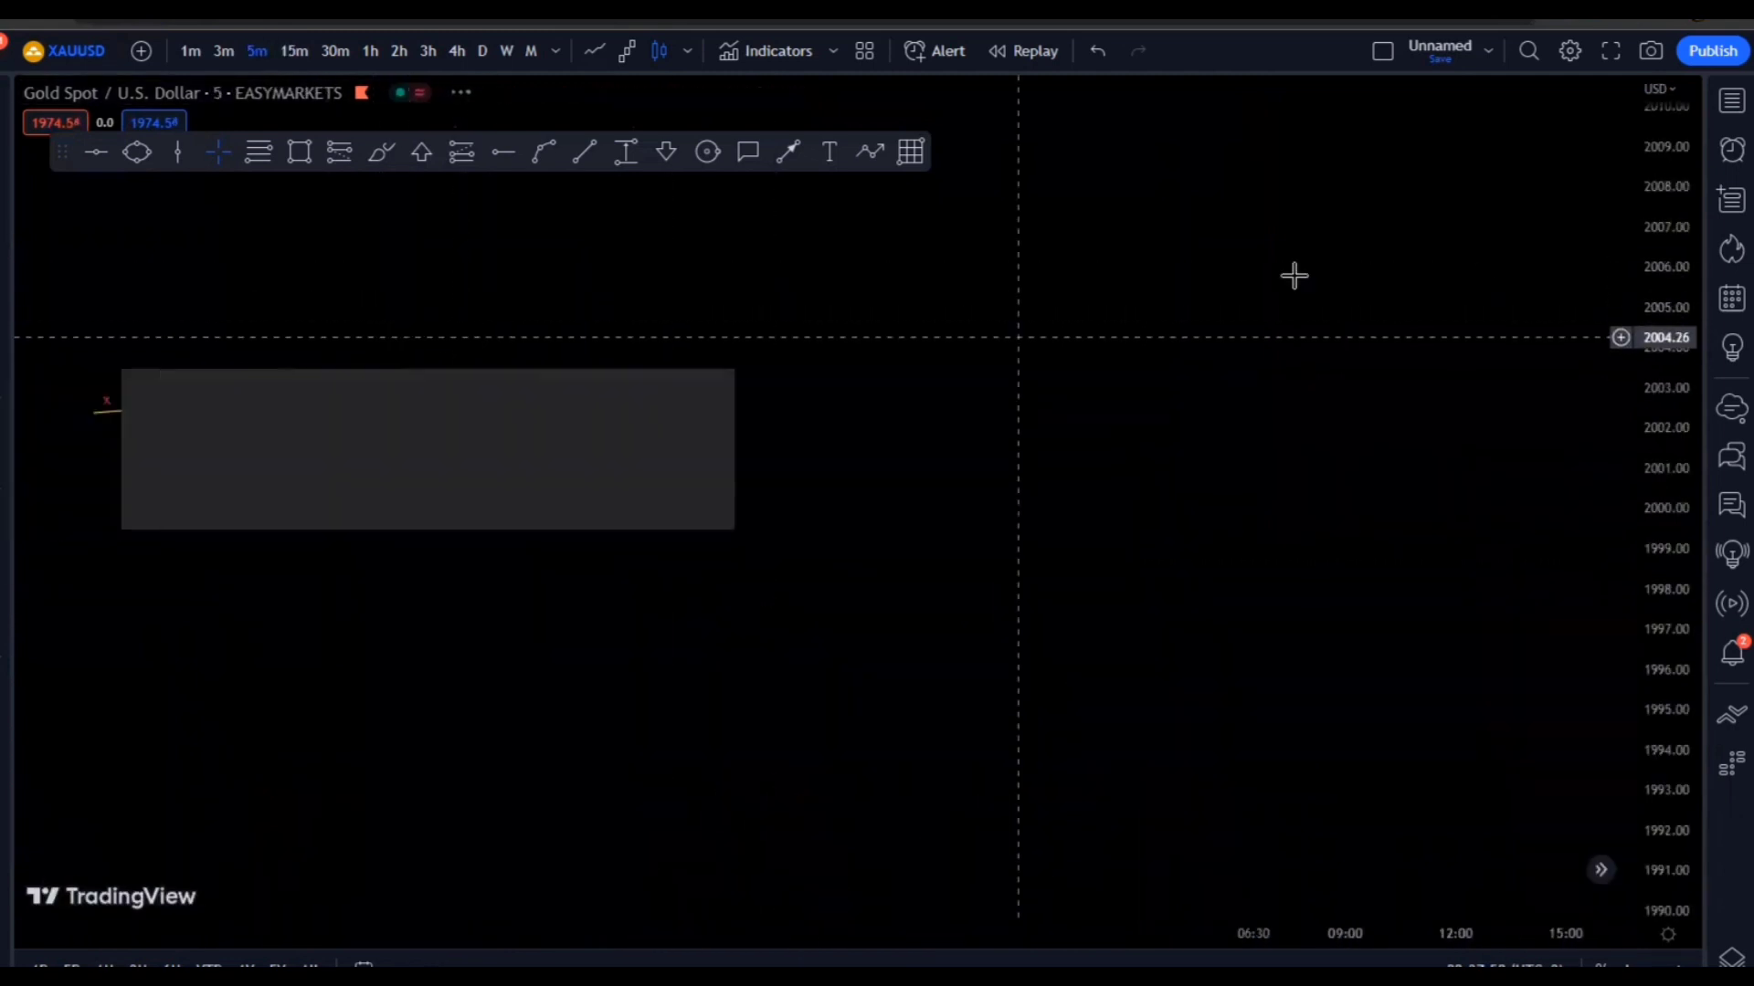
pyautogui.scroll(3, 351, 279)
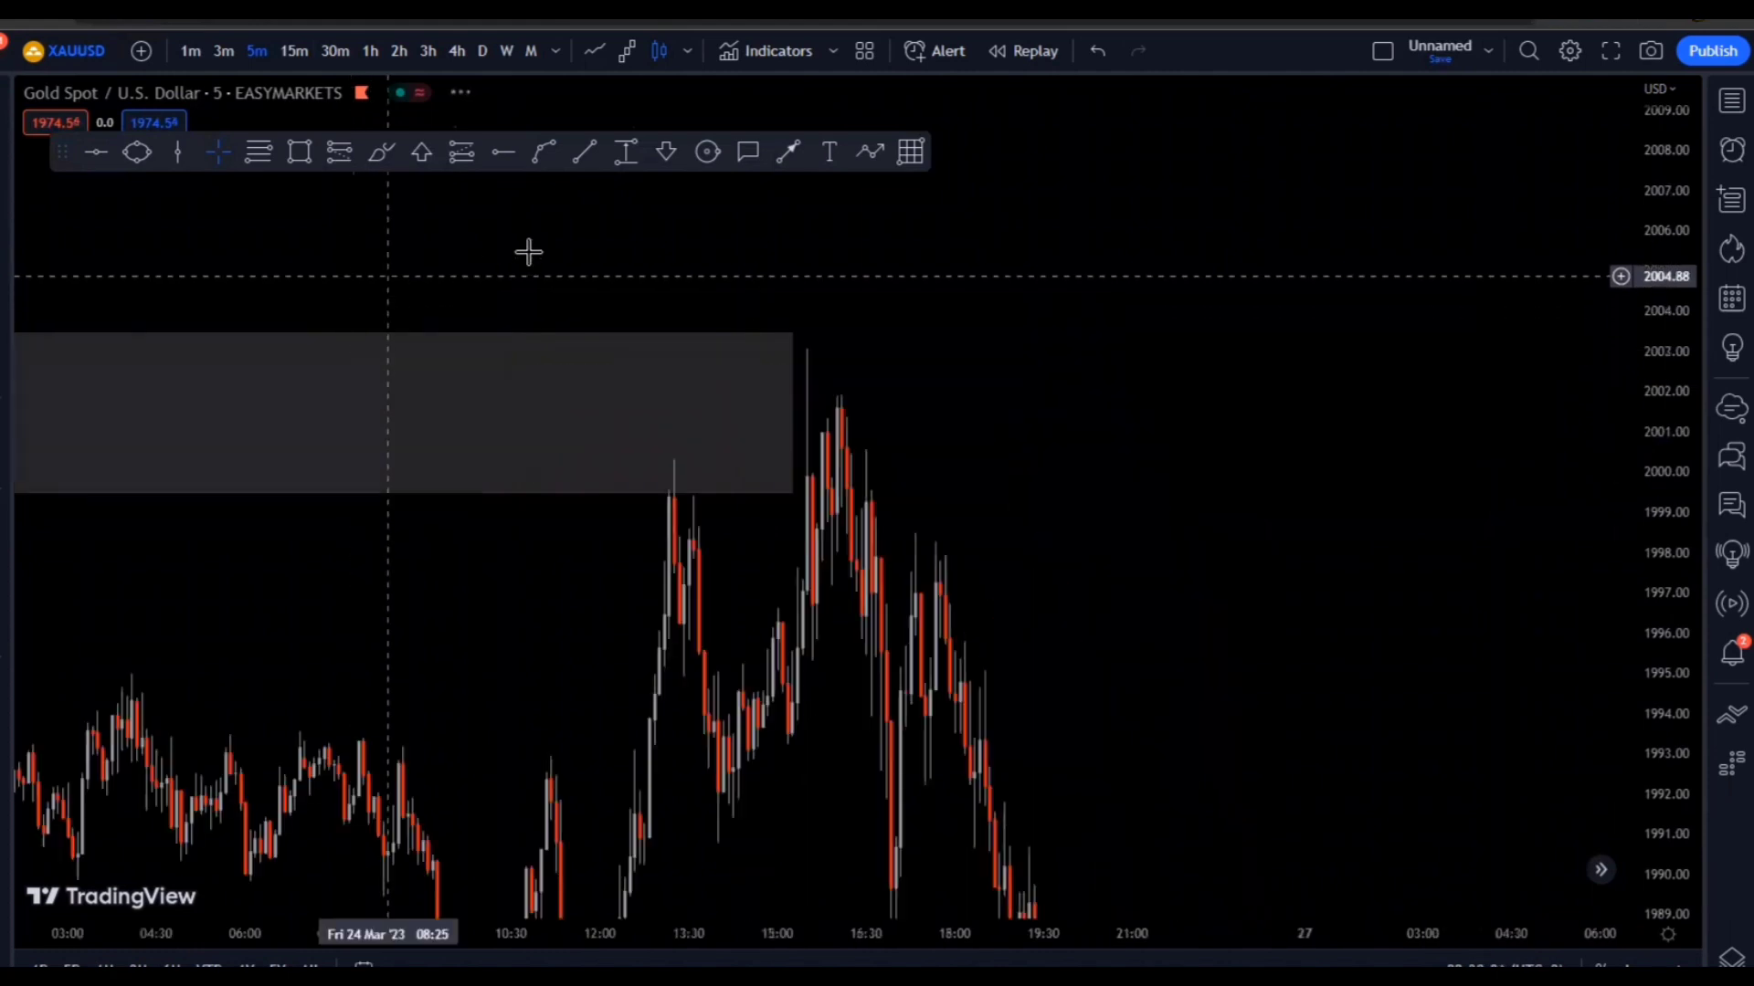
pyautogui.scroll(1, 548, 366)
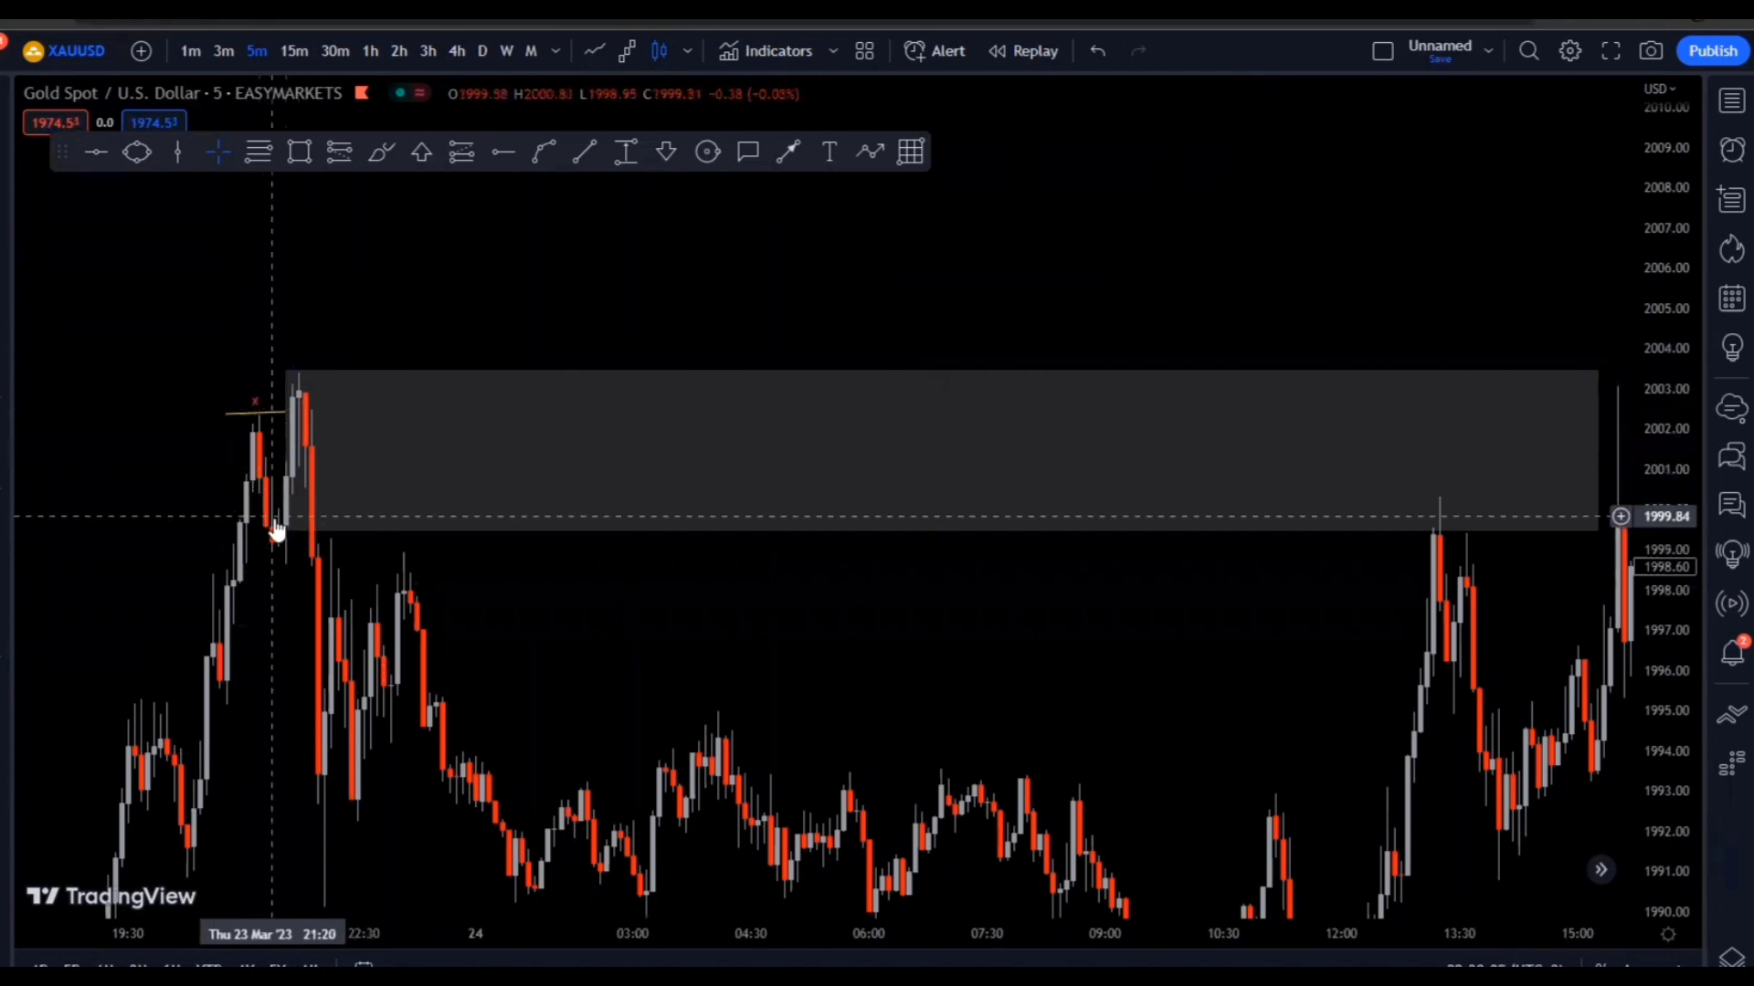
pyautogui.moveTo(286, 529)
pyautogui.mouseDown()
pyautogui.moveTo(297, 449)
pyautogui.moveTo(297, 466)
pyautogui.mouseUp()
pyautogui.click(215, 508)
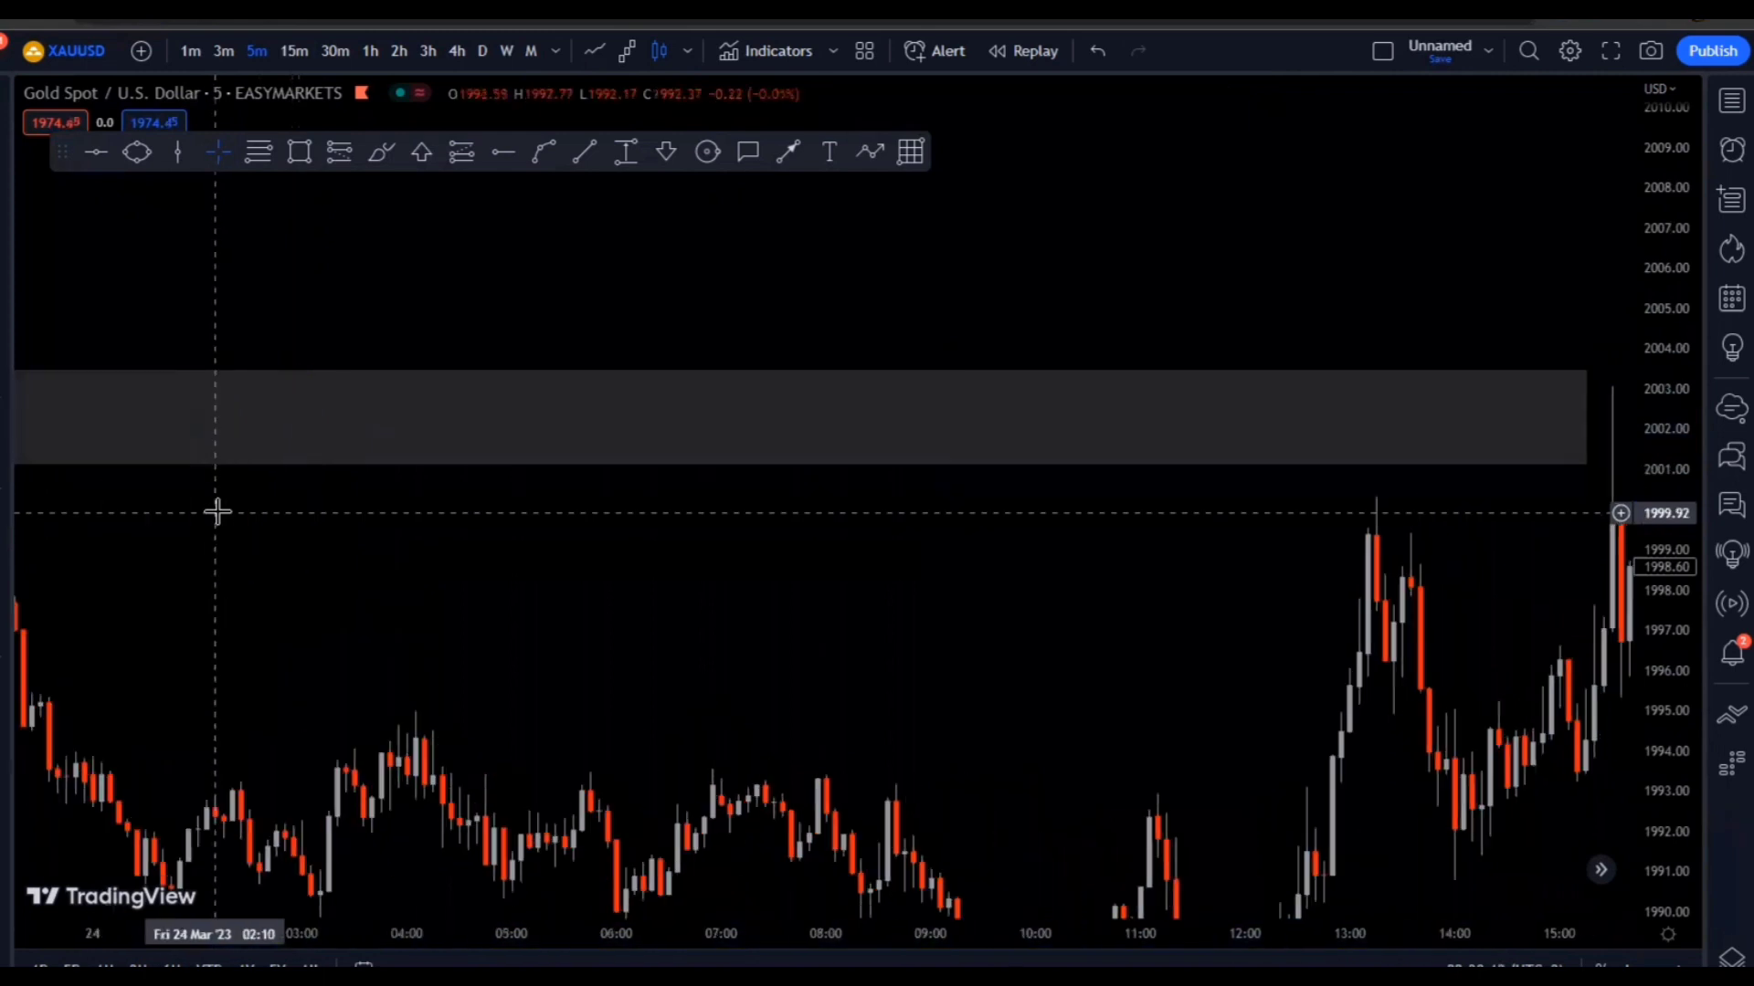
# Align the short line on the peak and add a second level line near 1998.7
pyautogui.scroll(2, 674, 544)
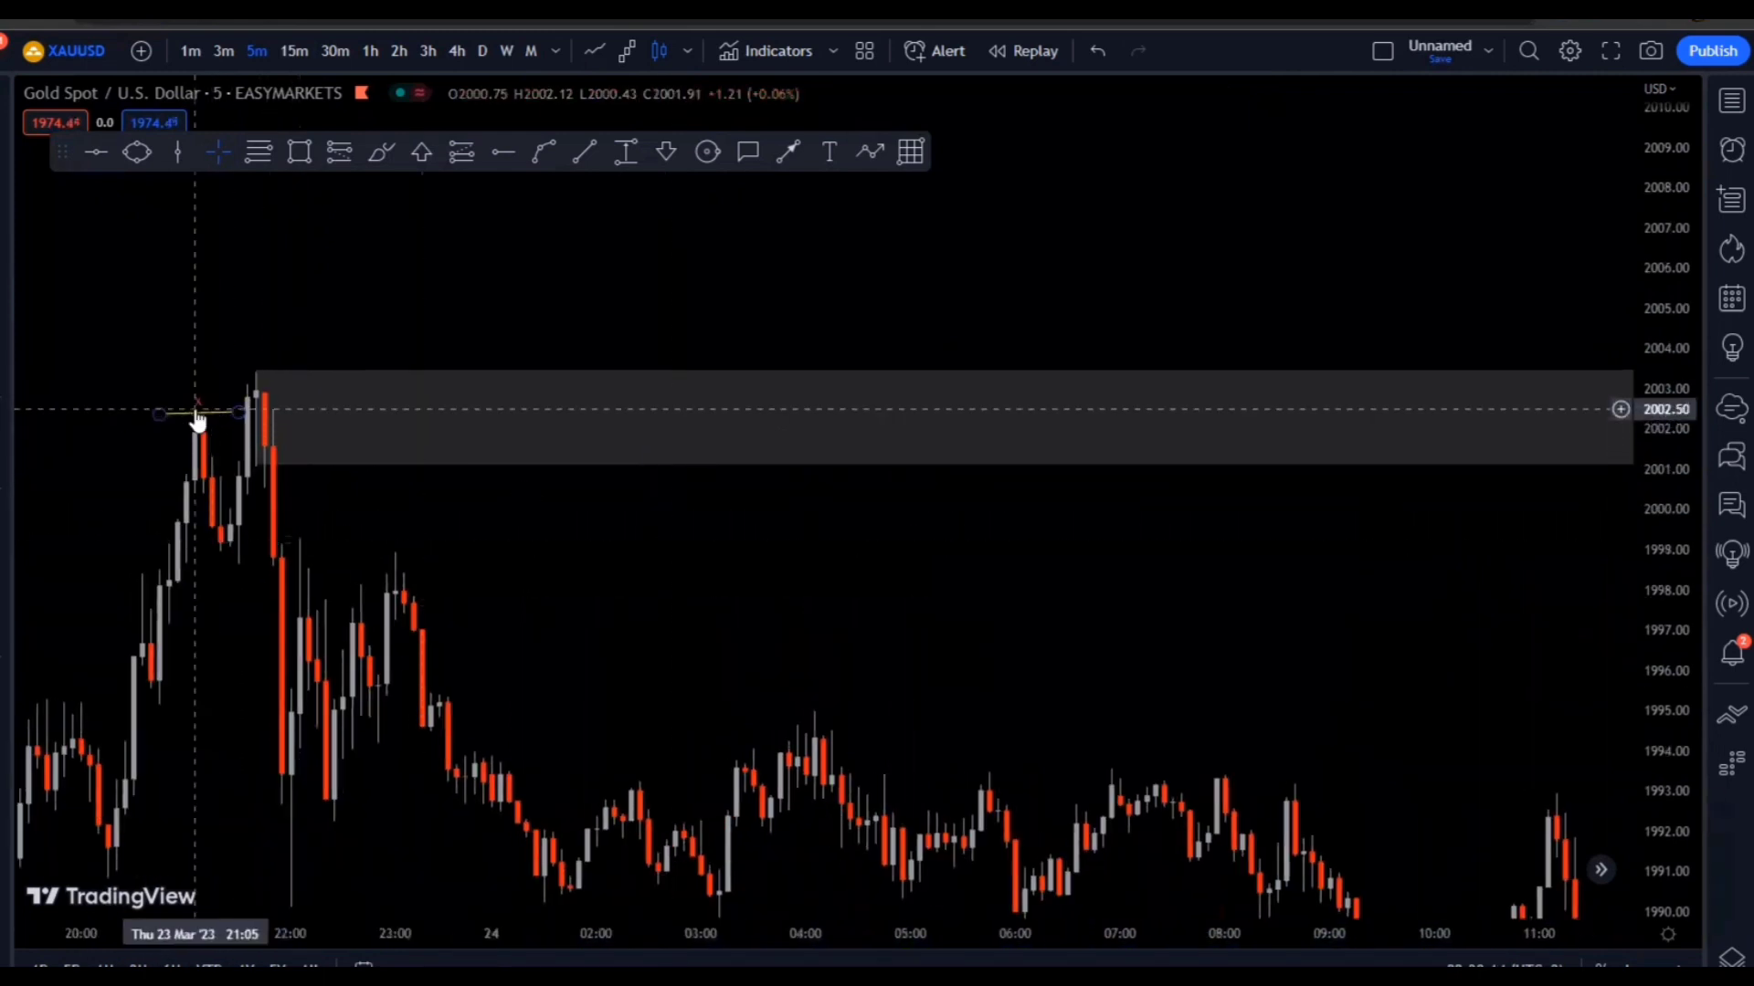
pyautogui.moveTo(198, 420); pyautogui.dragTo(209, 413)
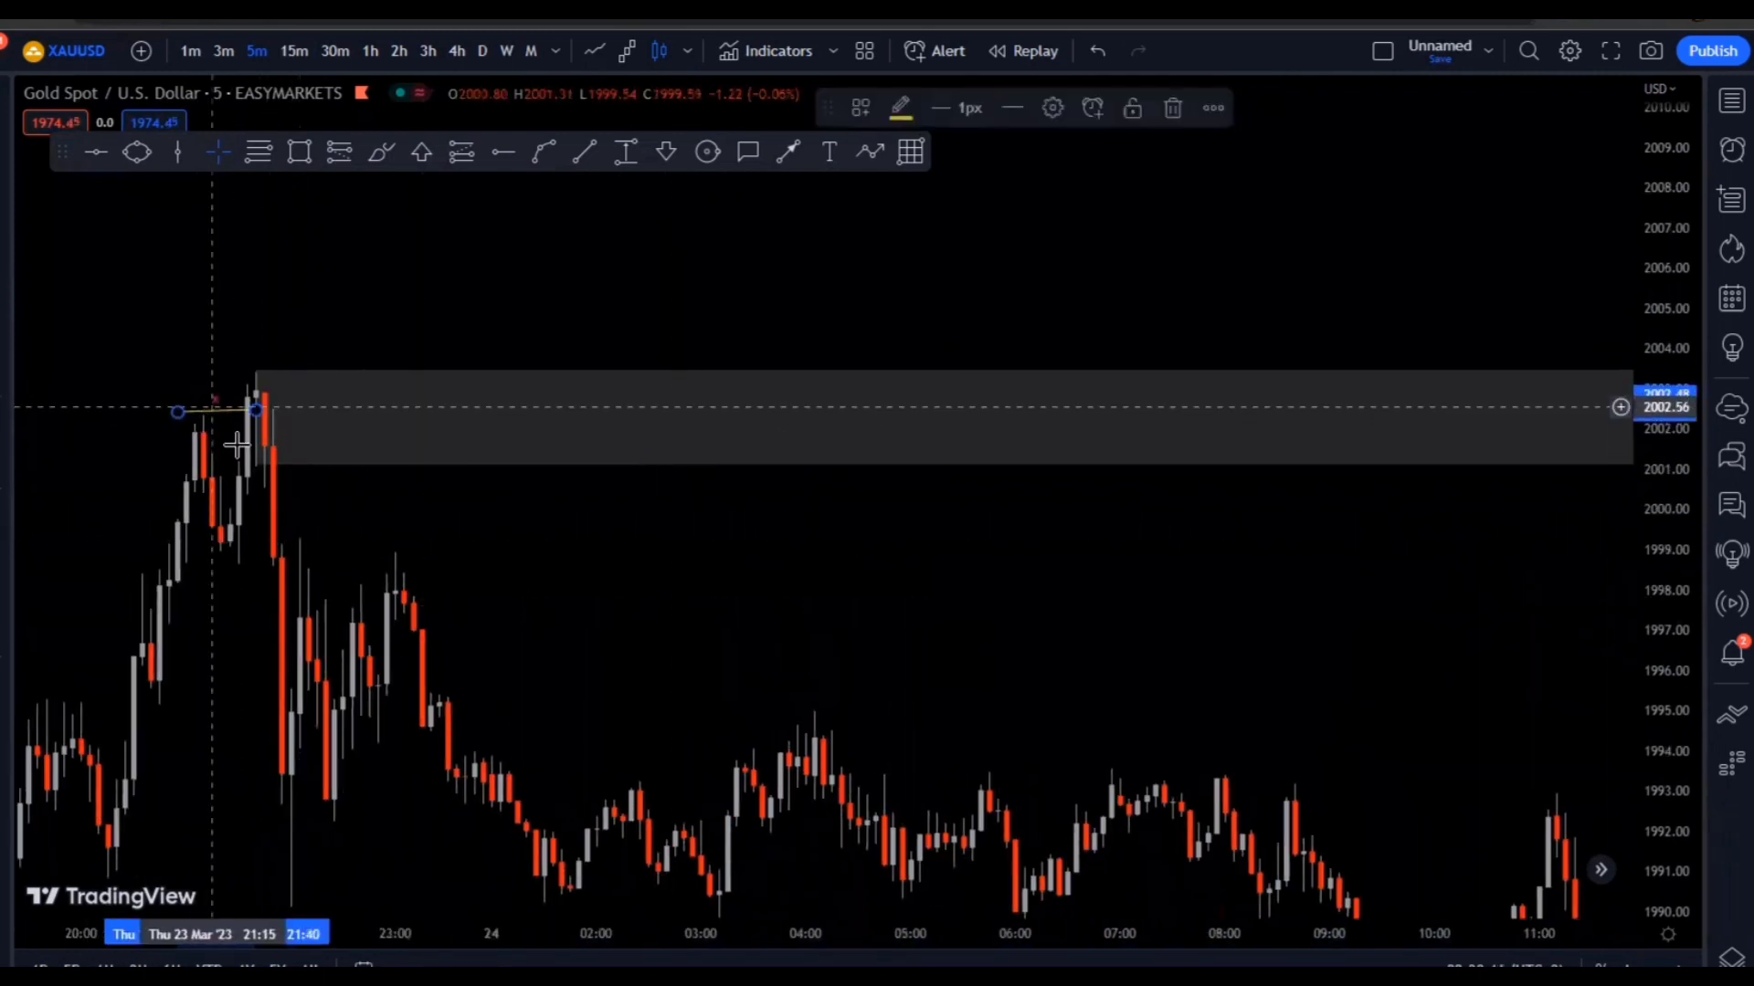
pyautogui.click(329, 516)
pyautogui.click(581, 149)
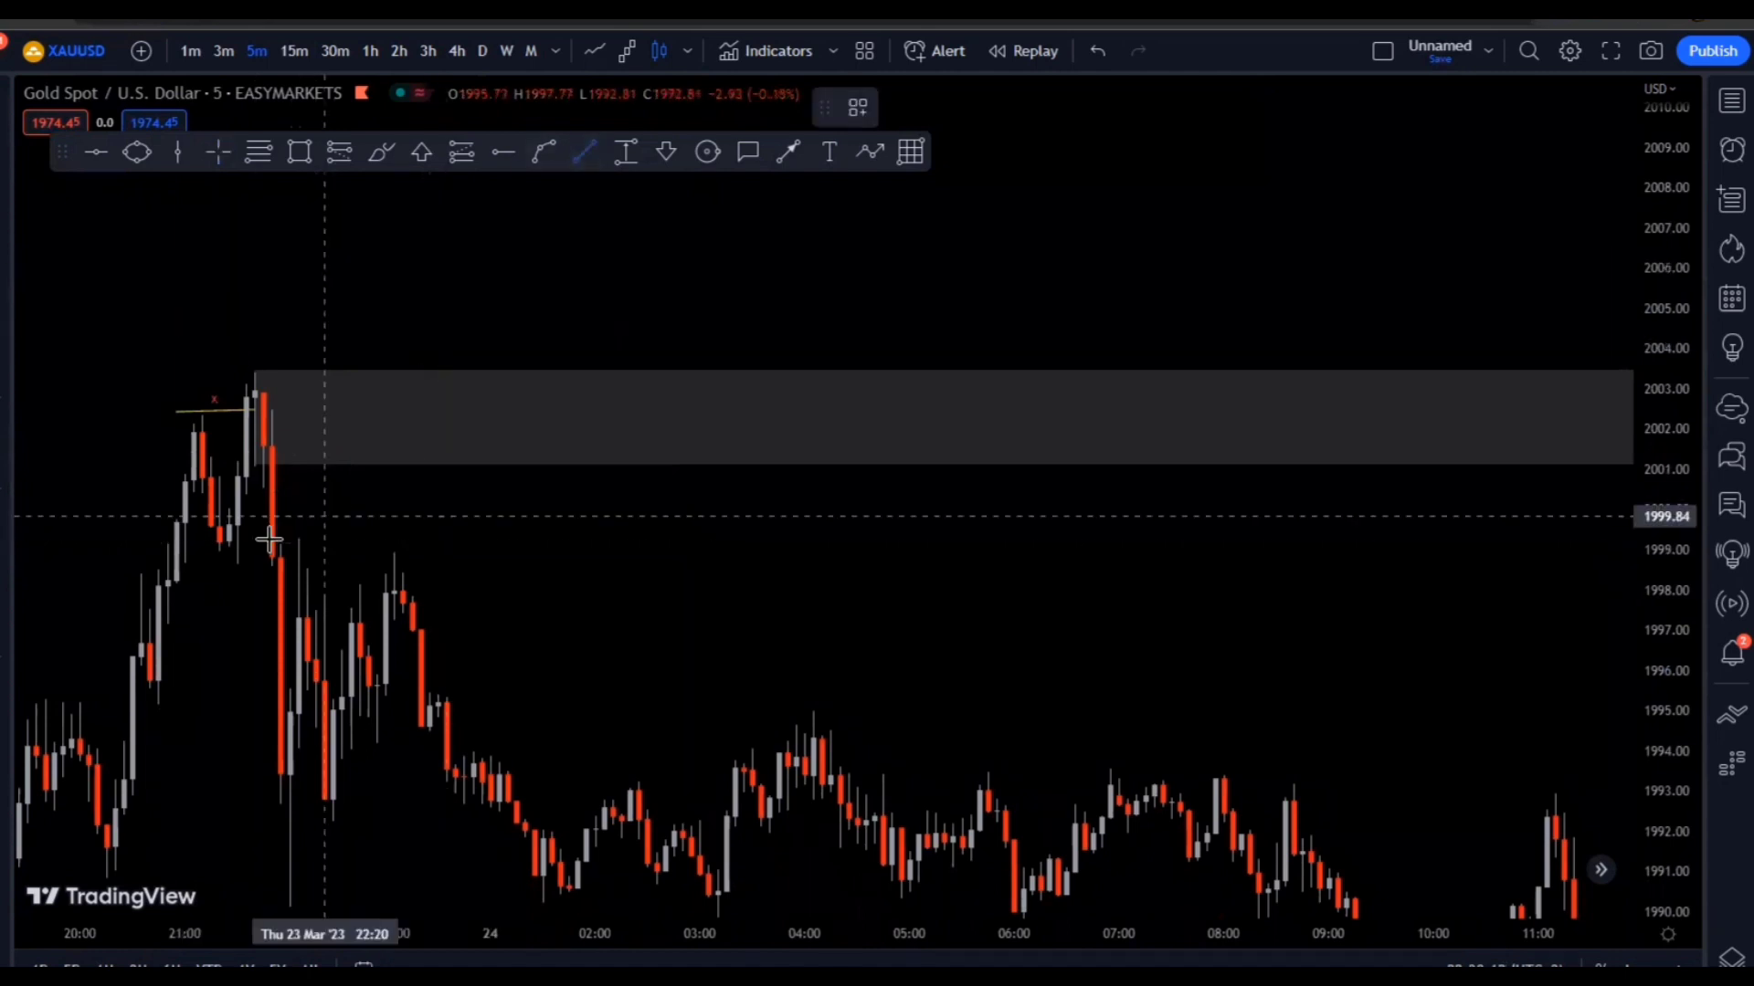
pyautogui.click(329, 557)
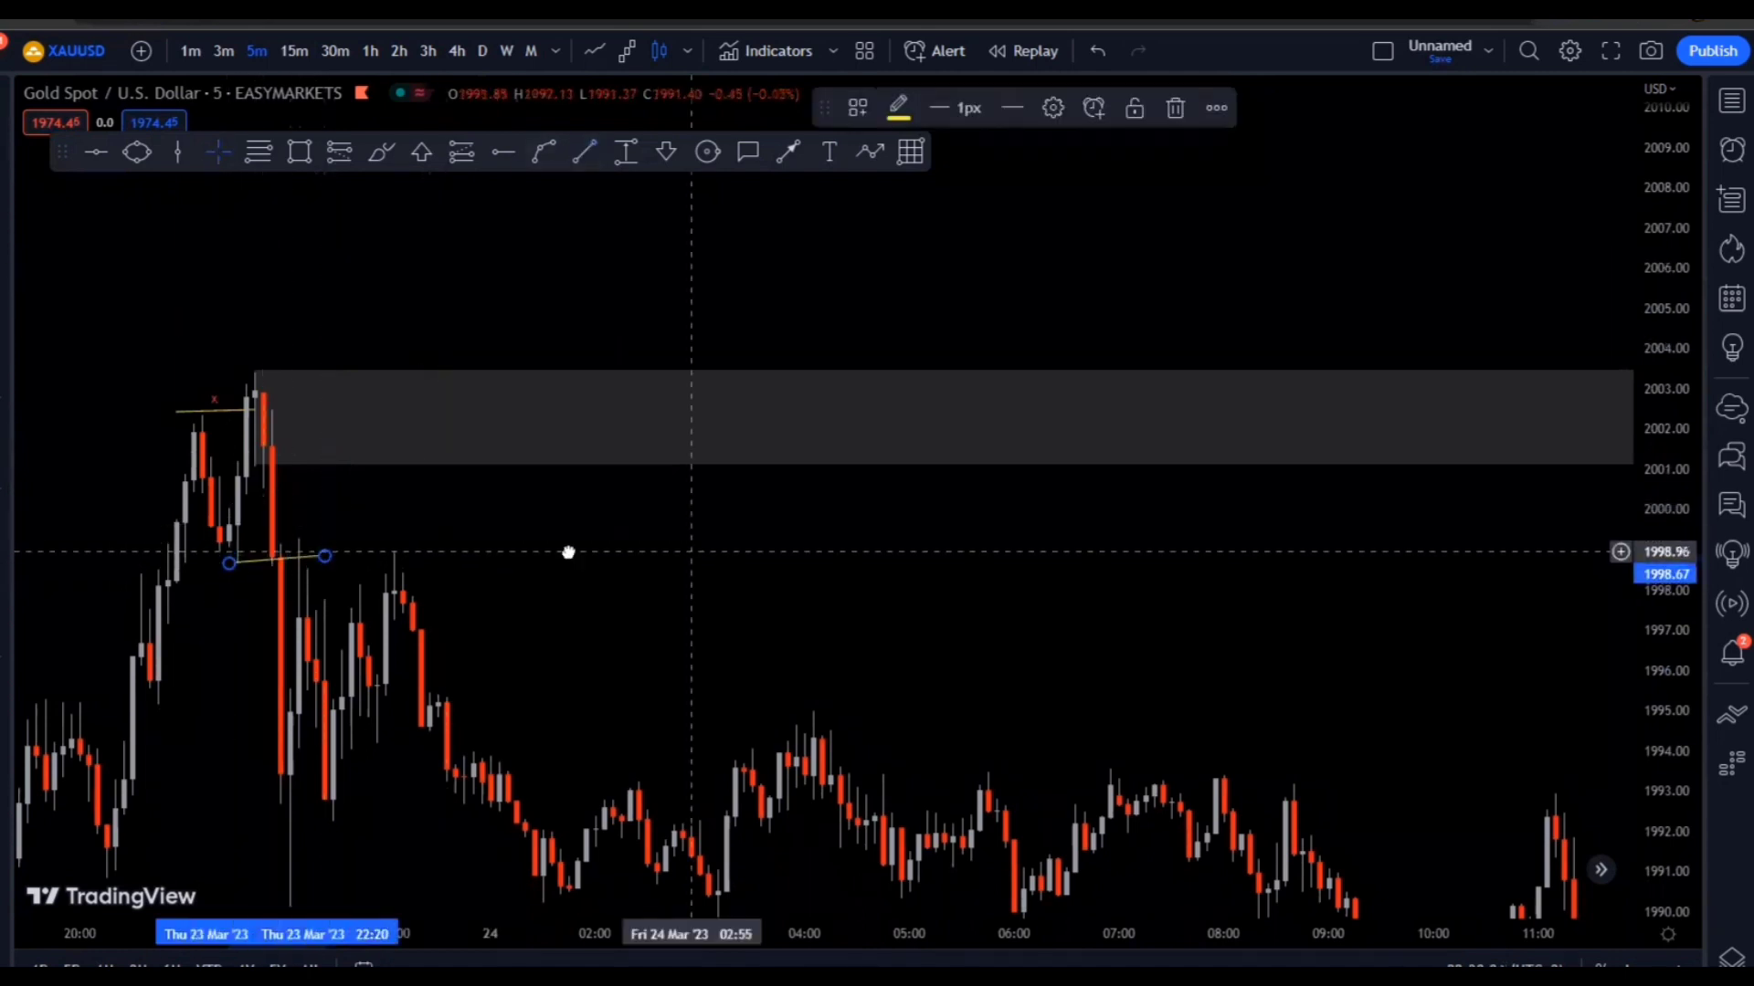
pyautogui.hscroll(10, 740, 512)
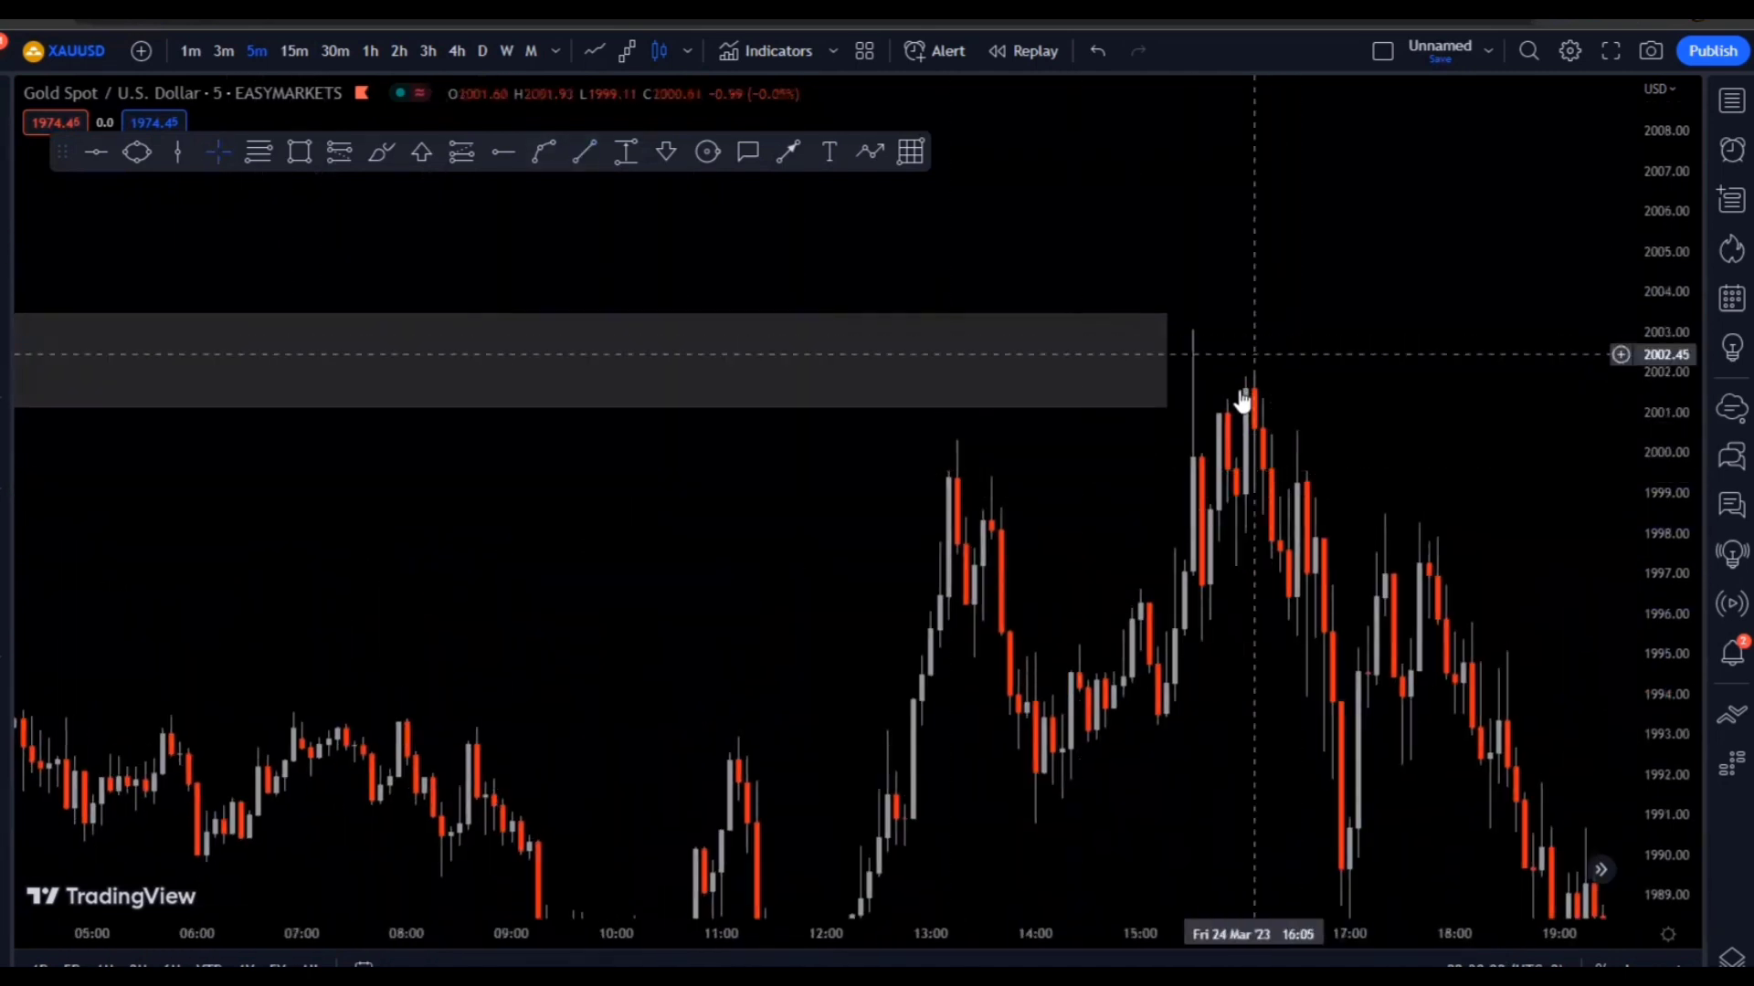
pyautogui.scroll(-3, 1237, 395)
pyautogui.scroll(-2, 1454, 648)
pyautogui.scroll(-2, 1454, 648)
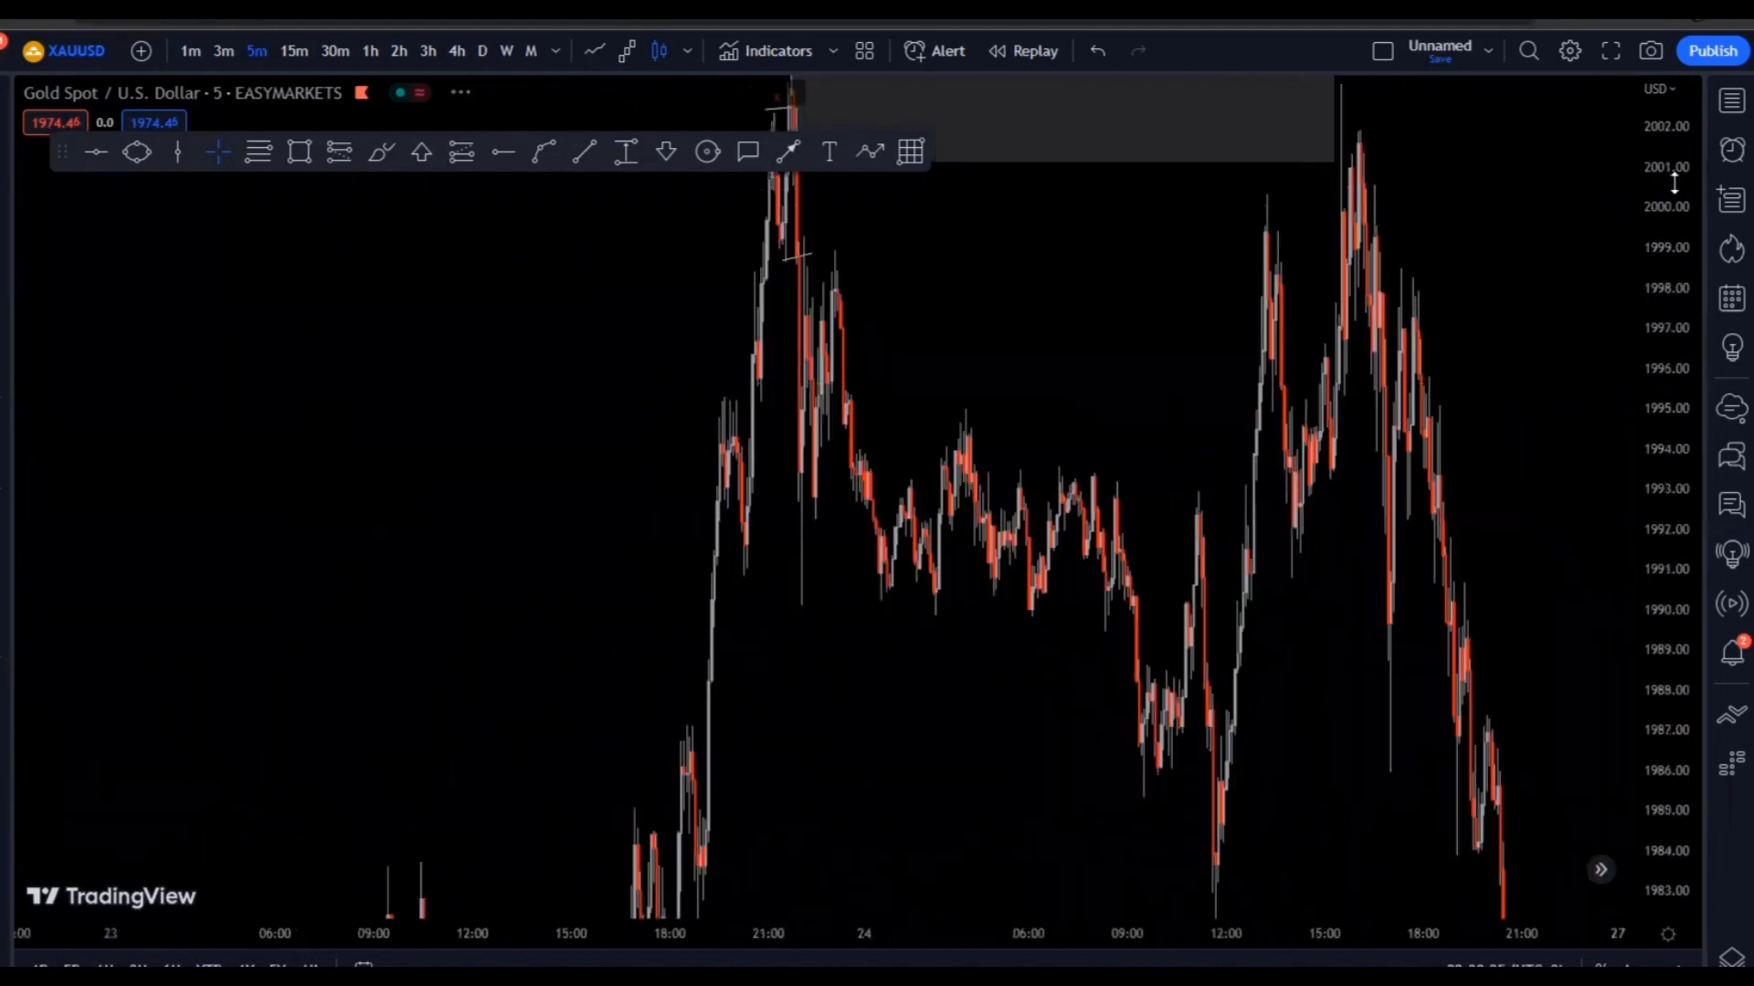
pyautogui.moveTo(1530, 579)
pyautogui.mouseDown()
pyautogui.moveTo(958, 610)
pyautogui.moveTo(936, 490)
pyautogui.mouseUp()
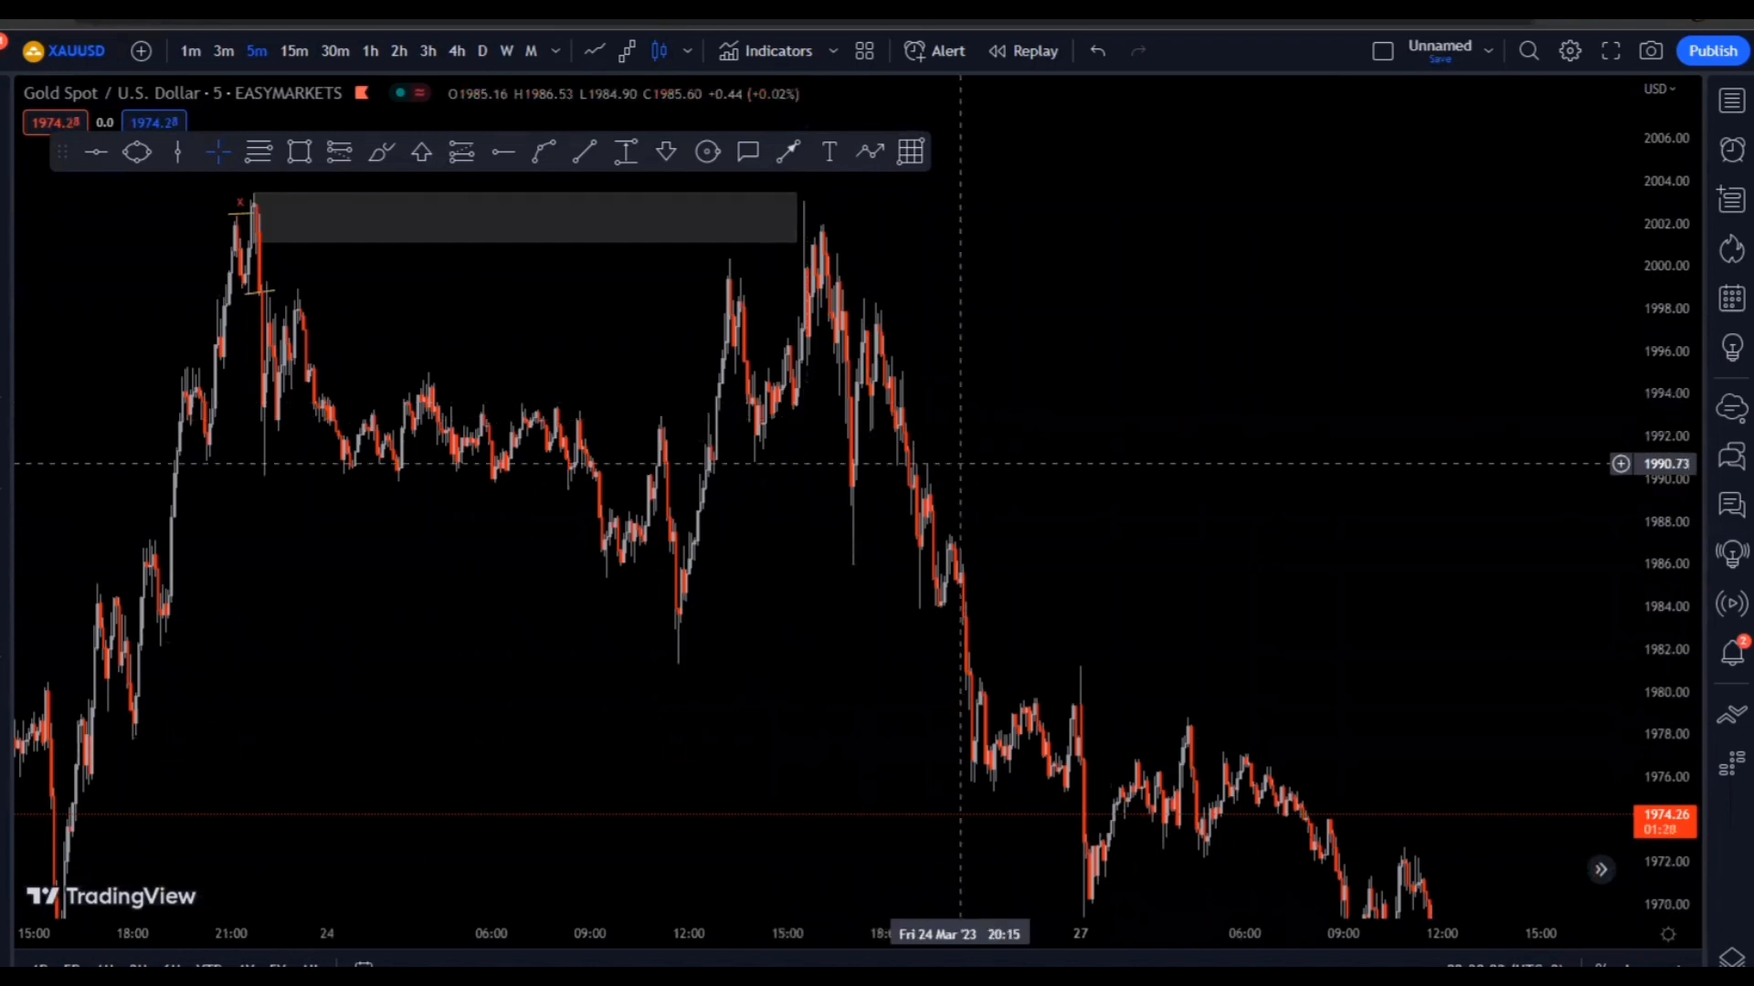
# Switch the chart to GBPUSD from the watchlist and reset the chart view
pyautogui.click(1728, 97)
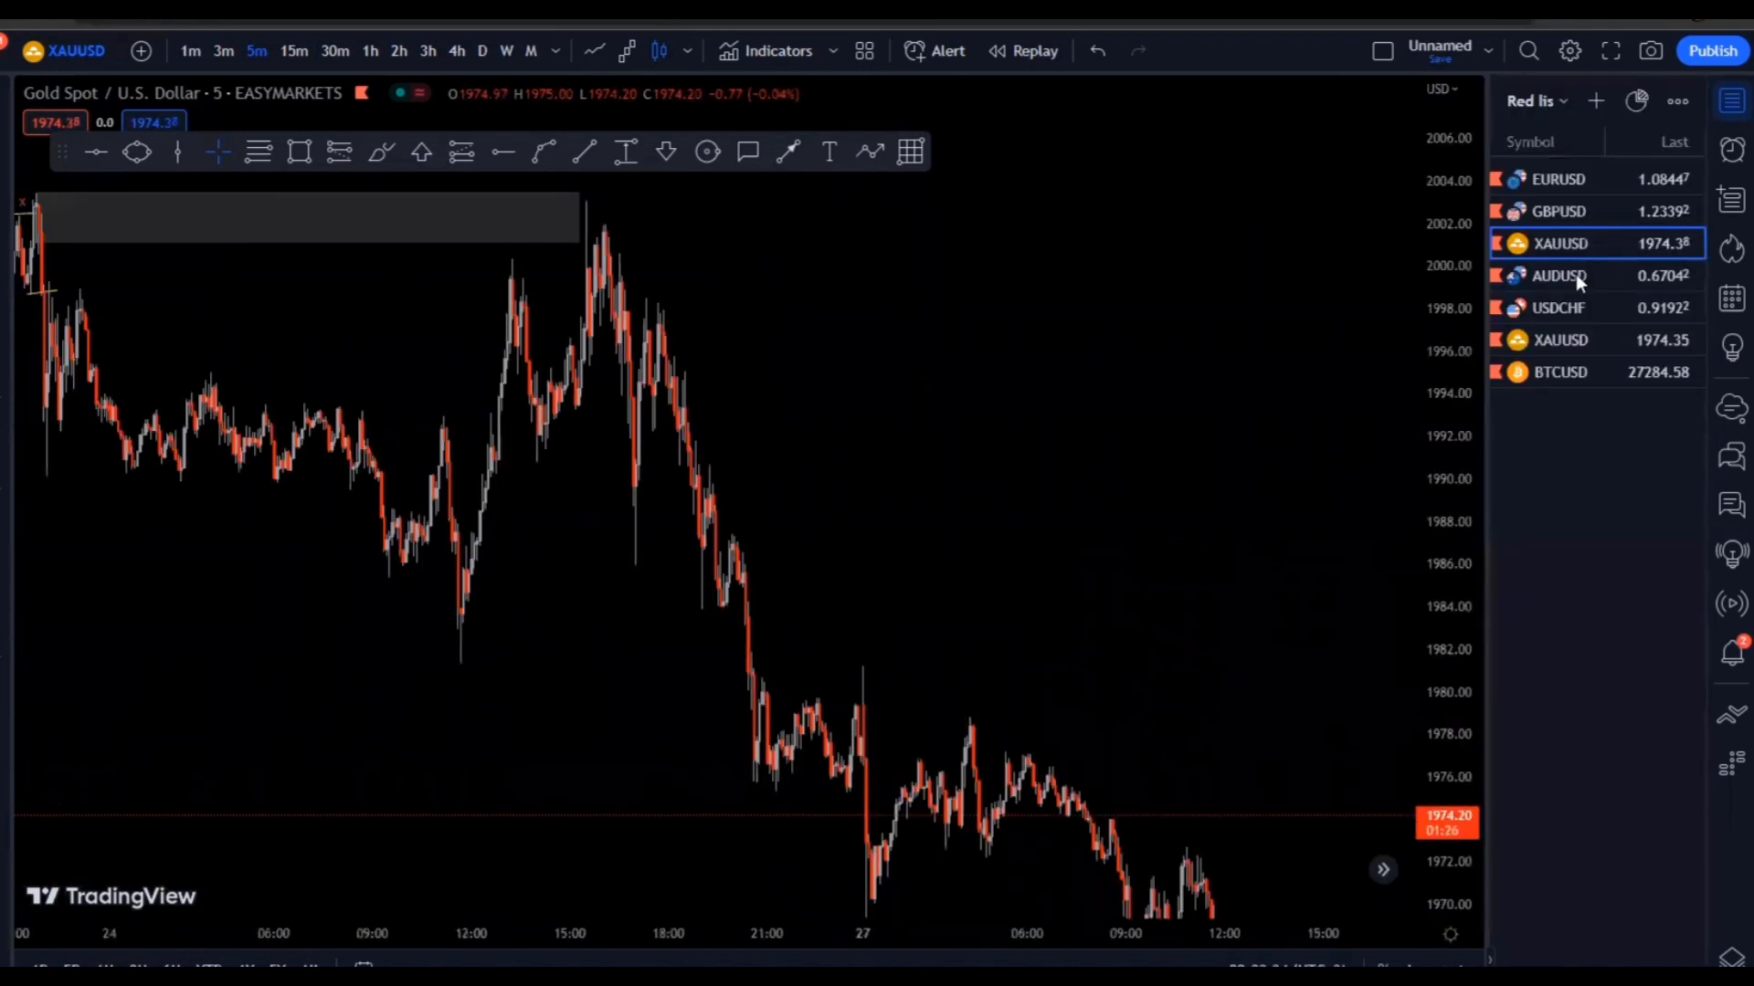
pyautogui.click(1584, 211)
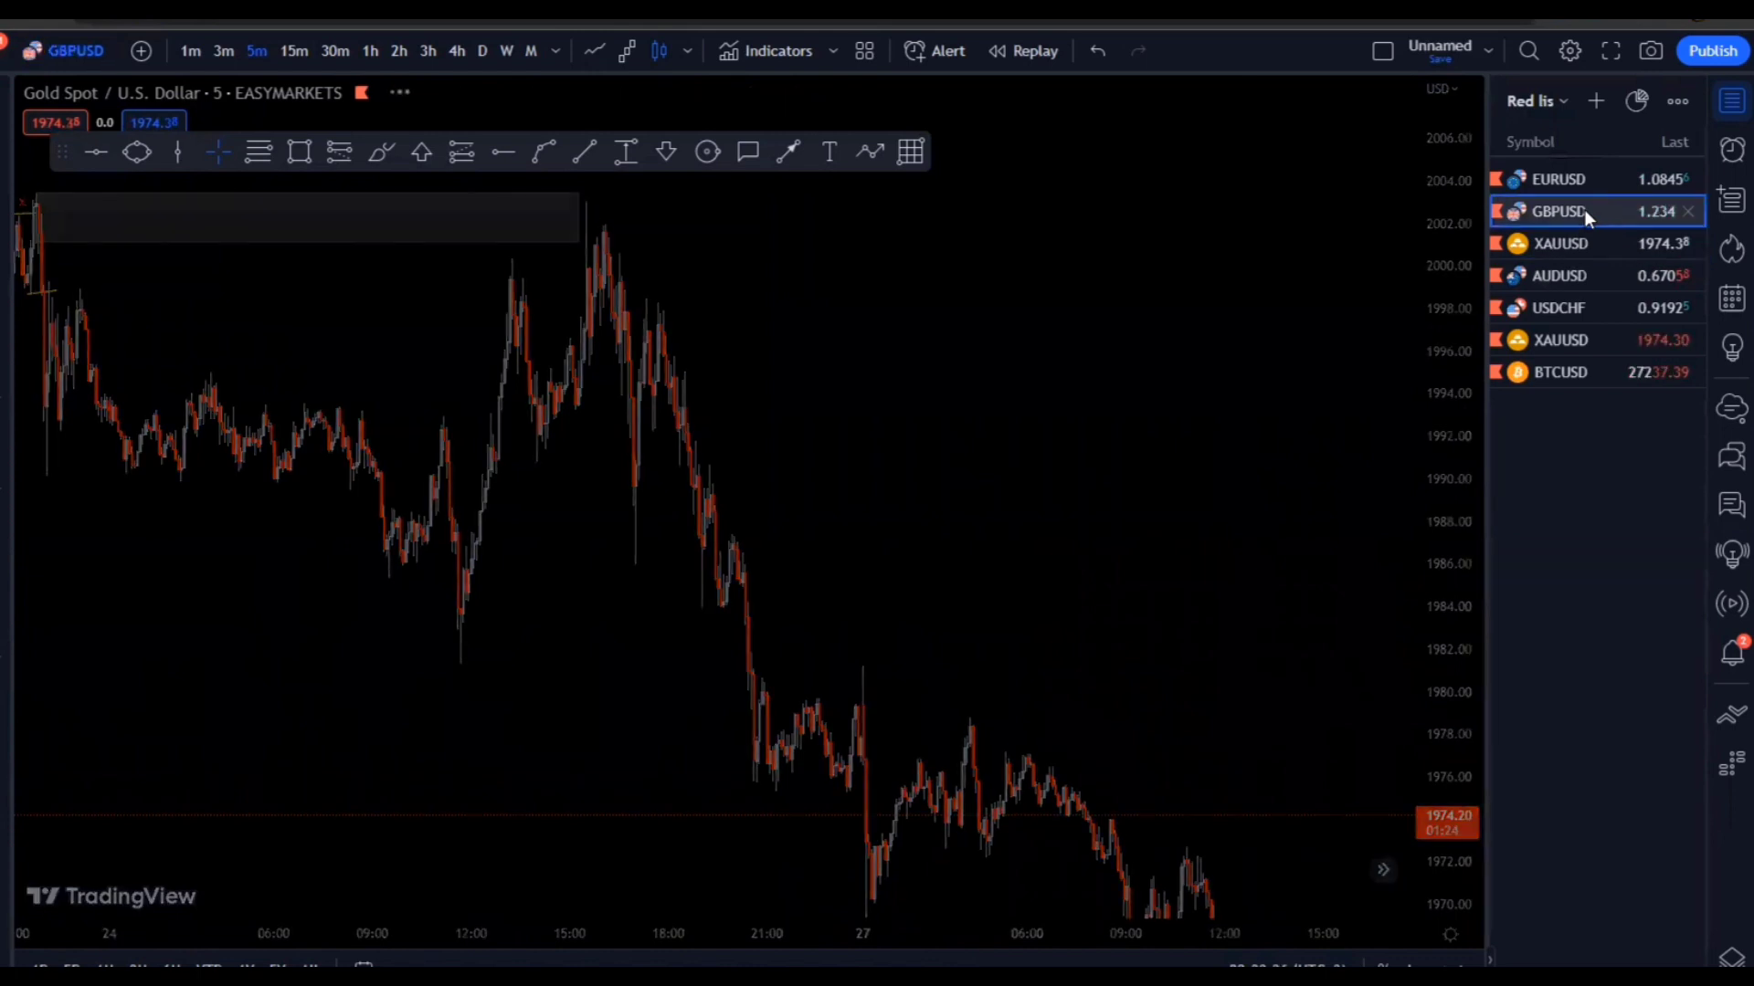
pyautogui.rightClick(1093, 313)
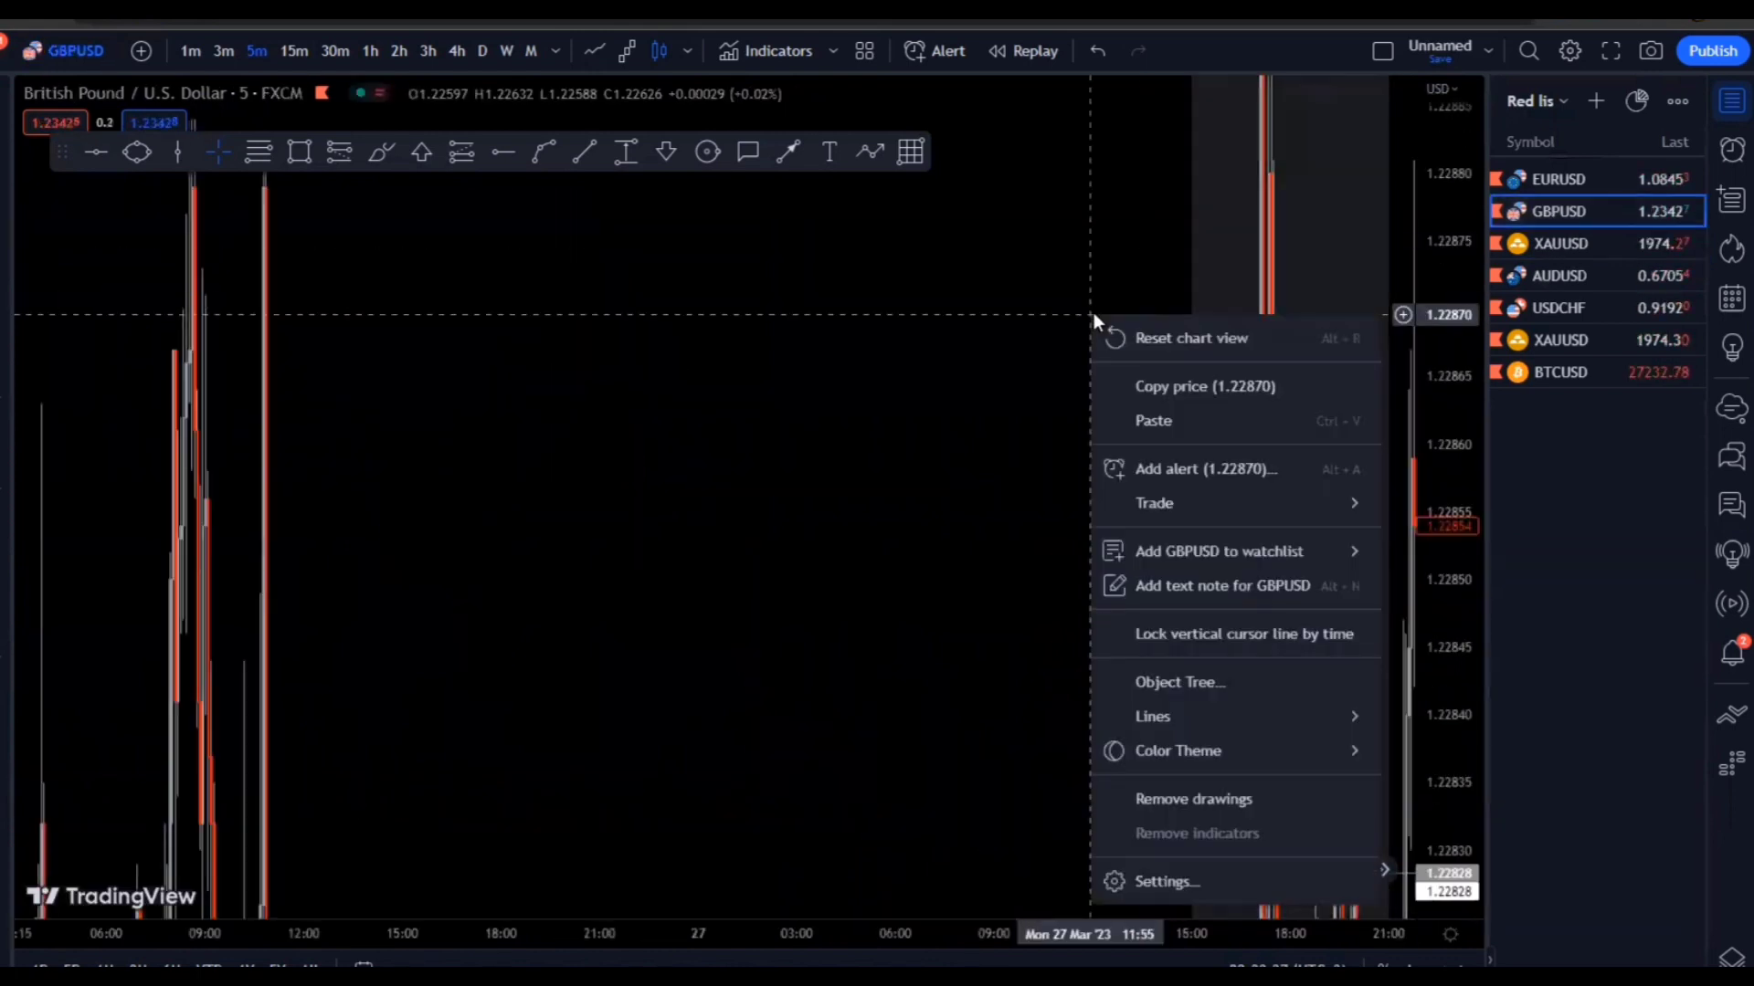
pyautogui.click(1160, 336)
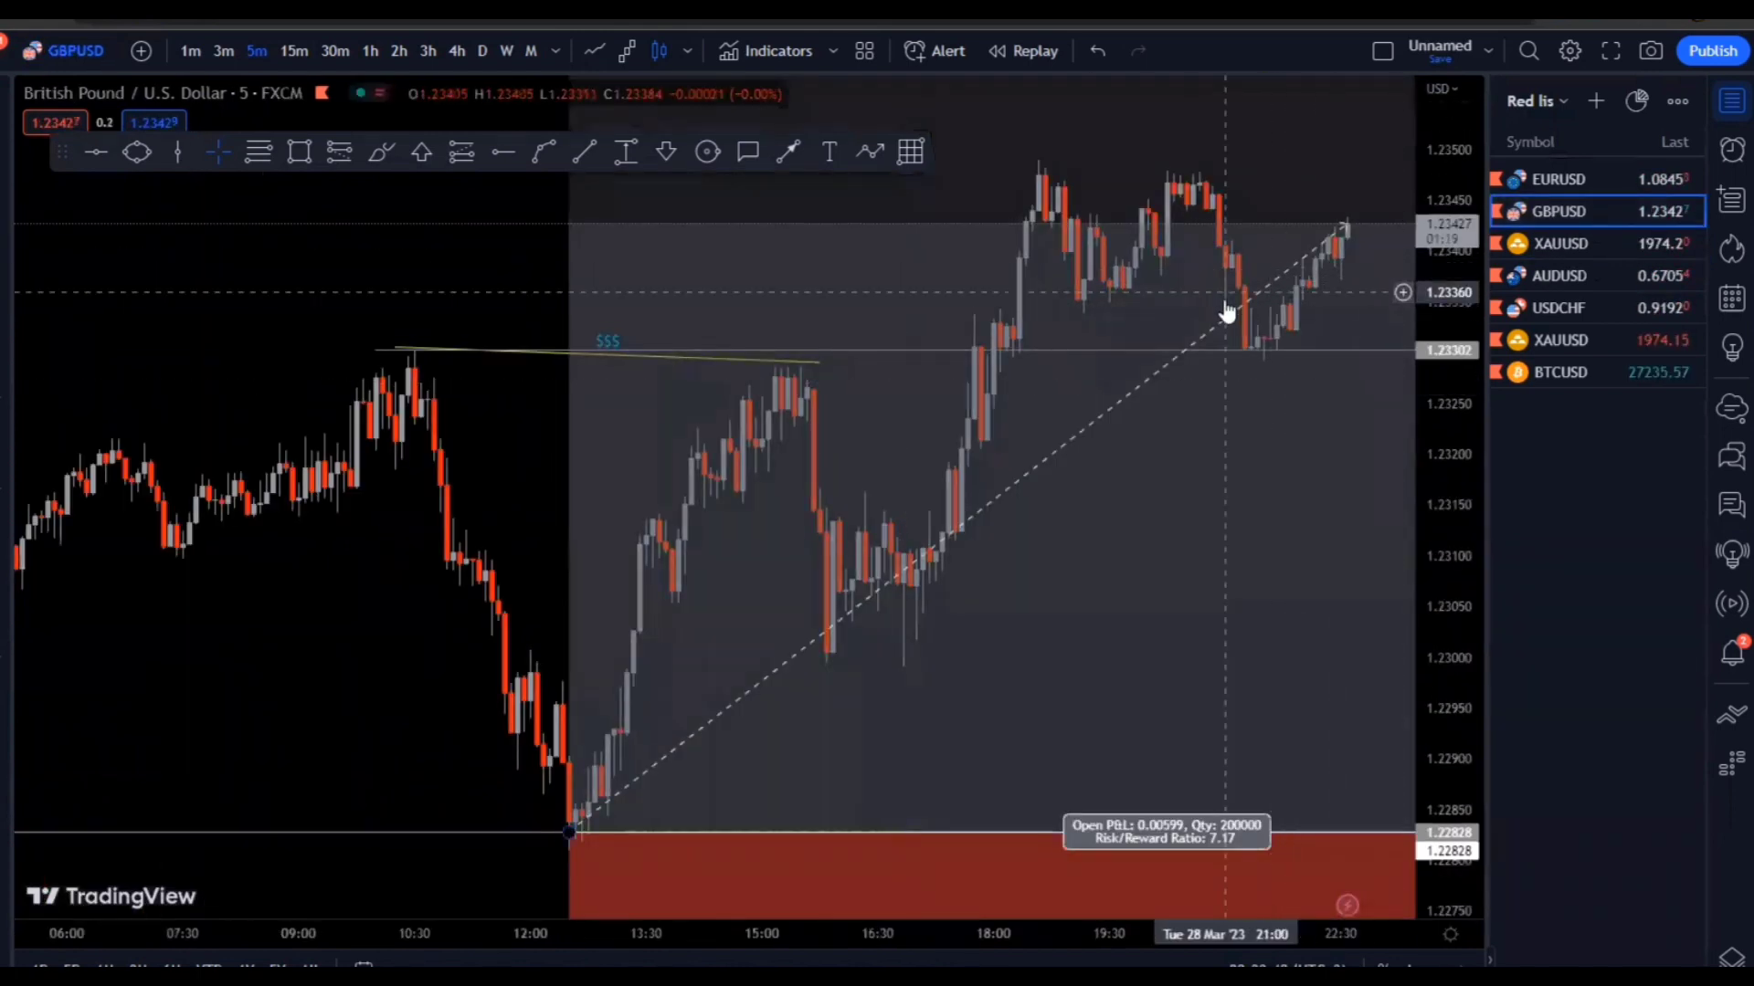
pyautogui.scroll(-3, 921, 368)
pyautogui.scroll(-2, 918, 365)
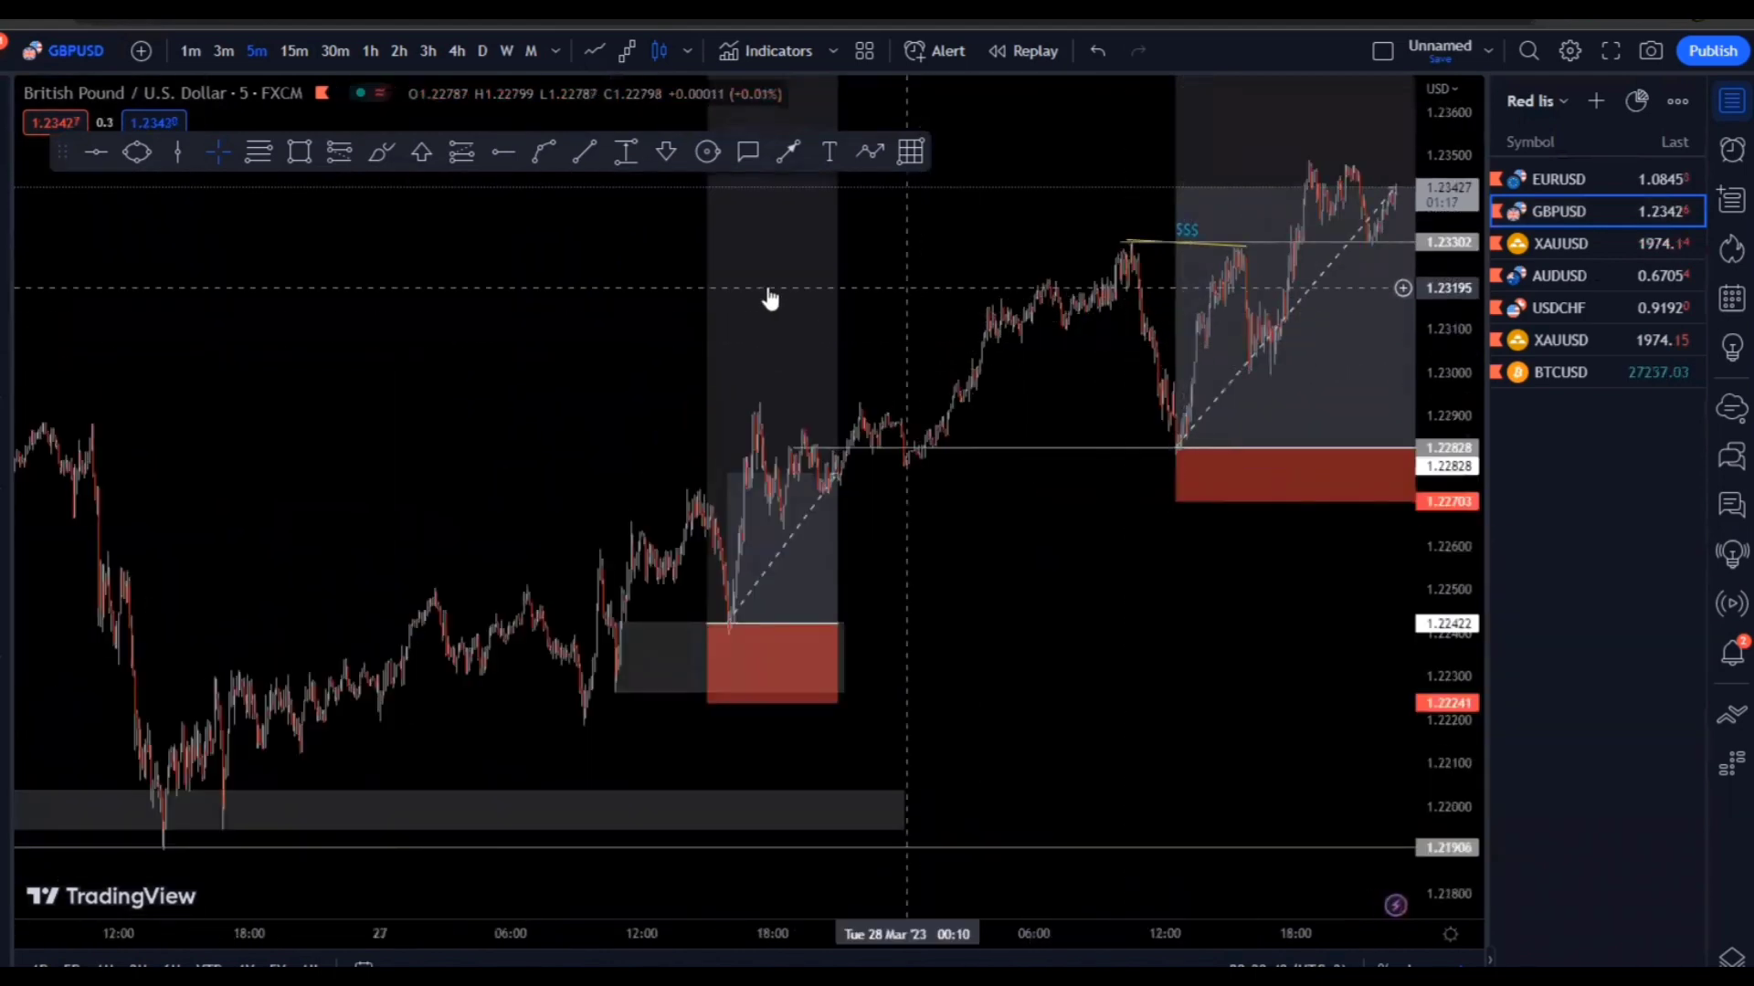
pyautogui.click(1725, 112)
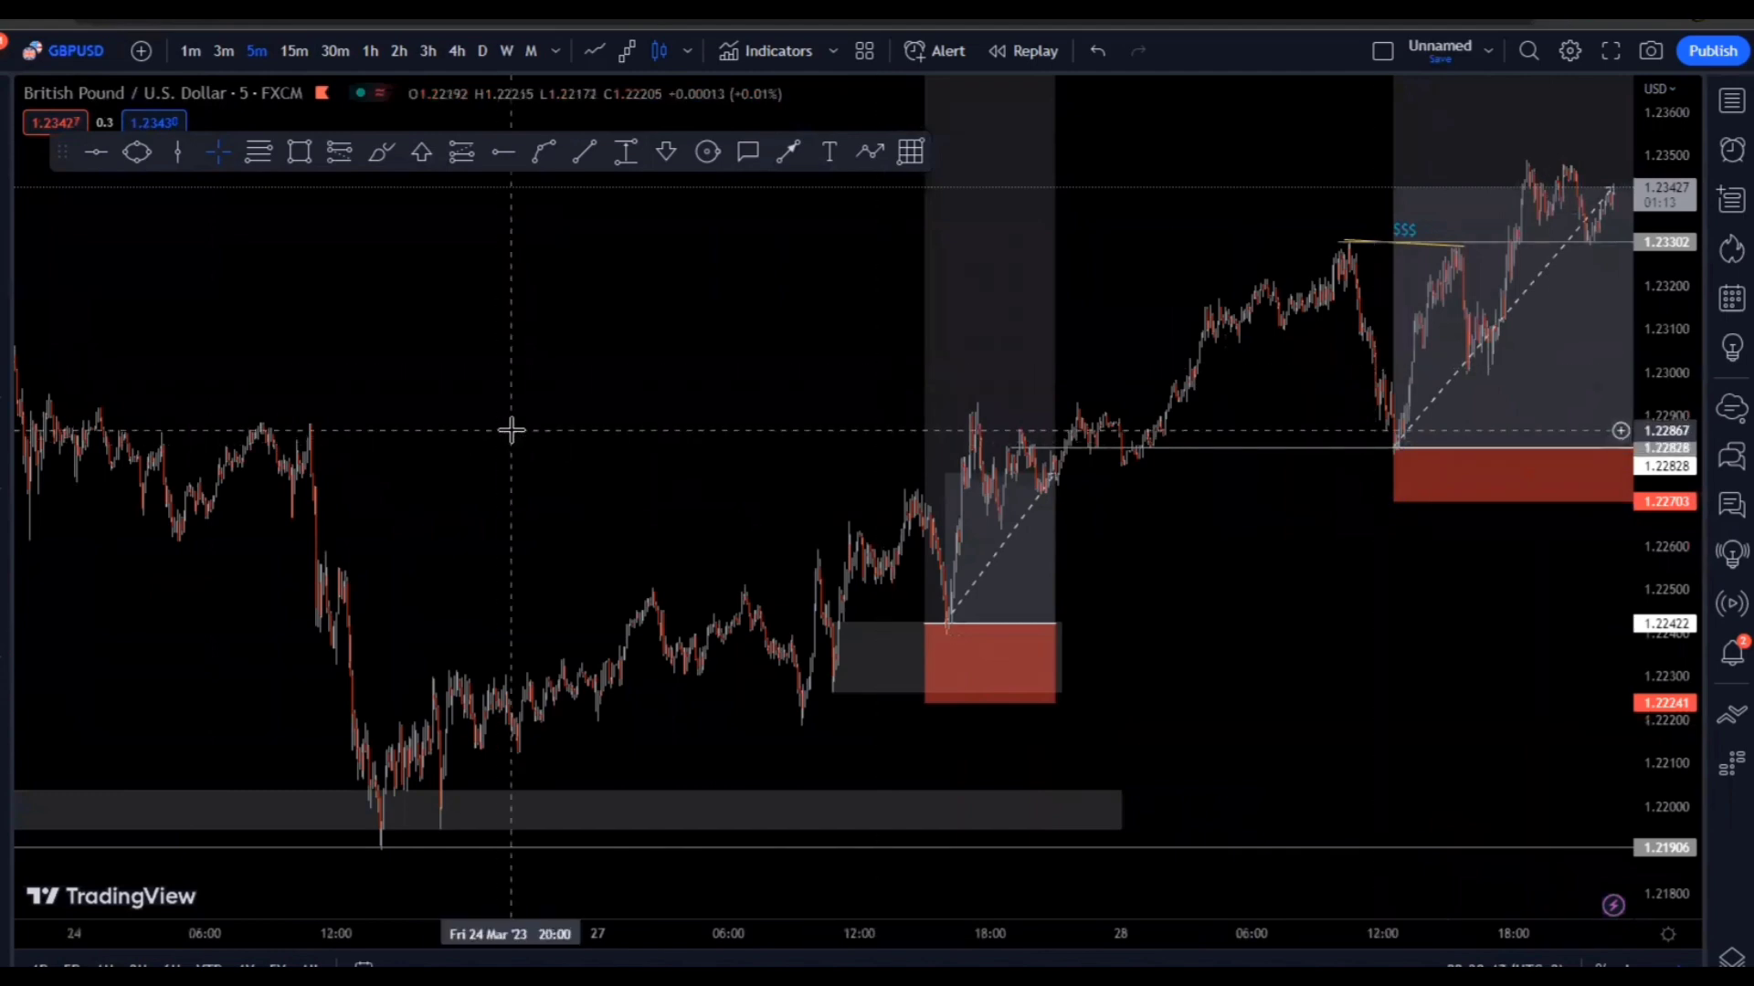
# Scroll back to 23 March to show the x-marked high near 1.2339
pyautogui.scroll(2, 509, 430)
pyautogui.hscroll(-5, 454, 395)
pyautogui.hscroll(-2, 402, 548)
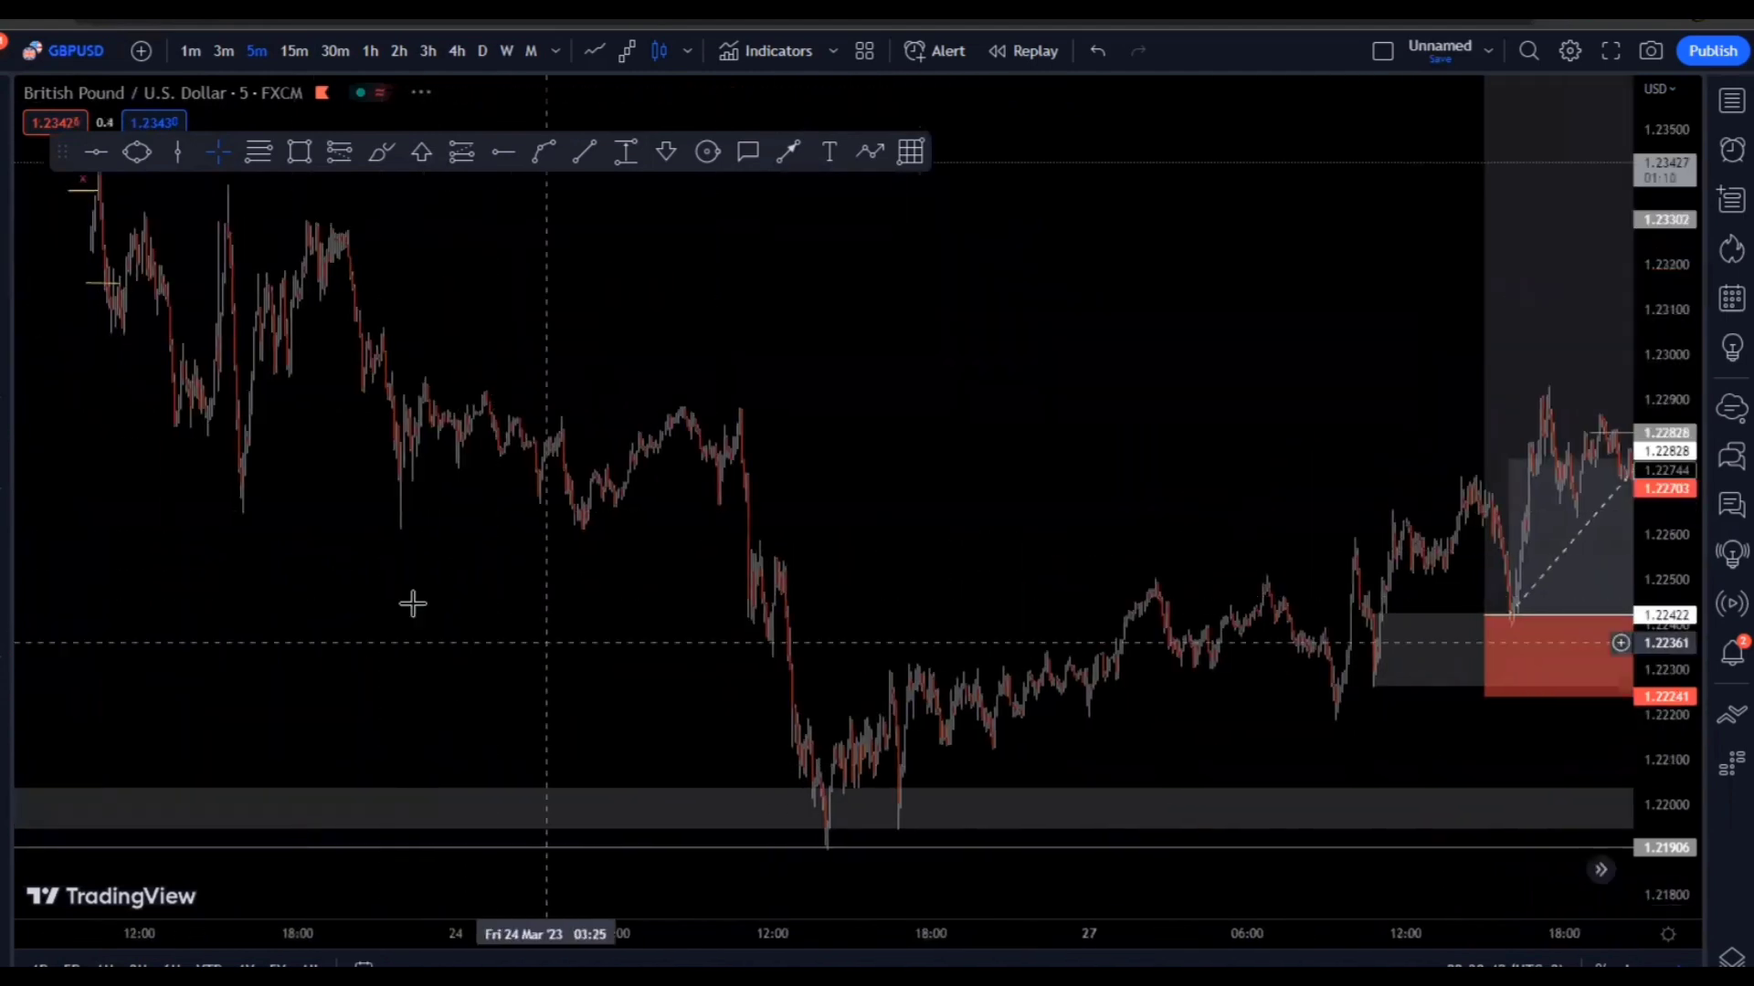
pyautogui.hscroll(-5, 548, 566)
pyautogui.scroll(3, 839, 586)
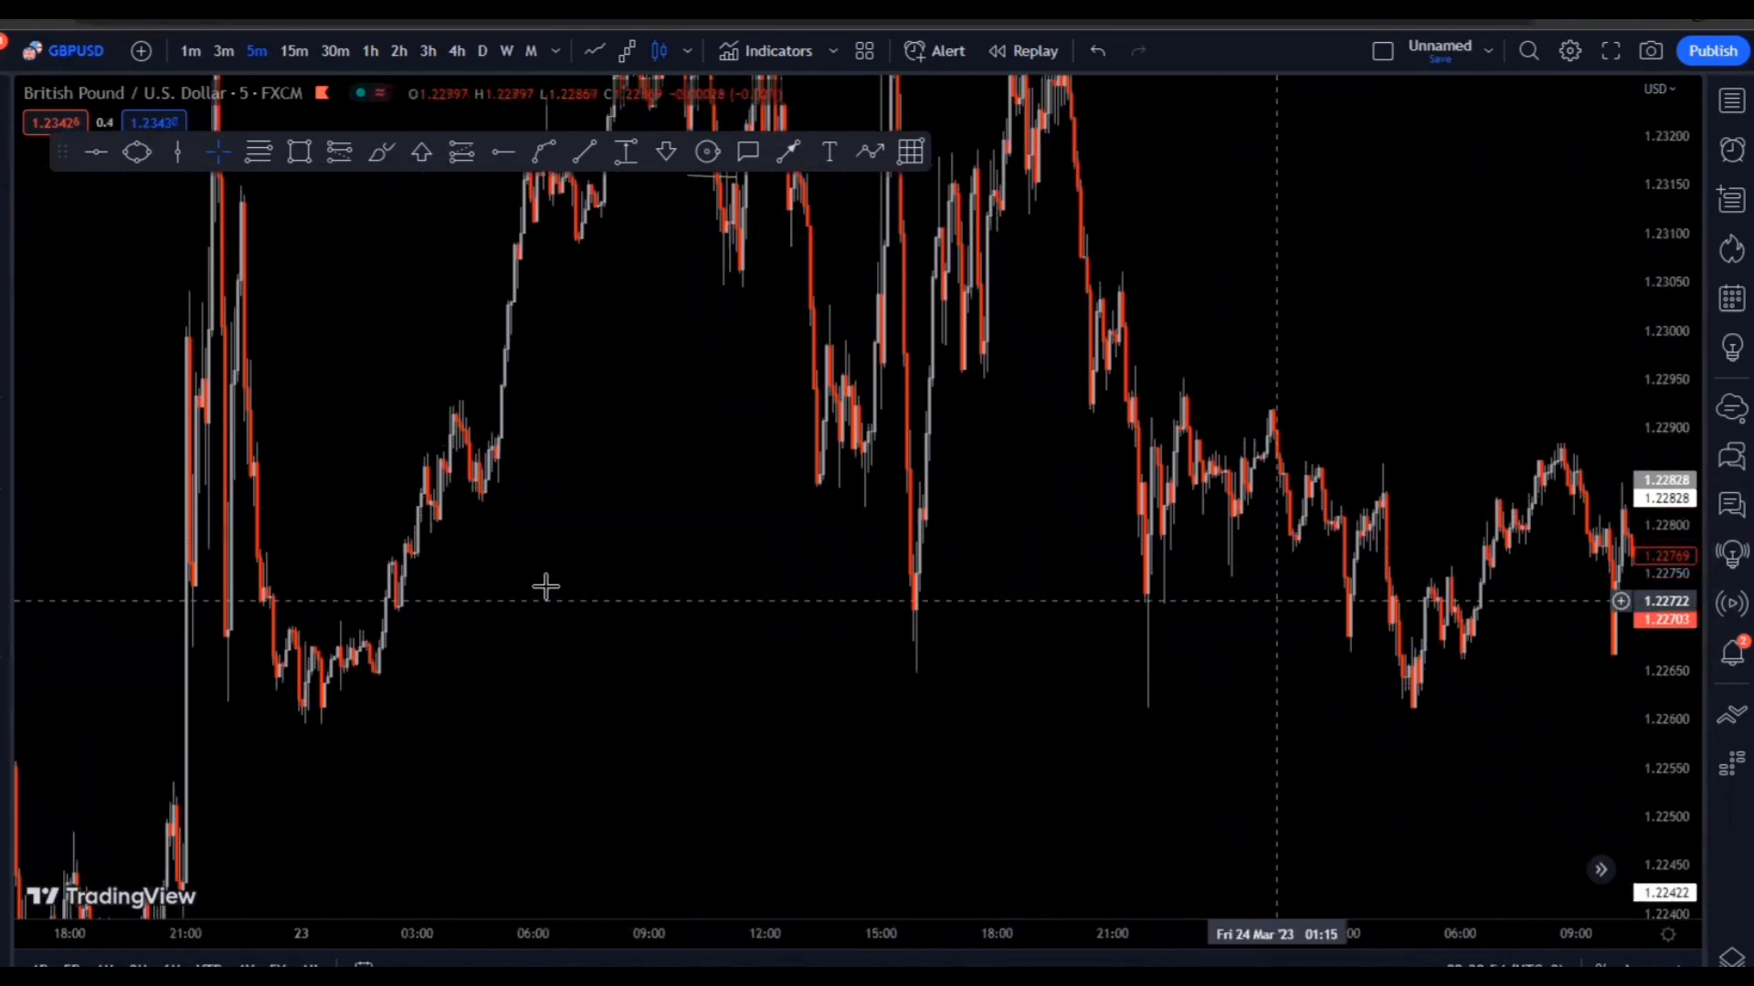
pyautogui.scroll(3, 548, 758)
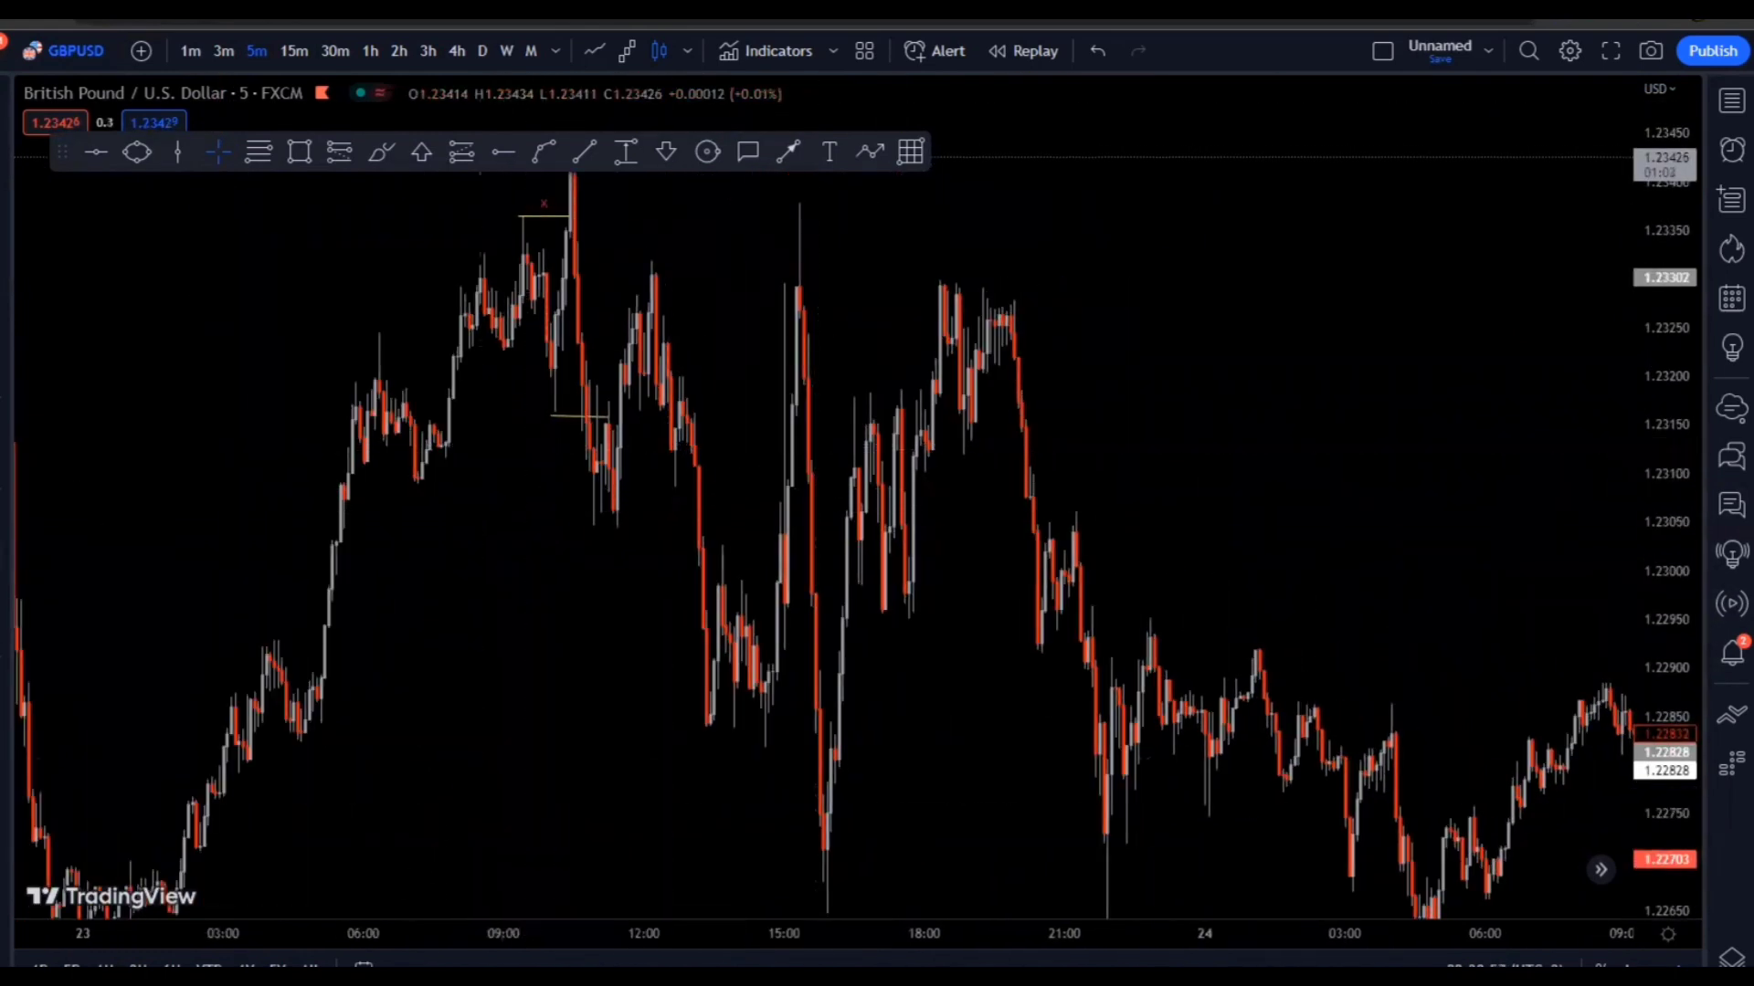
# Zoom in closely on the 23 March 10:25 GBPUSD peak
pyautogui.moveTo(626, 391); pyautogui.dragTo(552, 470)
pyautogui.scroll(2, 1139, 471)
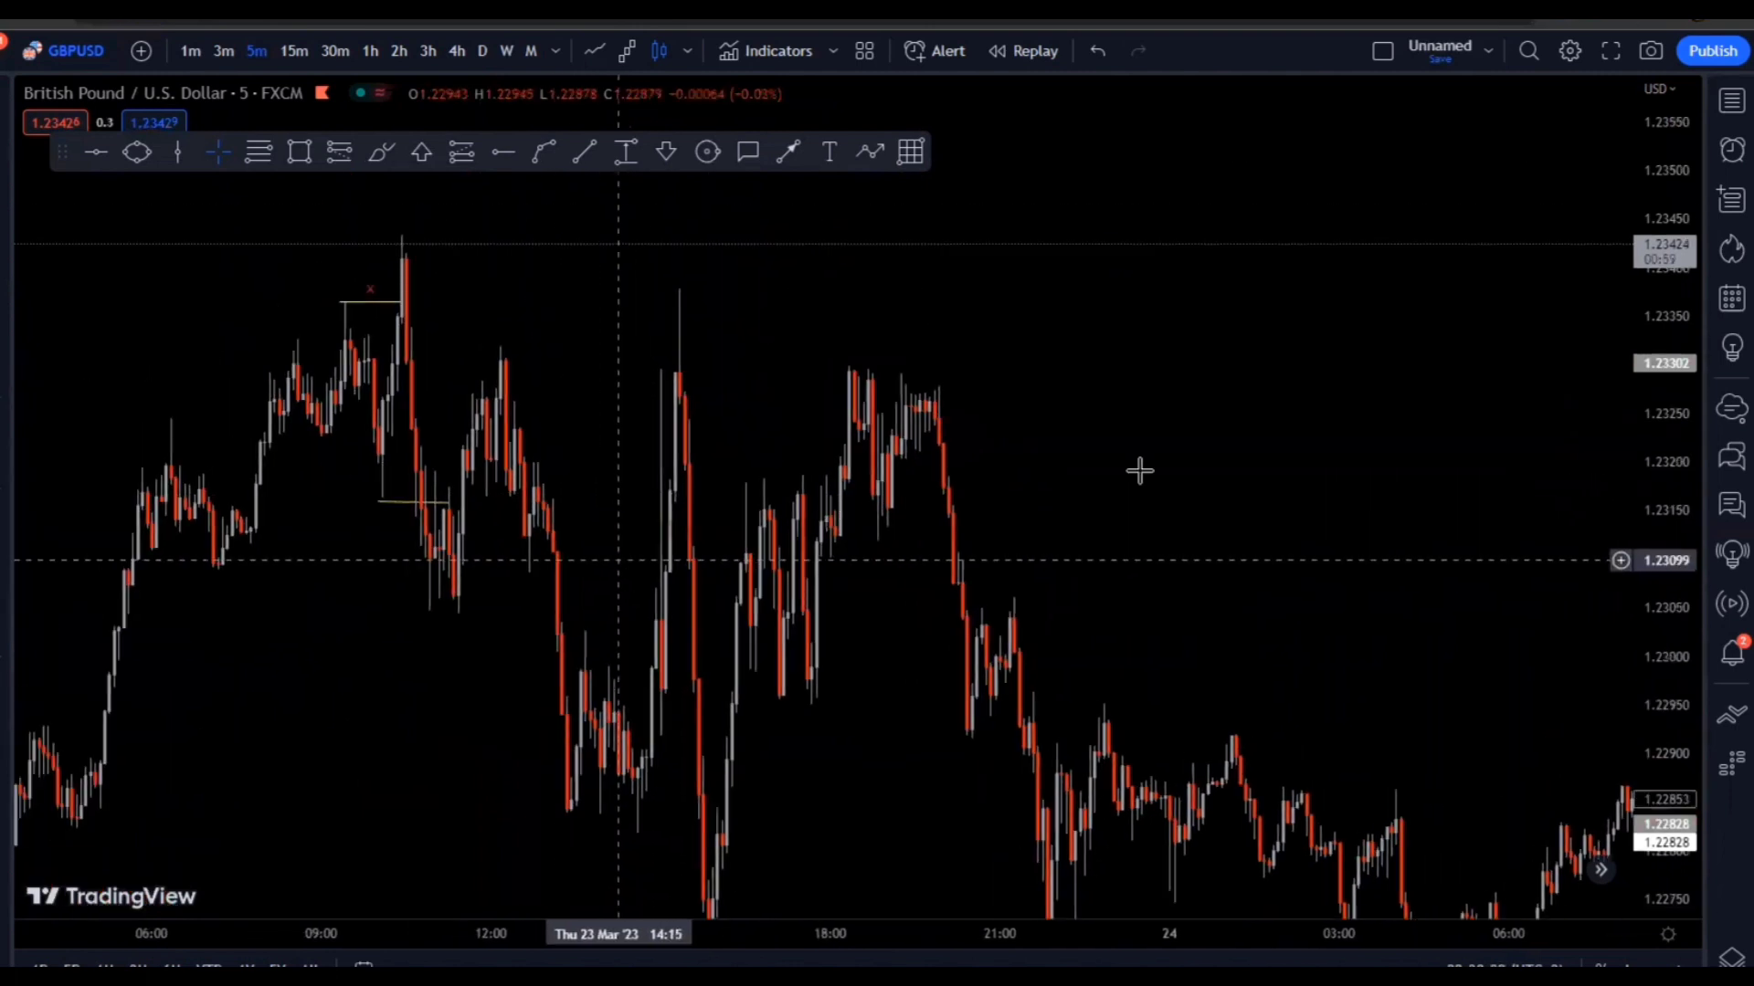
pyautogui.moveTo(1663, 485); pyautogui.dragTo(1663, 511)
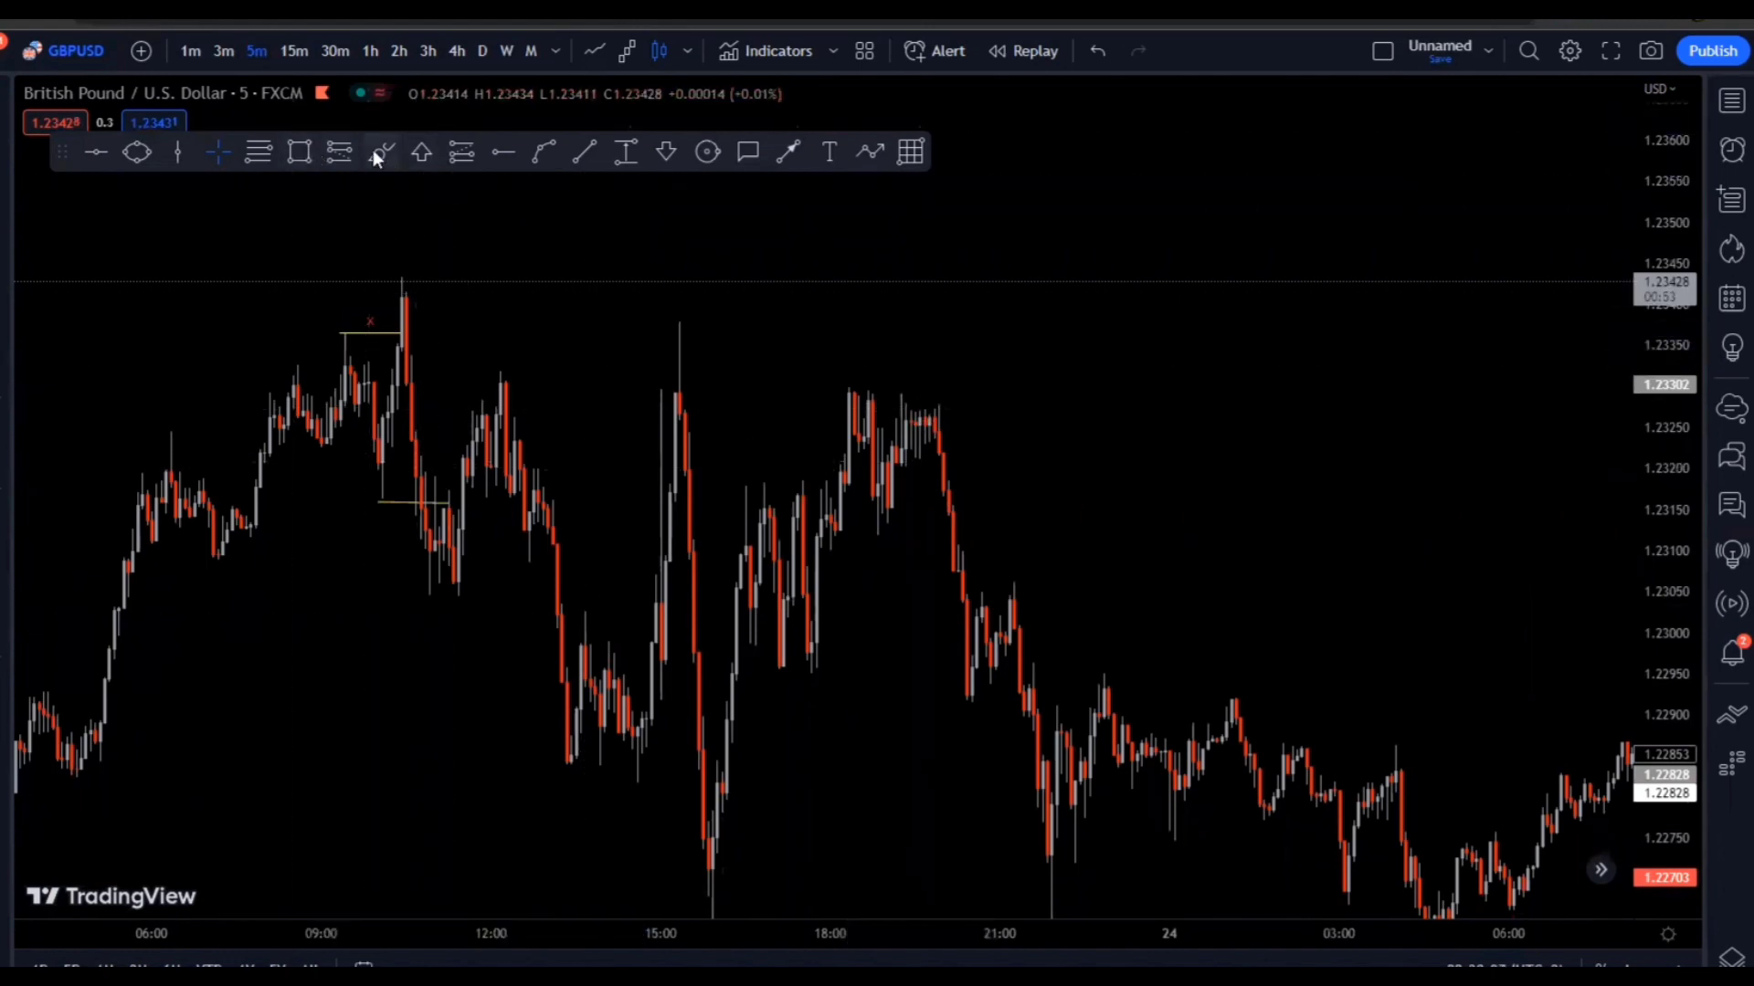
pyautogui.scroll(3, 1174, 451)
pyautogui.scroll(2, 779, 512)
pyautogui.scroll(2, 834, 481)
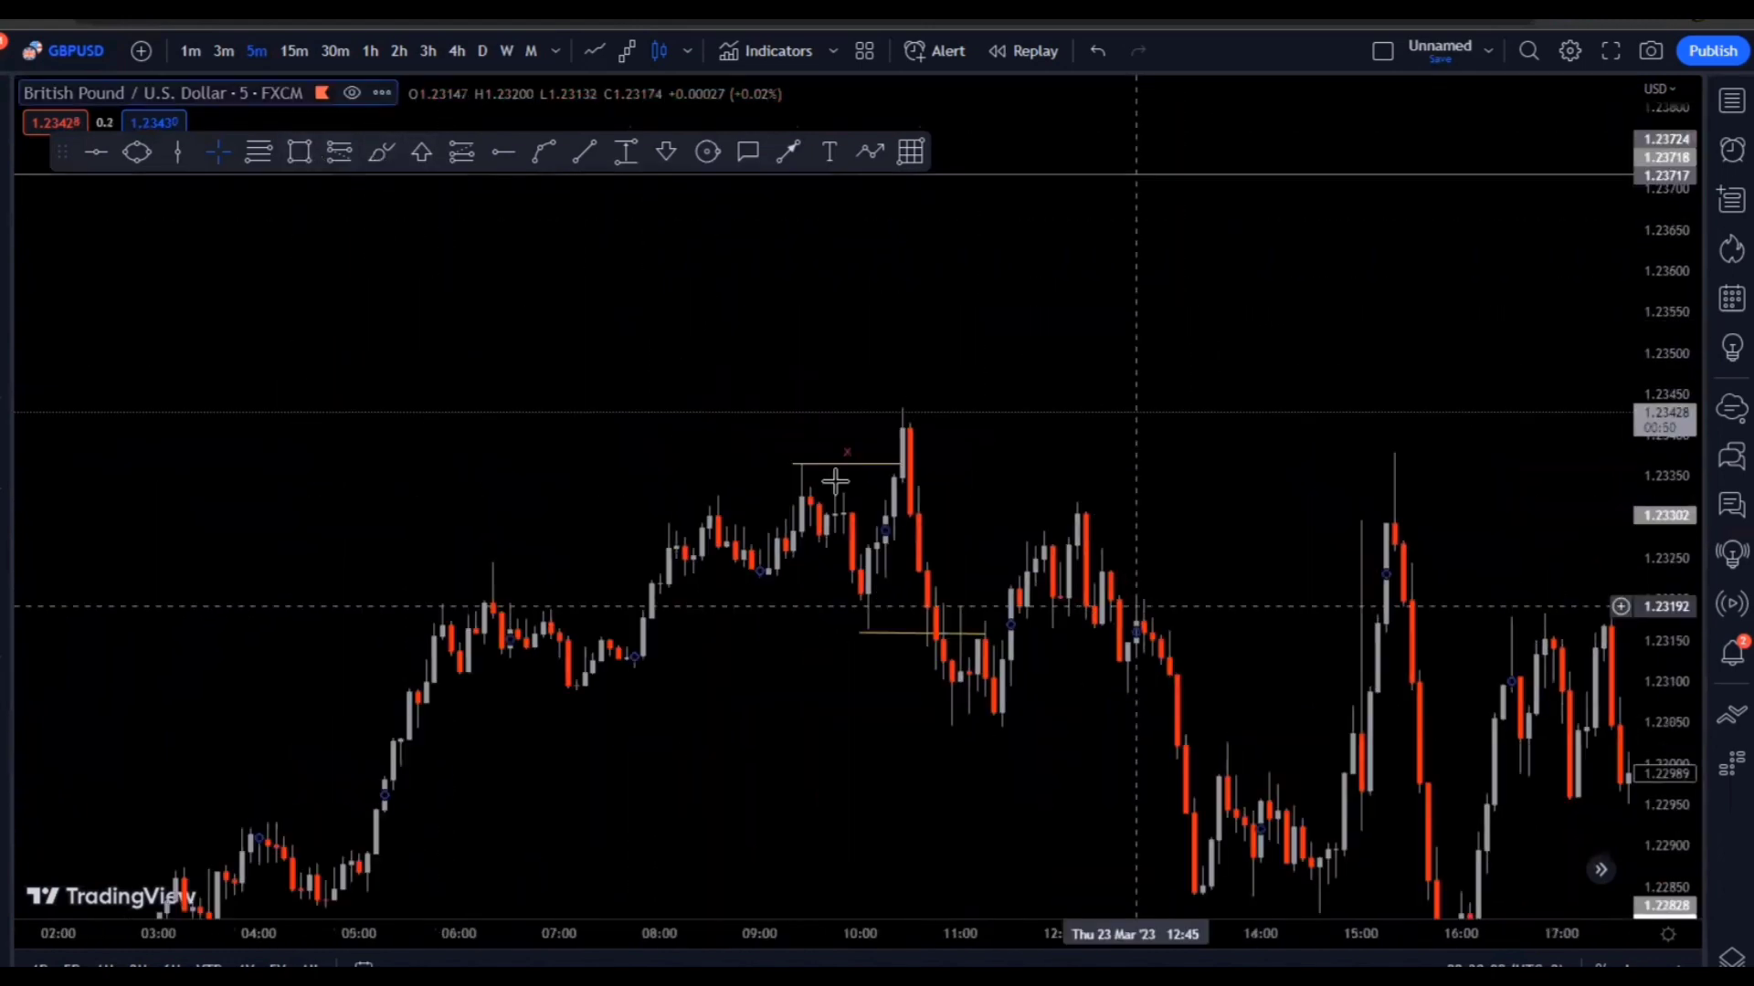
# Sketch freehand marks around the peak and delete each one
pyautogui.click(384, 153)
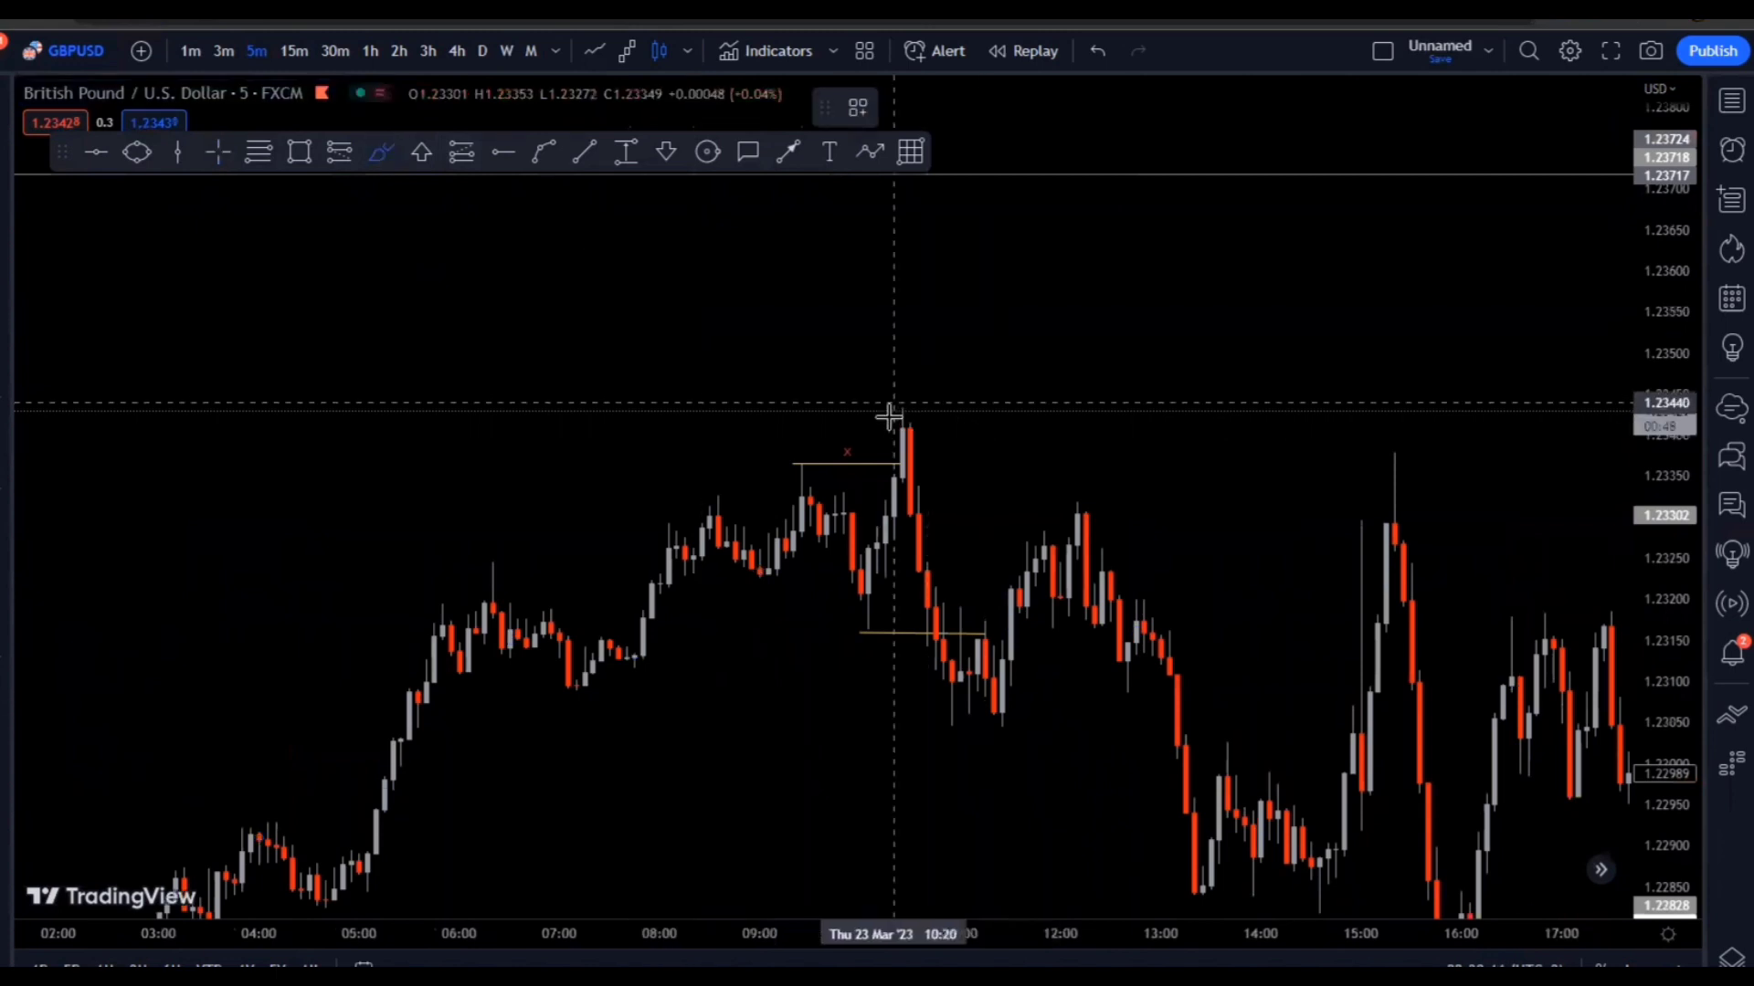
pyautogui.moveTo(888, 416); pyautogui.dragTo(891, 413)
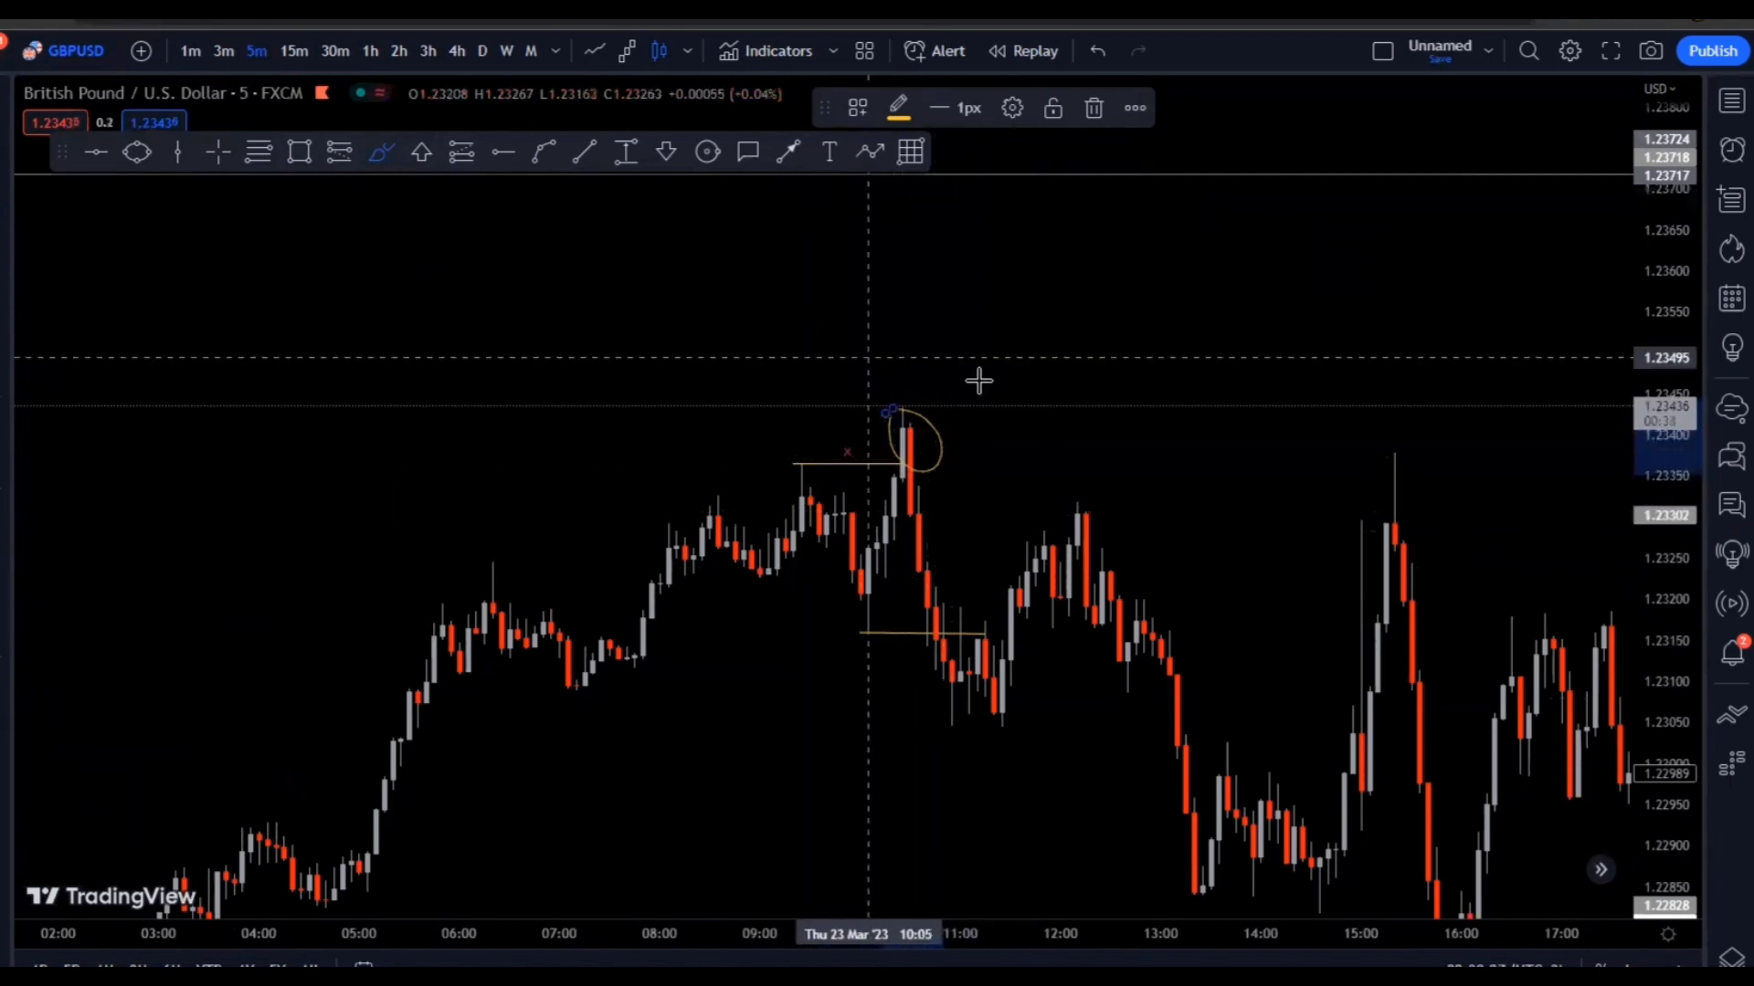
pyautogui.click(1100, 114)
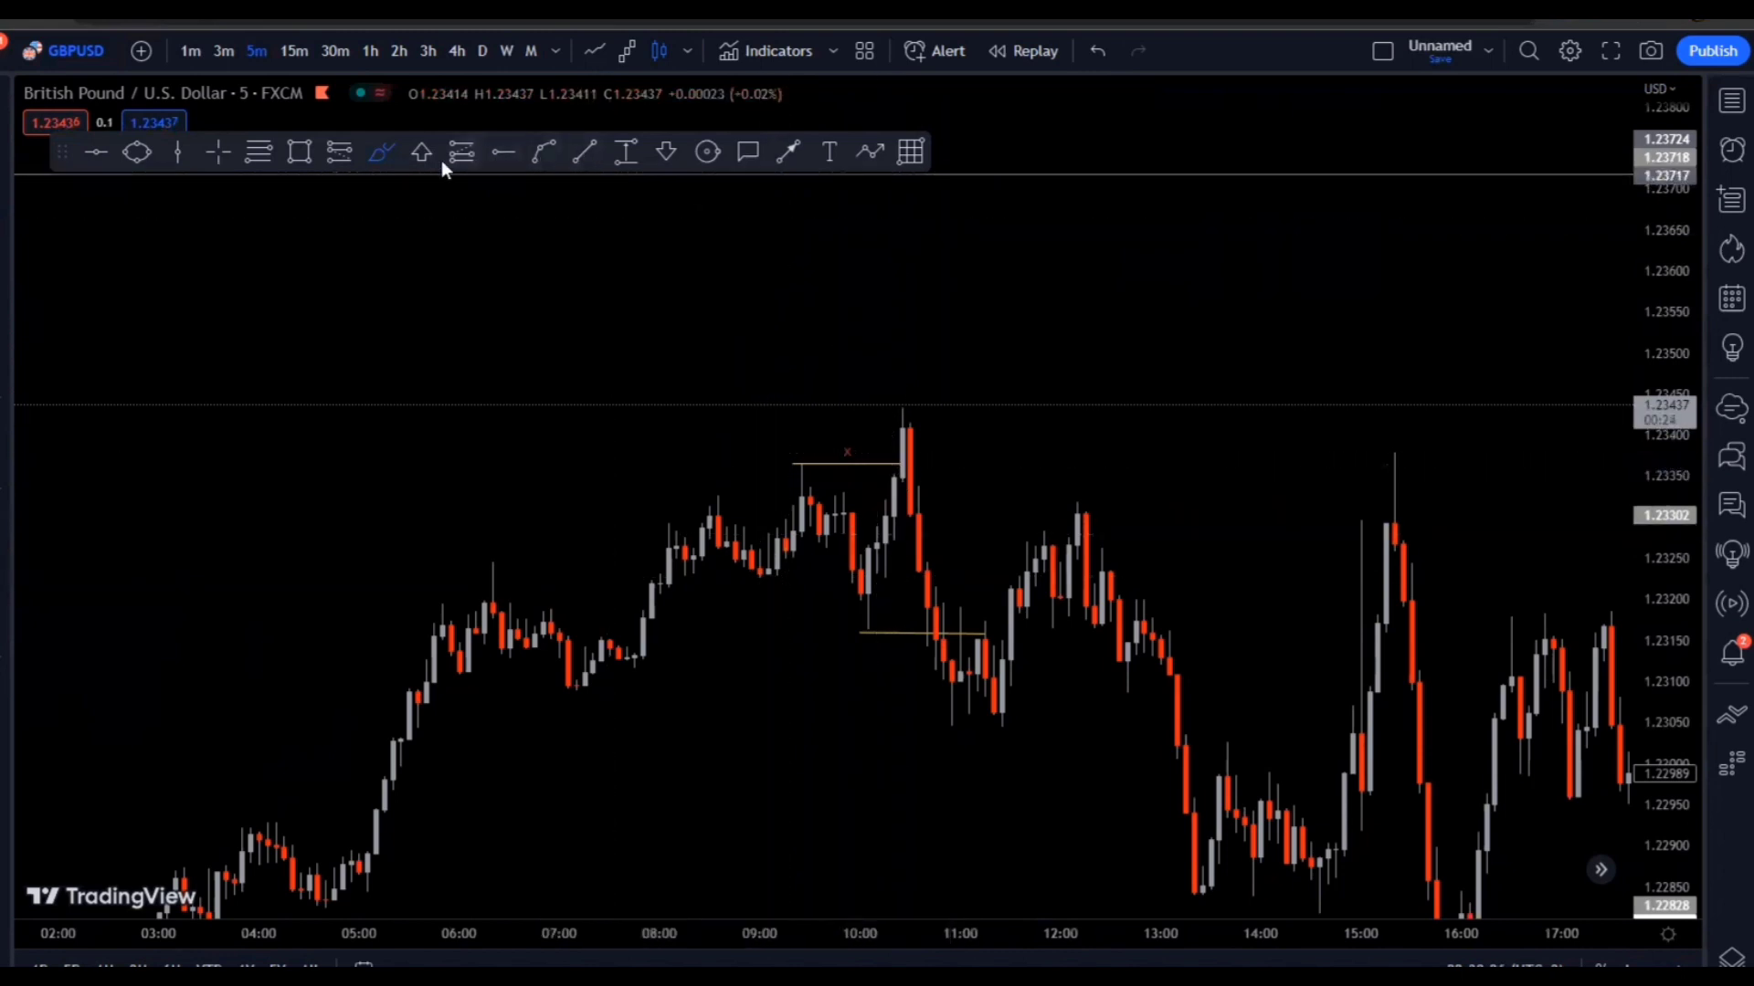
pyautogui.moveTo(393, 154); pyautogui.dragTo(425, 153)
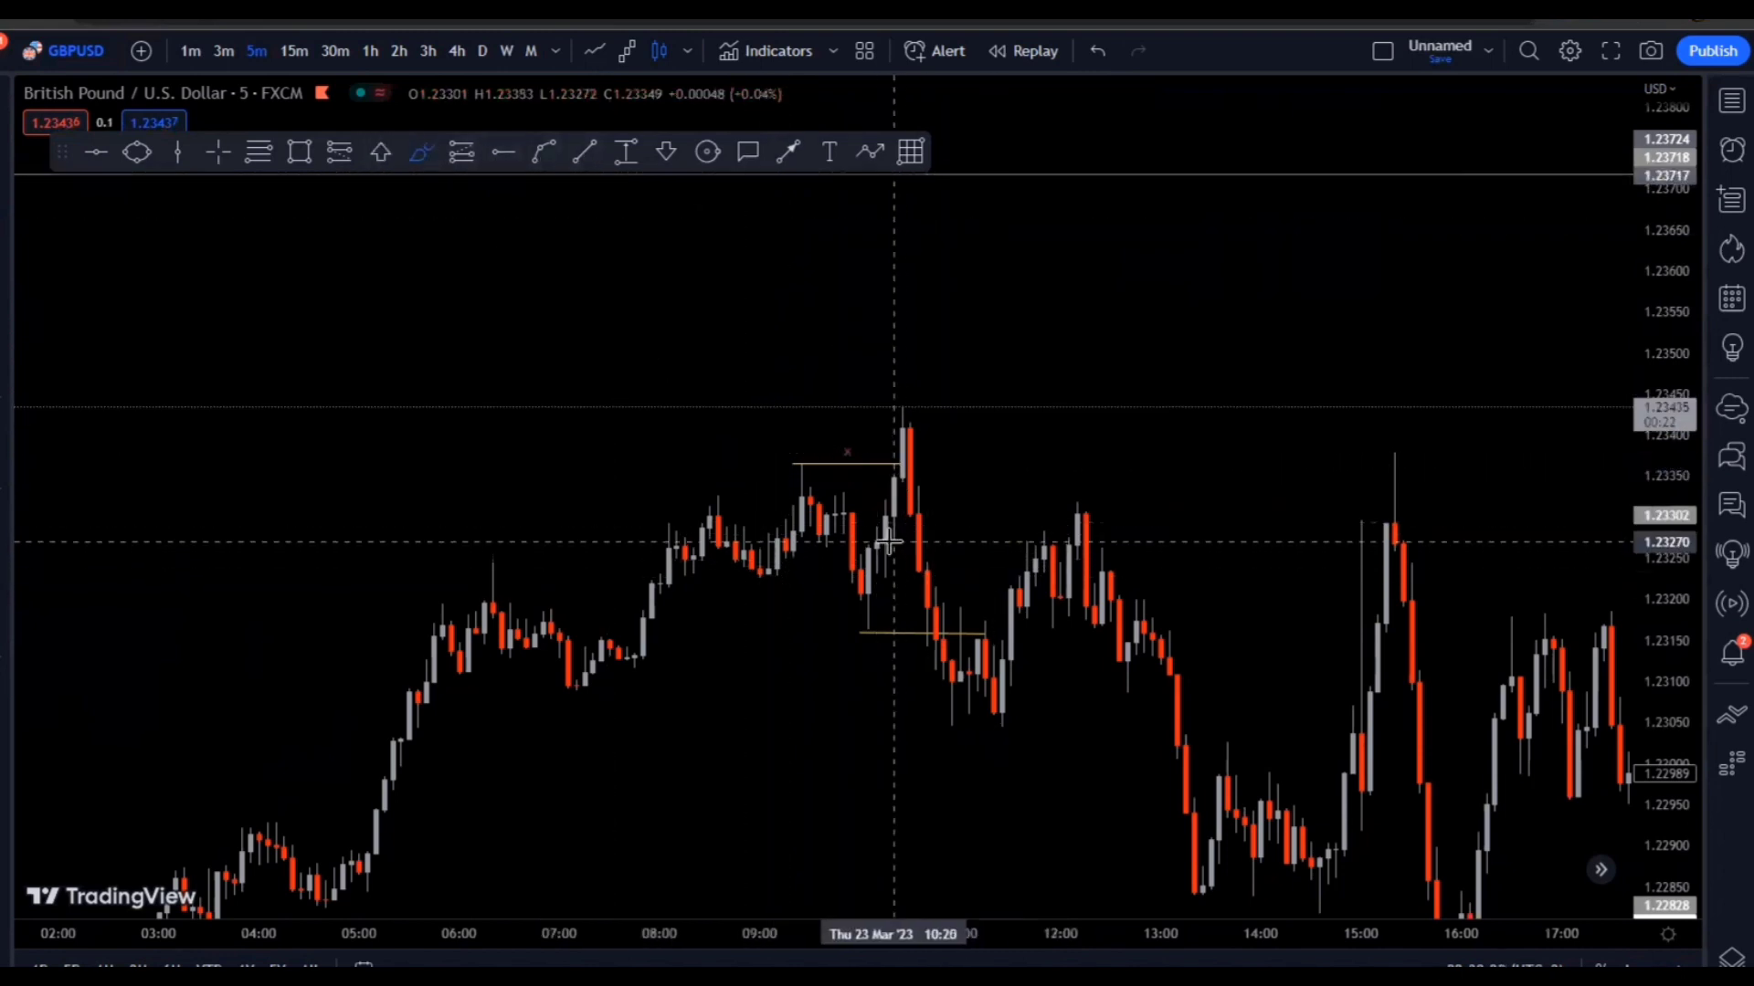
pyautogui.moveTo(889, 456); pyautogui.dragTo(896, 409)
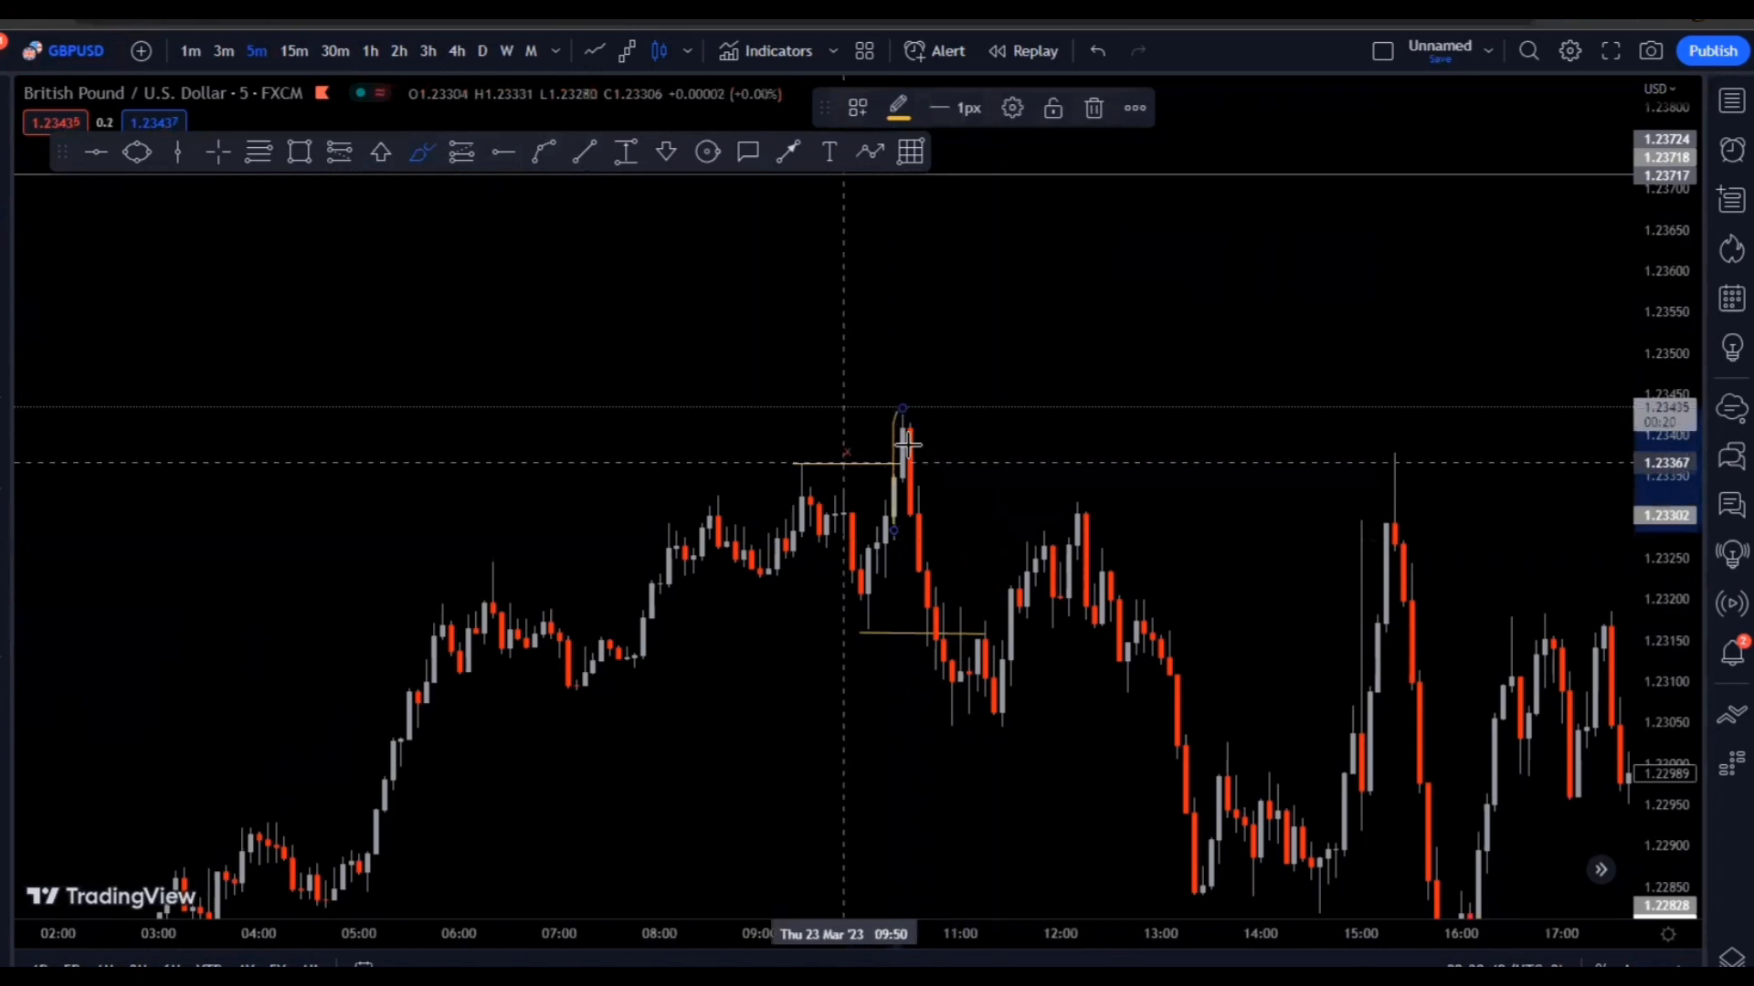
pyautogui.click(1102, 107)
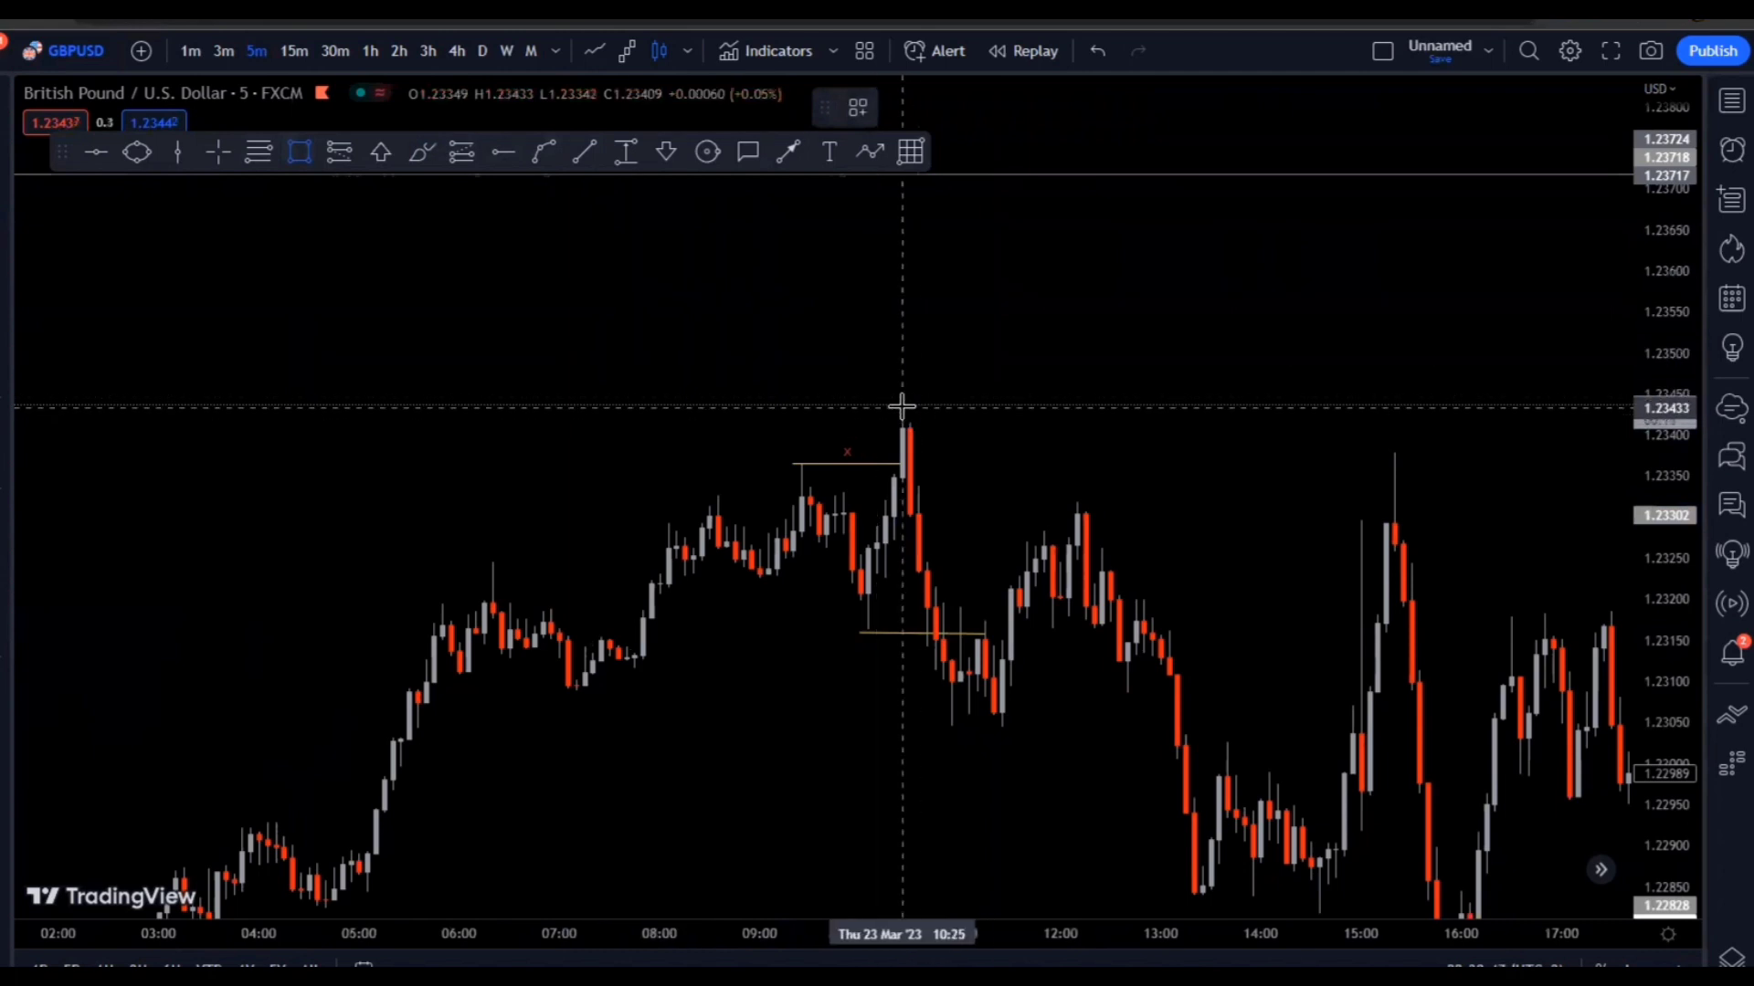
# Draw a grey box from the 10:25 high to the ~16:10 retest, about 1.2334–1.2343
pyautogui.moveTo(902, 407); pyautogui.dragTo(1477, 488)
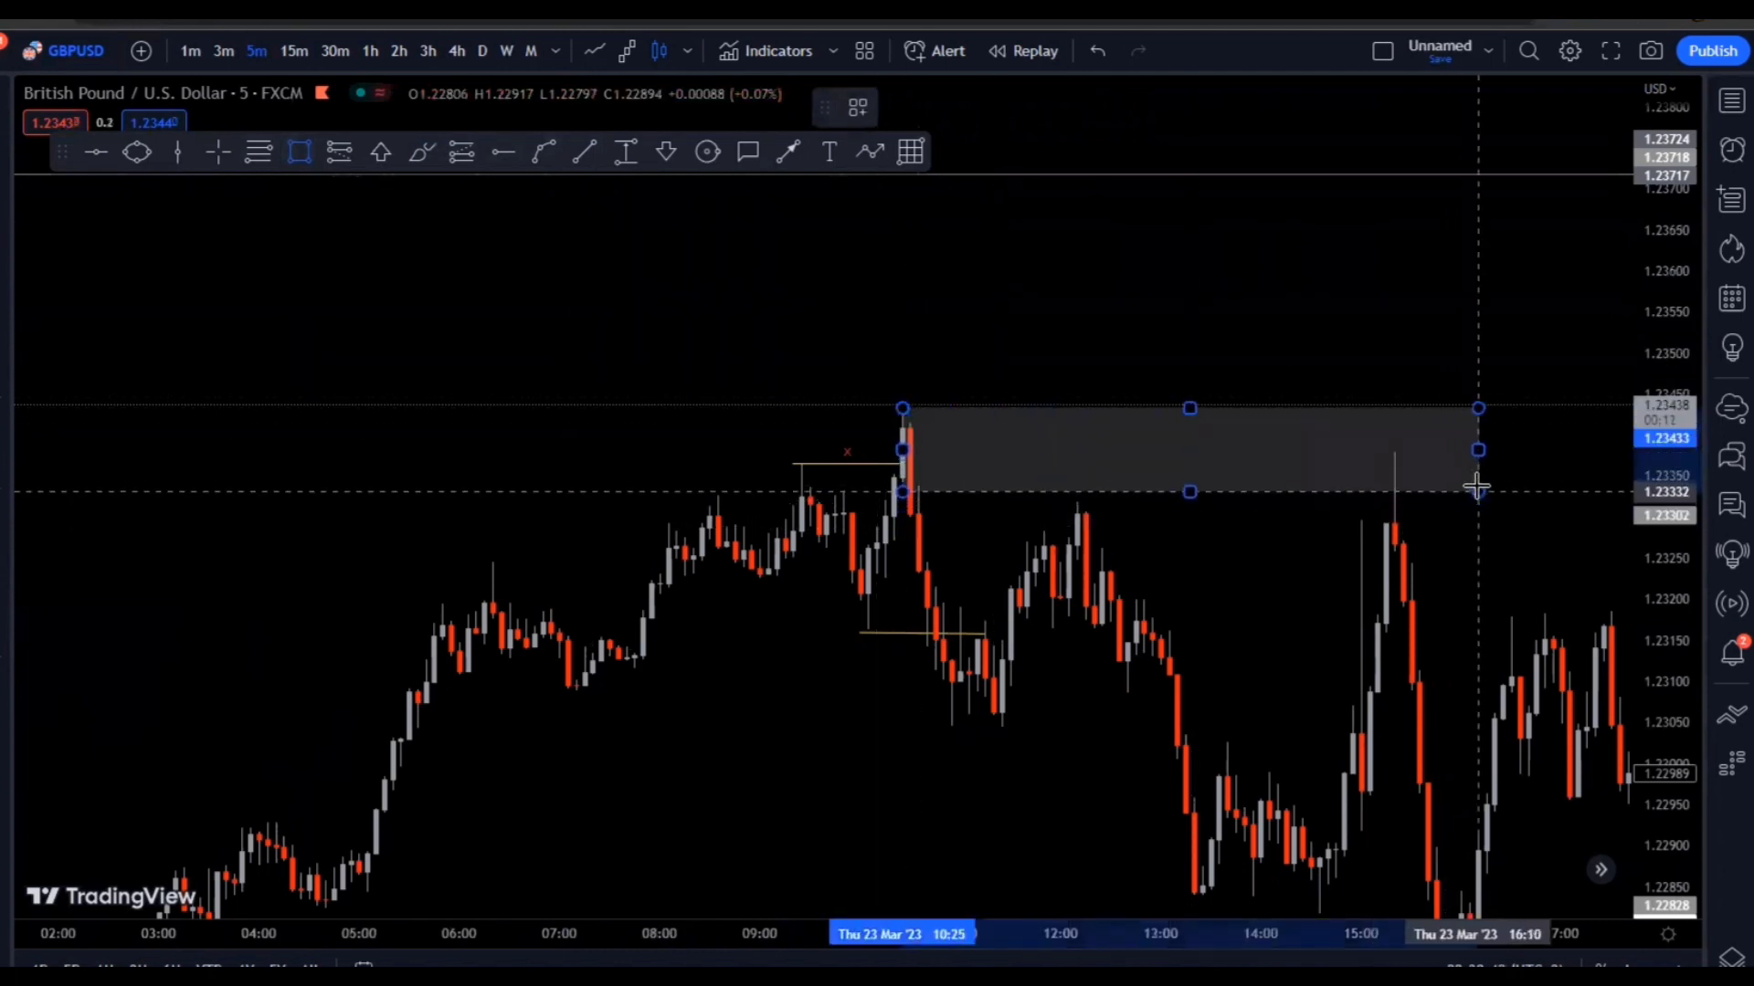
pyautogui.click(1213, 388)
pyautogui.moveTo(1264, 487); pyautogui.dragTo(941, 228)
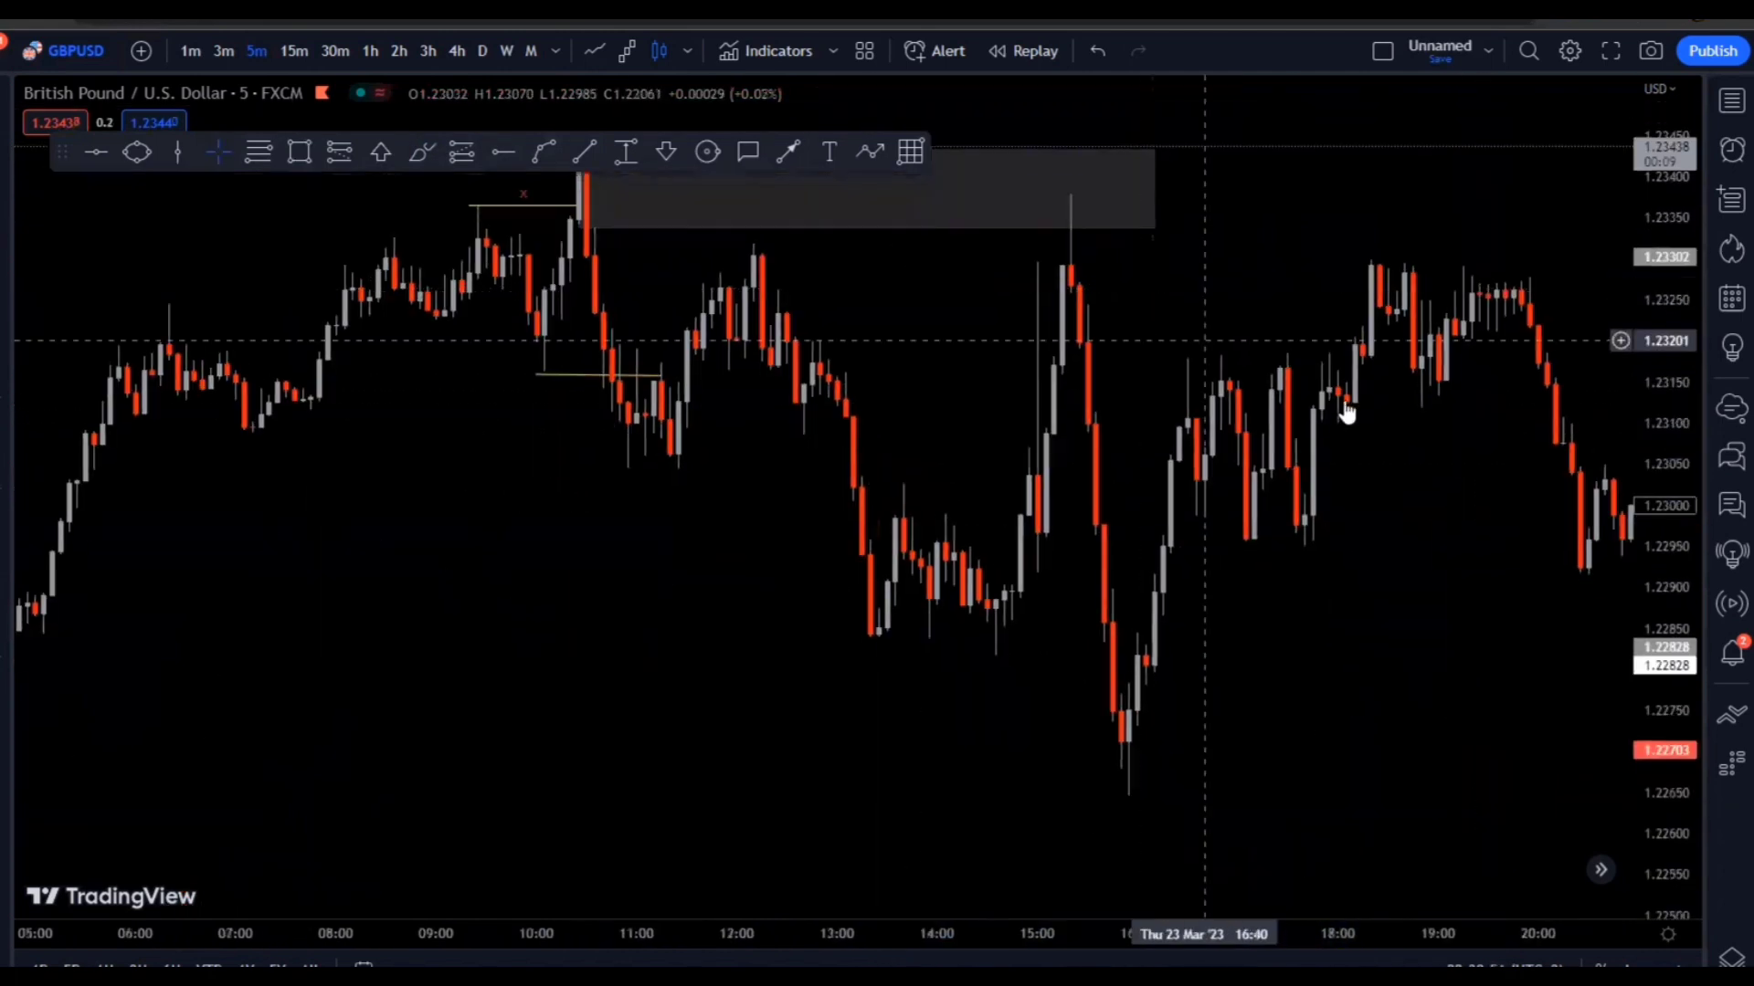
pyautogui.scroll(-3, 1146, 457)
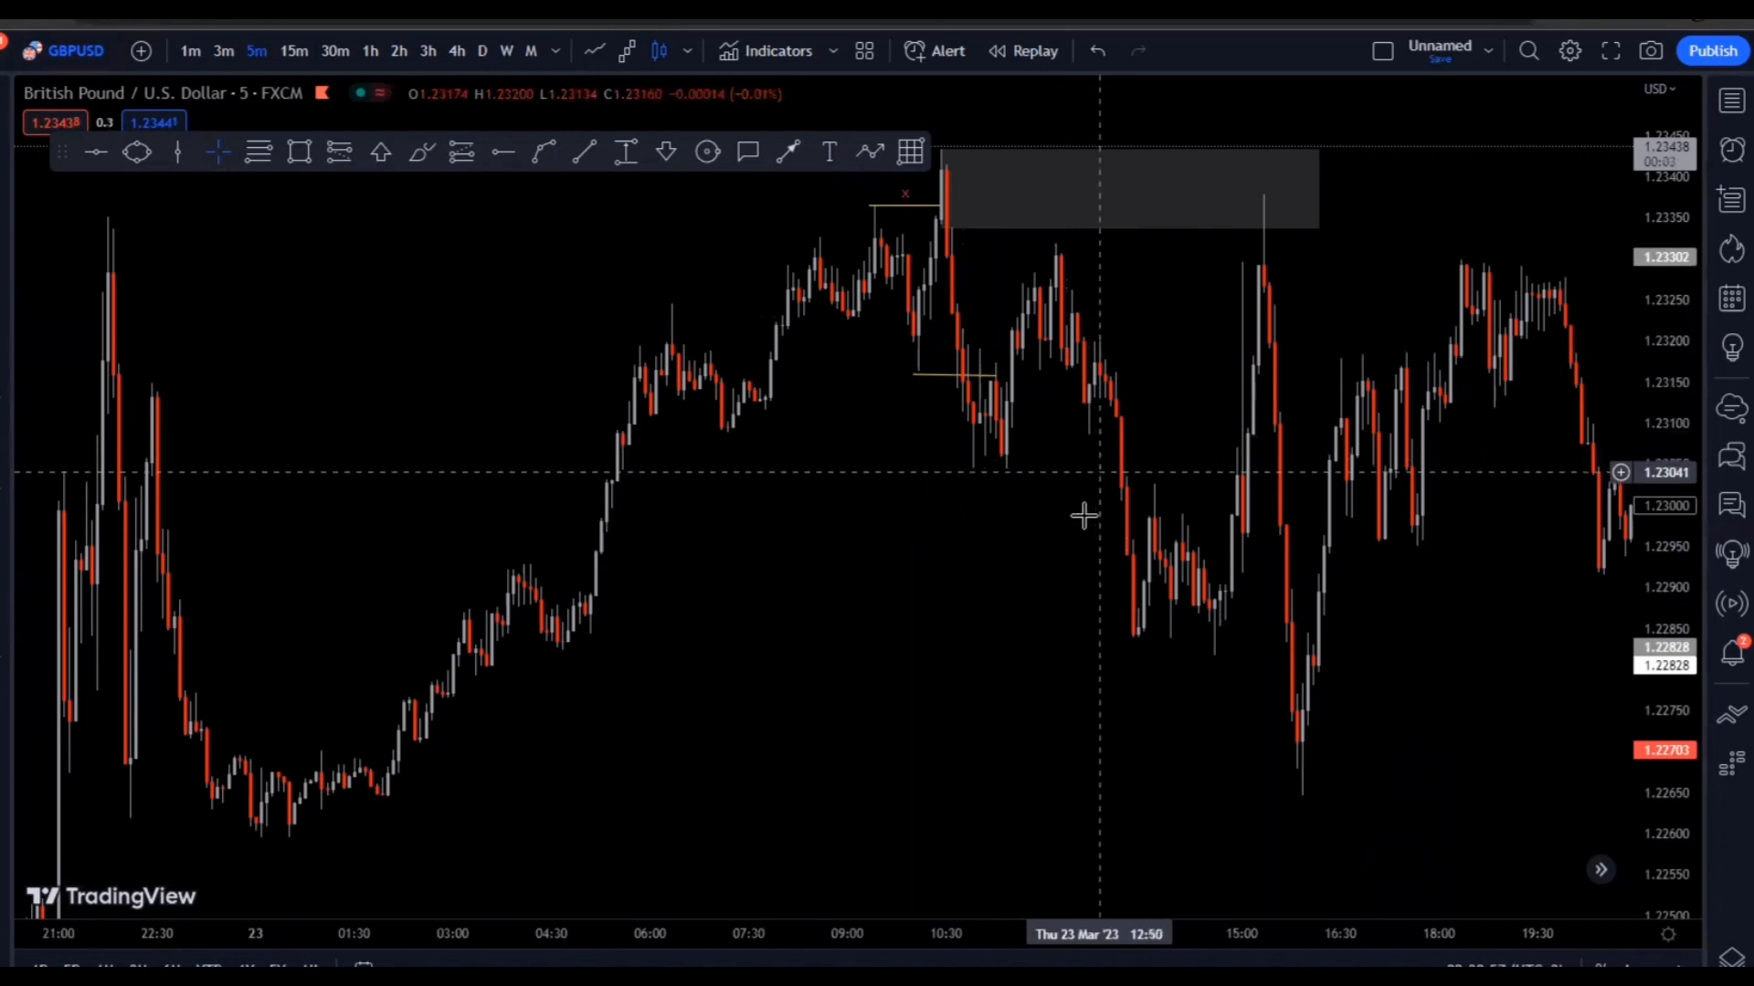
pyautogui.scroll(2, 957, 592)
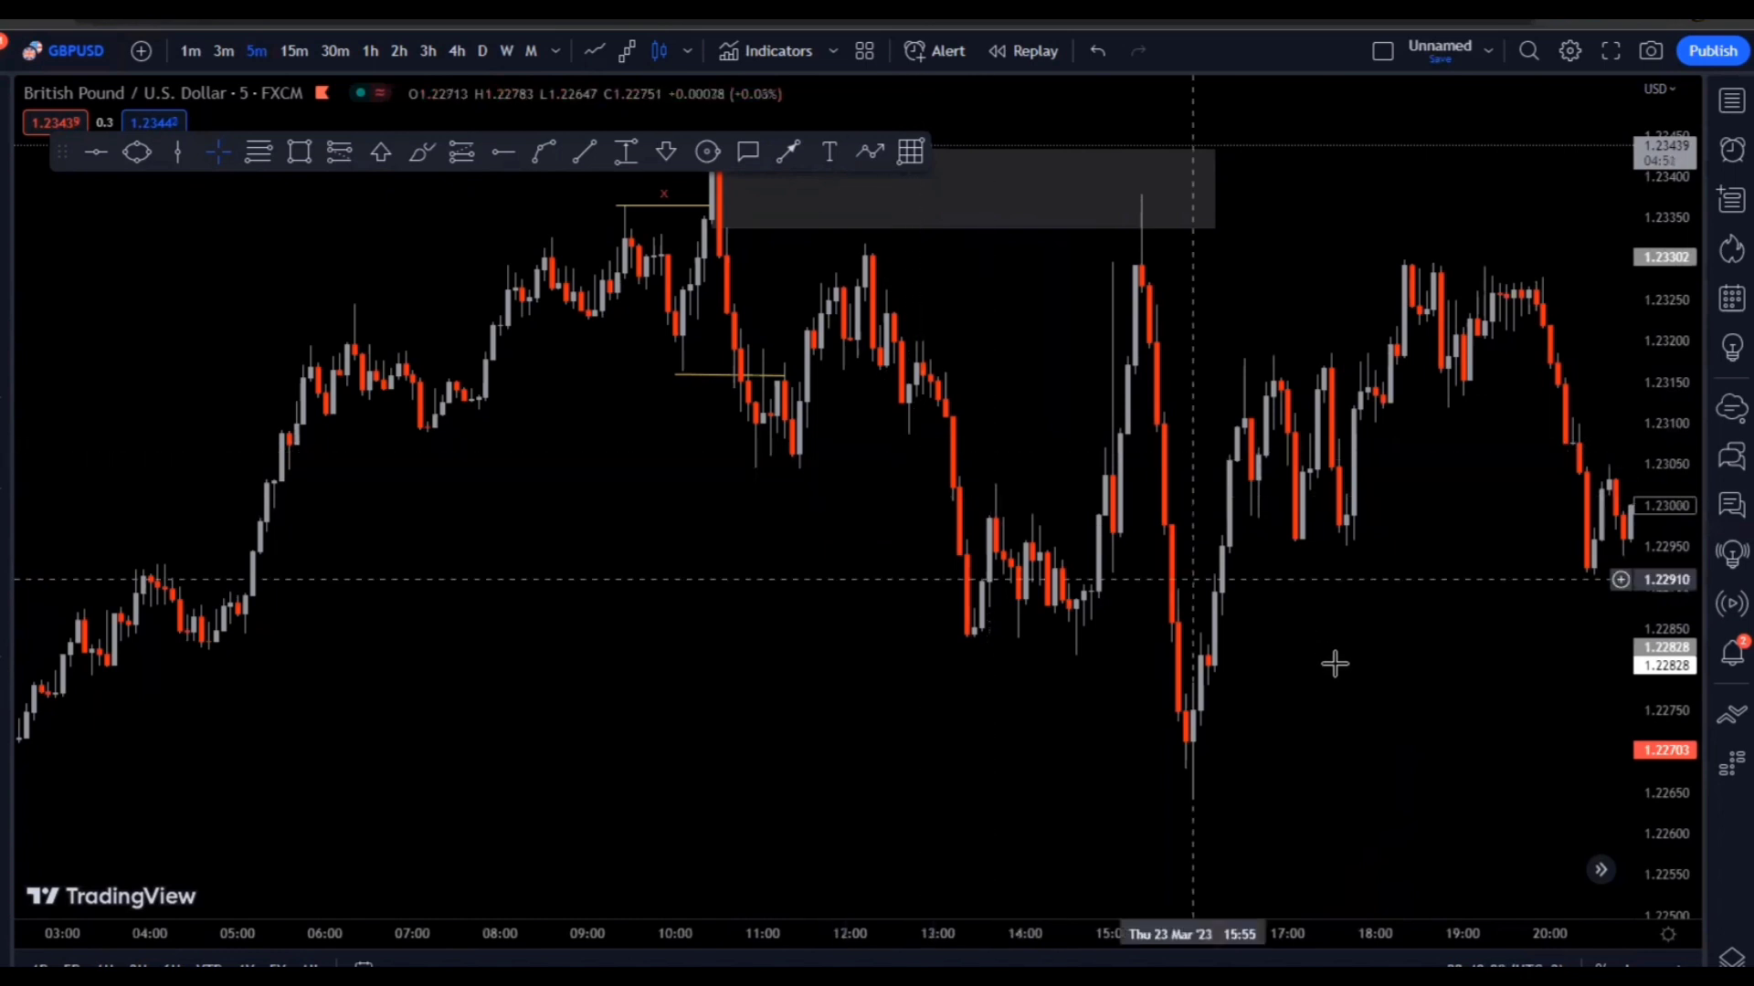
# Reset the GBPUSD chart view to its default
pyautogui.scroll(3, 1169, 630)
pyautogui.rightClick(1194, 560)
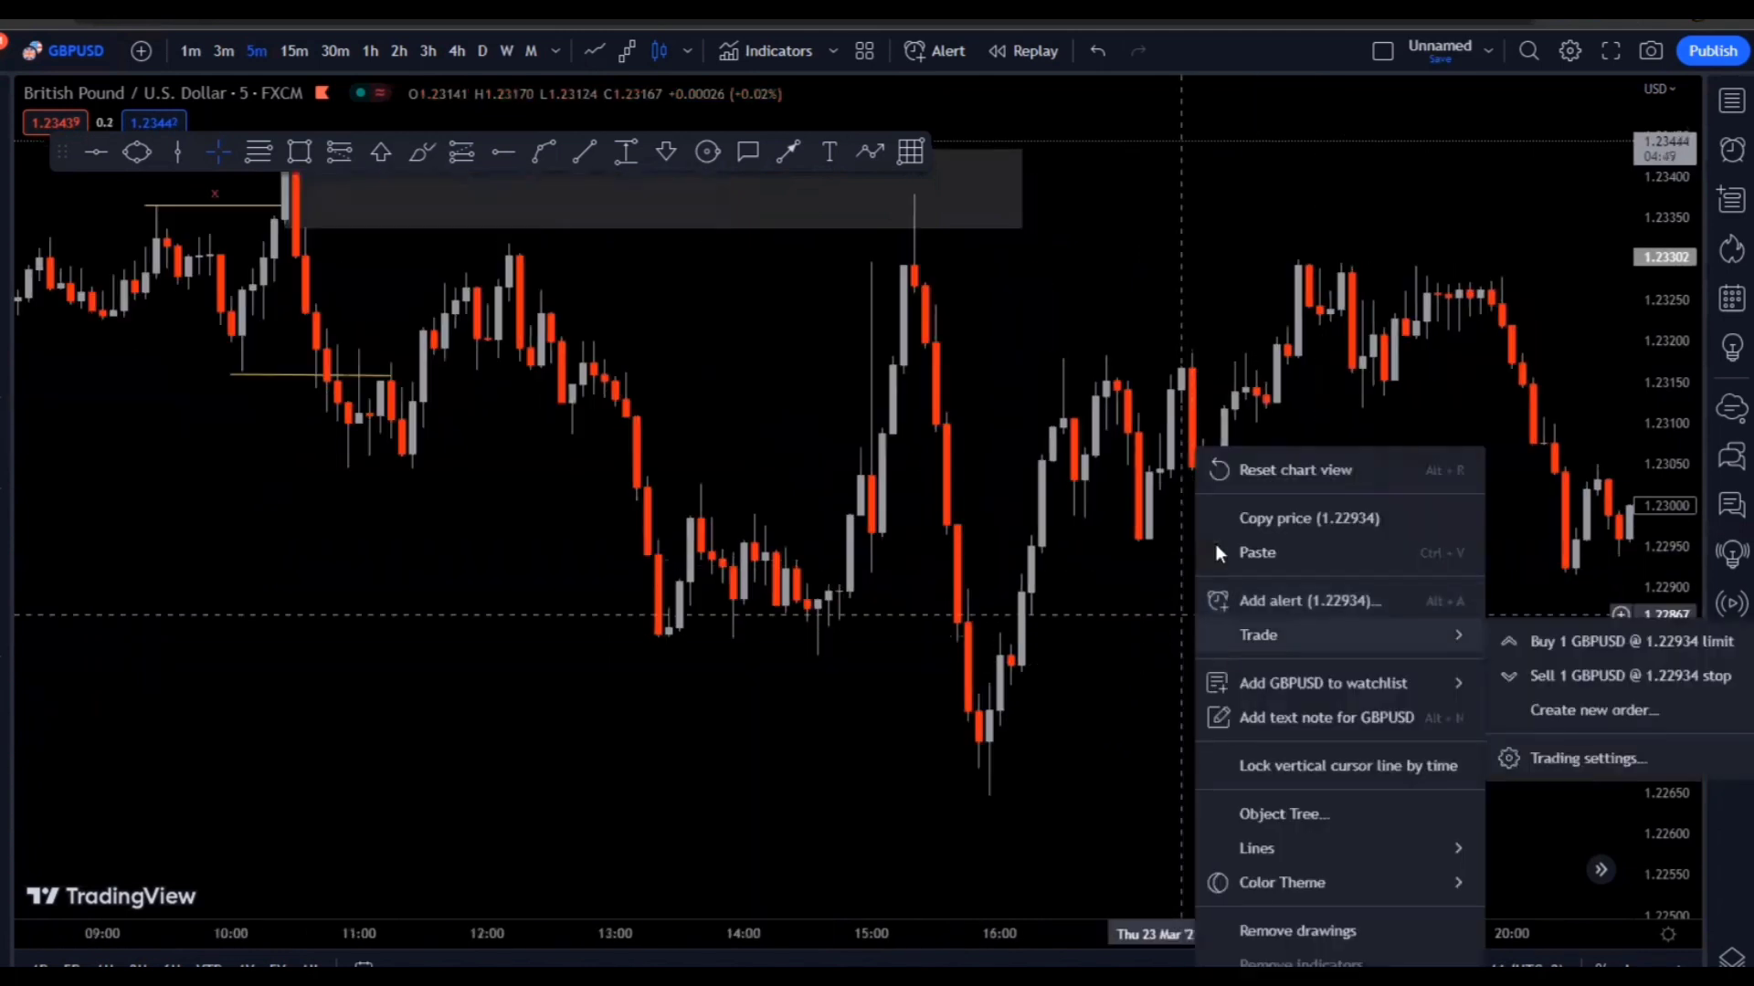
pyautogui.click(1257, 470)
pyautogui.scroll(-3, 912, 536)
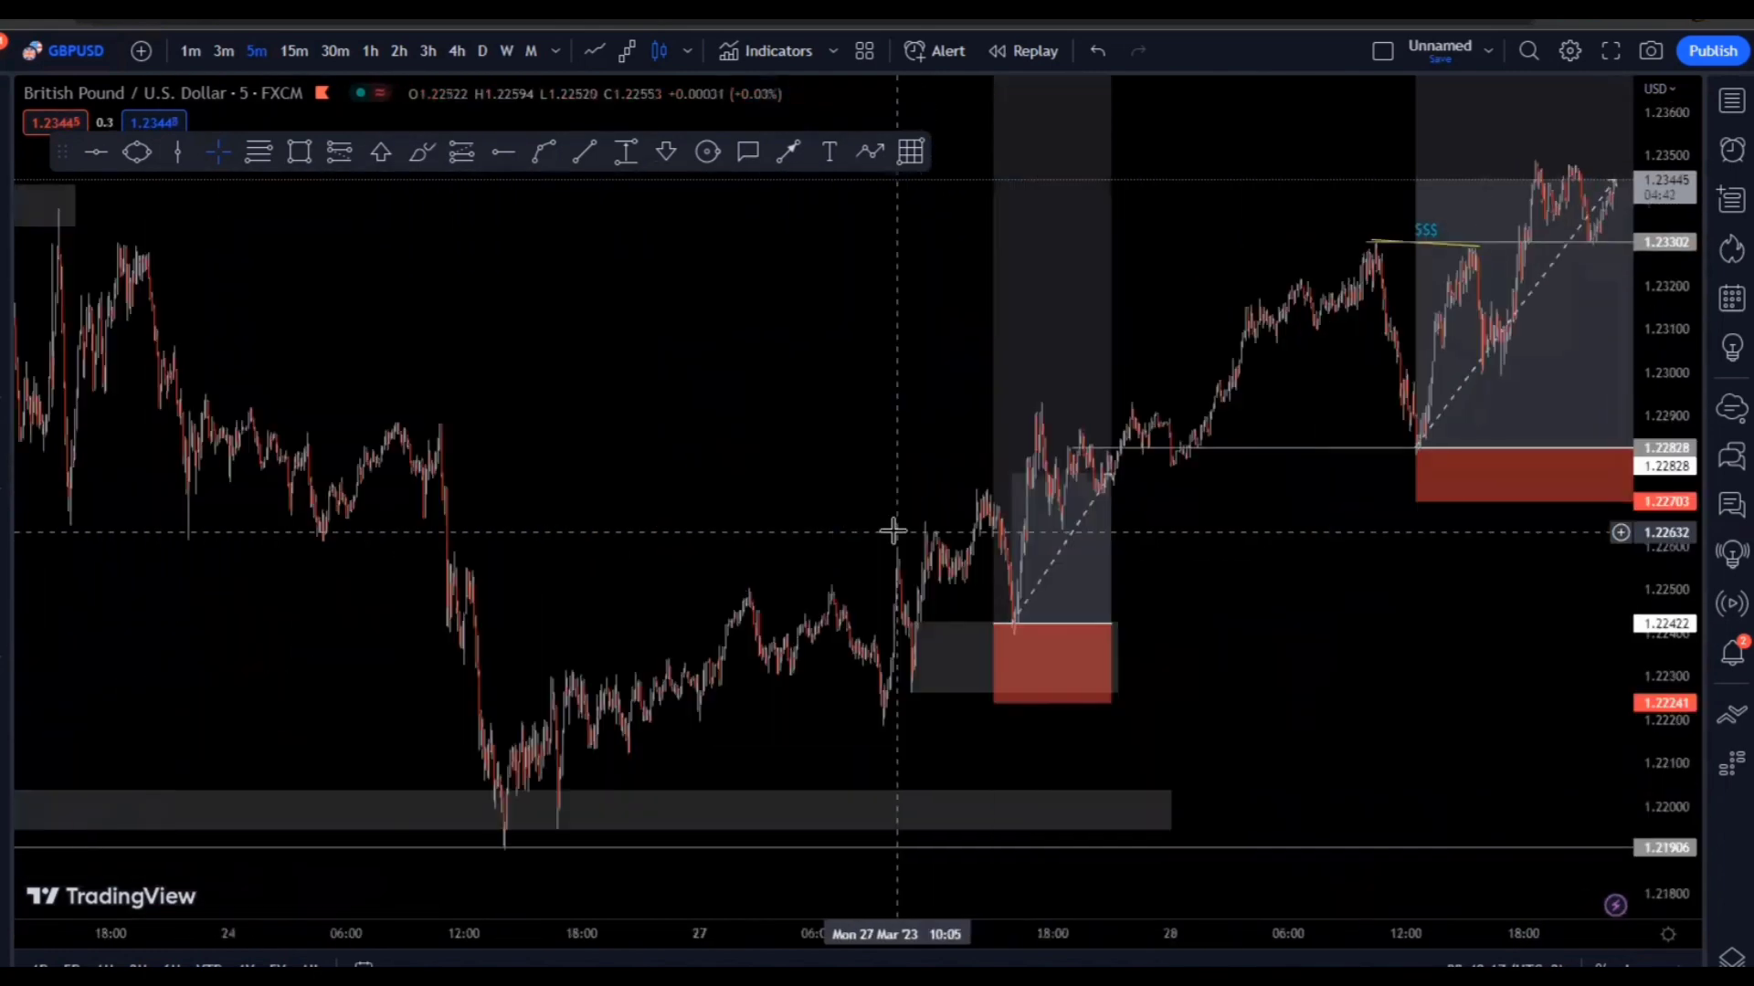
pyautogui.scroll(-2, 730, 539)
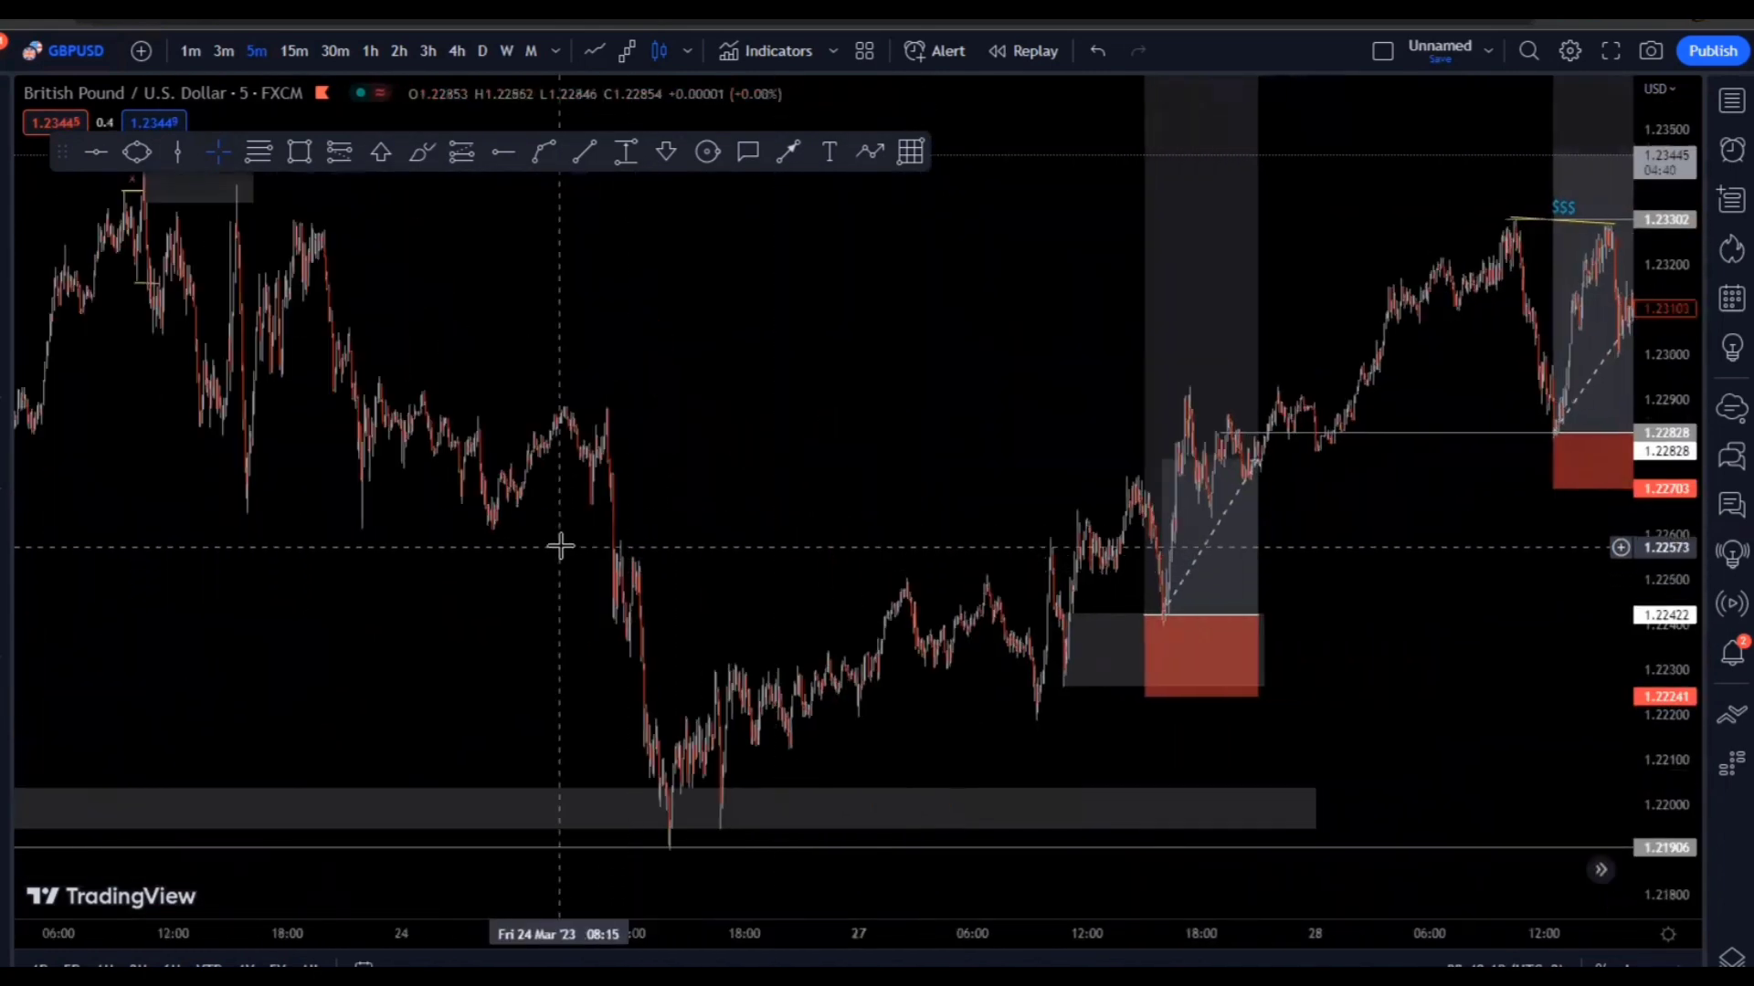
pyautogui.scroll(3, 1116, 575)
# Zoom and pan to 23 March 12:00–21:00 around the 15:45 low
pyautogui.moveTo(1116, 575)
pyautogui.mouseDown()
pyautogui.moveTo(918, 581)
pyautogui.moveTo(1315, 615)
pyautogui.mouseUp()
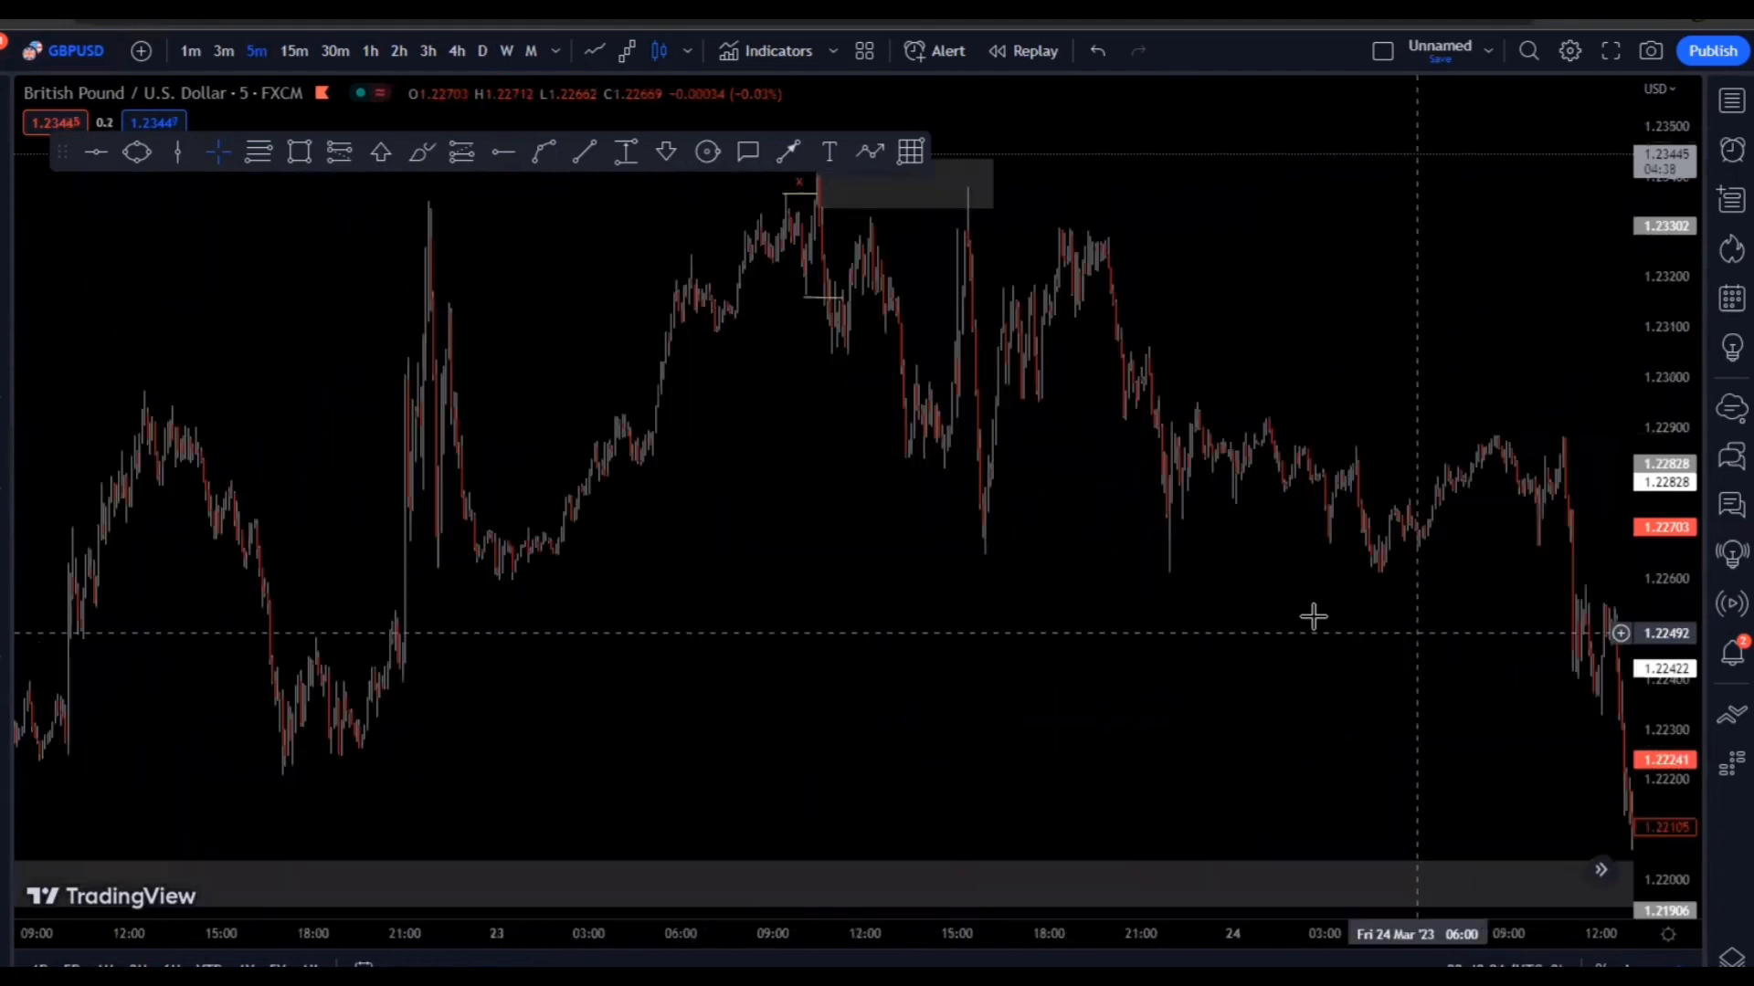
pyautogui.scroll(2, 1069, 618)
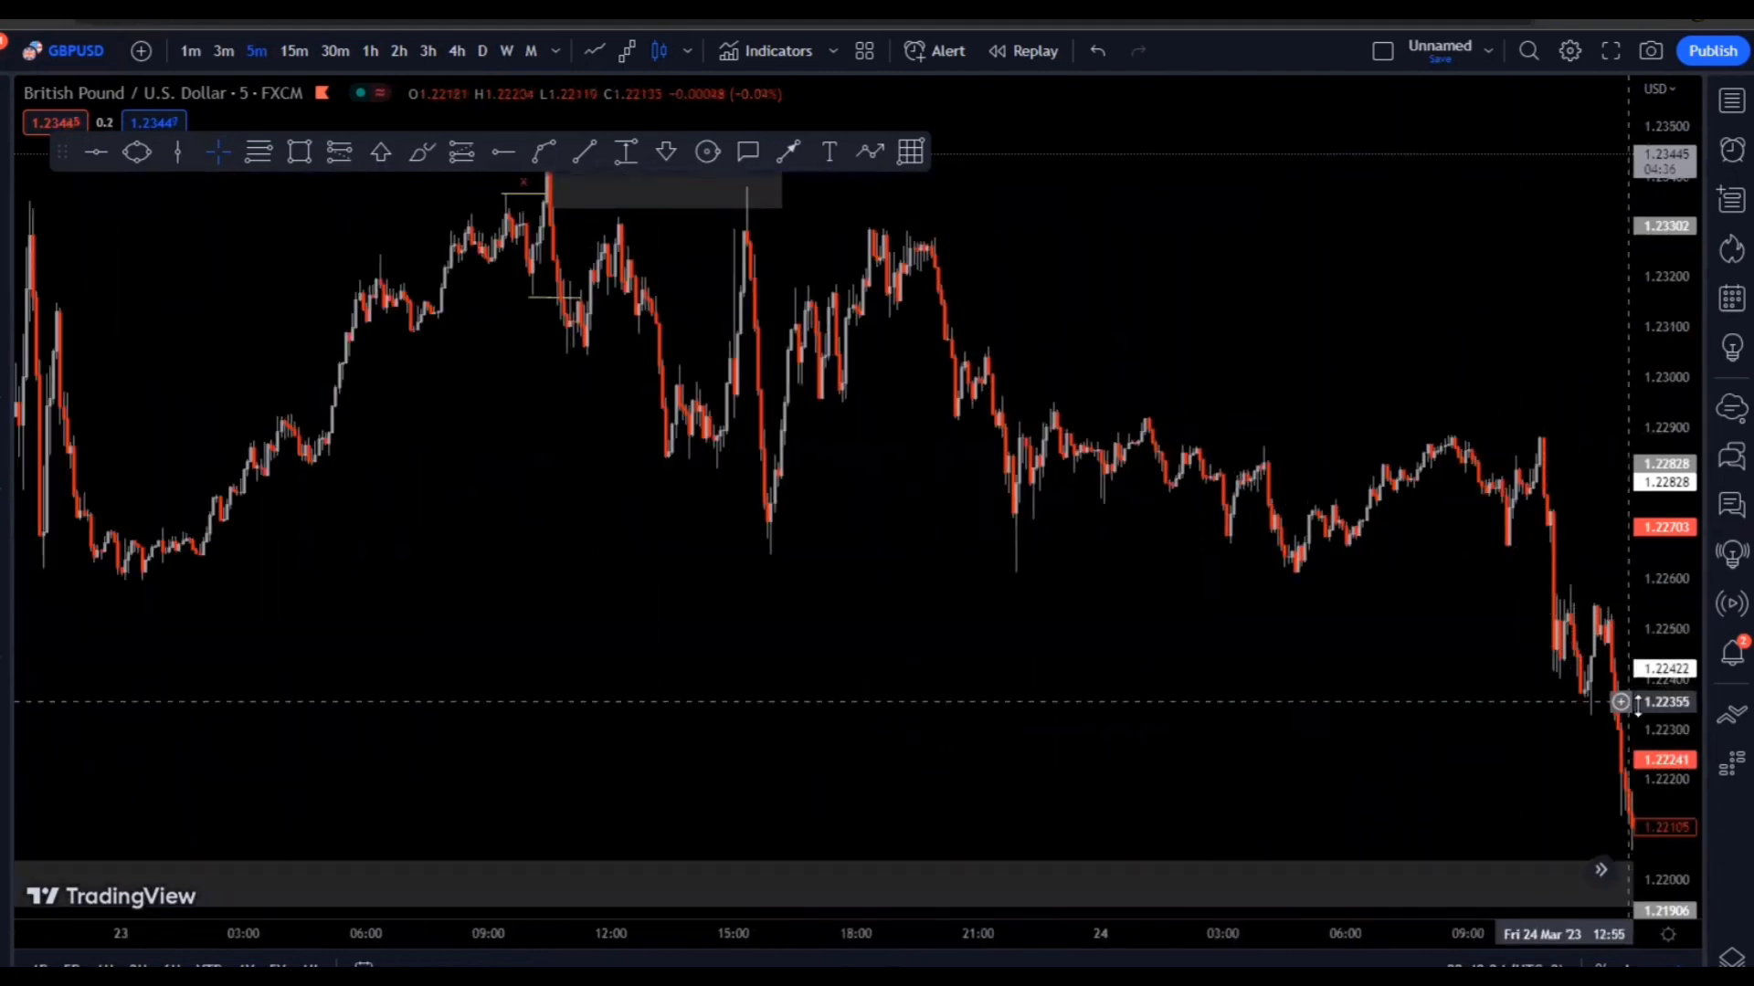
pyautogui.scroll(2, 786, 606)
pyautogui.scroll(2, 681, 564)
pyautogui.moveTo(681, 563); pyautogui.dragTo(980, 602)
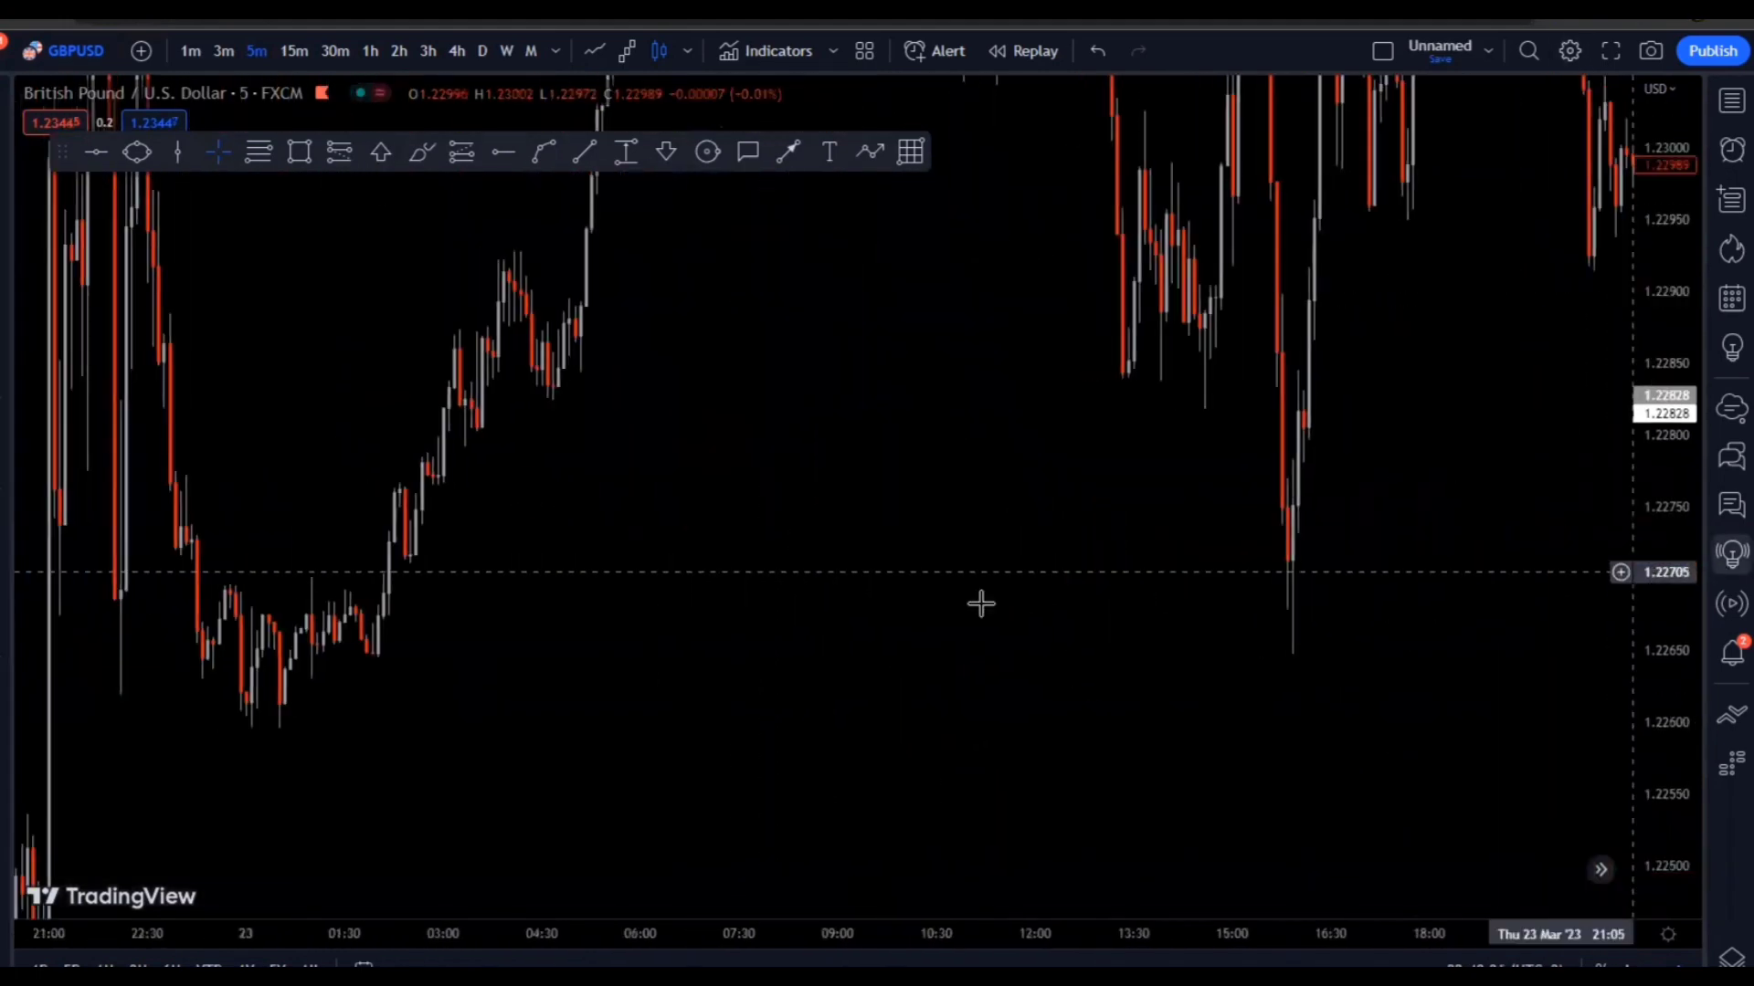
pyautogui.scroll(2, 980, 603)
pyautogui.scroll(2, 958, 578)
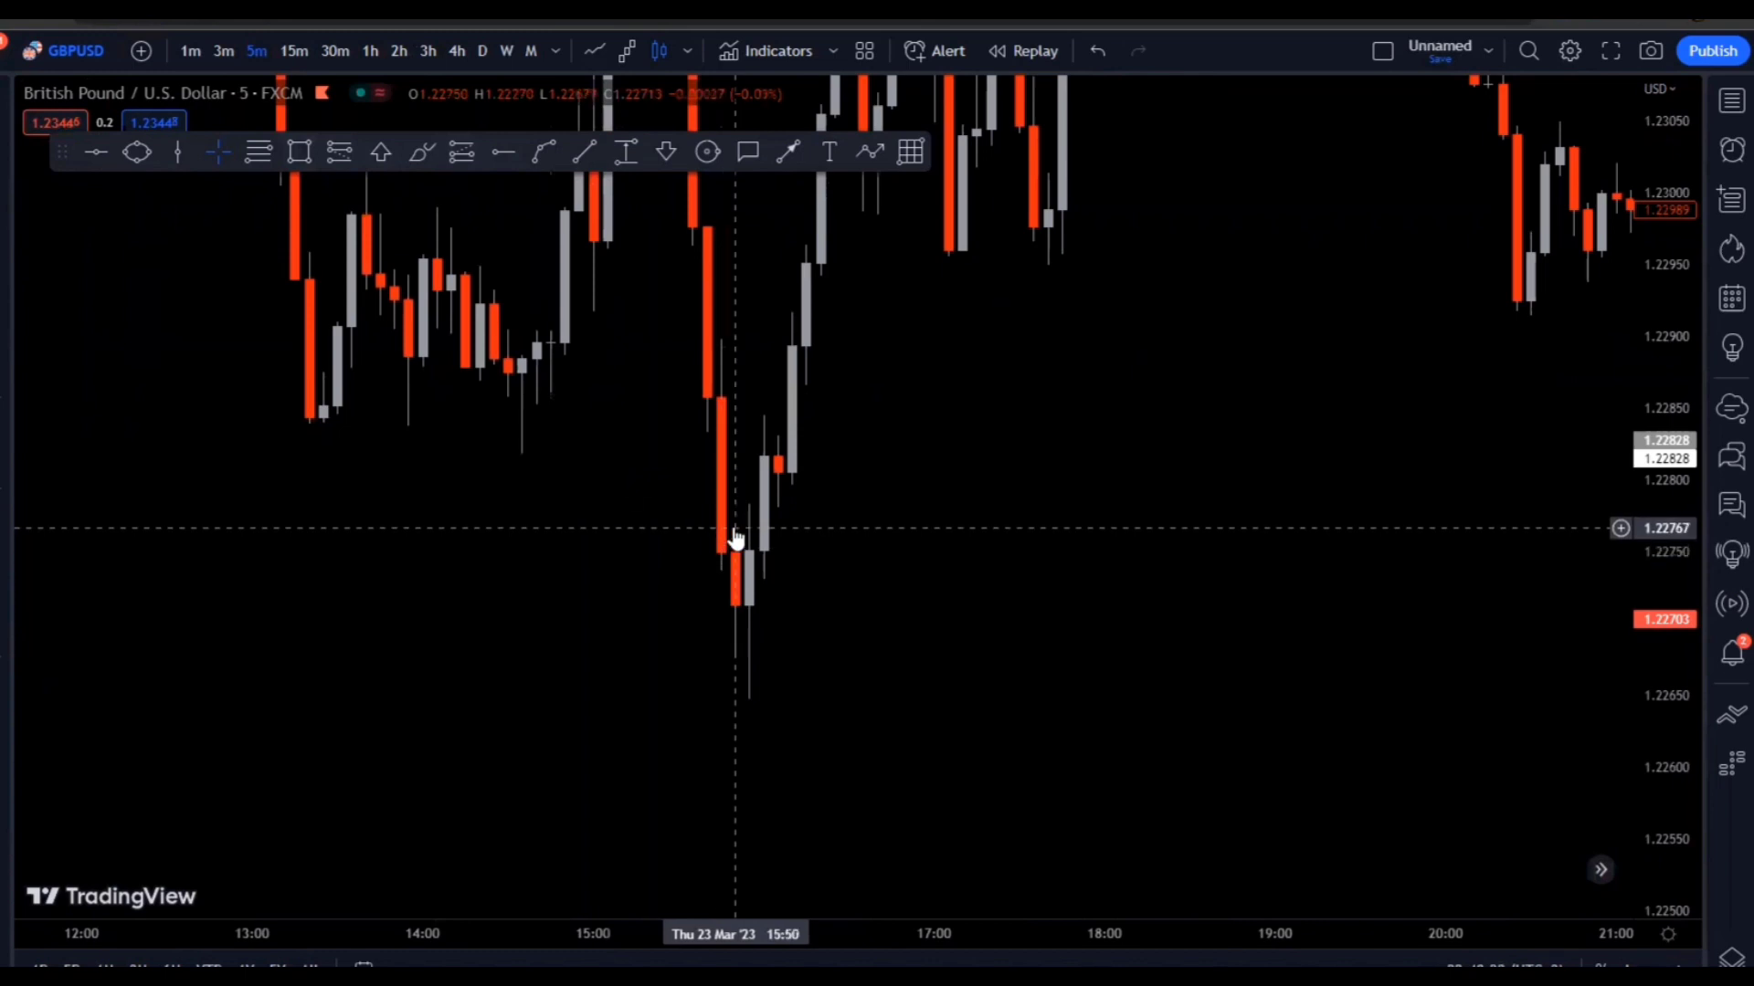
pyautogui.click(300, 152)
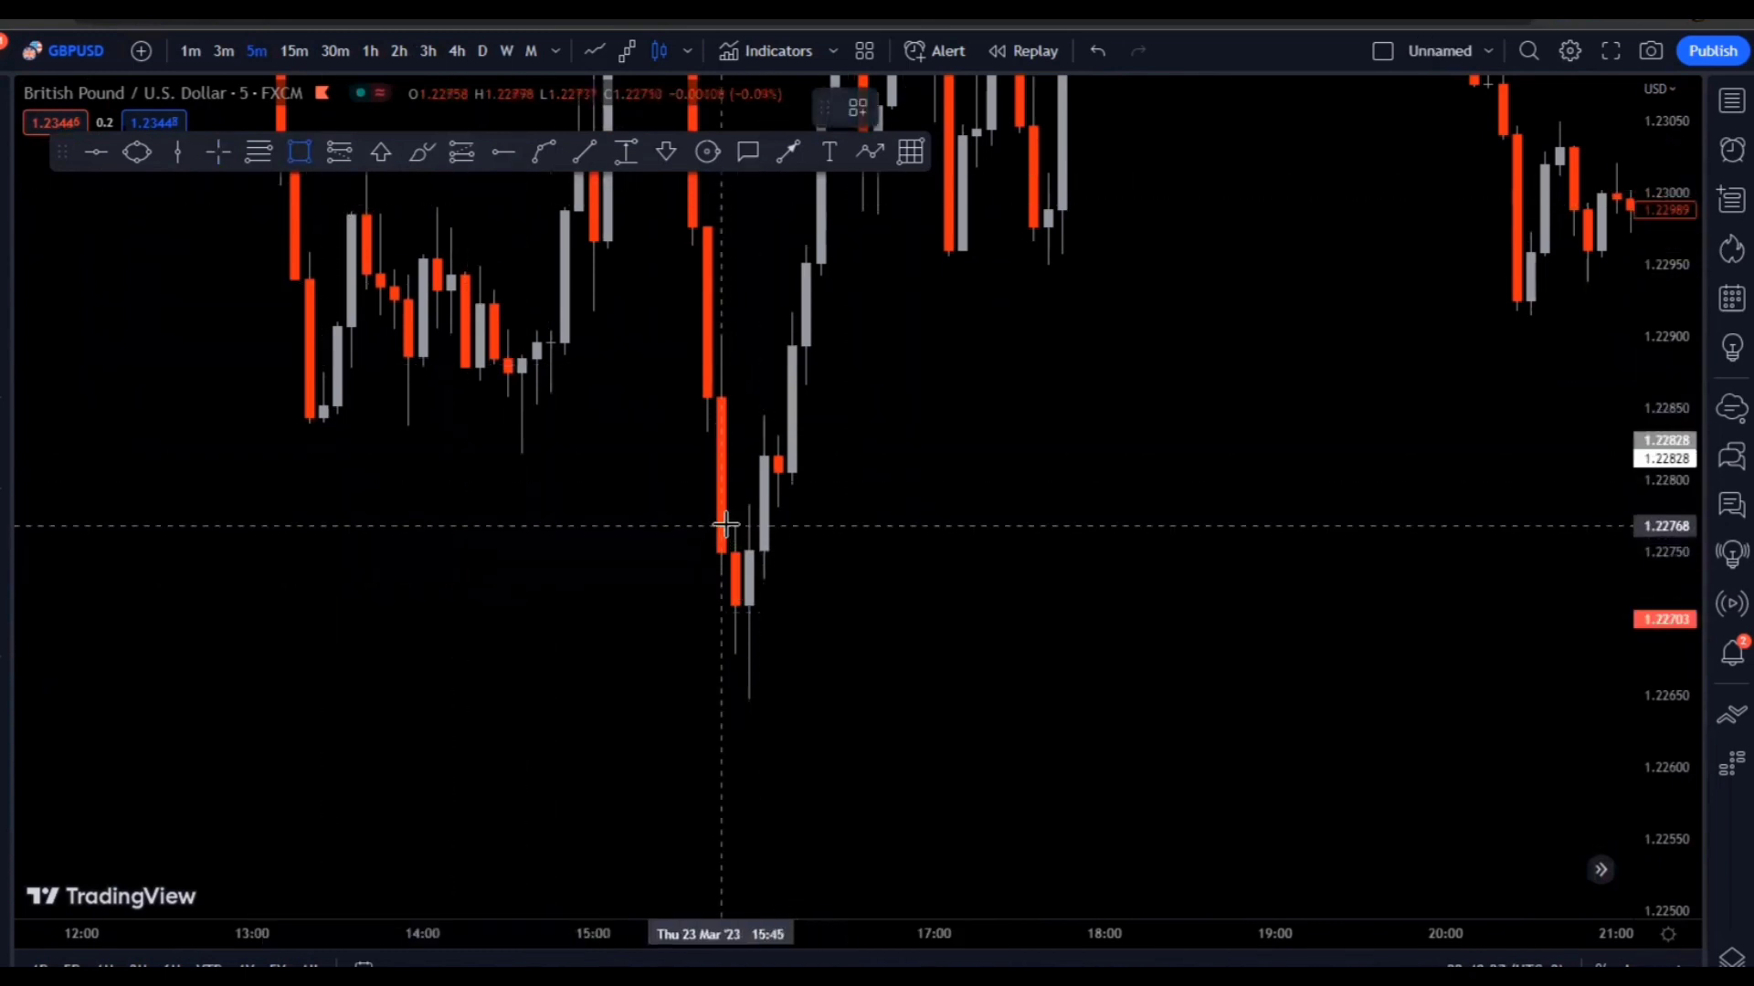
# Draw a grey zone over the 23 March 15:55 low candles and shift its left edge one candle
pyautogui.moveTo(761, 532); pyautogui.dragTo(1573, 654)
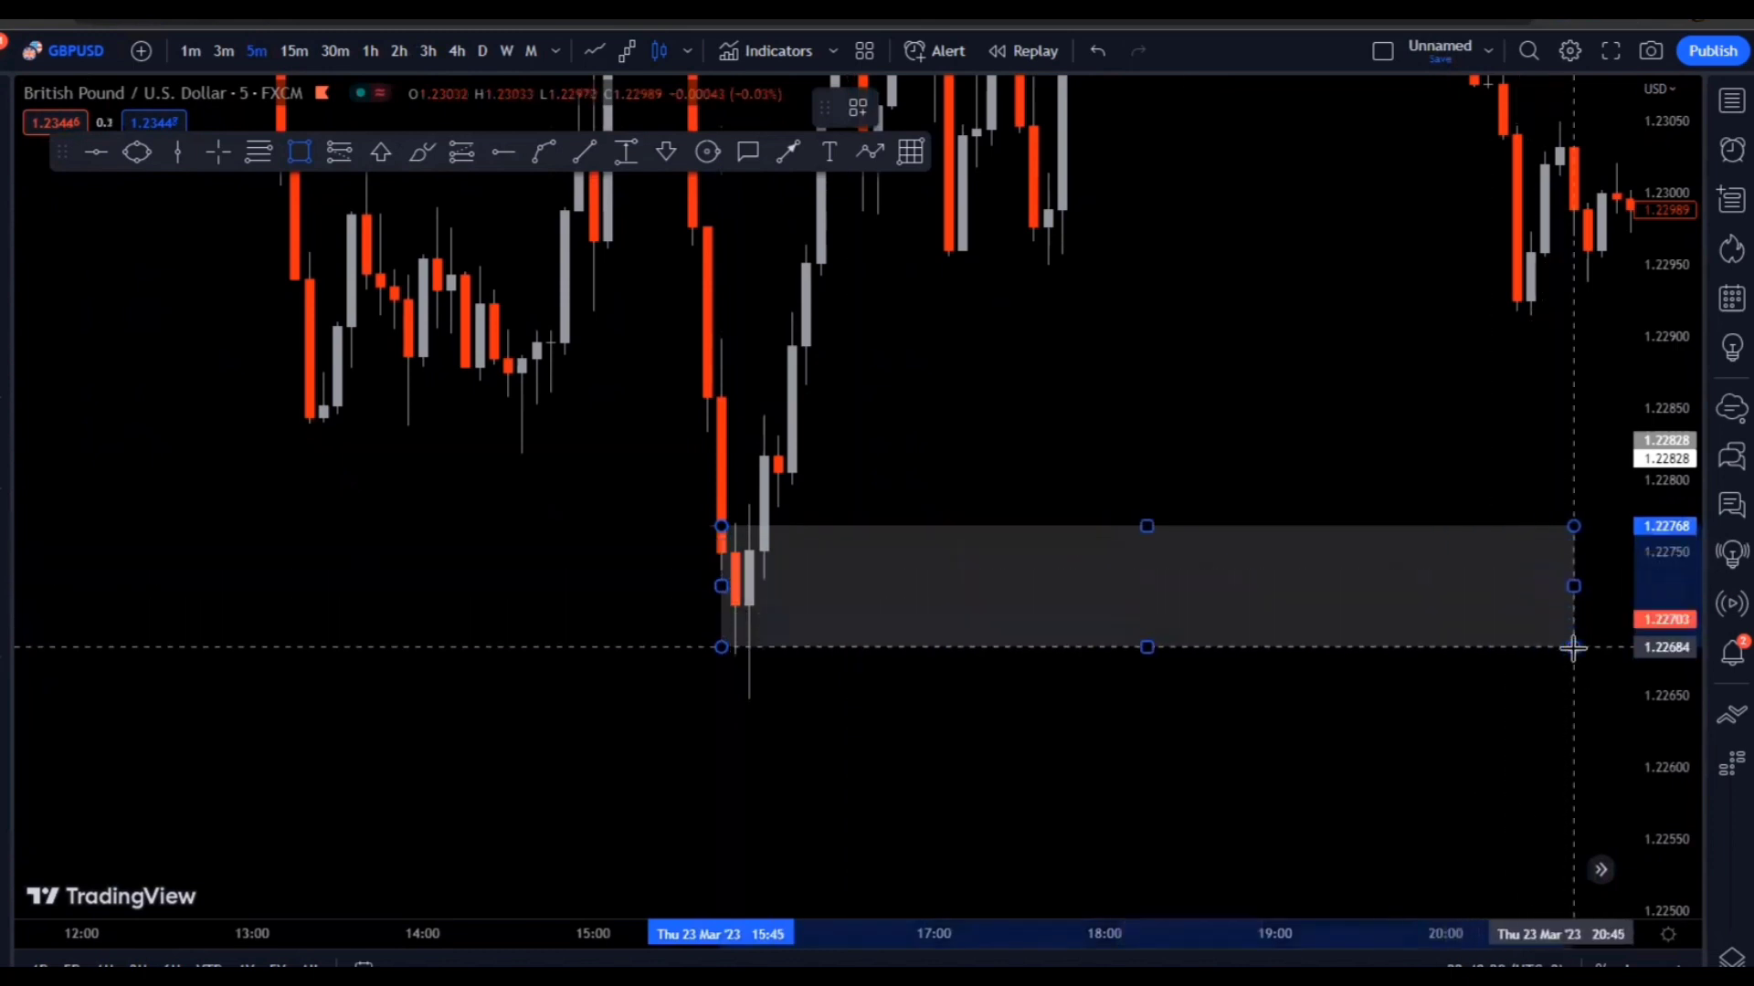
pyautogui.click(744, 704)
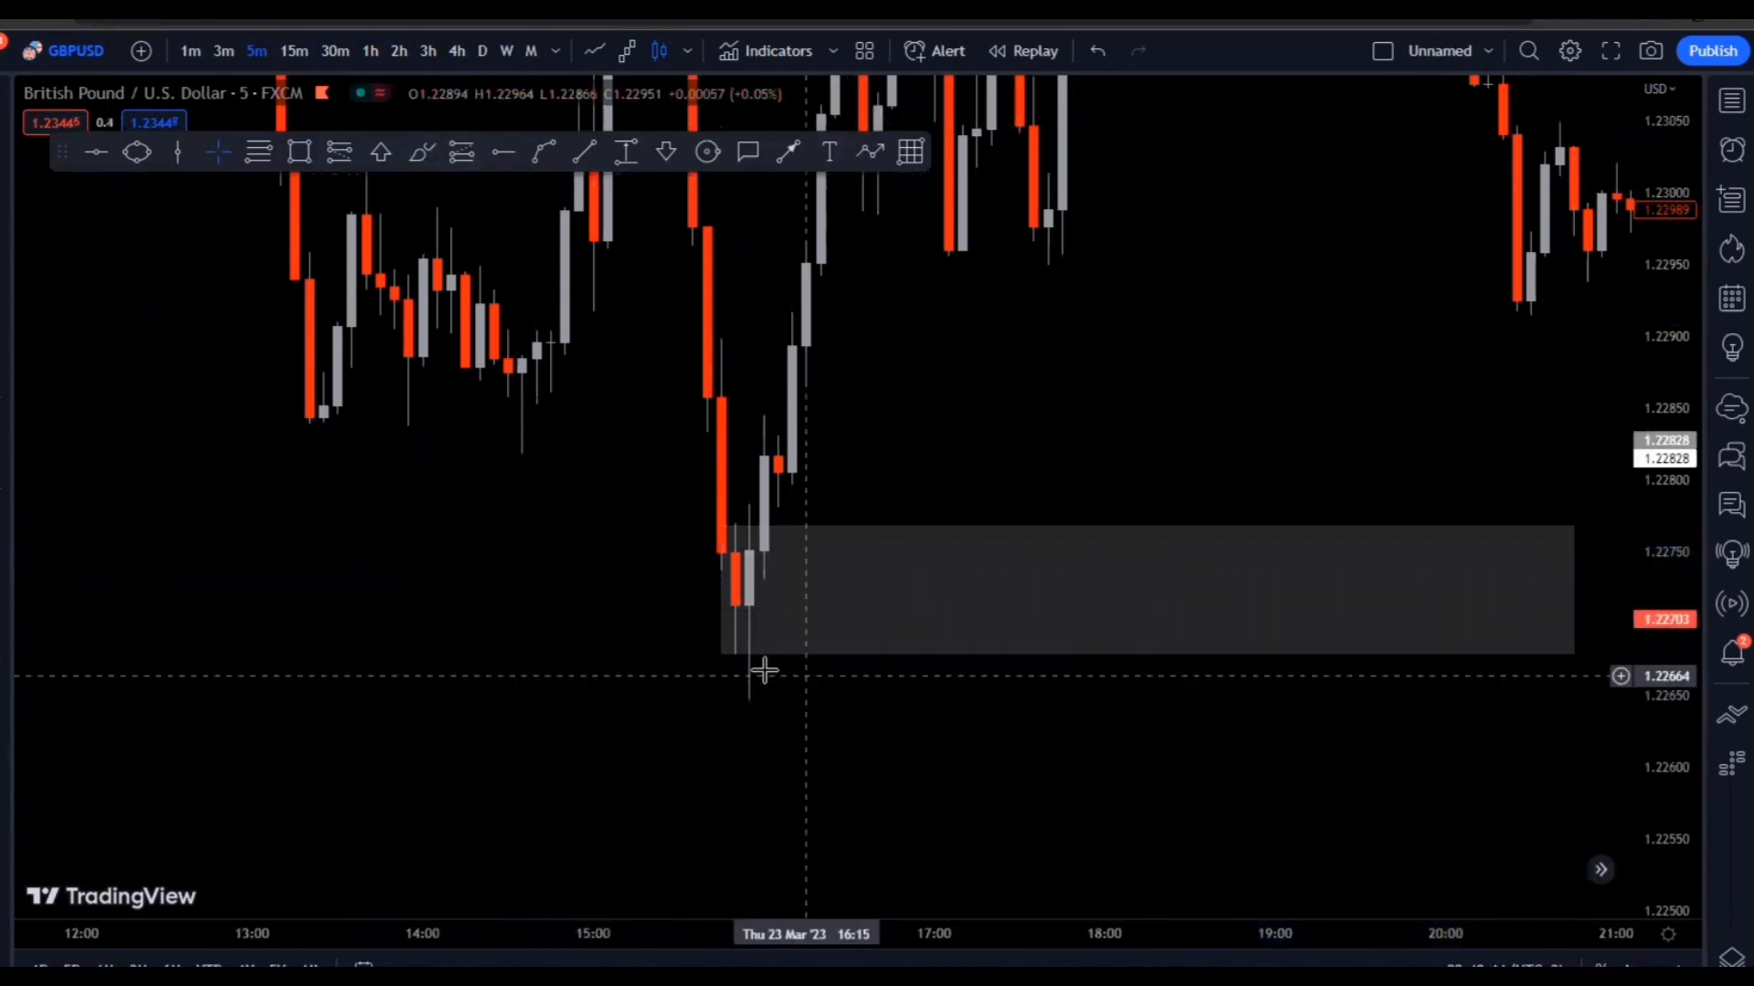
pyautogui.moveTo(721, 654); pyautogui.dragTo(745, 650)
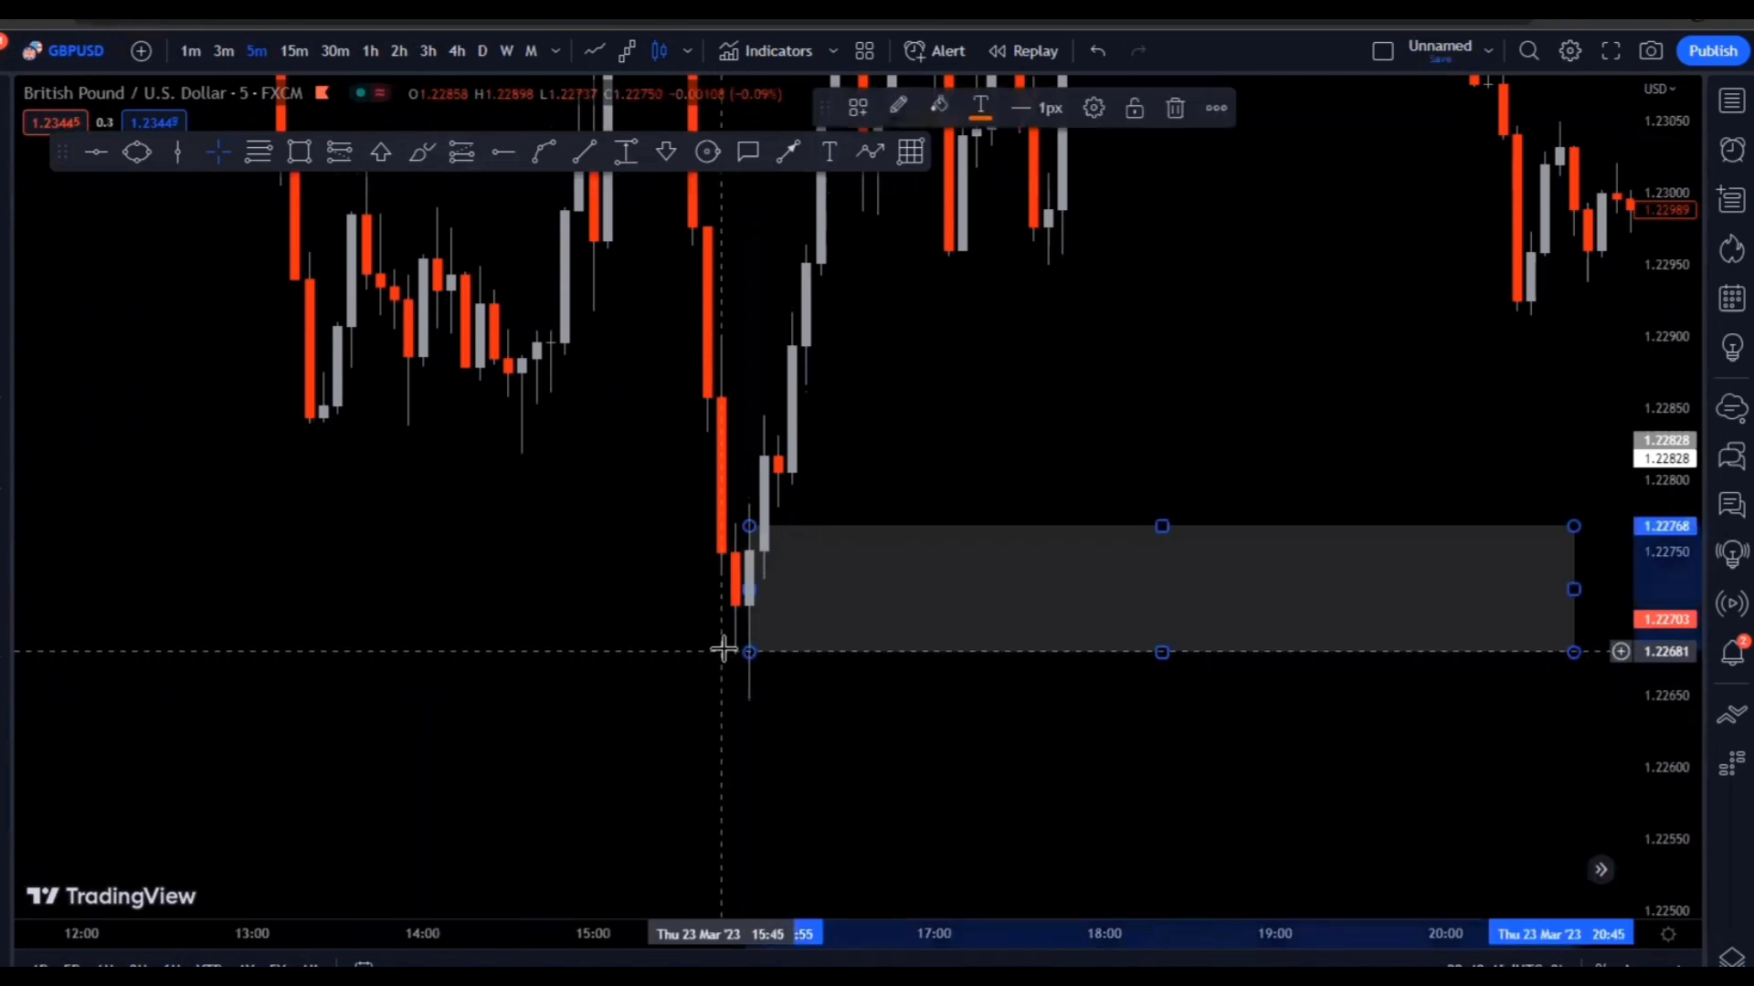
# Try a short trend line at the candle low, raise the zone's top edge, then delete the yellow line
pyautogui.click(577, 153)
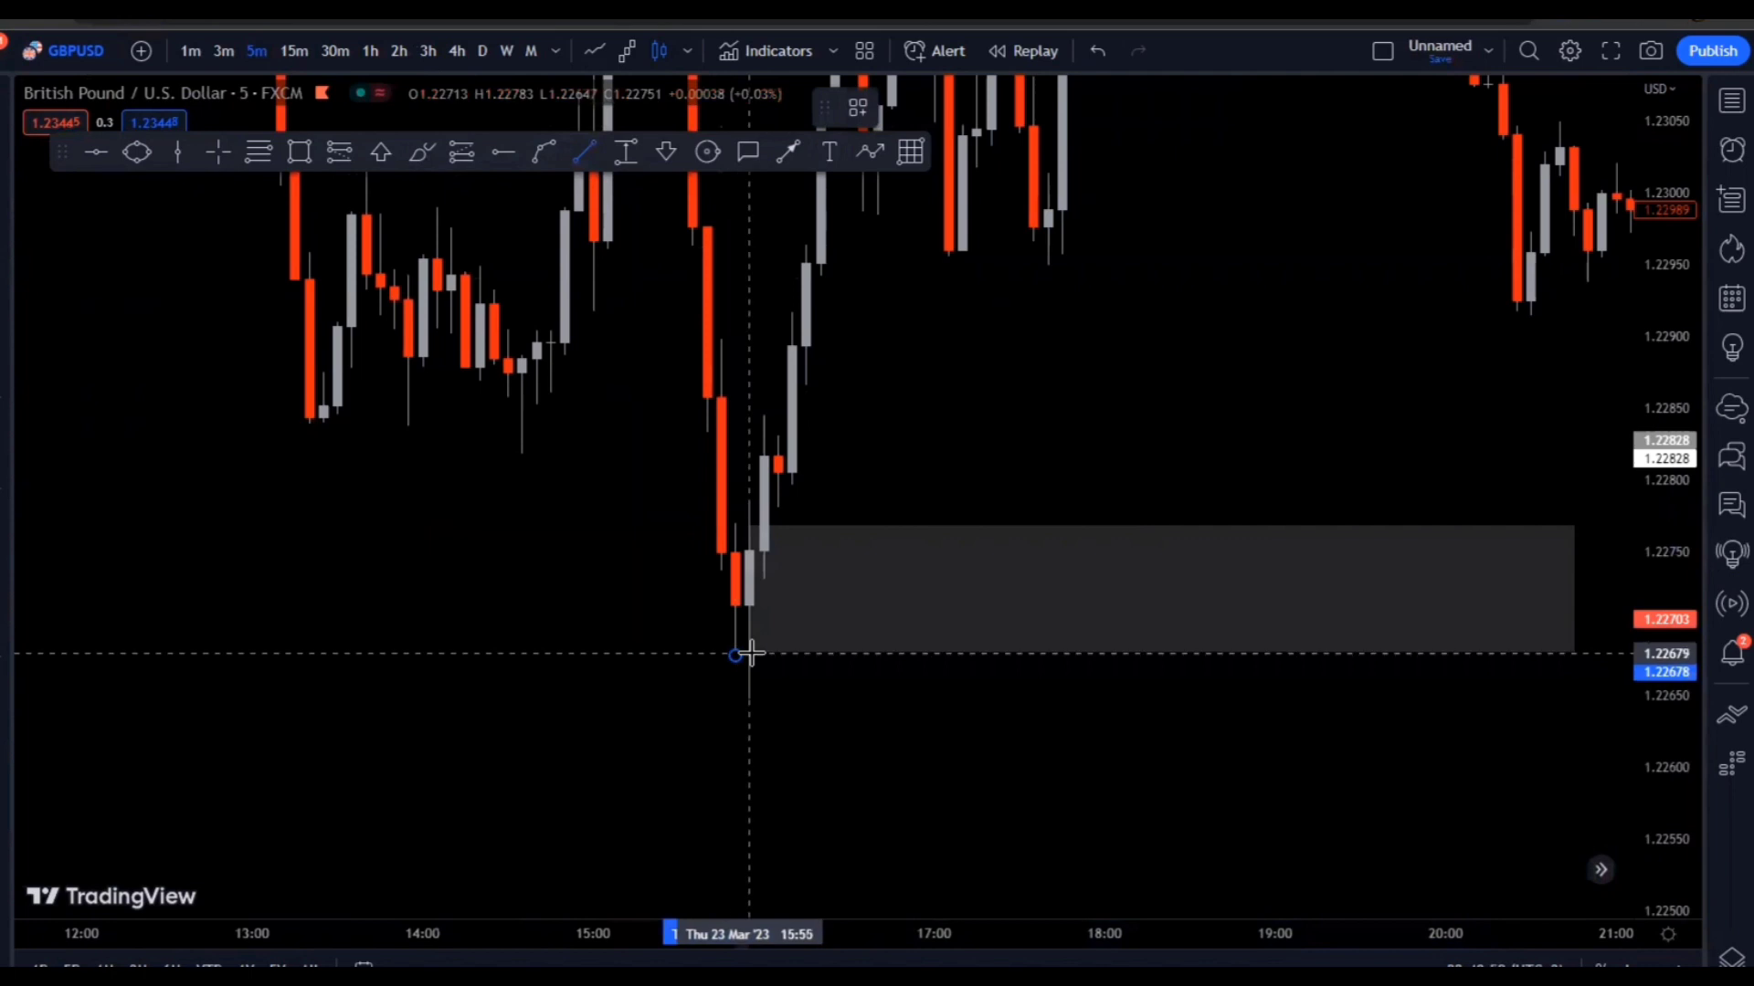
pyautogui.click(749, 654)
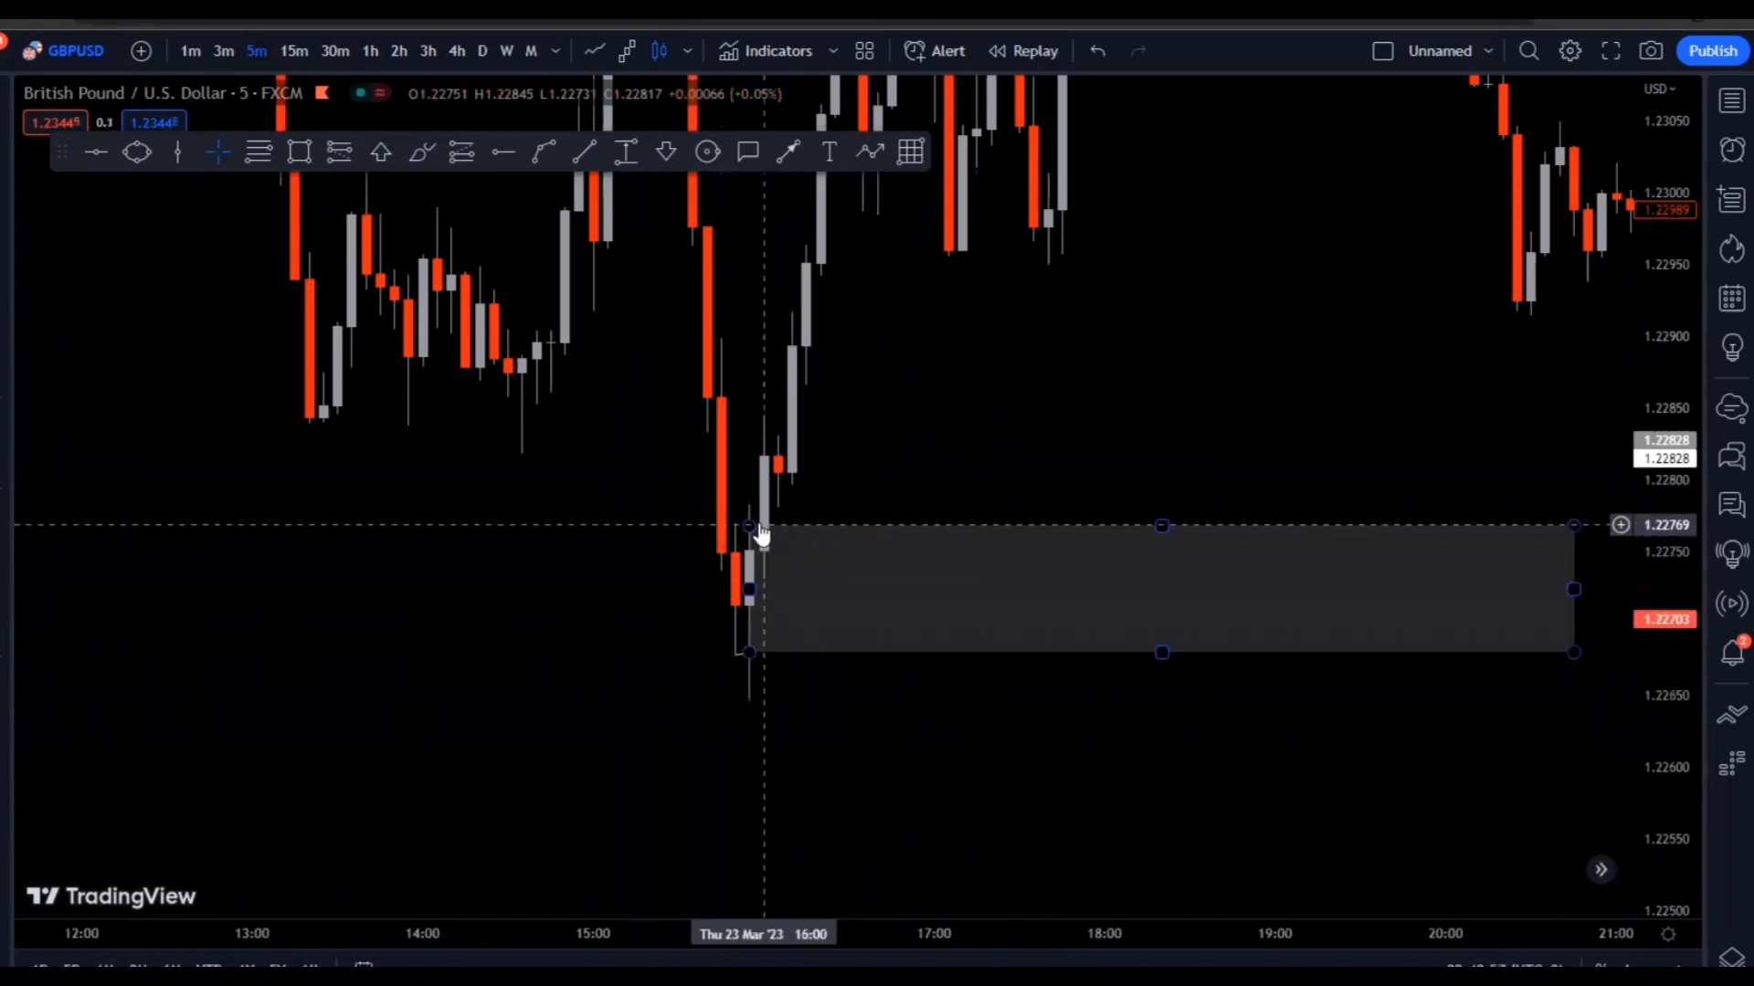
pyautogui.moveTo(749, 528); pyautogui.dragTo(747, 512)
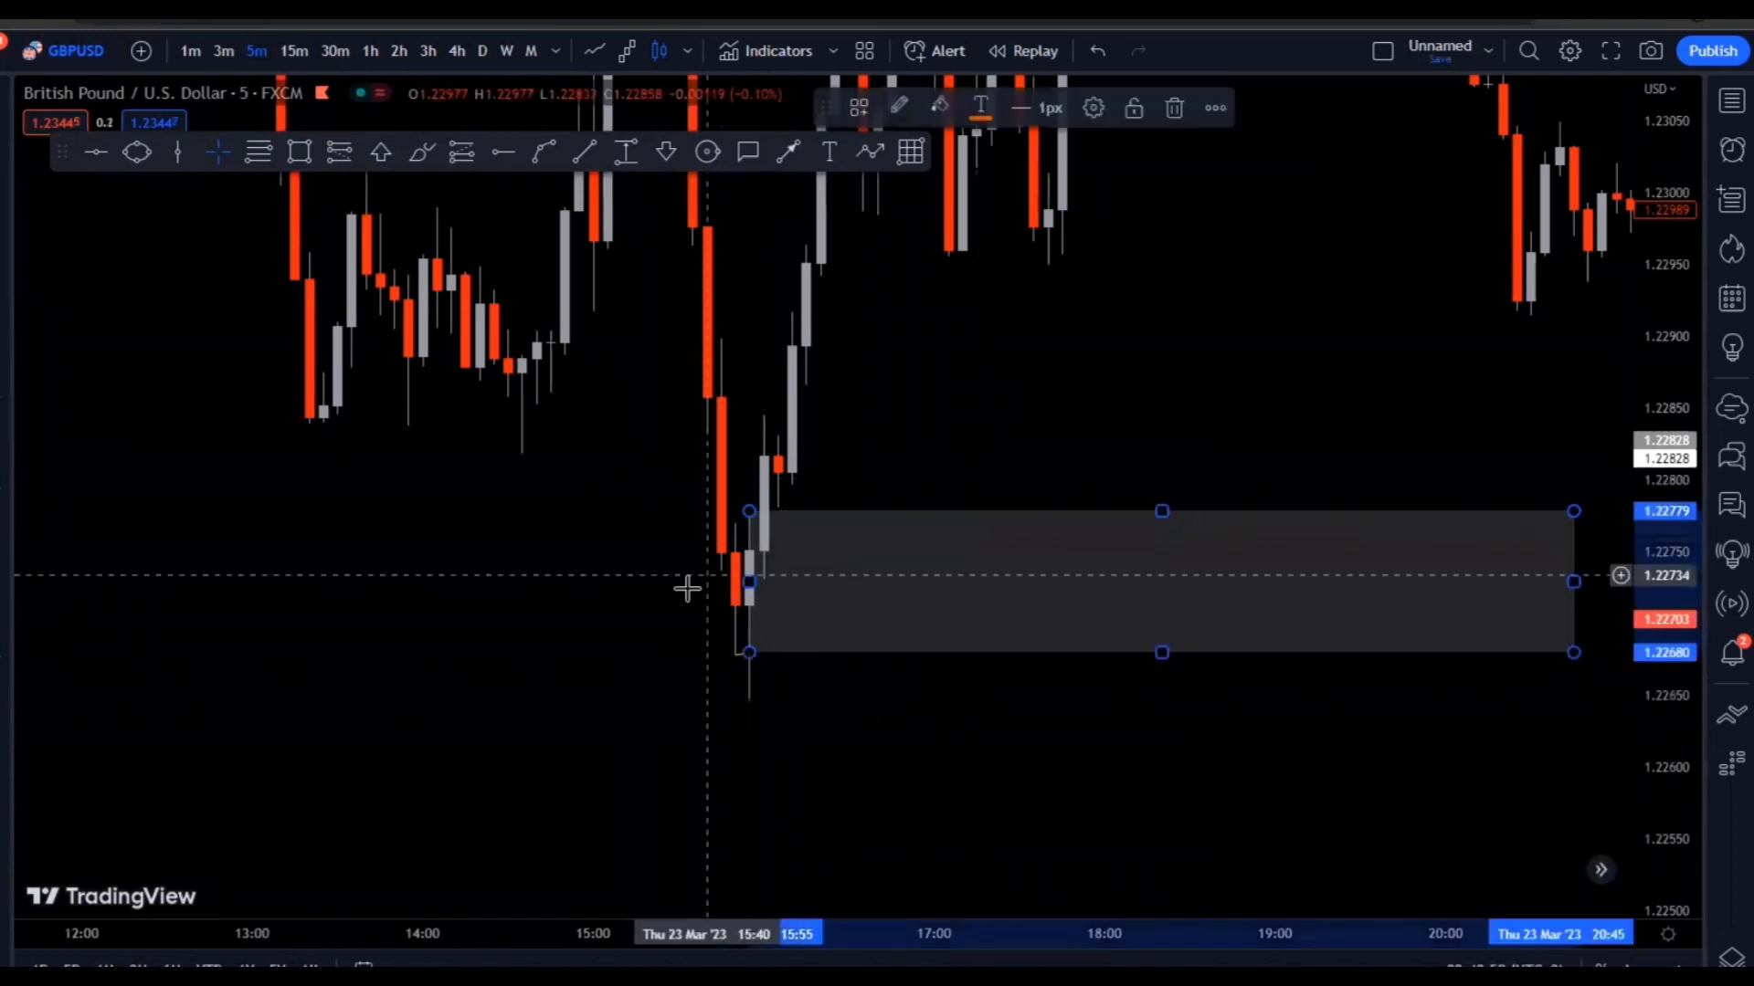
pyautogui.click(748, 654)
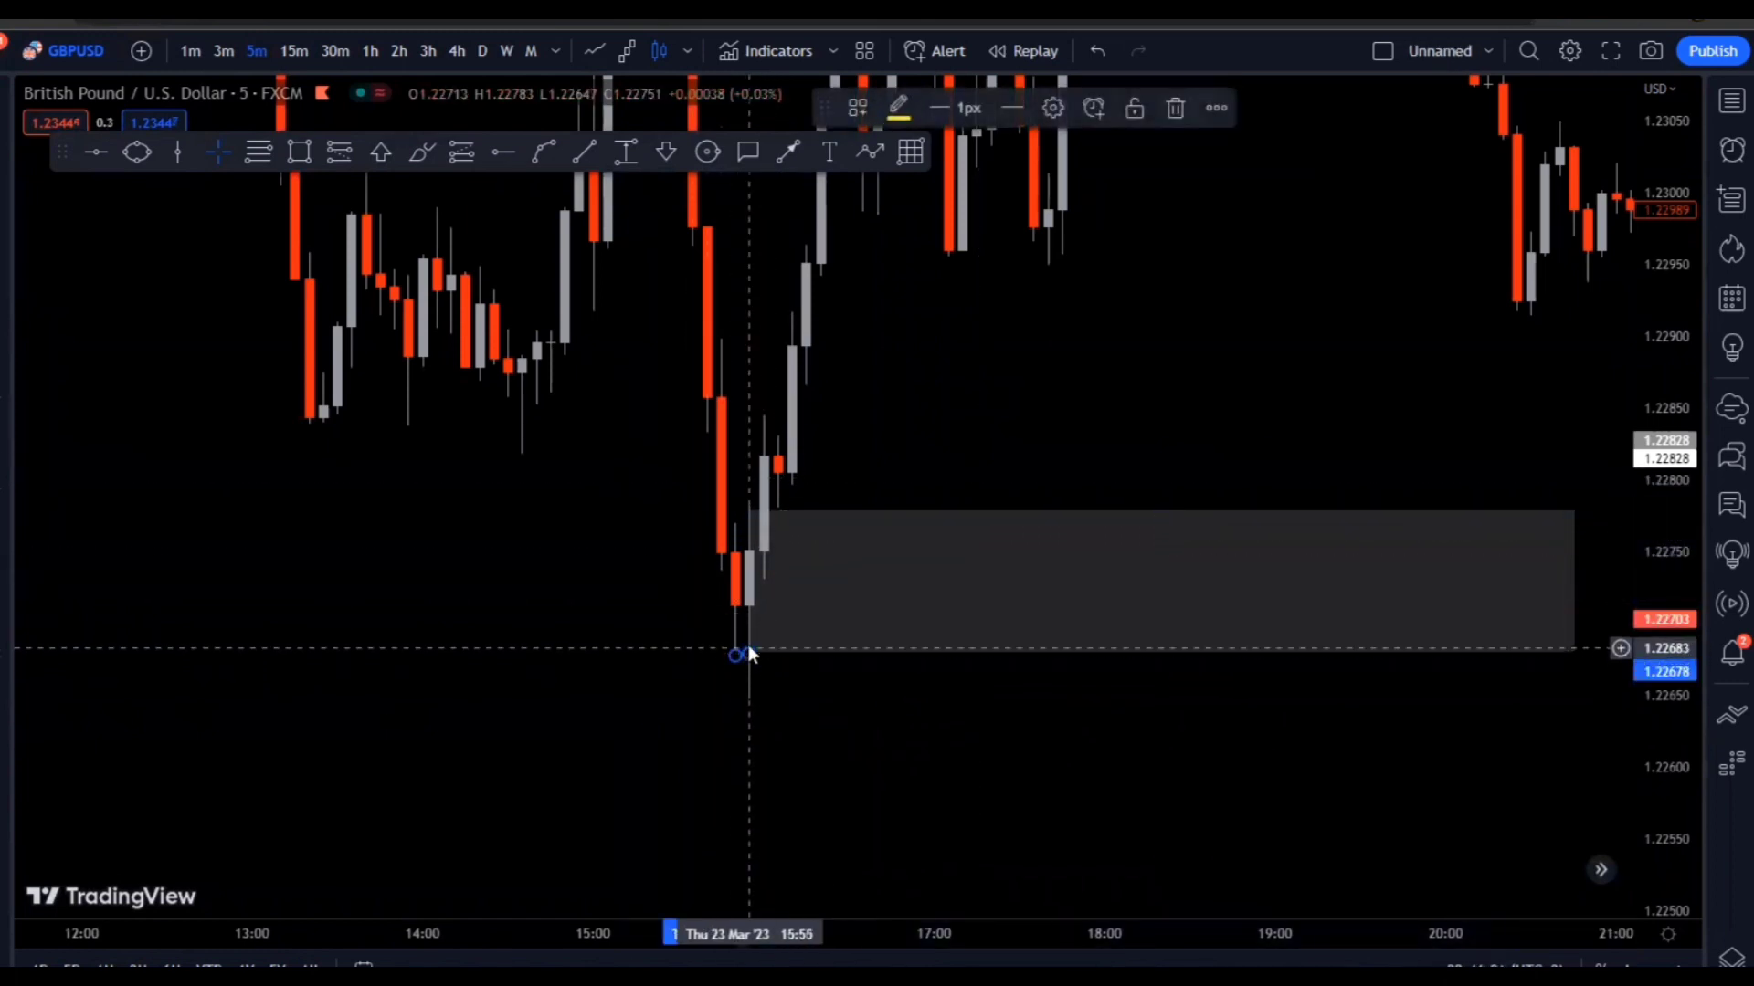
pyautogui.click(650, 679)
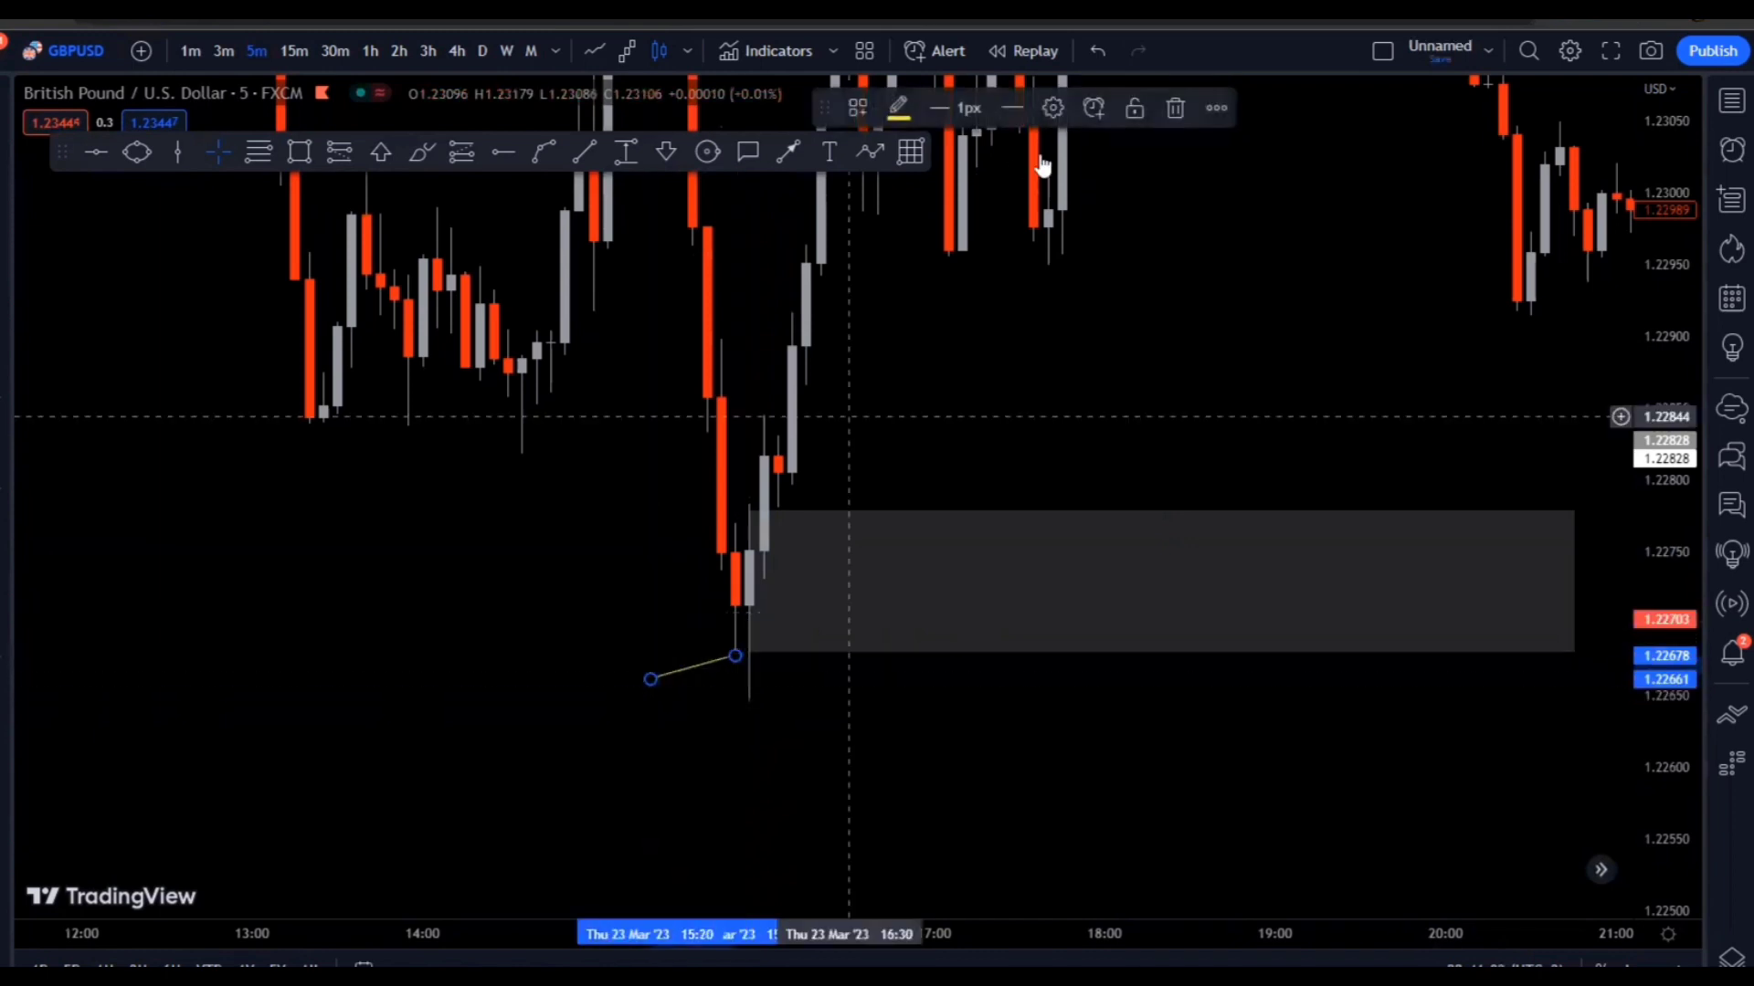
pyautogui.click(1173, 110)
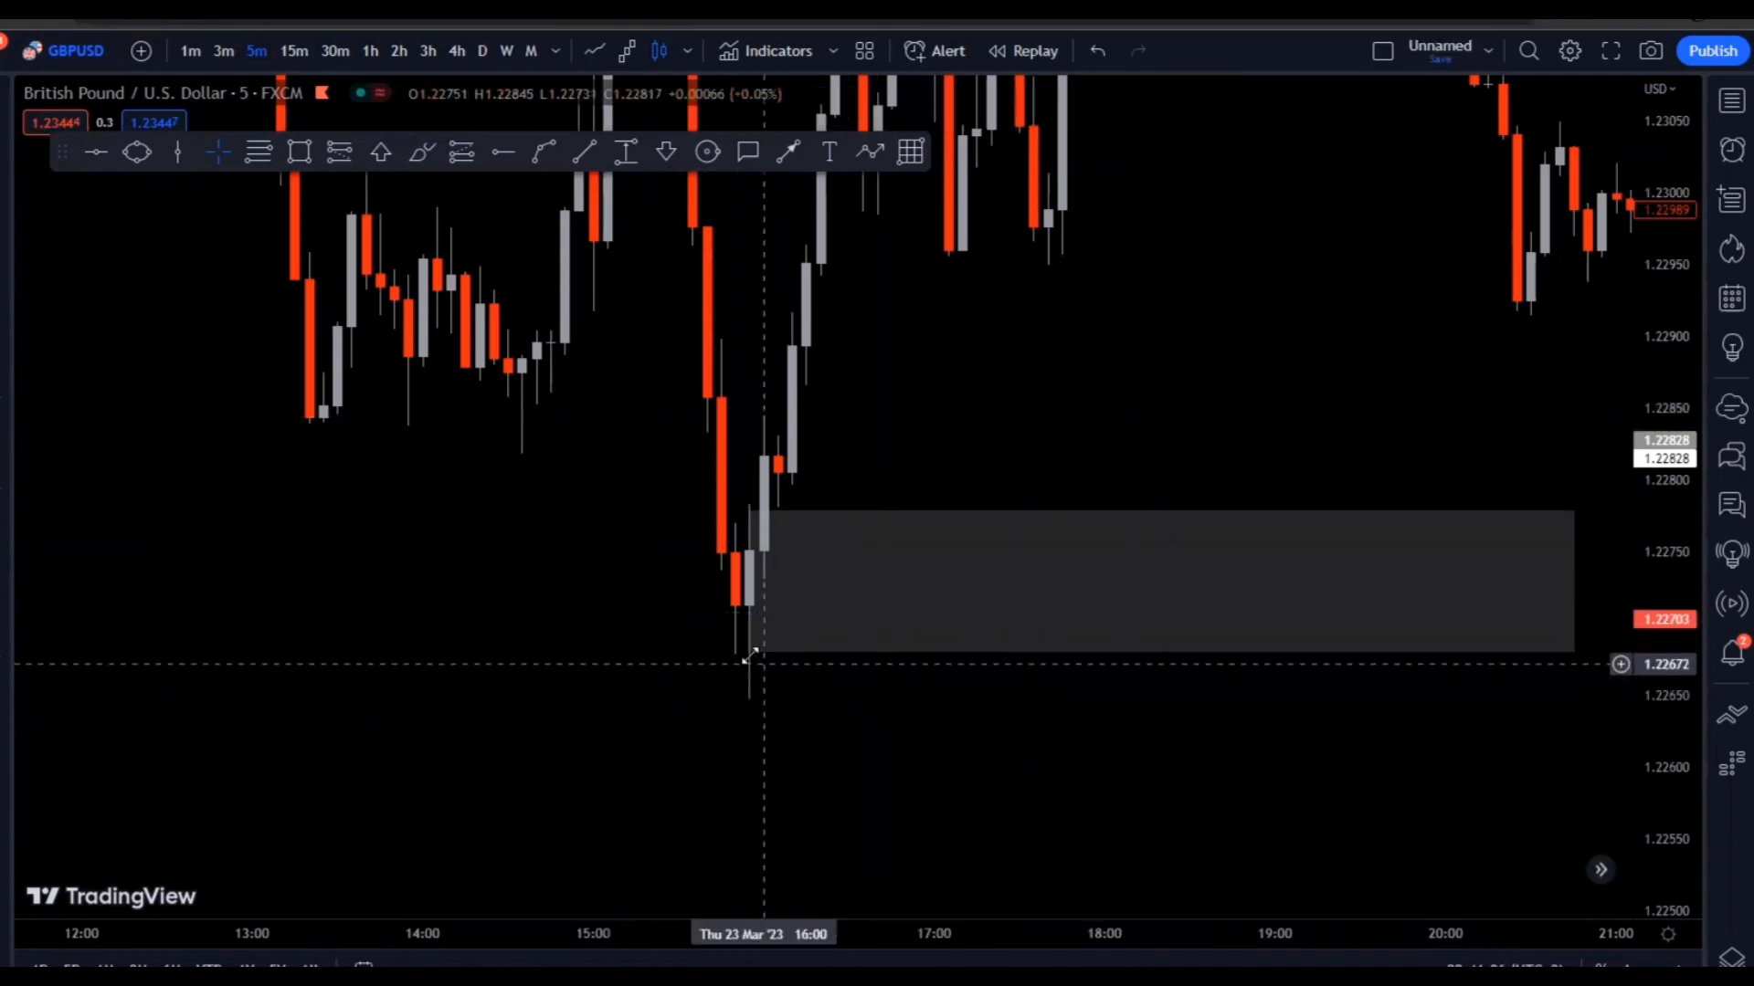
# Extend the grey zone's bottom down to about 1.2264, compress the price scale, and show the watchlist
pyautogui.moveTo(748, 654); pyautogui.dragTo(748, 704)
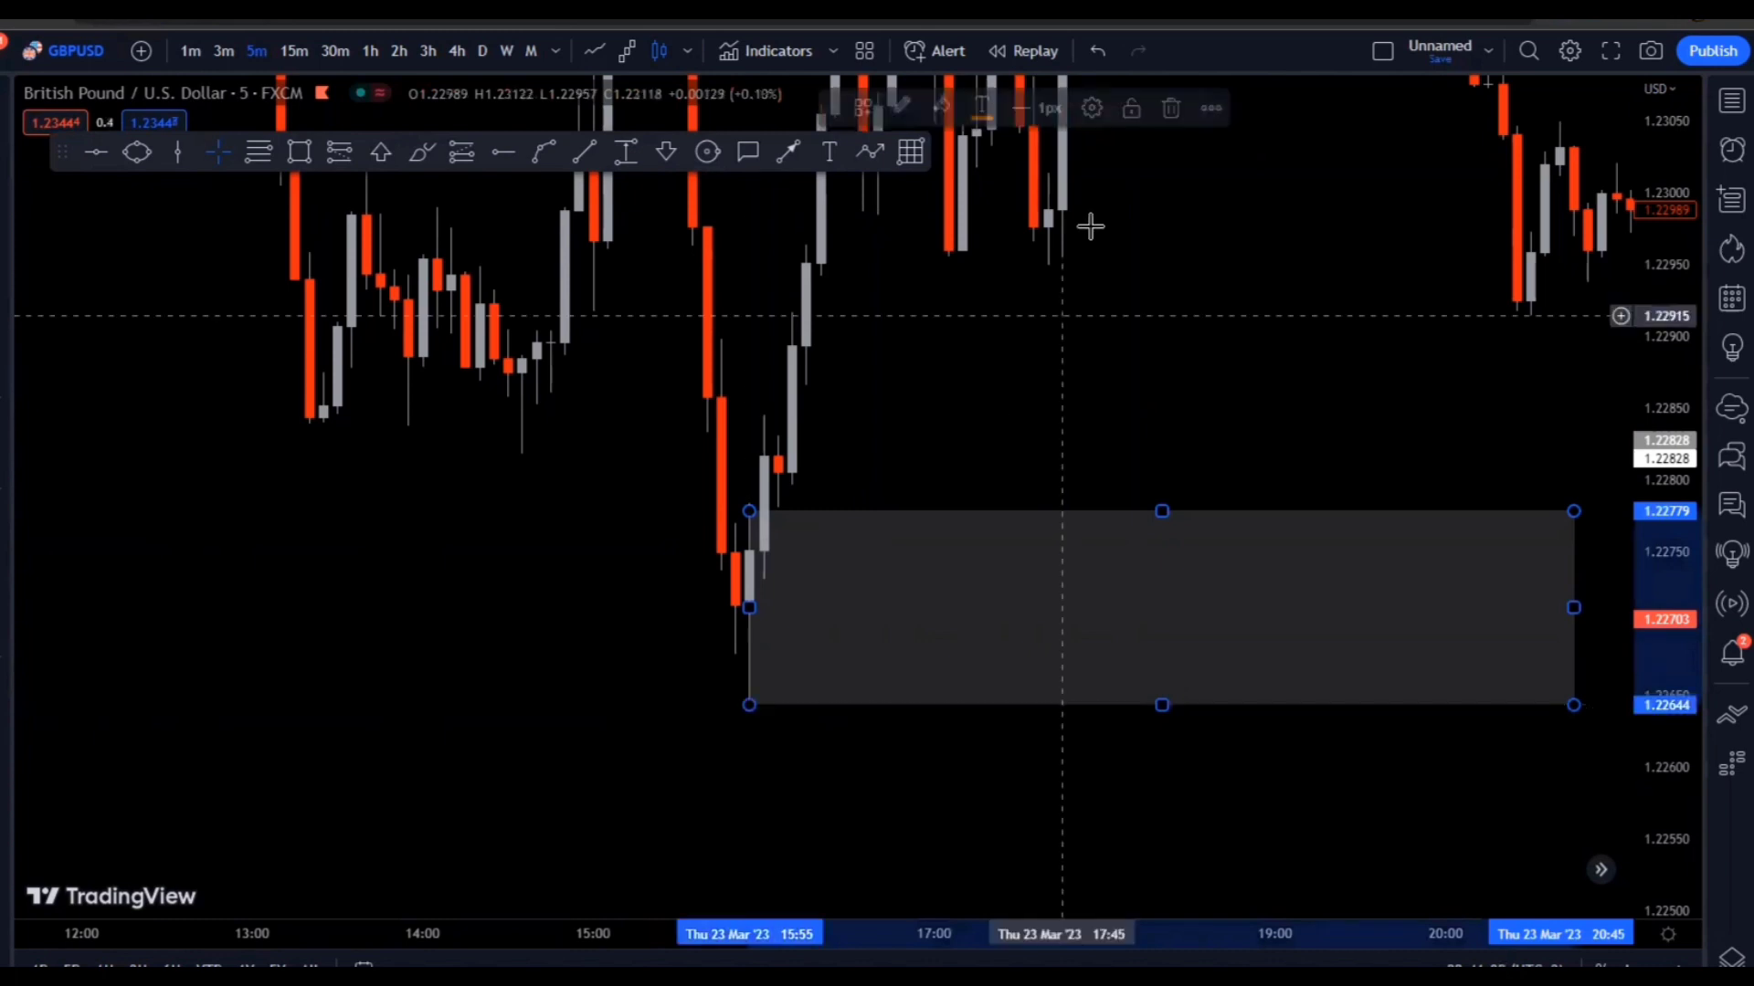
pyautogui.moveTo(1088, 228); pyautogui.dragTo(1180, 275)
pyautogui.moveTo(1662, 439); pyautogui.dragTo(1662, 512)
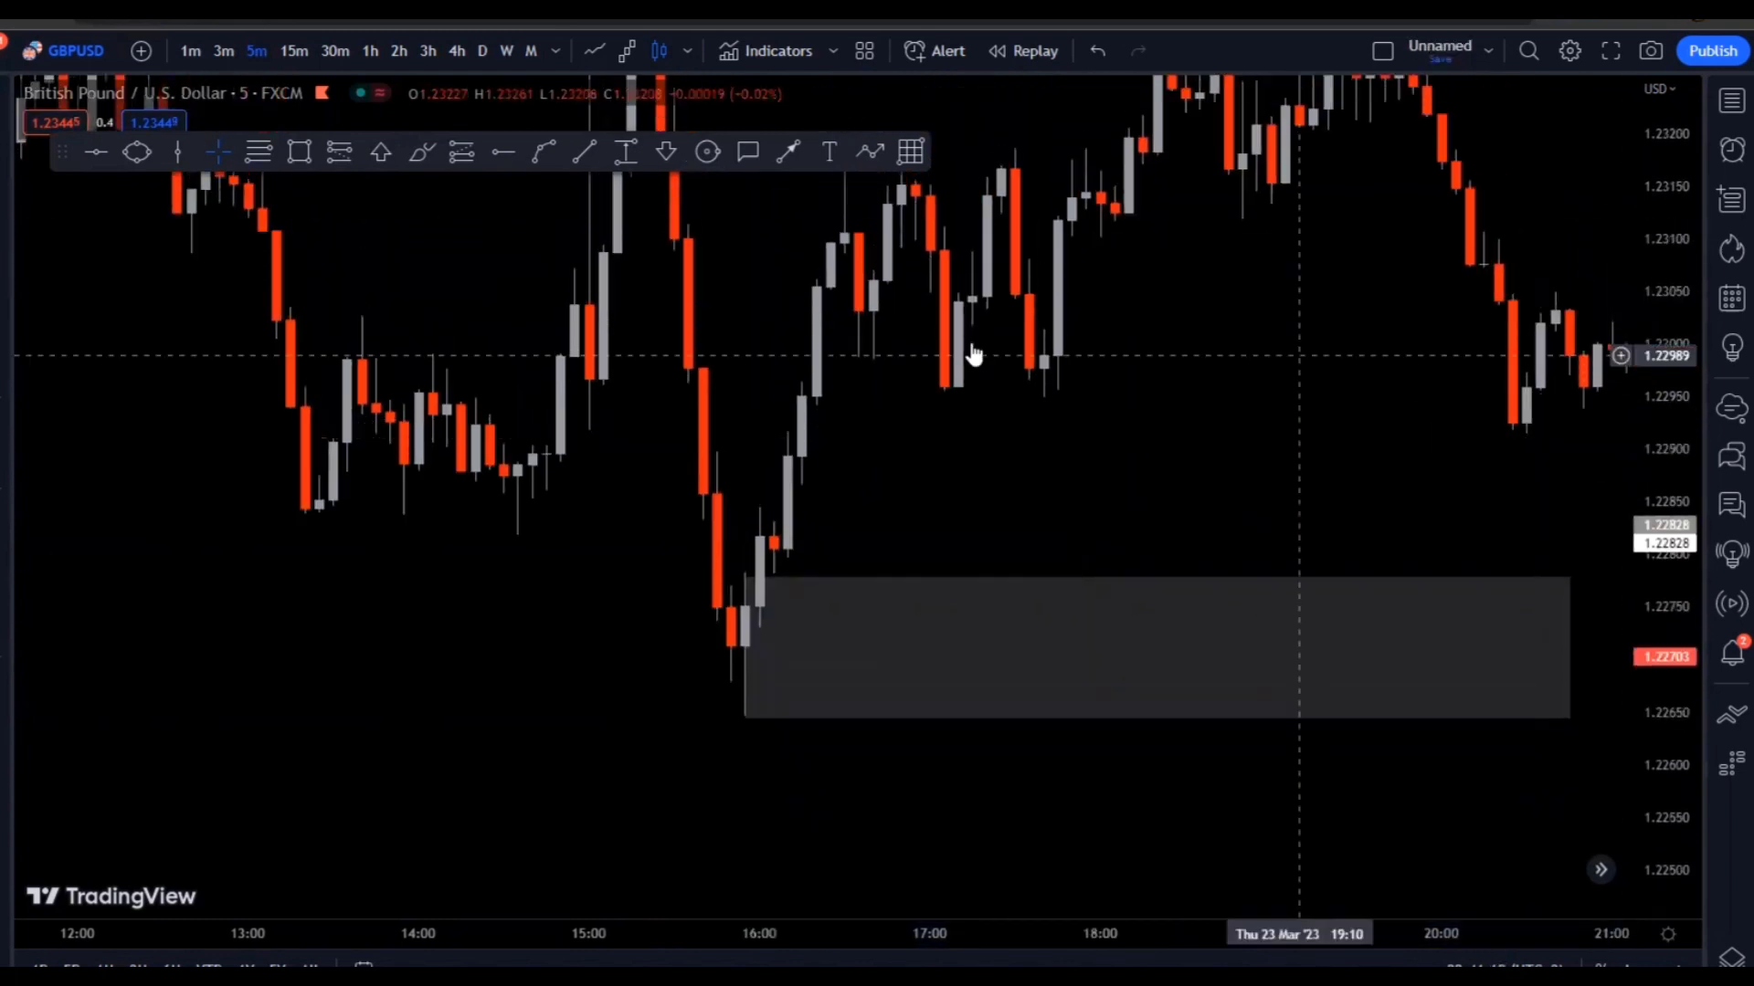
pyautogui.click(1726, 107)
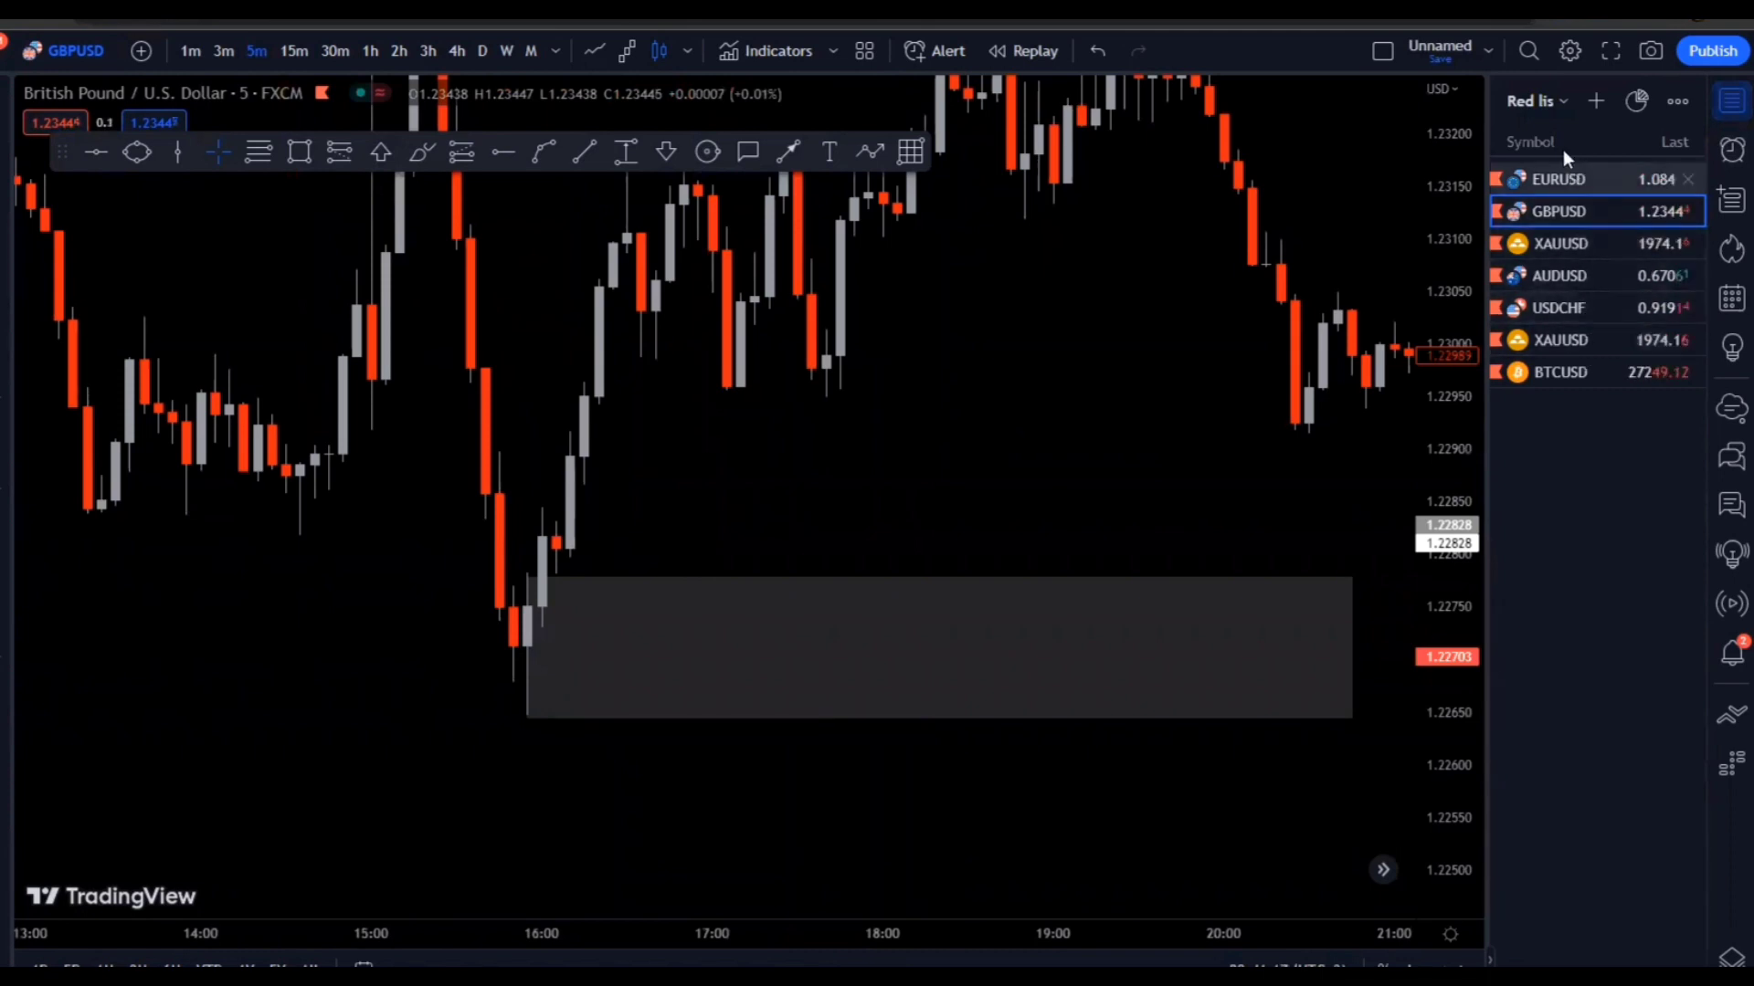
# Load NAS100U from the ALL PAIRS watchlist, reset the chart view, and set 30-minute candles
pyautogui.click(1562, 102)
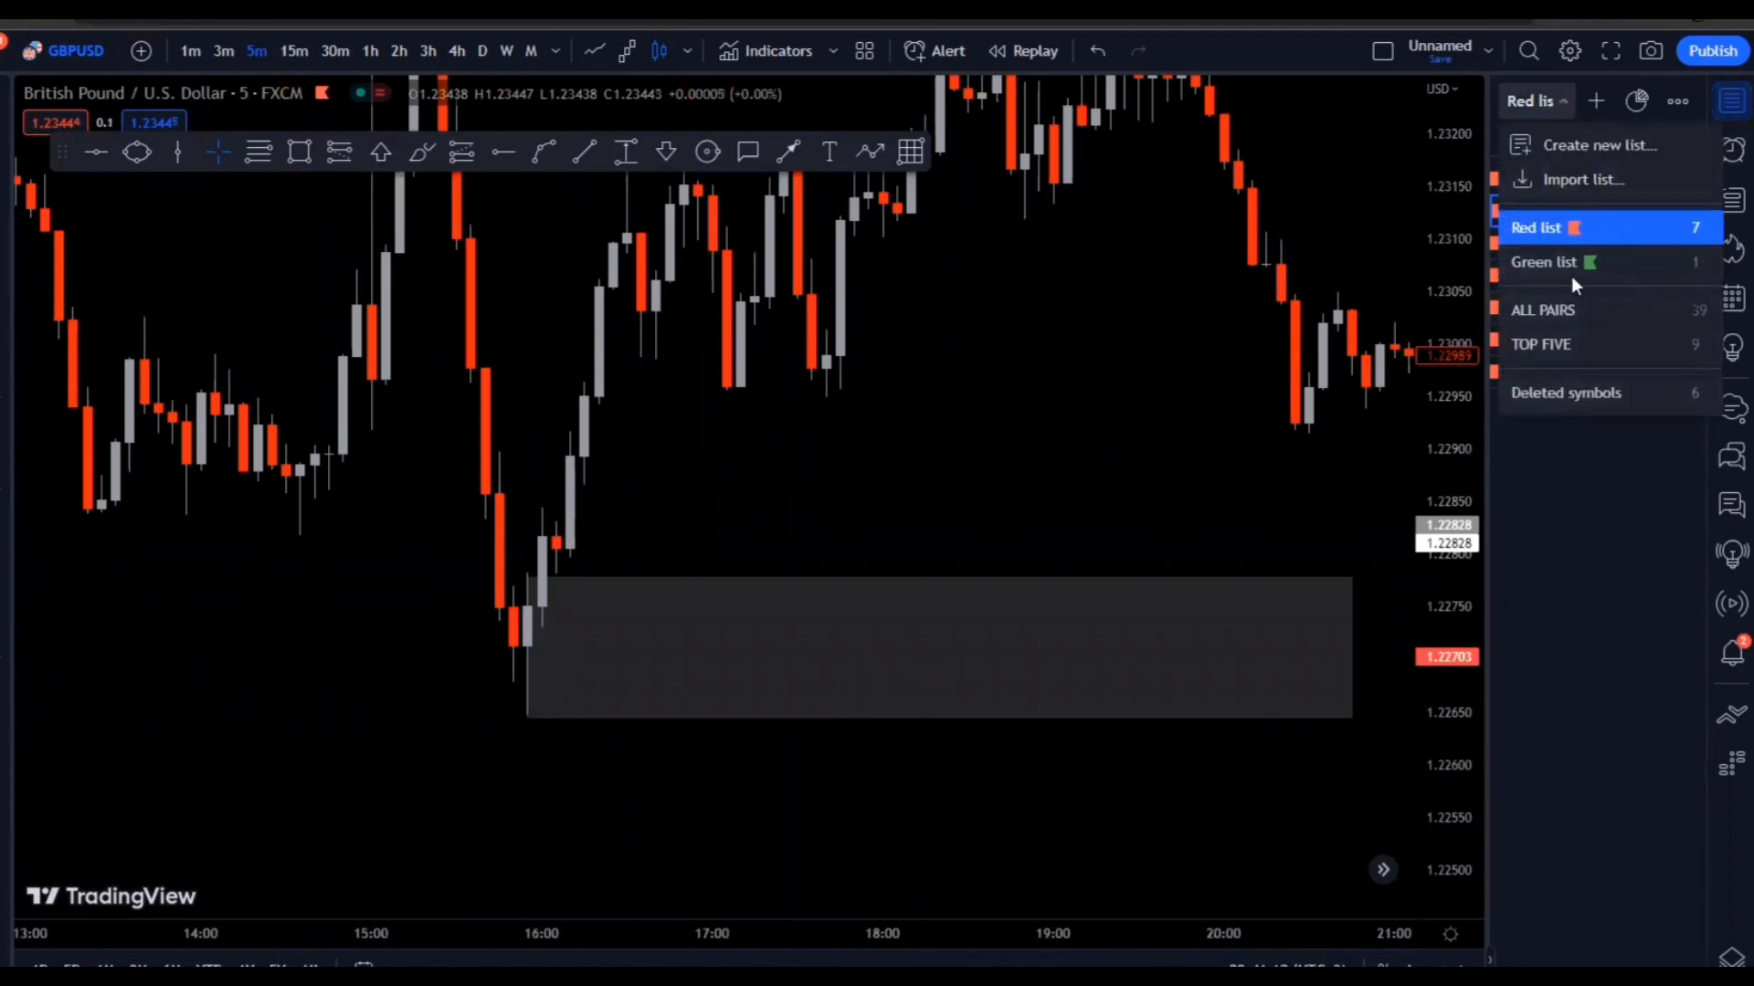
pyautogui.click(1574, 310)
pyautogui.scroll(-5, 1544, 493)
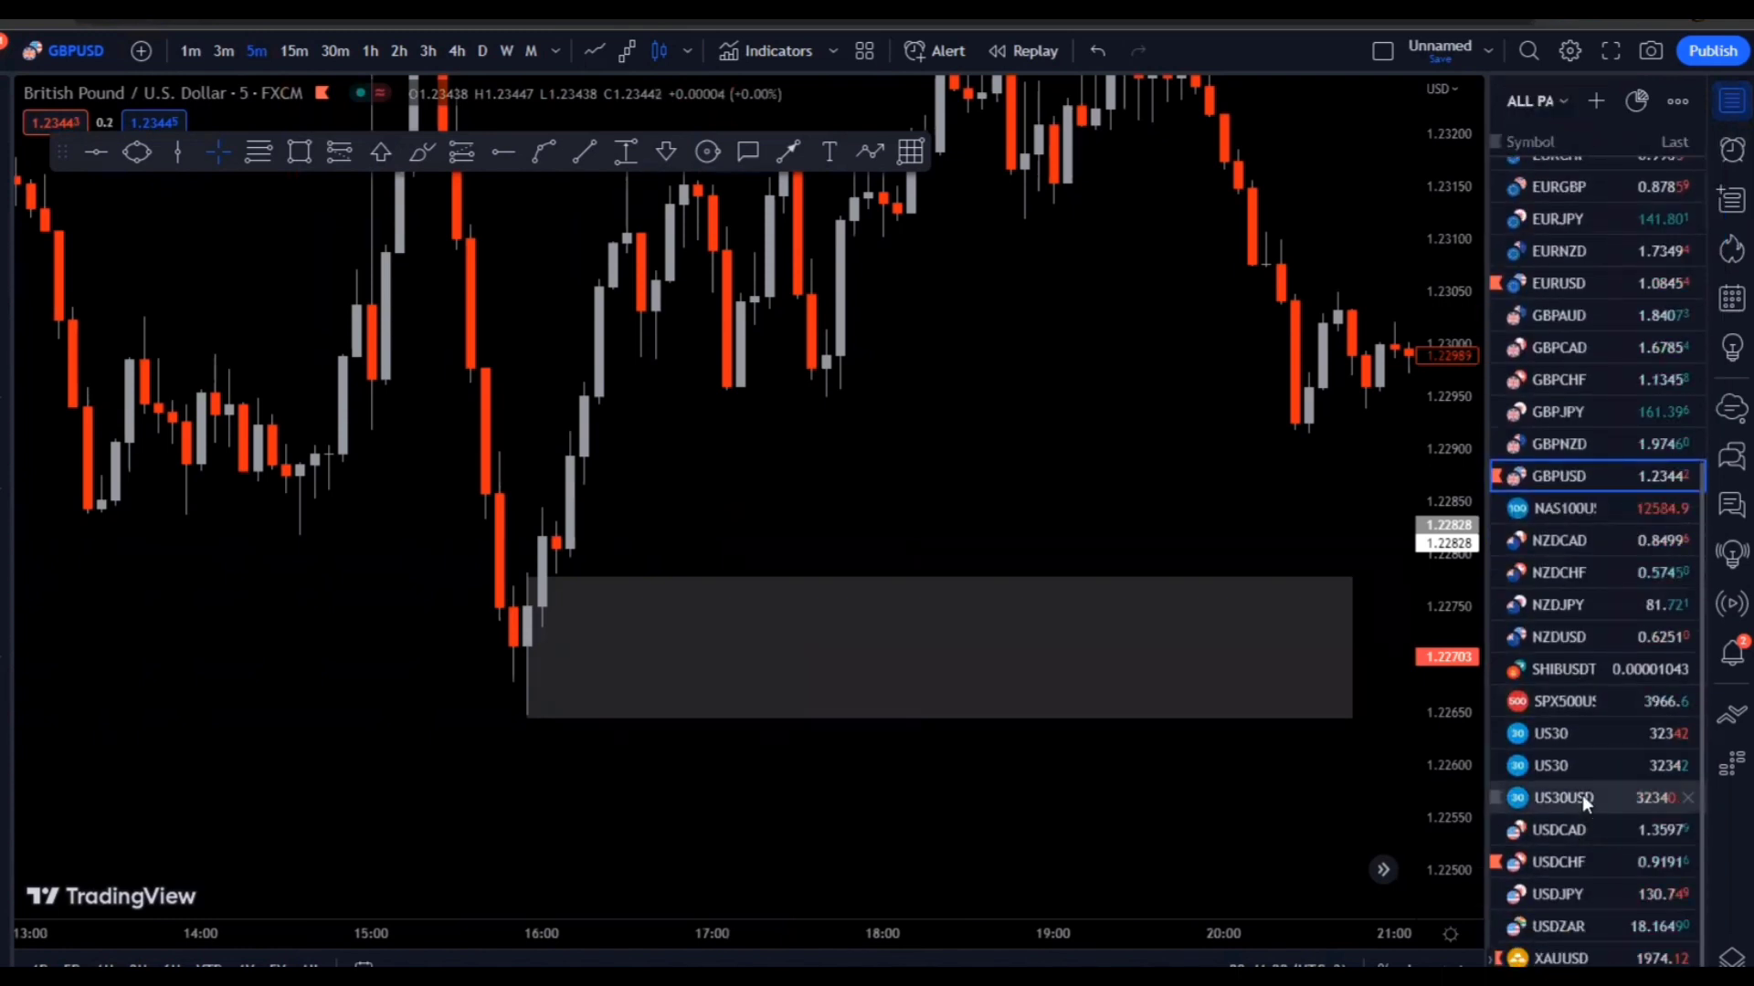
pyautogui.click(1594, 512)
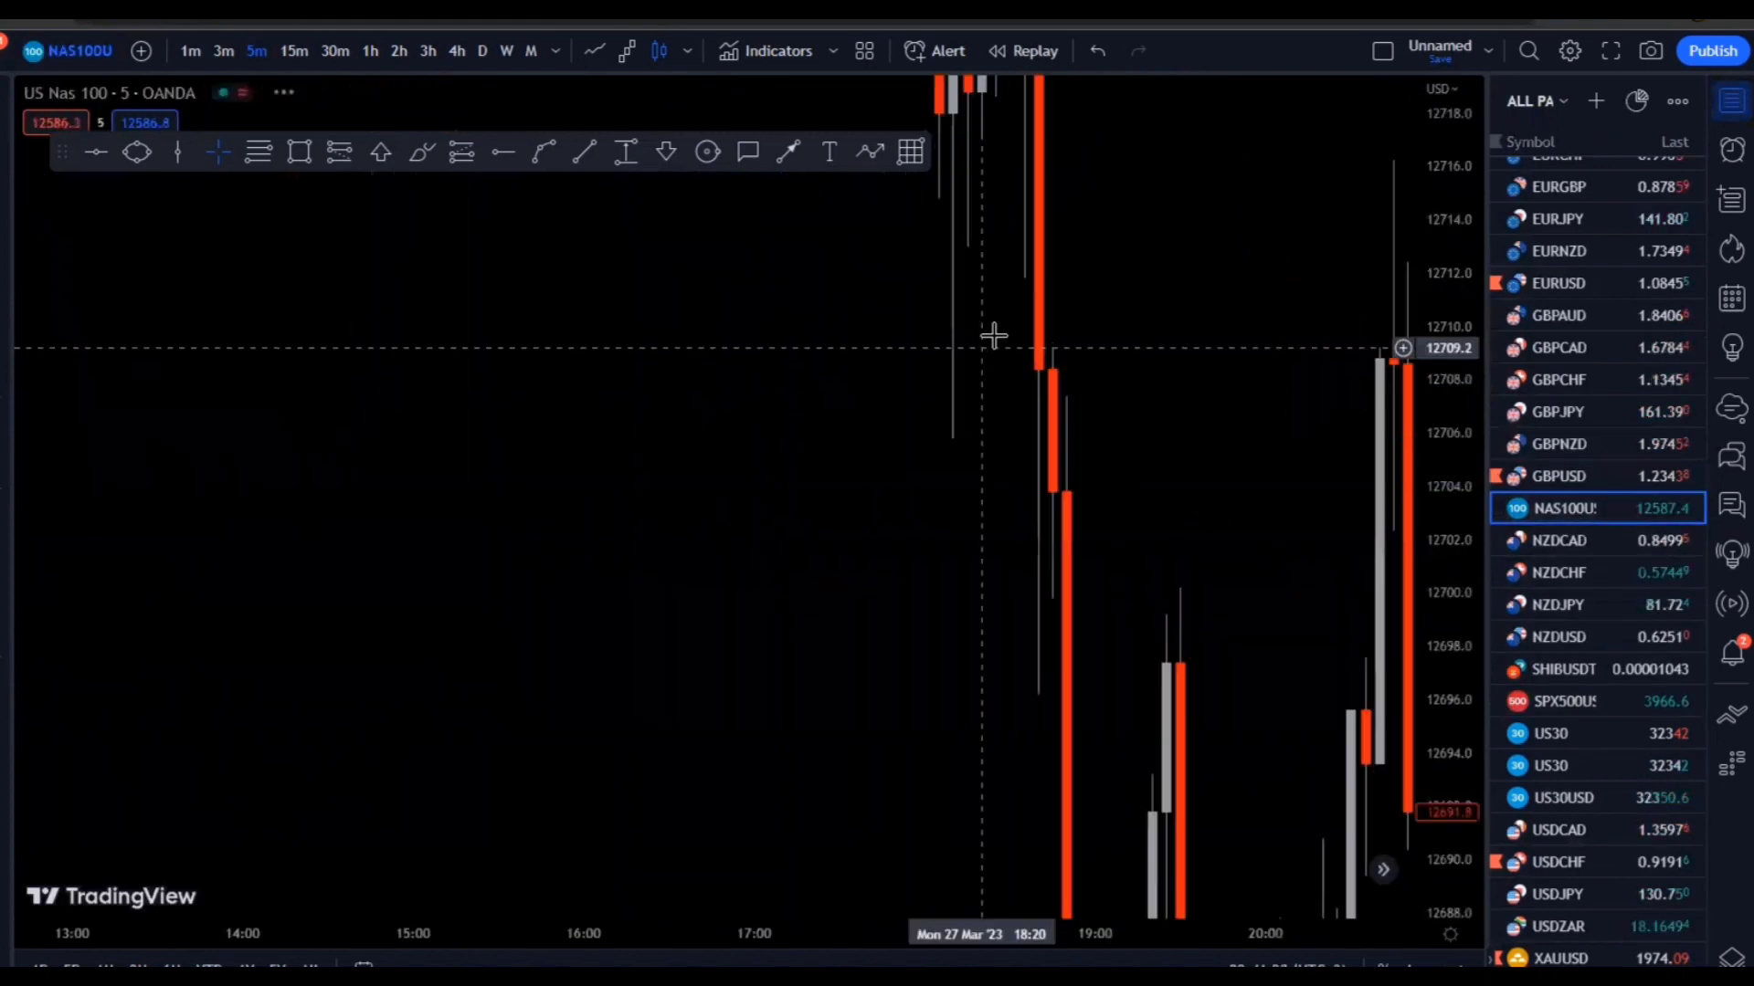
pyautogui.rightClick(990, 345)
pyautogui.click(1071, 369)
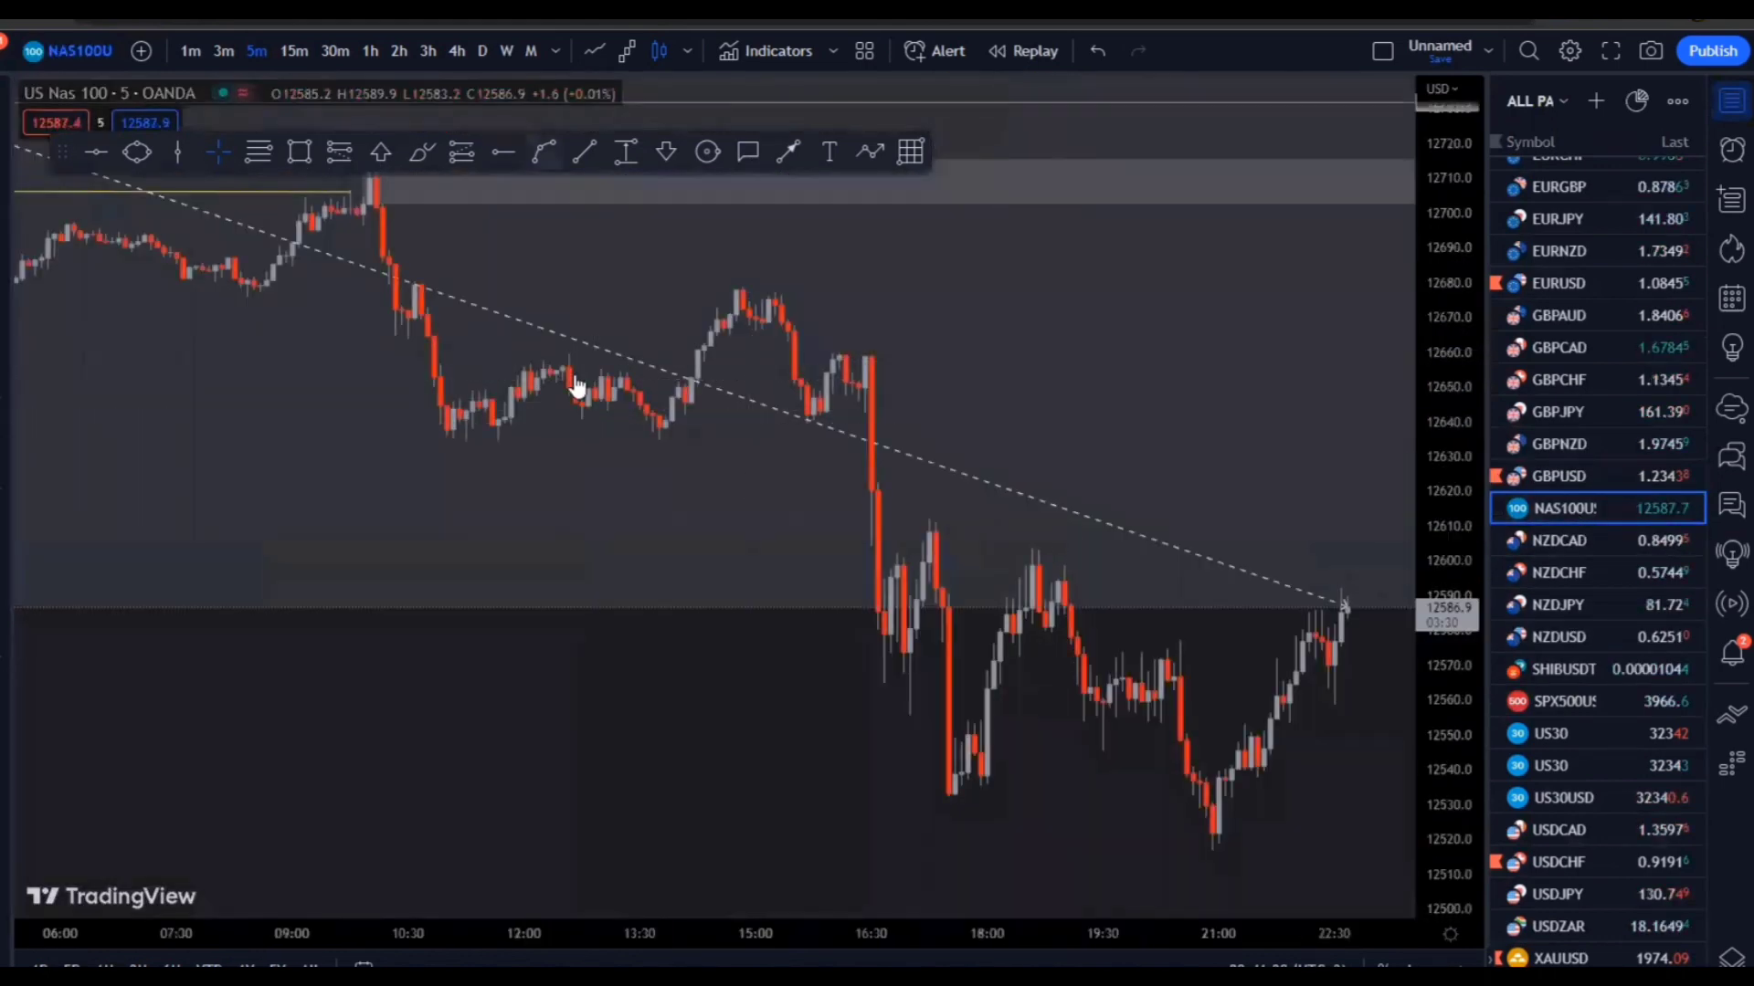
pyautogui.click(335, 51)
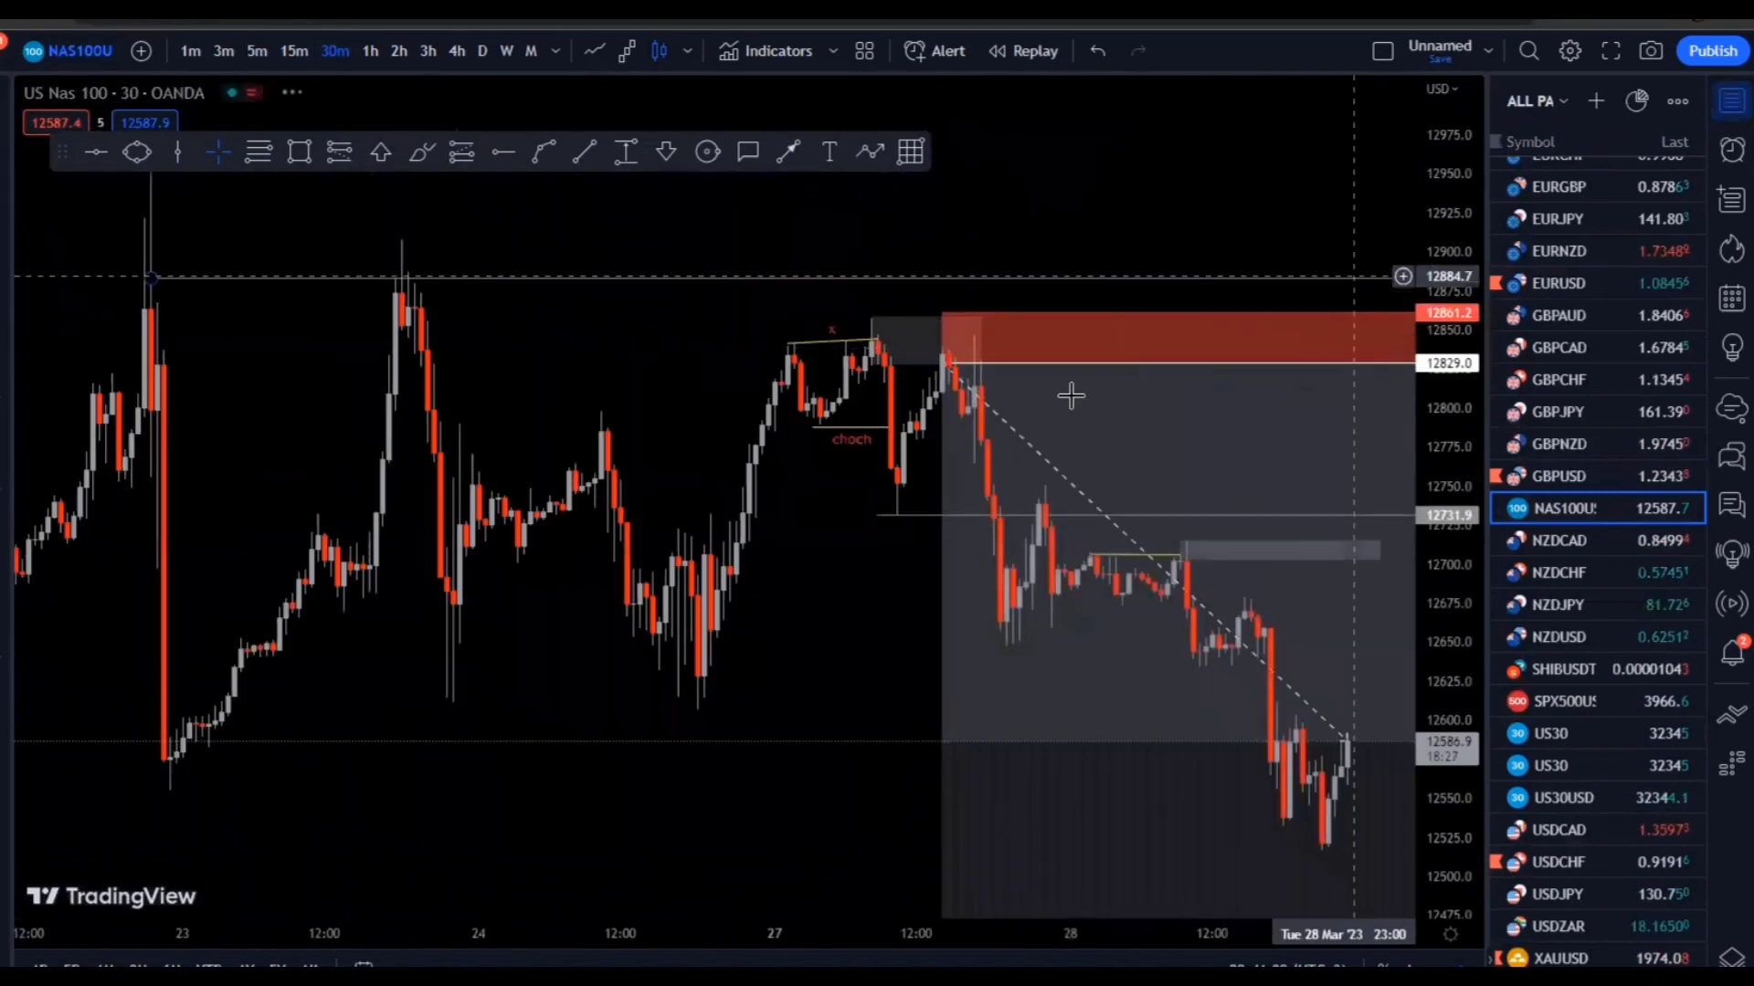
# Delete the small grey box near 12700 and the short-position drawing, then stretch the candles to fill the pane
pyautogui.scroll(2, 683, 685)
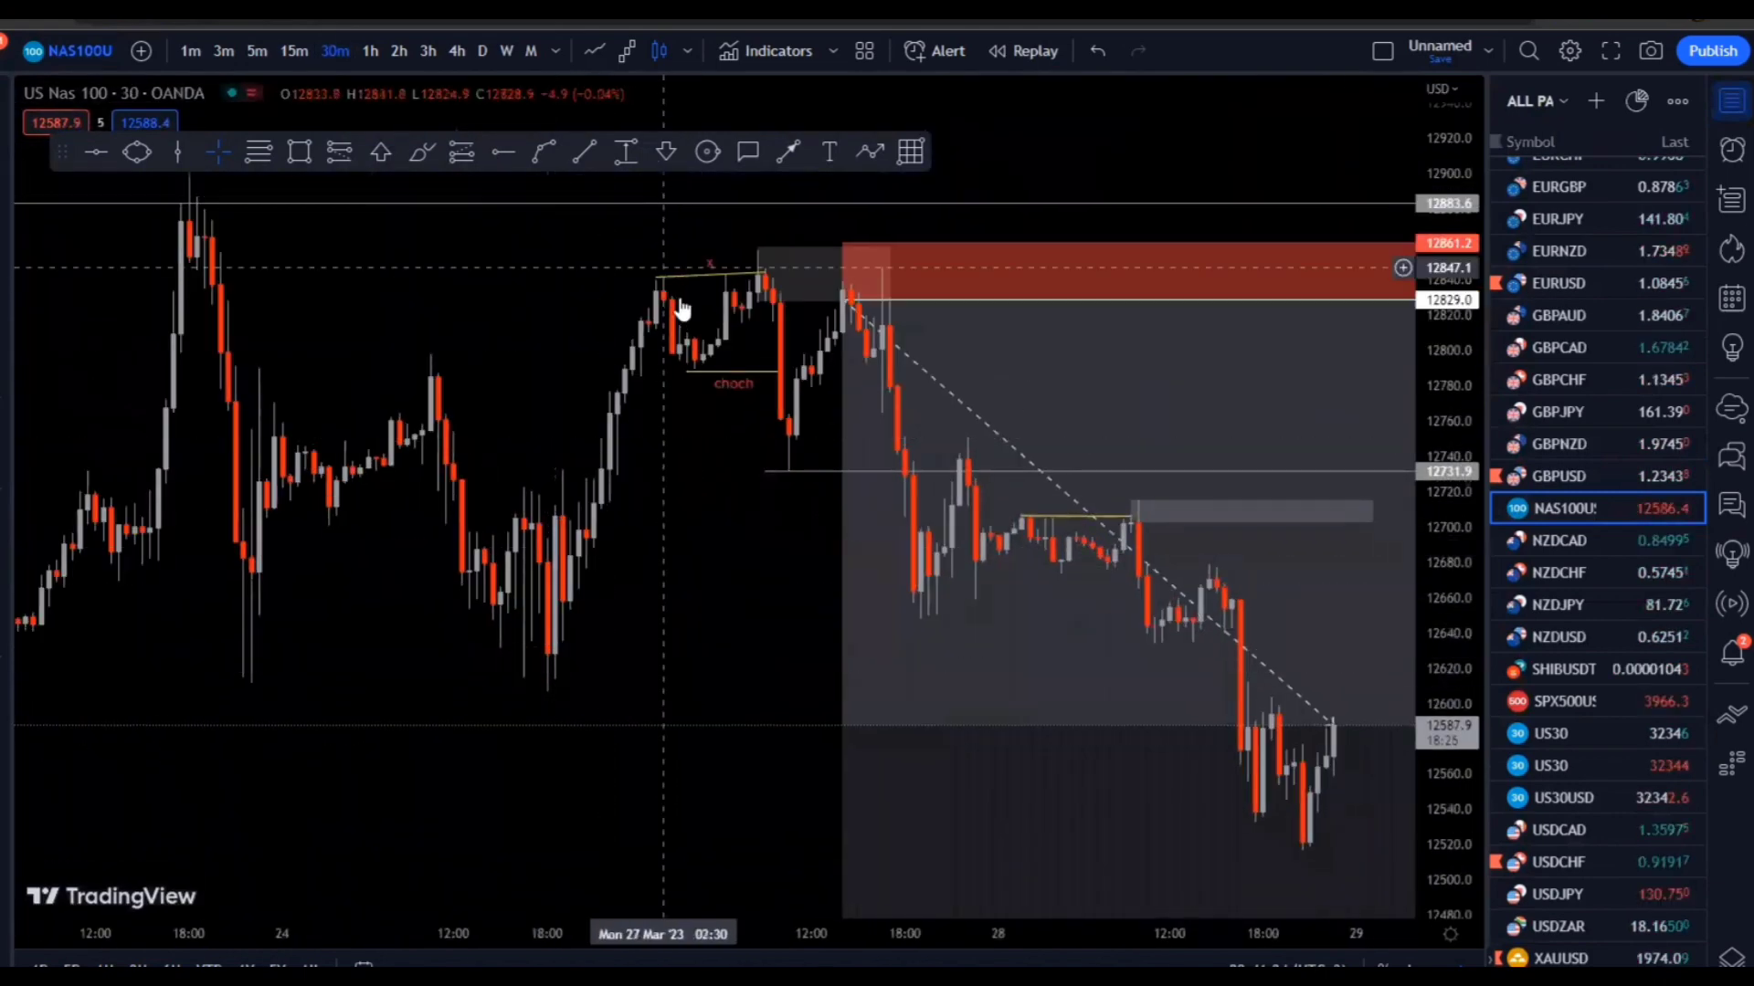
pyautogui.moveTo(1178, 548)
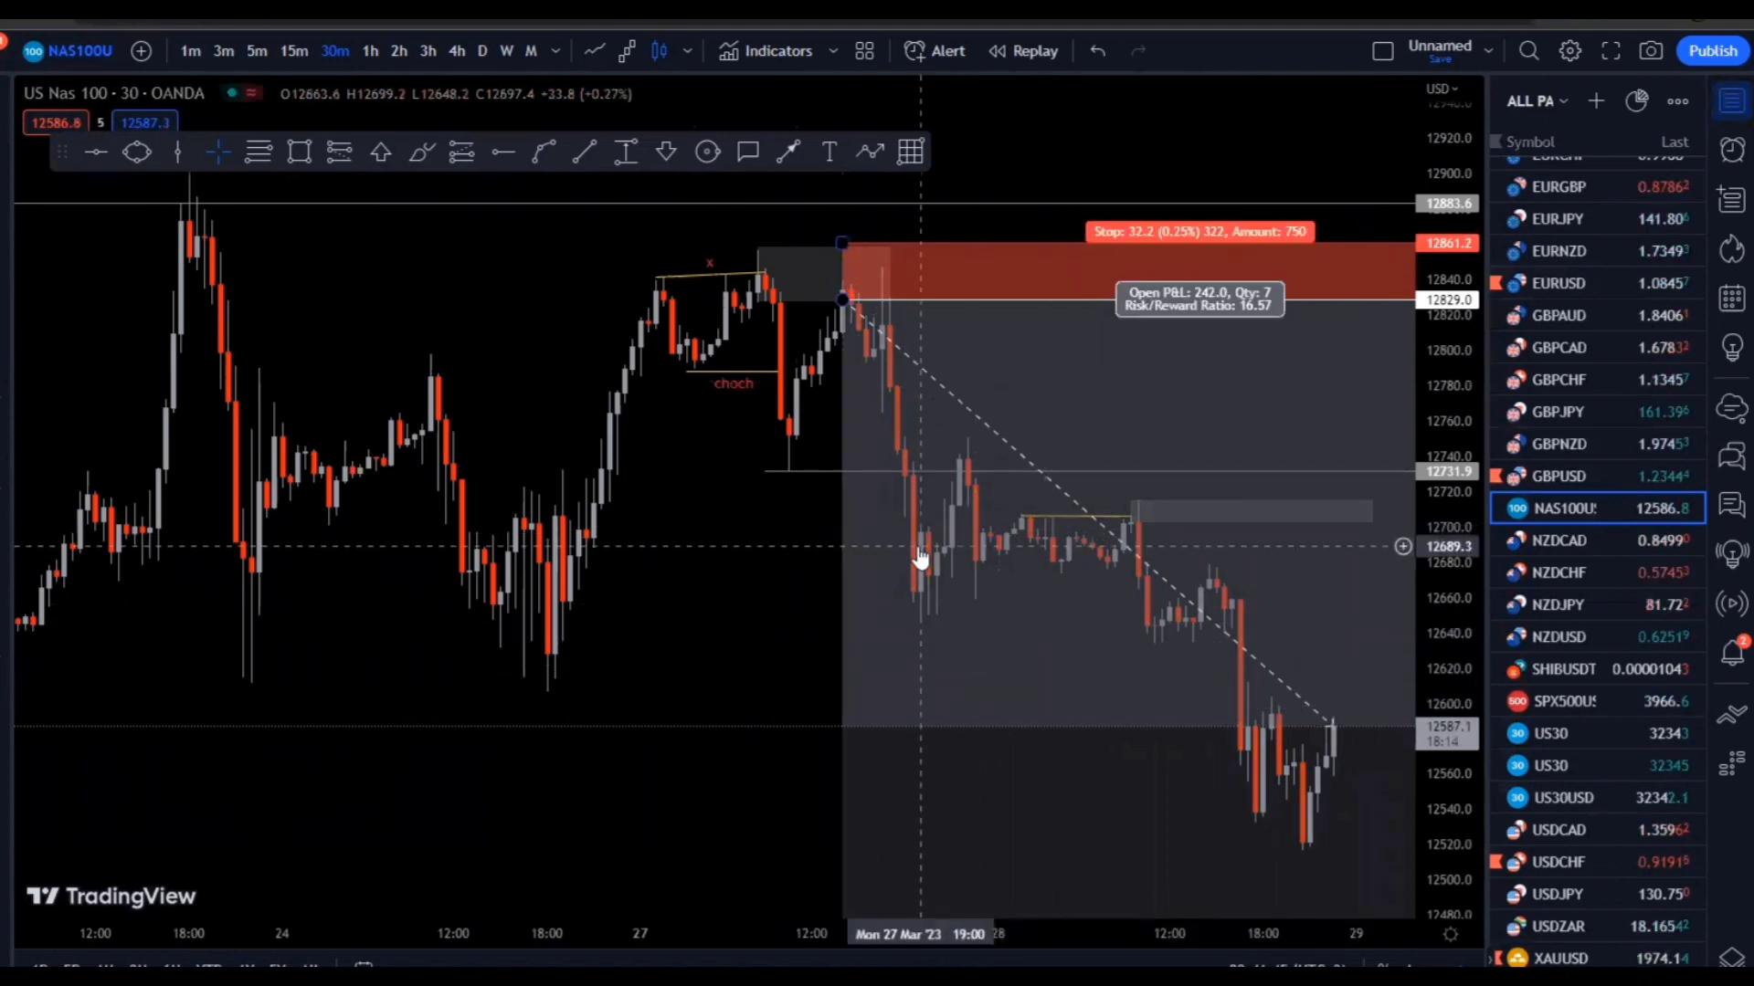
pyautogui.click(1212, 524)
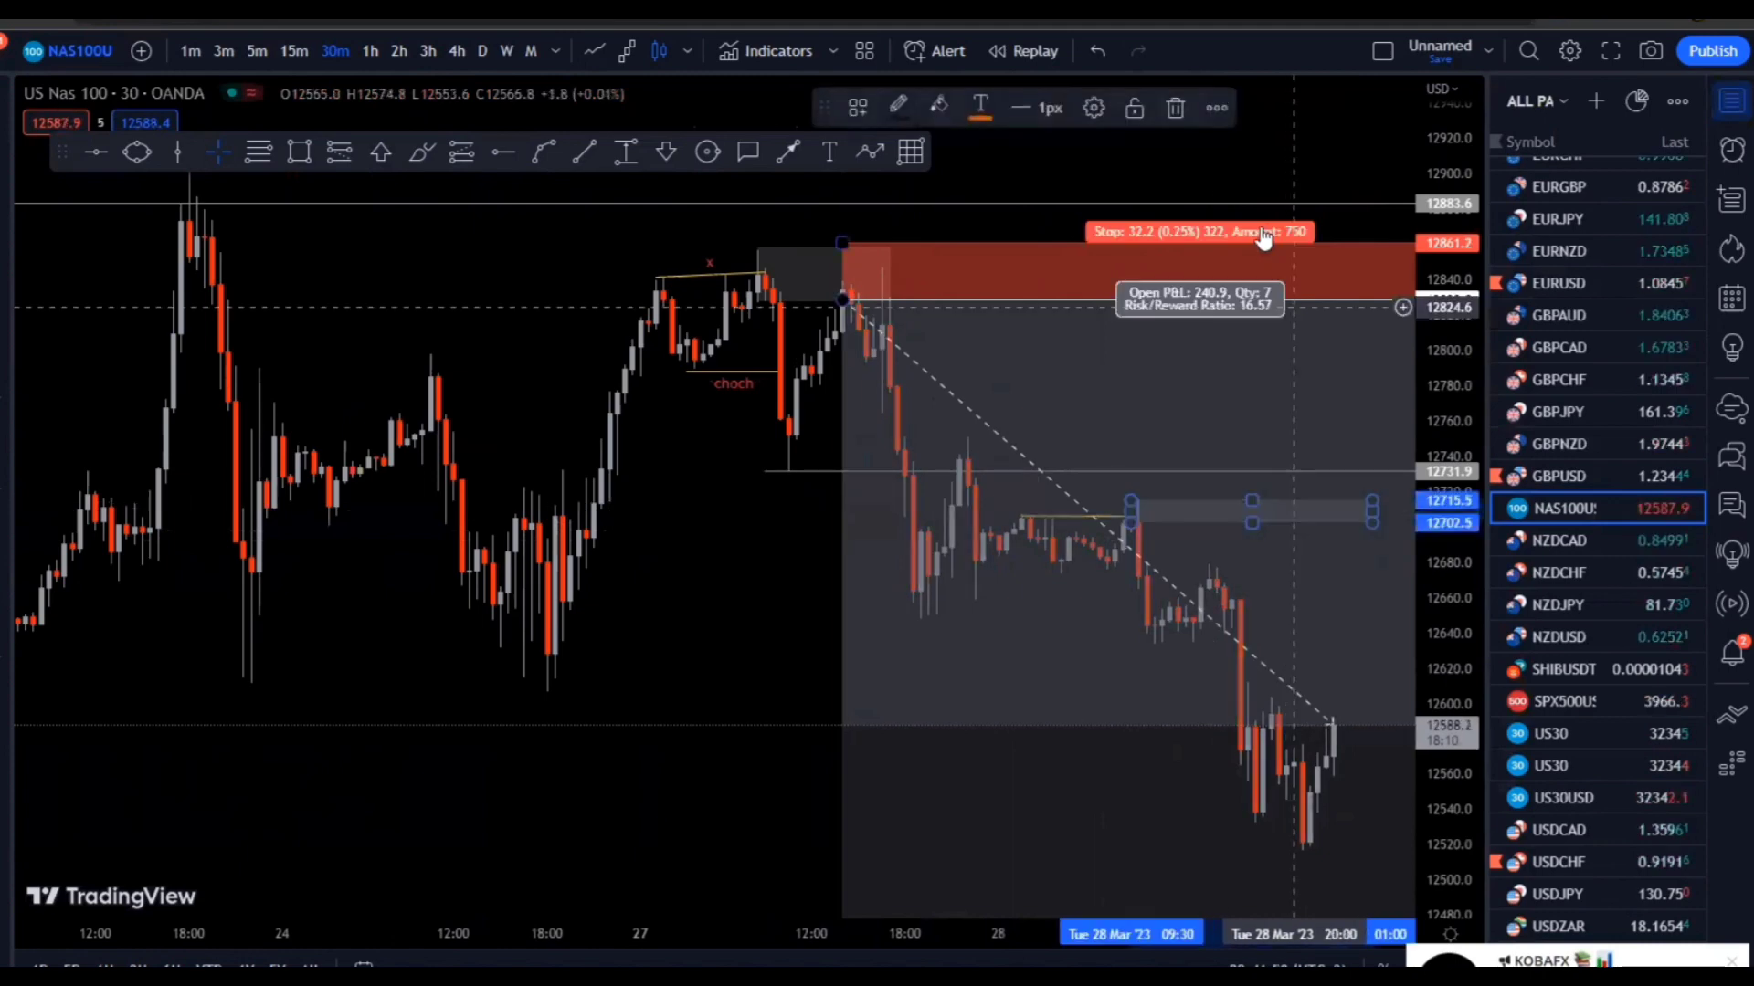
pyautogui.click(1177, 115)
pyautogui.click(851, 553)
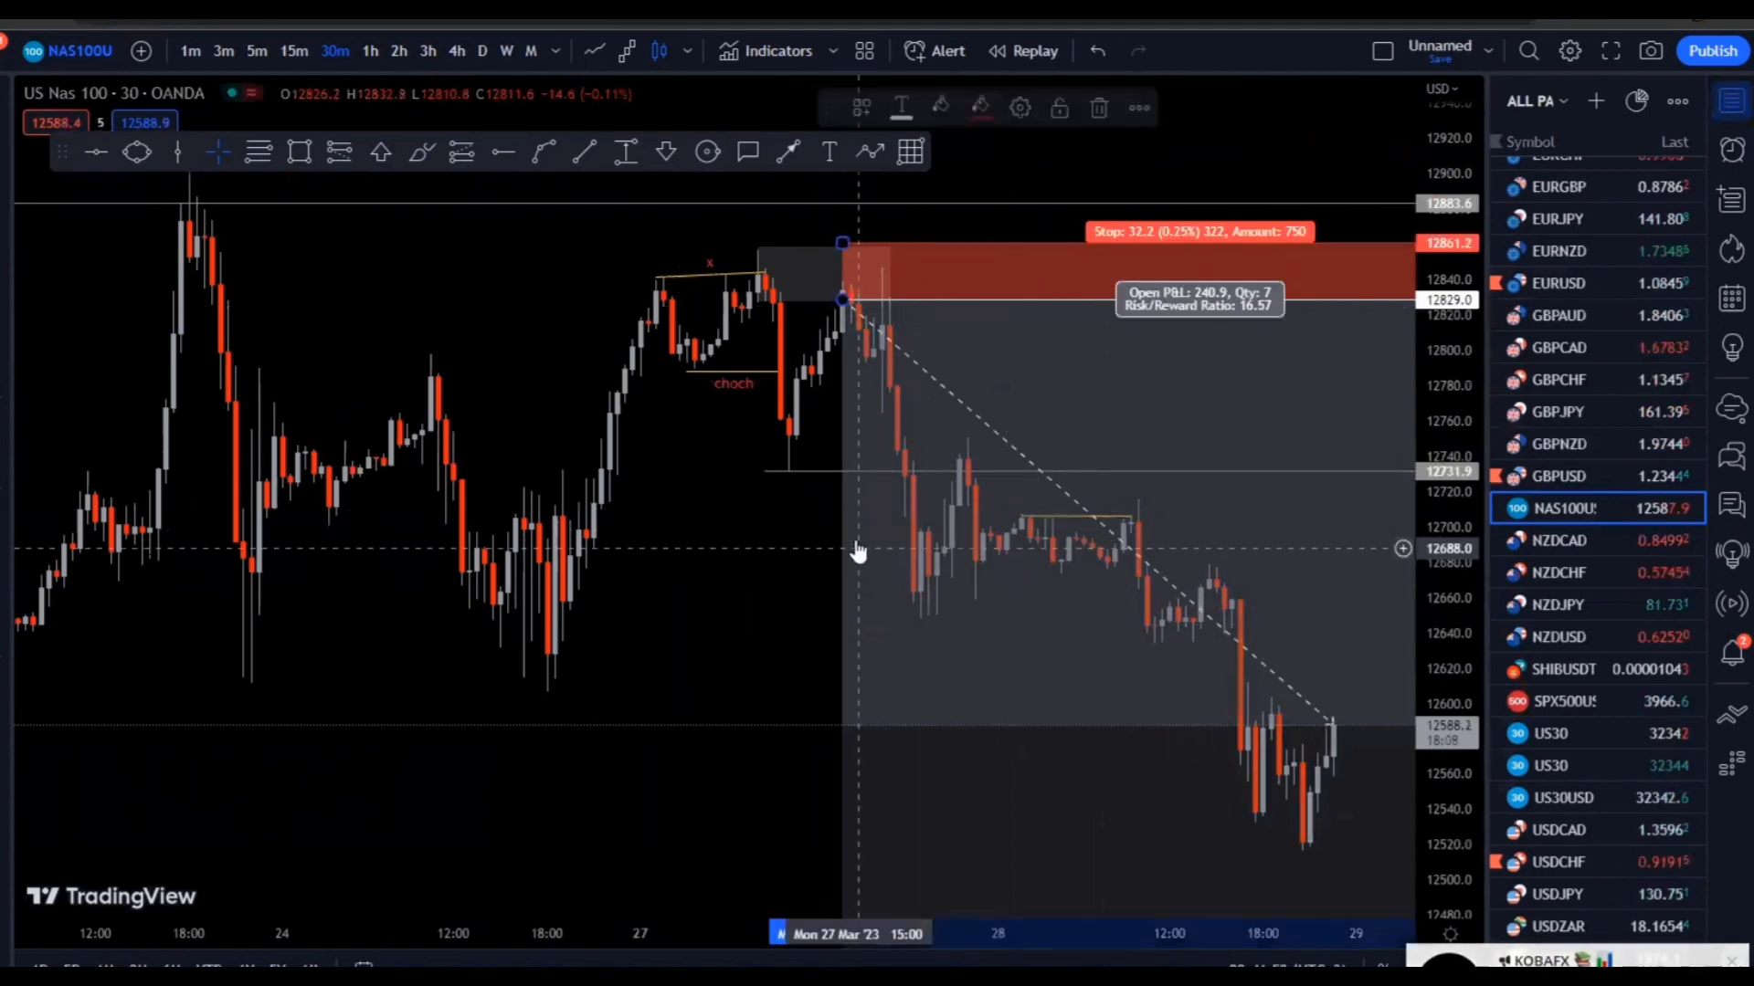
pyautogui.click(1103, 108)
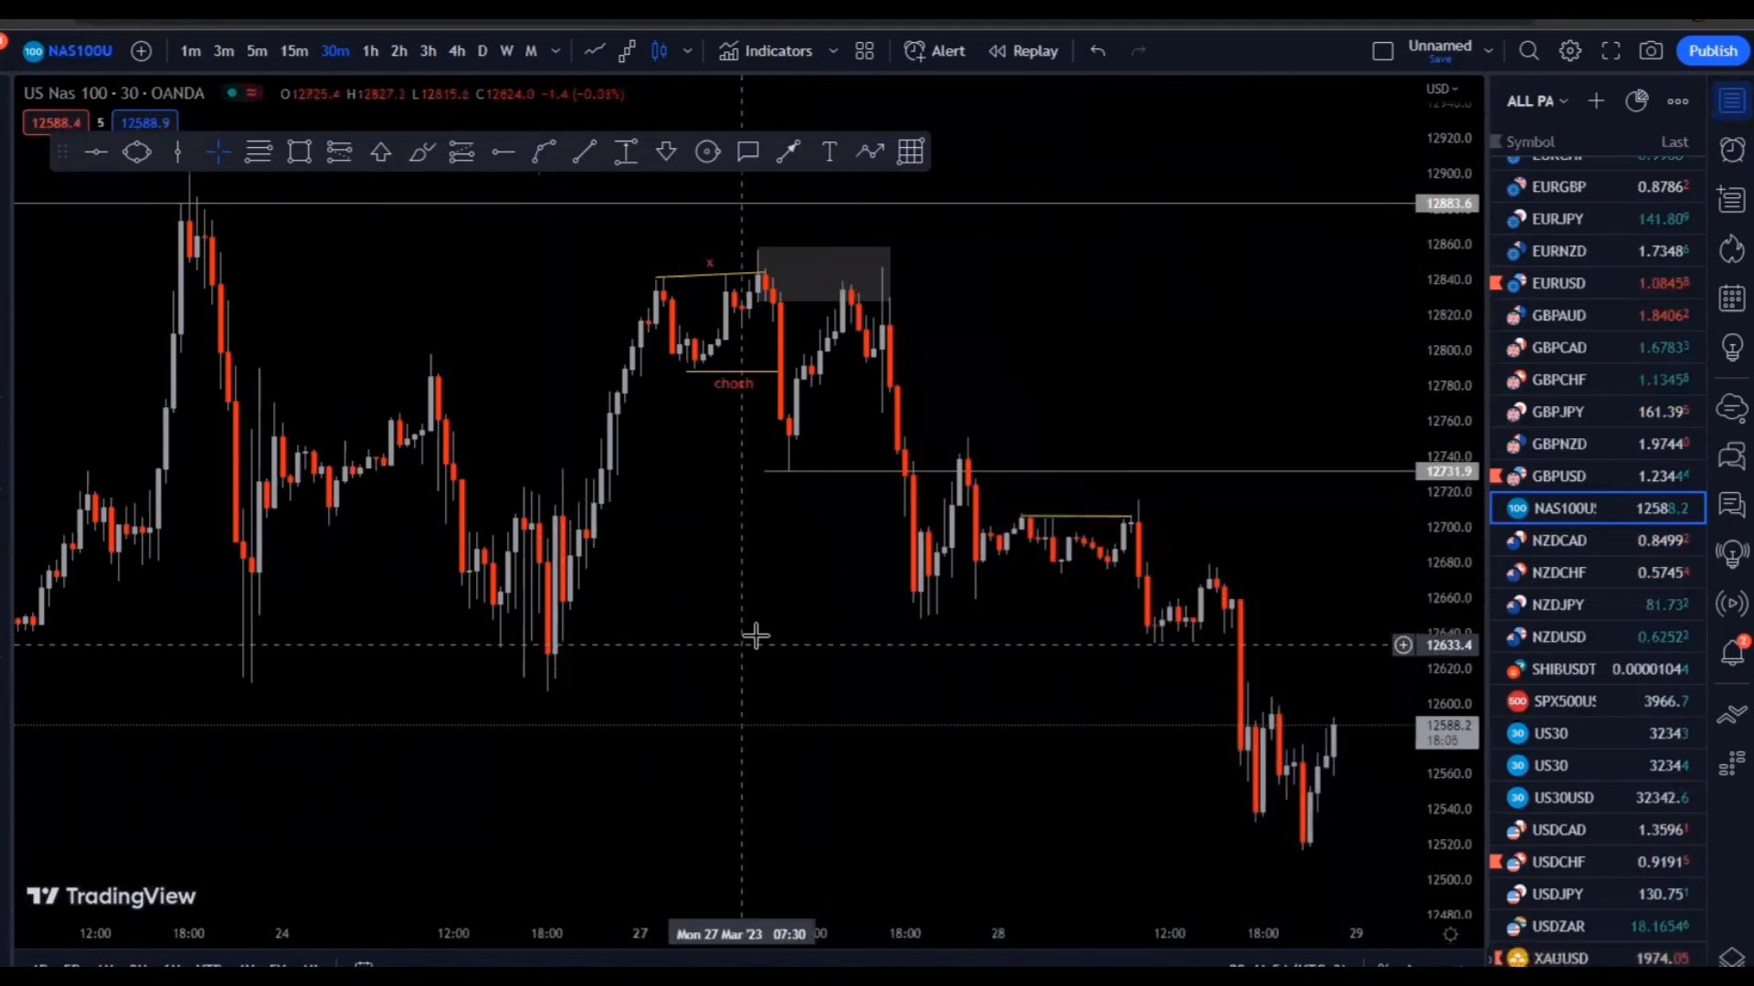
pyautogui.scroll(-3, 725, 631)
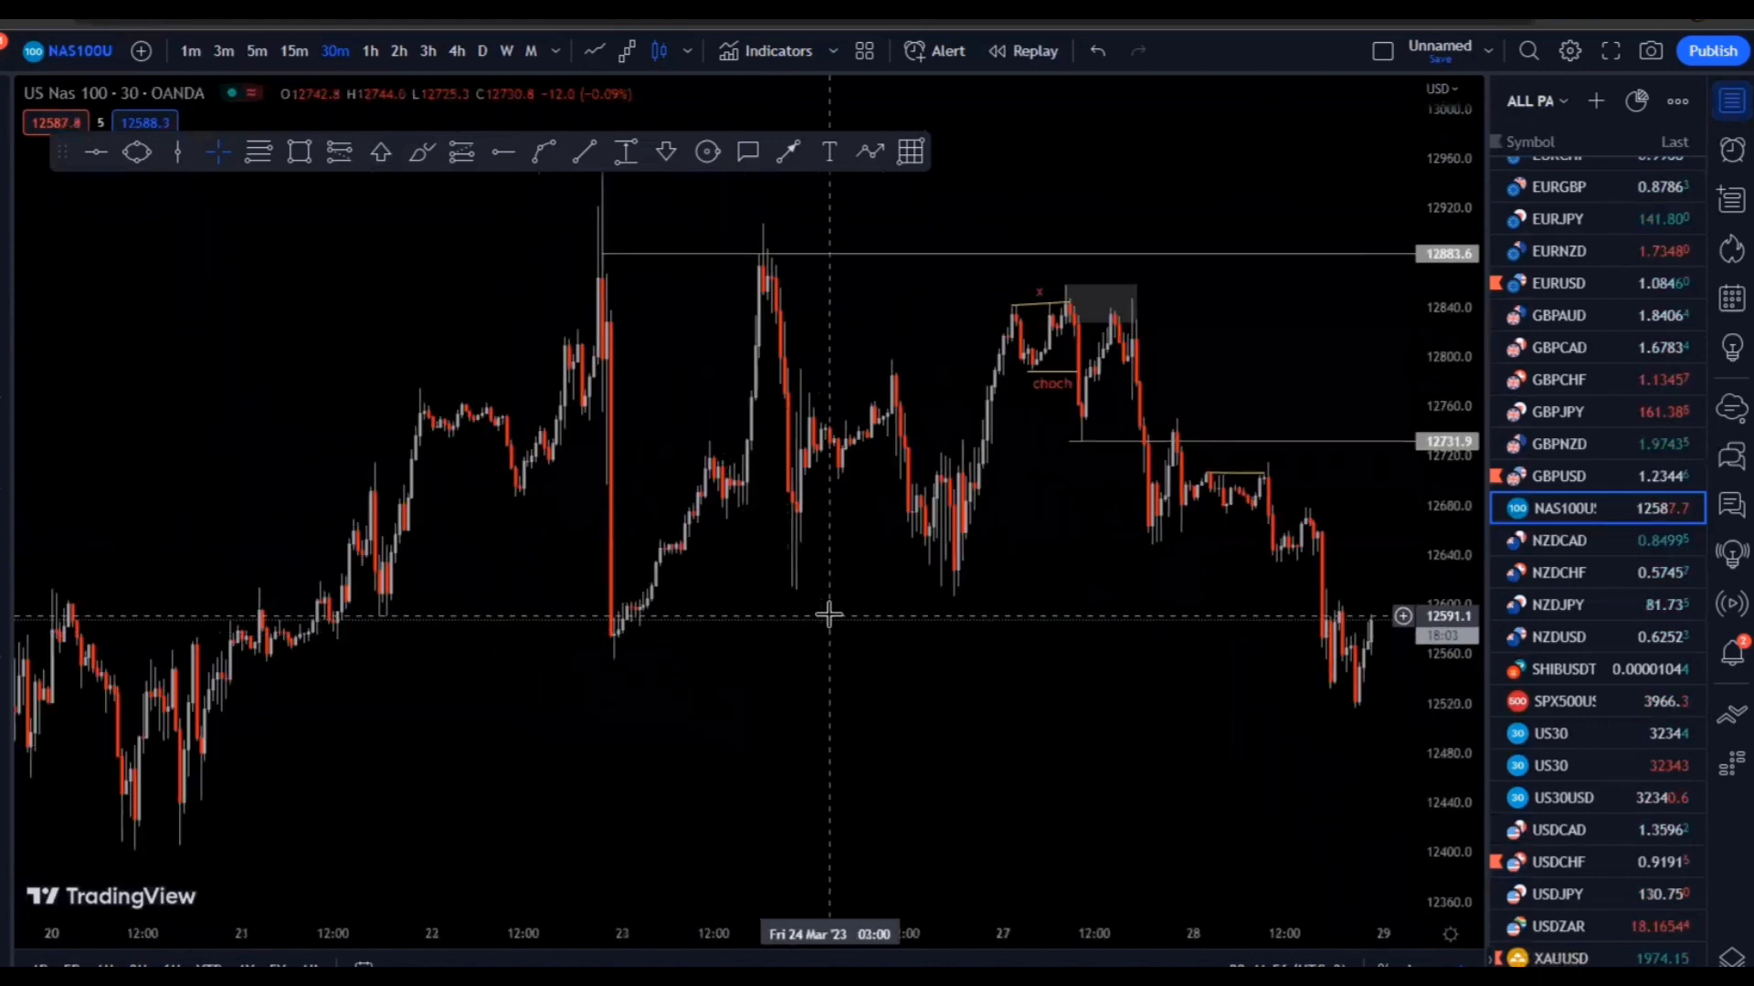
pyautogui.scroll(1, 804, 614)
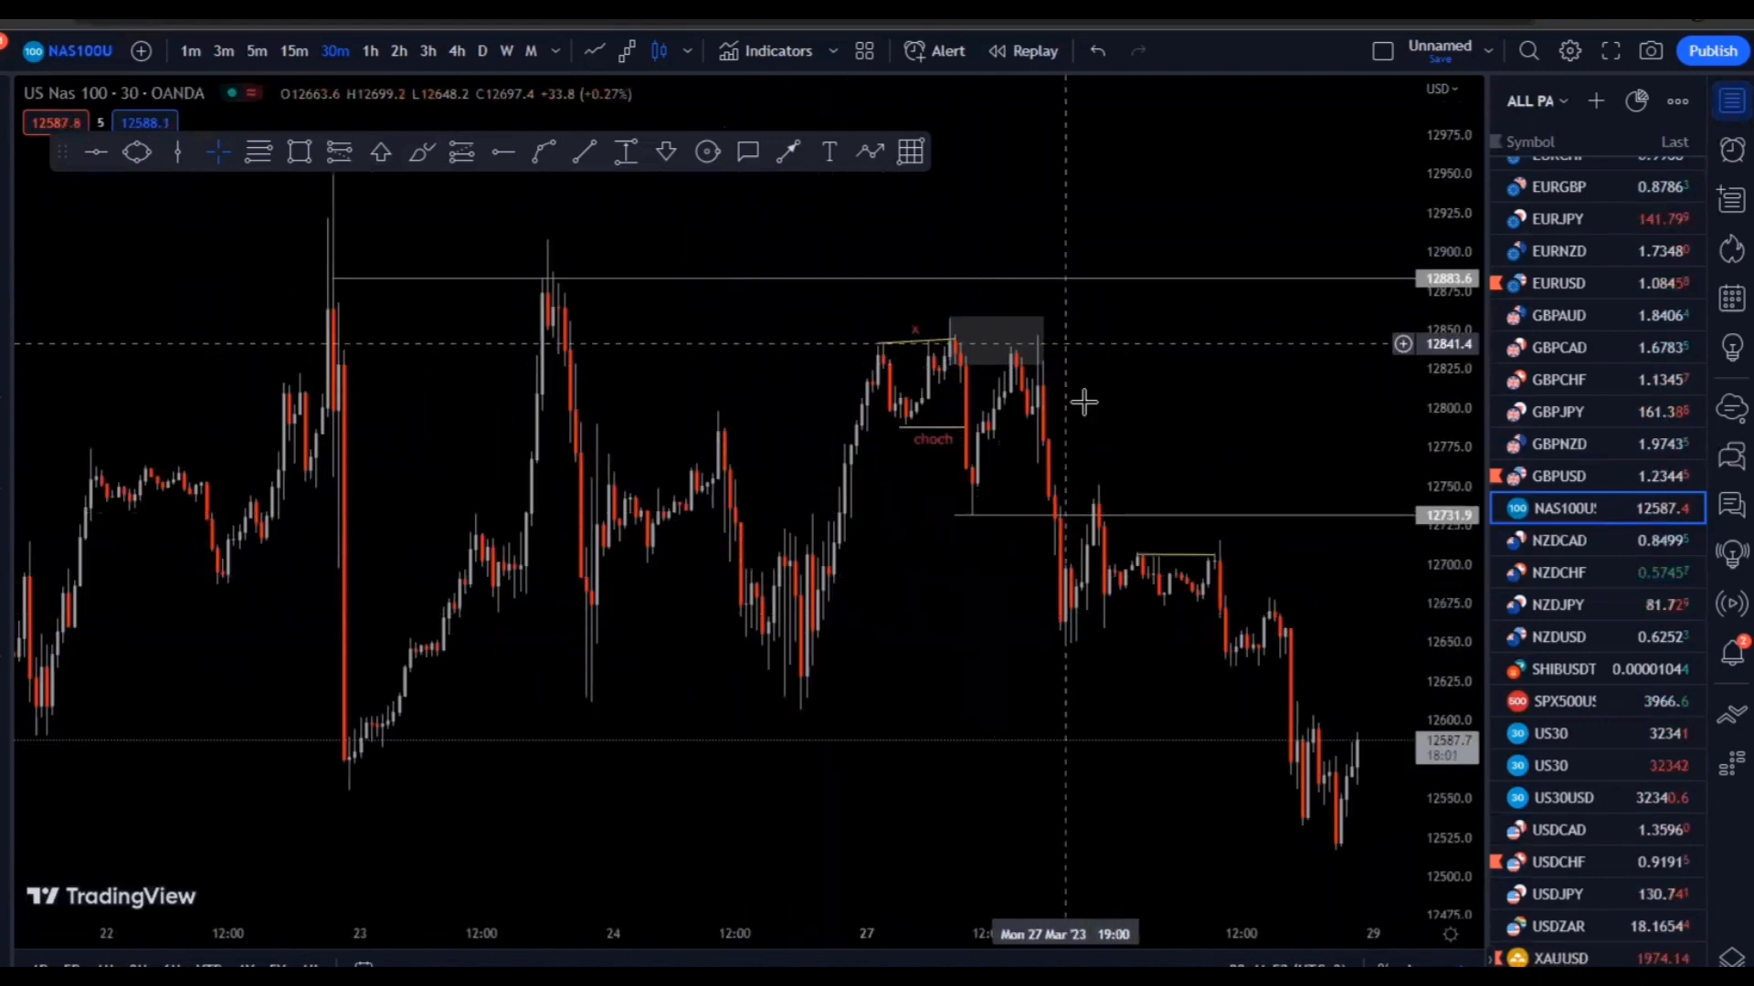
pyautogui.scroll(1, 1110, 705)
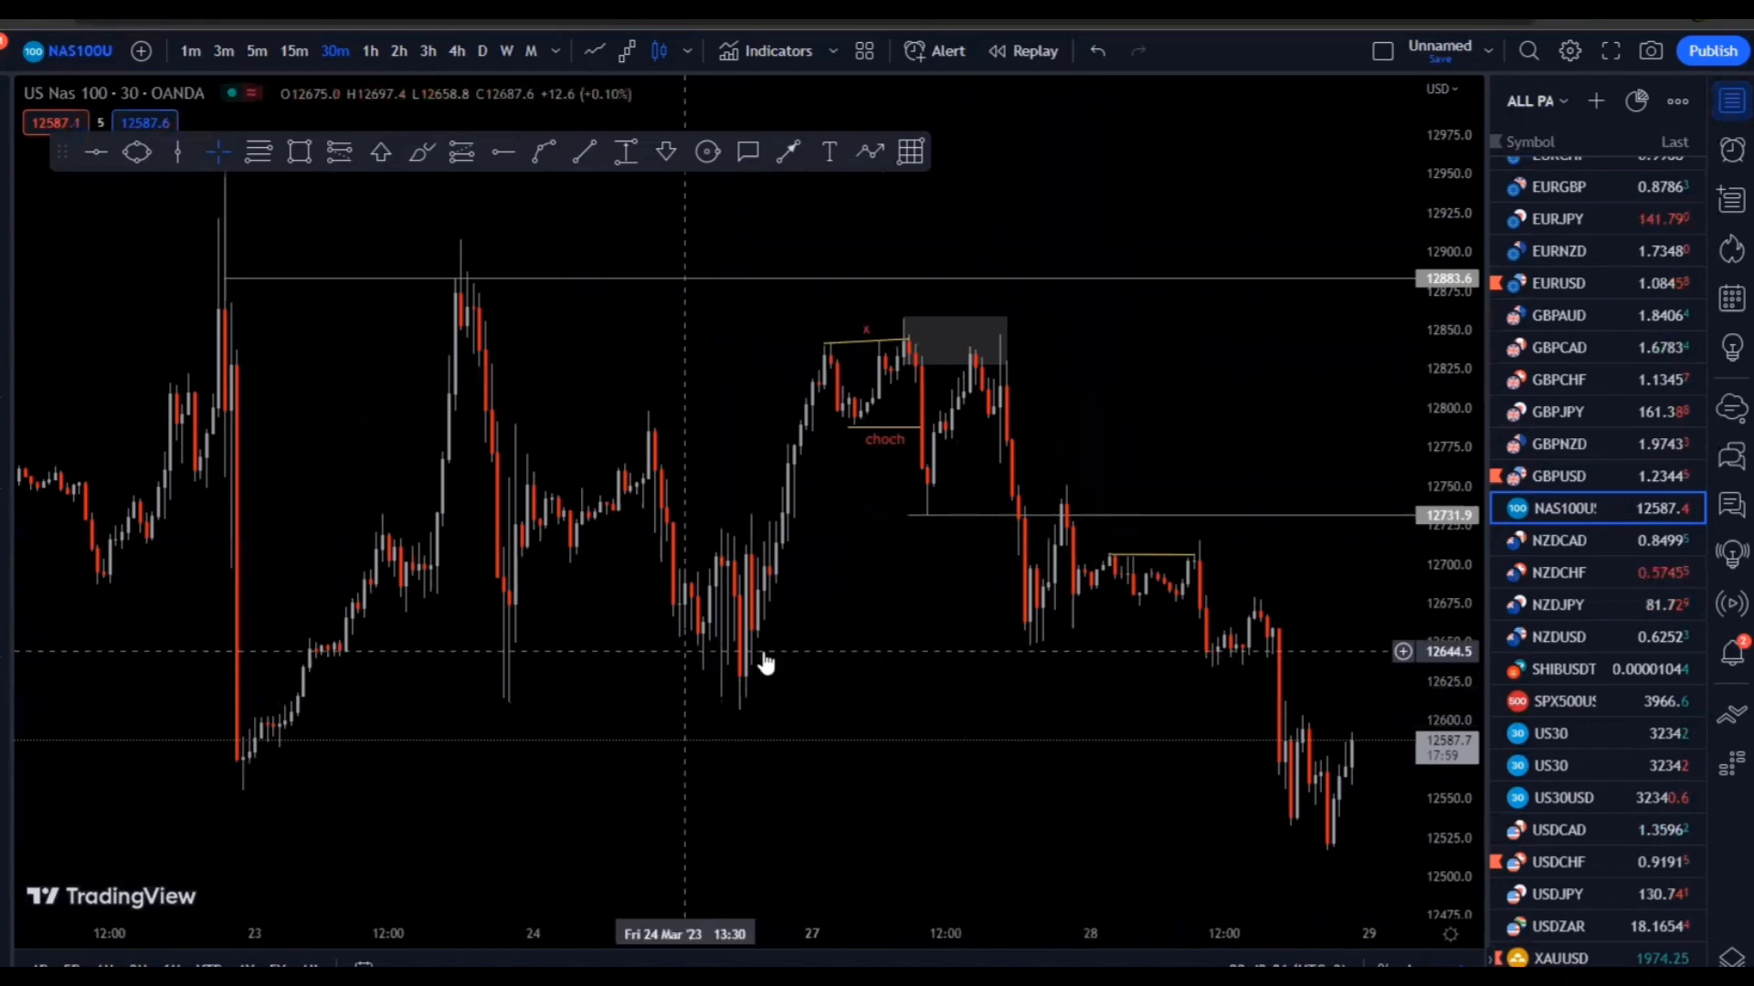
pyautogui.scroll(1, 933, 685)
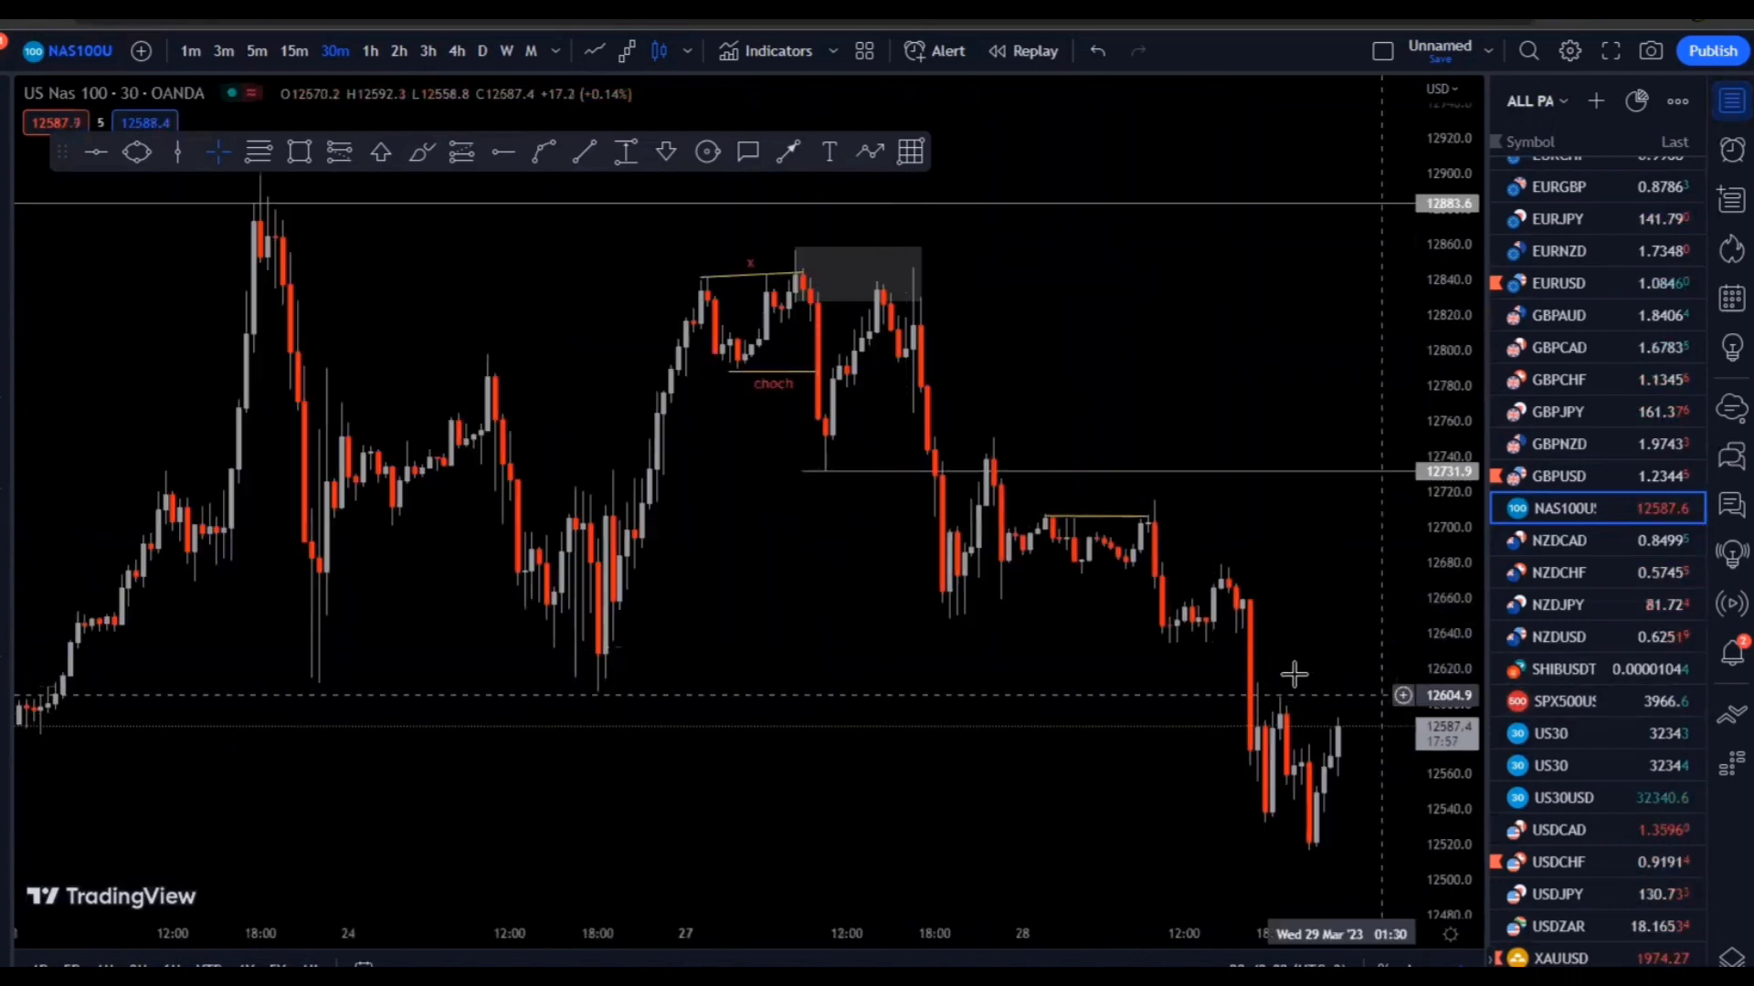
pyautogui.moveTo(1397, 461)
pyautogui.mouseDown()
pyautogui.moveTo(1307, 657)
pyautogui.moveTo(723, 575)
pyautogui.mouseUp()
# Delete the yellow level line near 12705 and draw a thin grey box about 12697–12707 extending right
pyautogui.scroll(1, 686, 557)
pyautogui.click(780, 438)
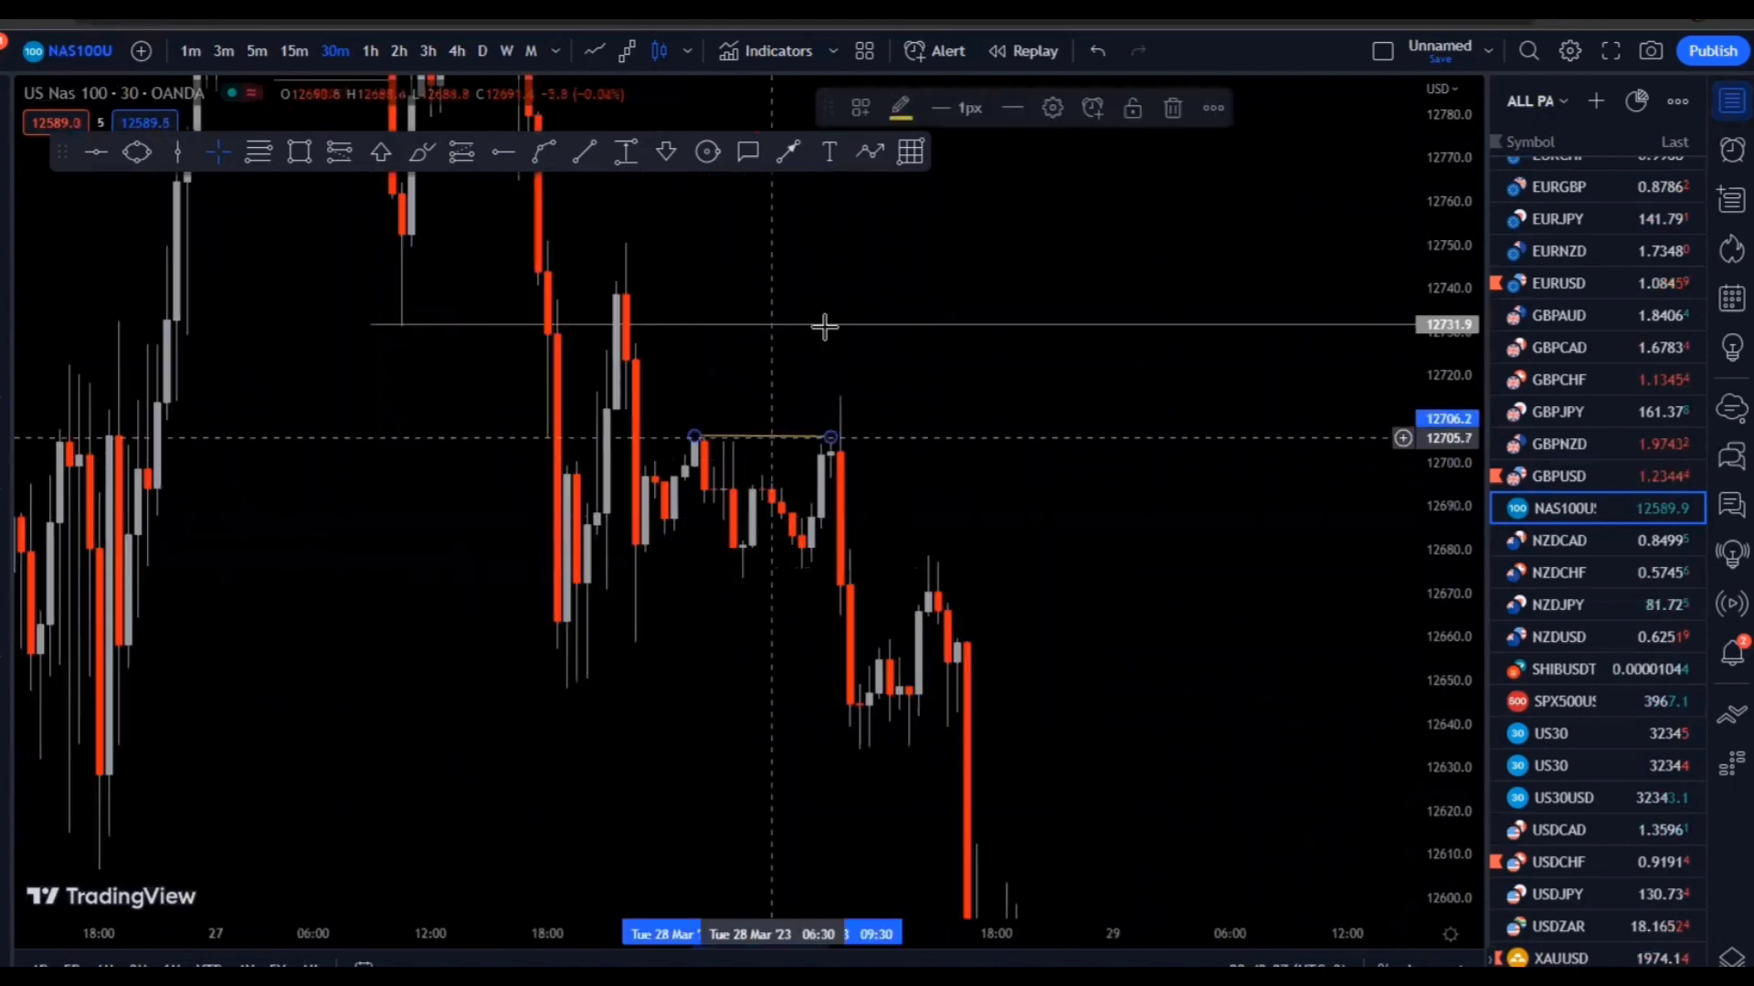
pyautogui.click(1178, 108)
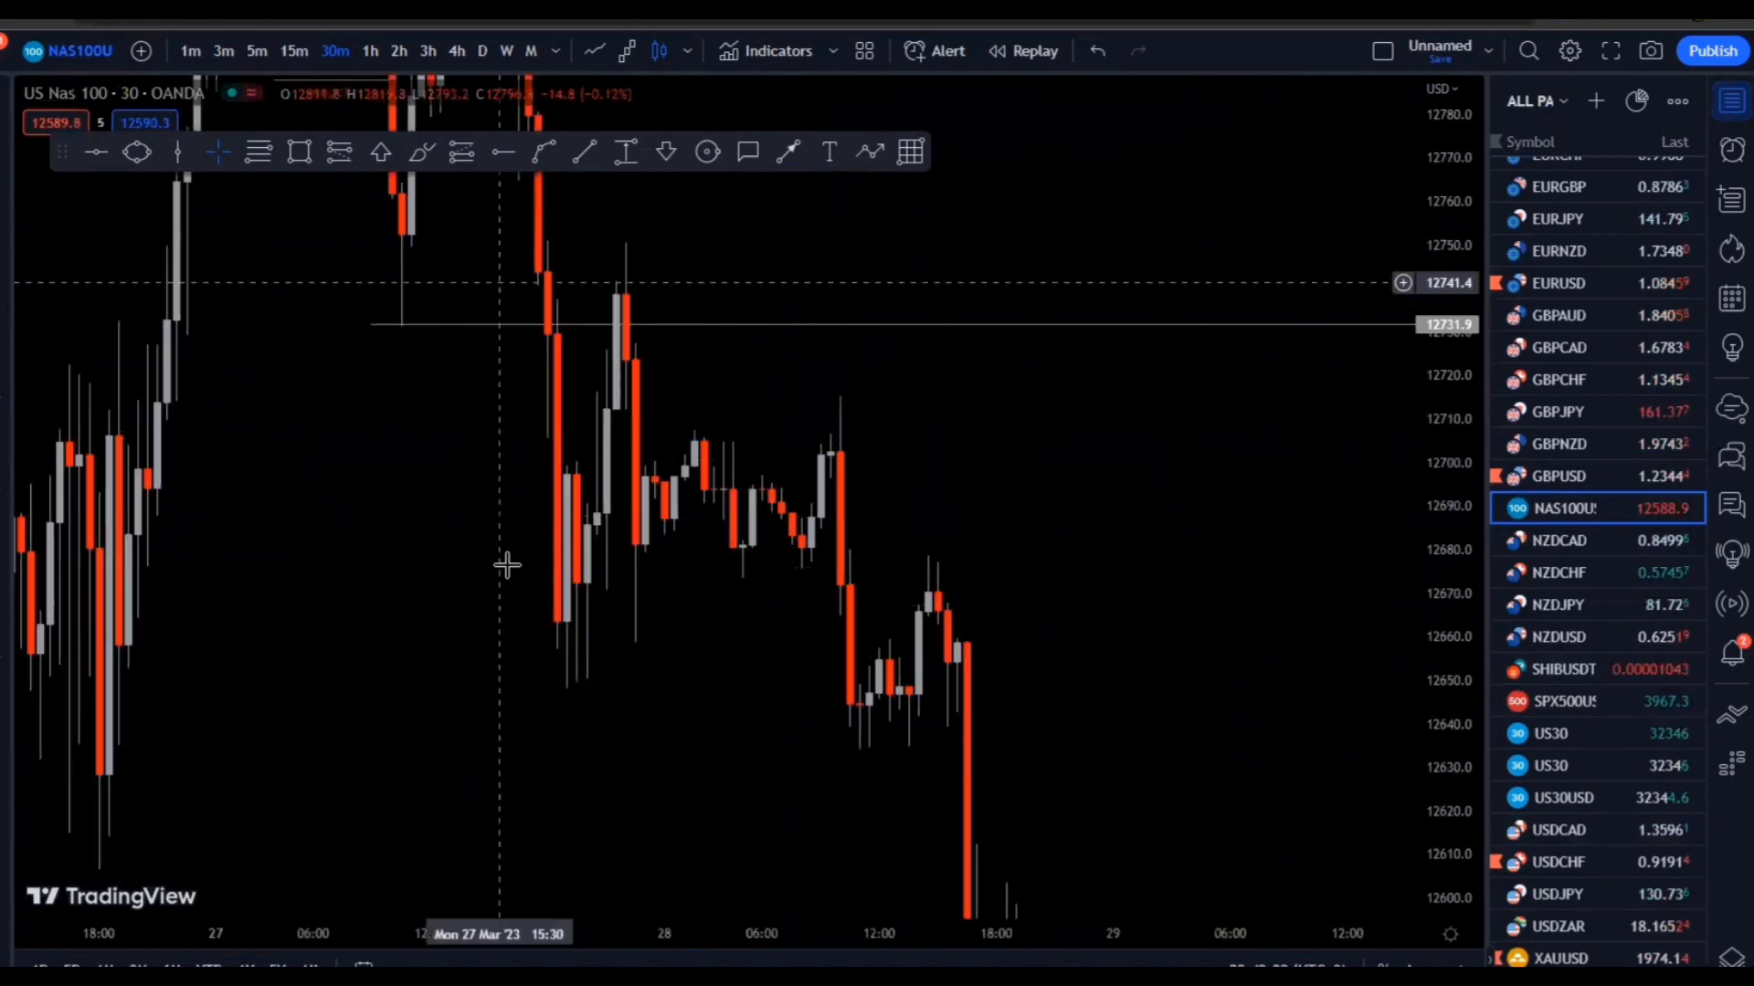
pyautogui.click(308, 145)
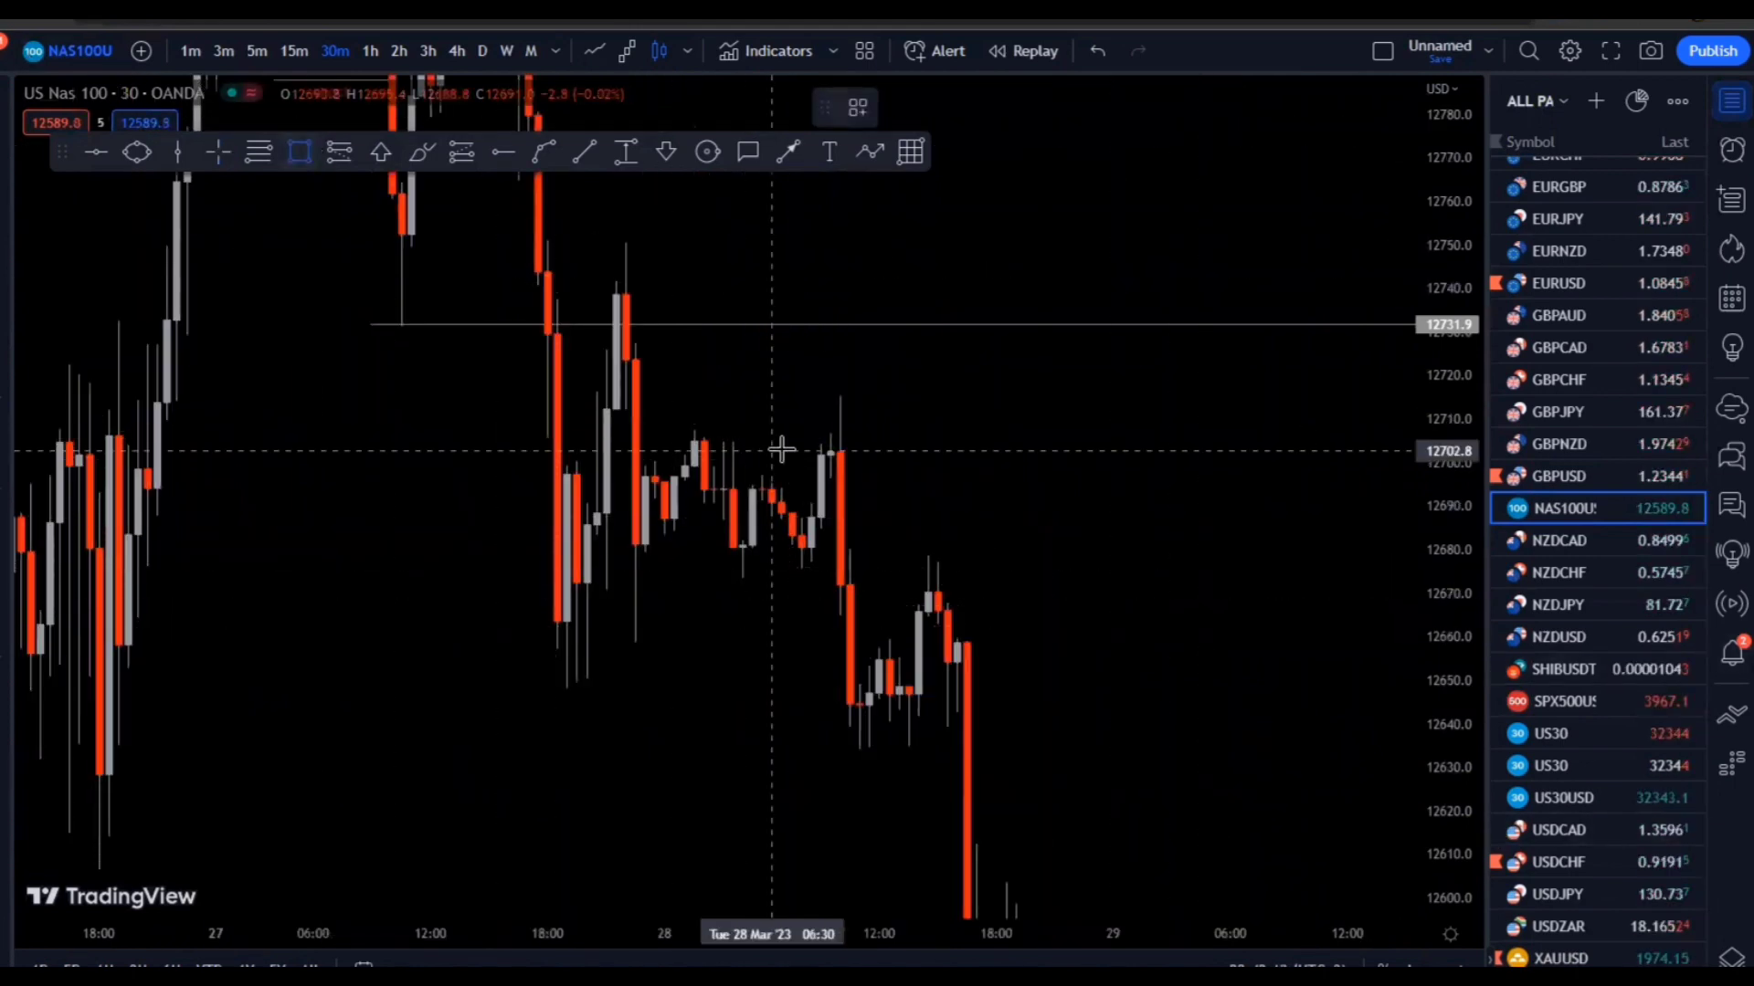
pyautogui.moveTo(820, 435); pyautogui.dragTo(1317, 485)
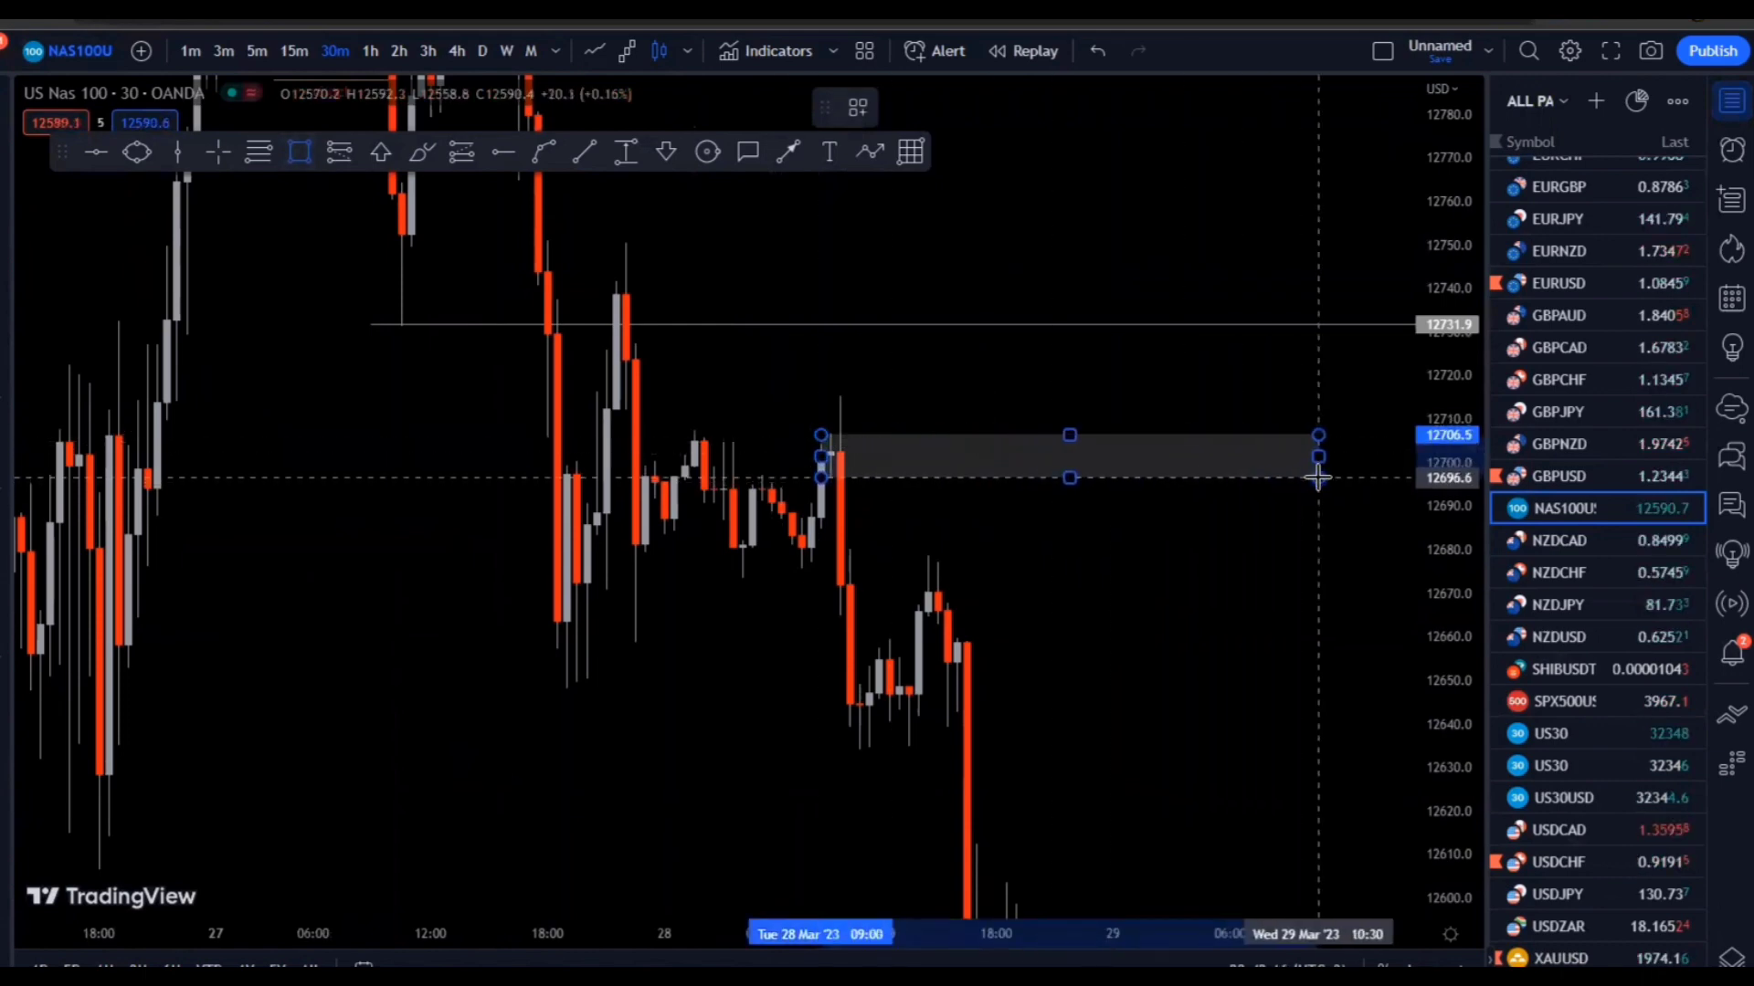
pyautogui.moveTo(1217, 426); pyautogui.dragTo(694, 237)
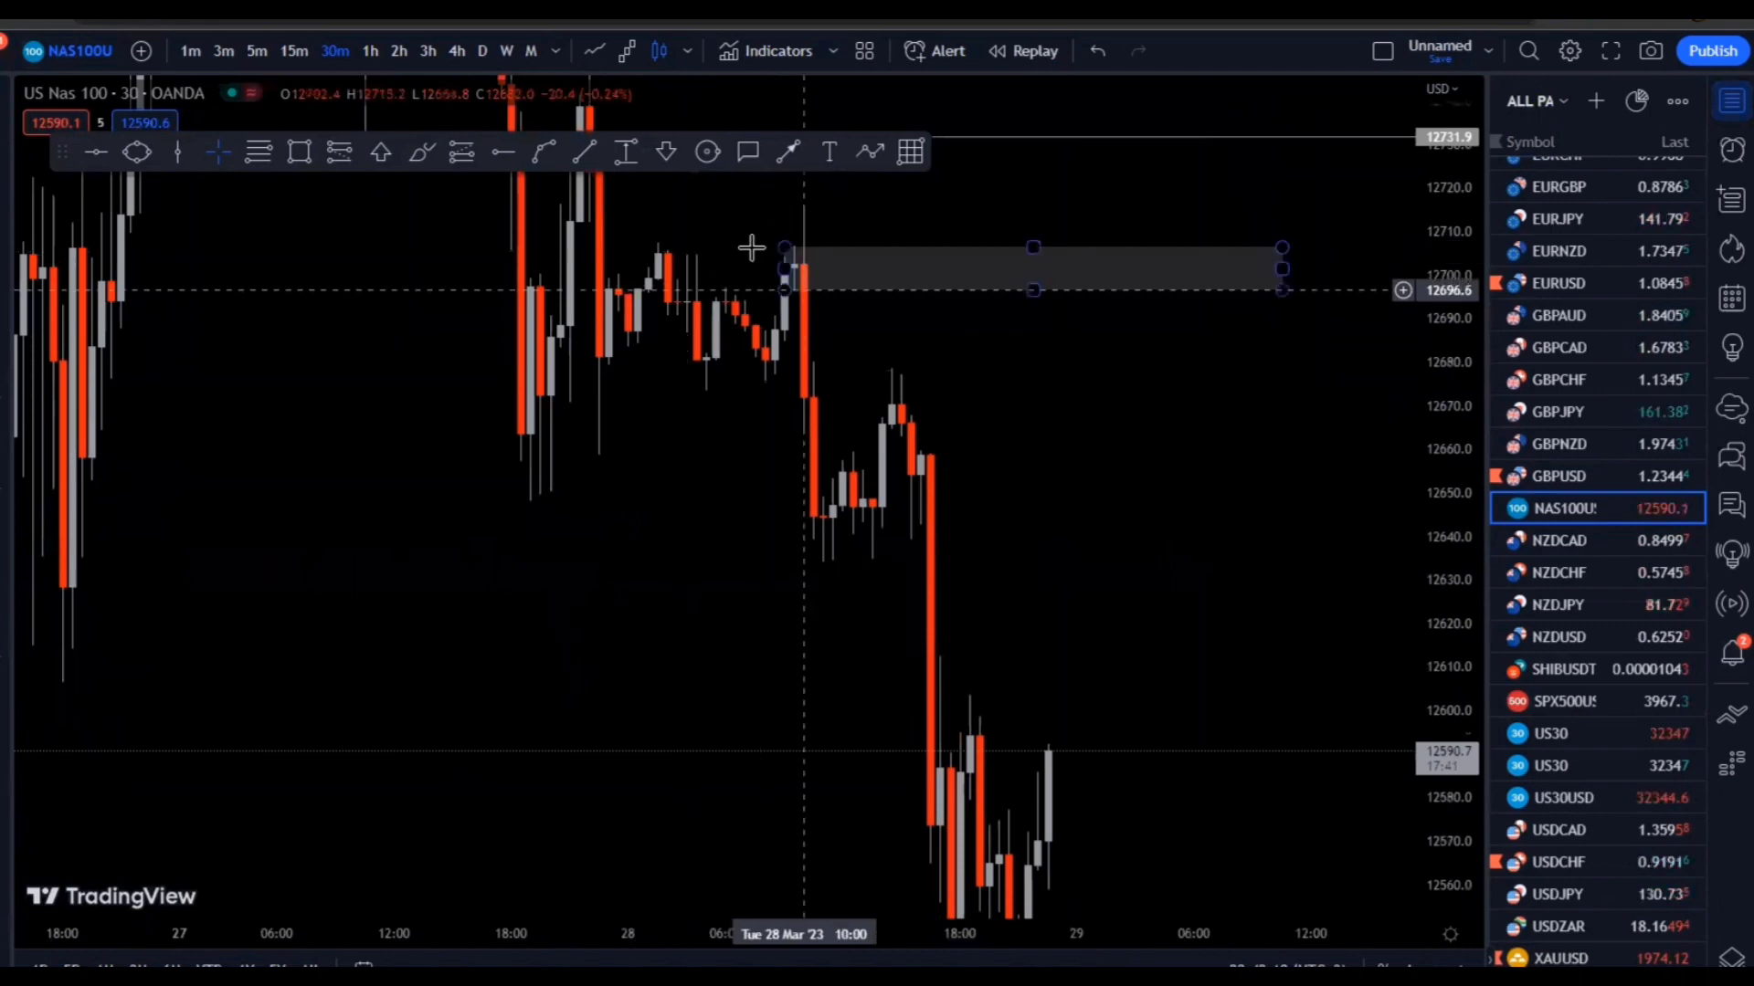
# Sketch a freehand path down from the box, delete it, then add a short freehand mark at the candle top
pyautogui.click(422, 153)
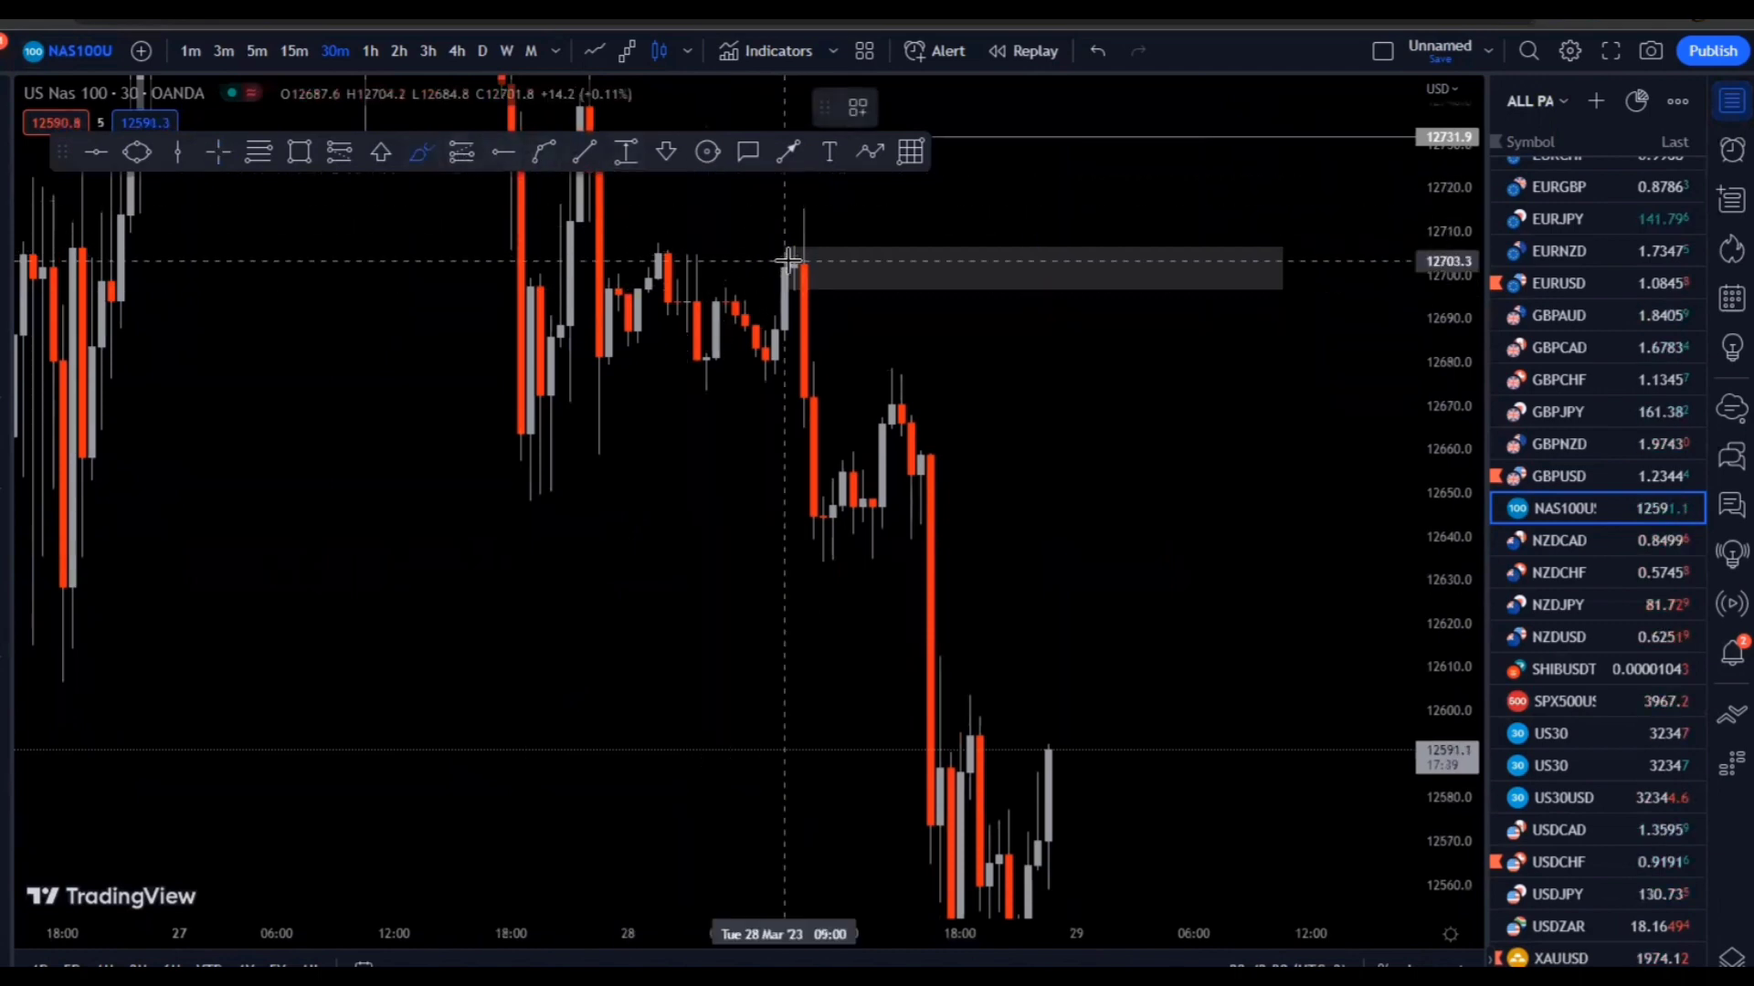
pyautogui.moveTo(797, 264); pyautogui.dragTo(815, 493)
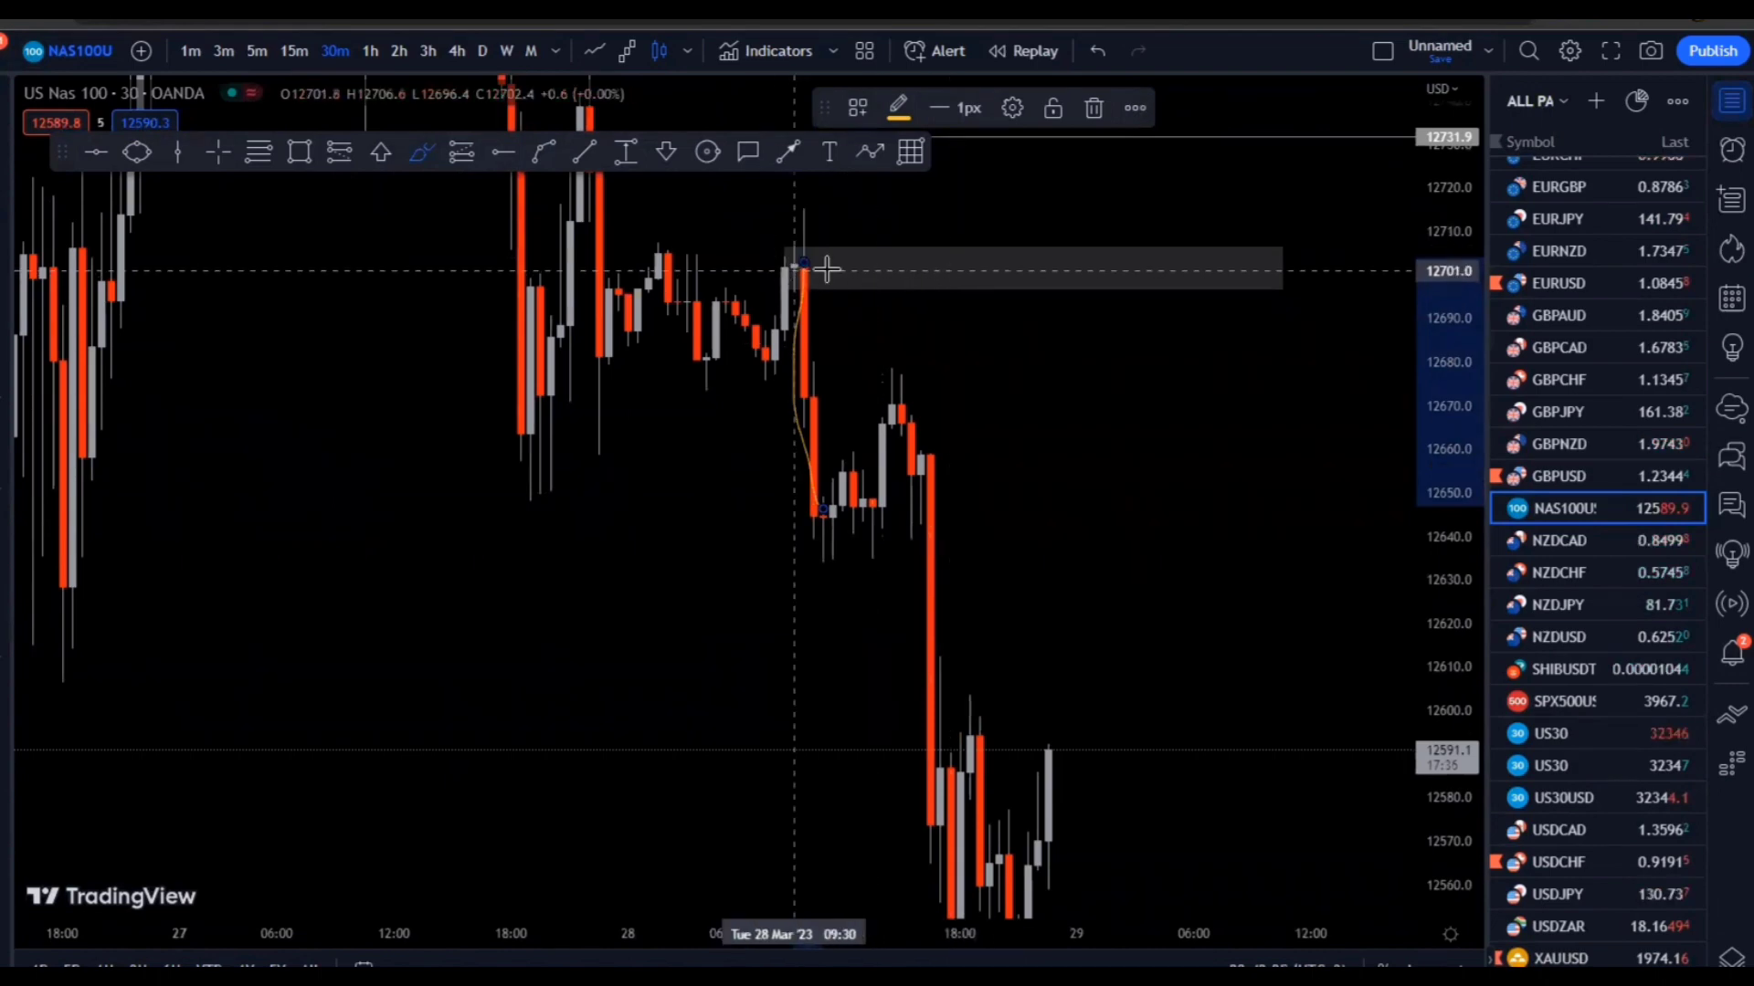
pyautogui.click(1095, 109)
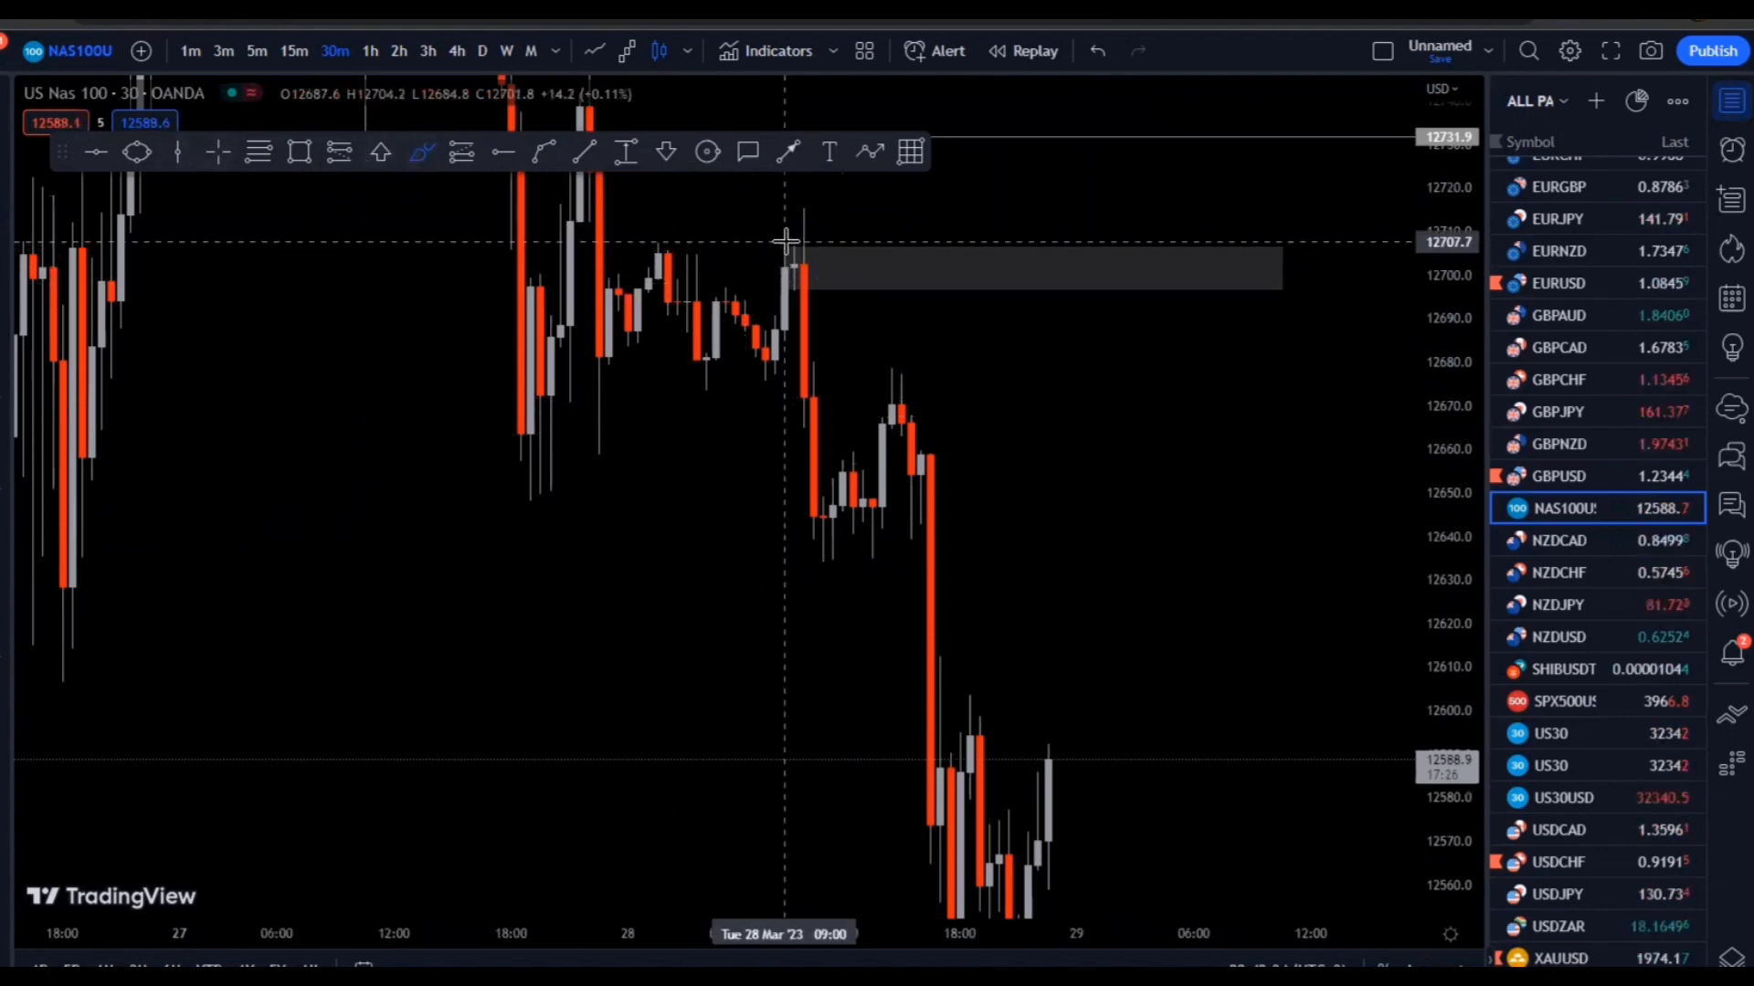
pyautogui.moveTo(786, 240); pyautogui.dragTo(810, 240)
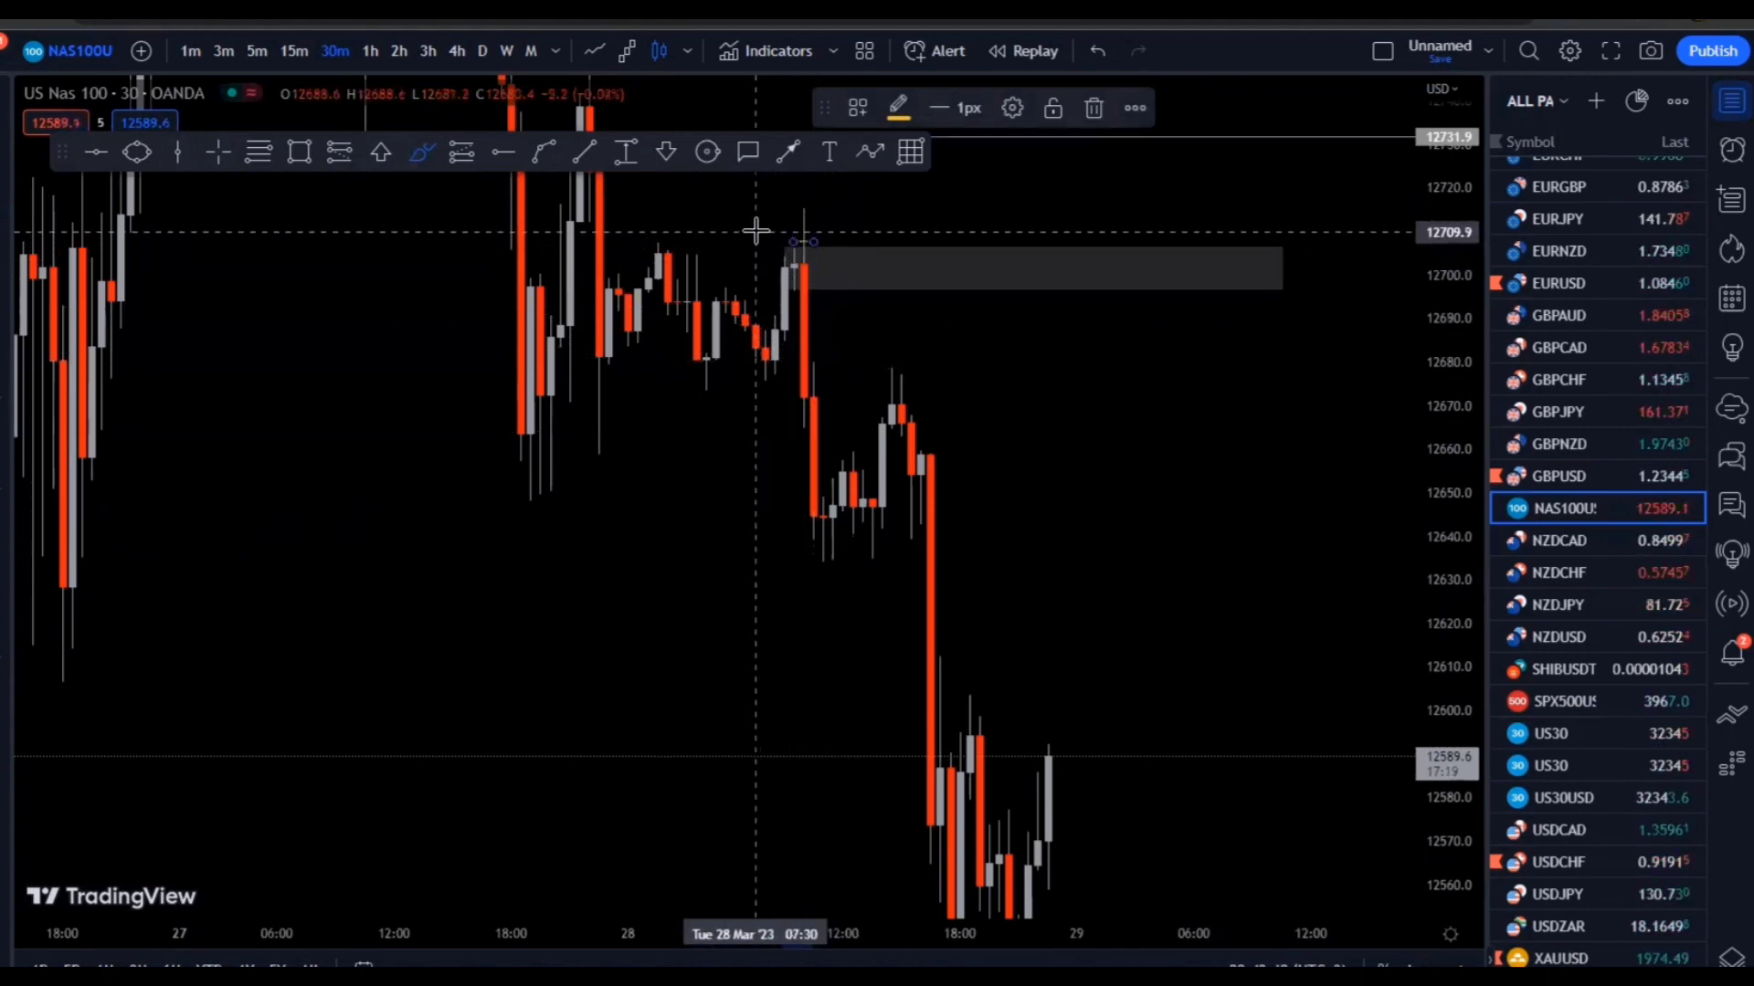
pyautogui.moveTo(757, 231); pyautogui.dragTo(649, 240)
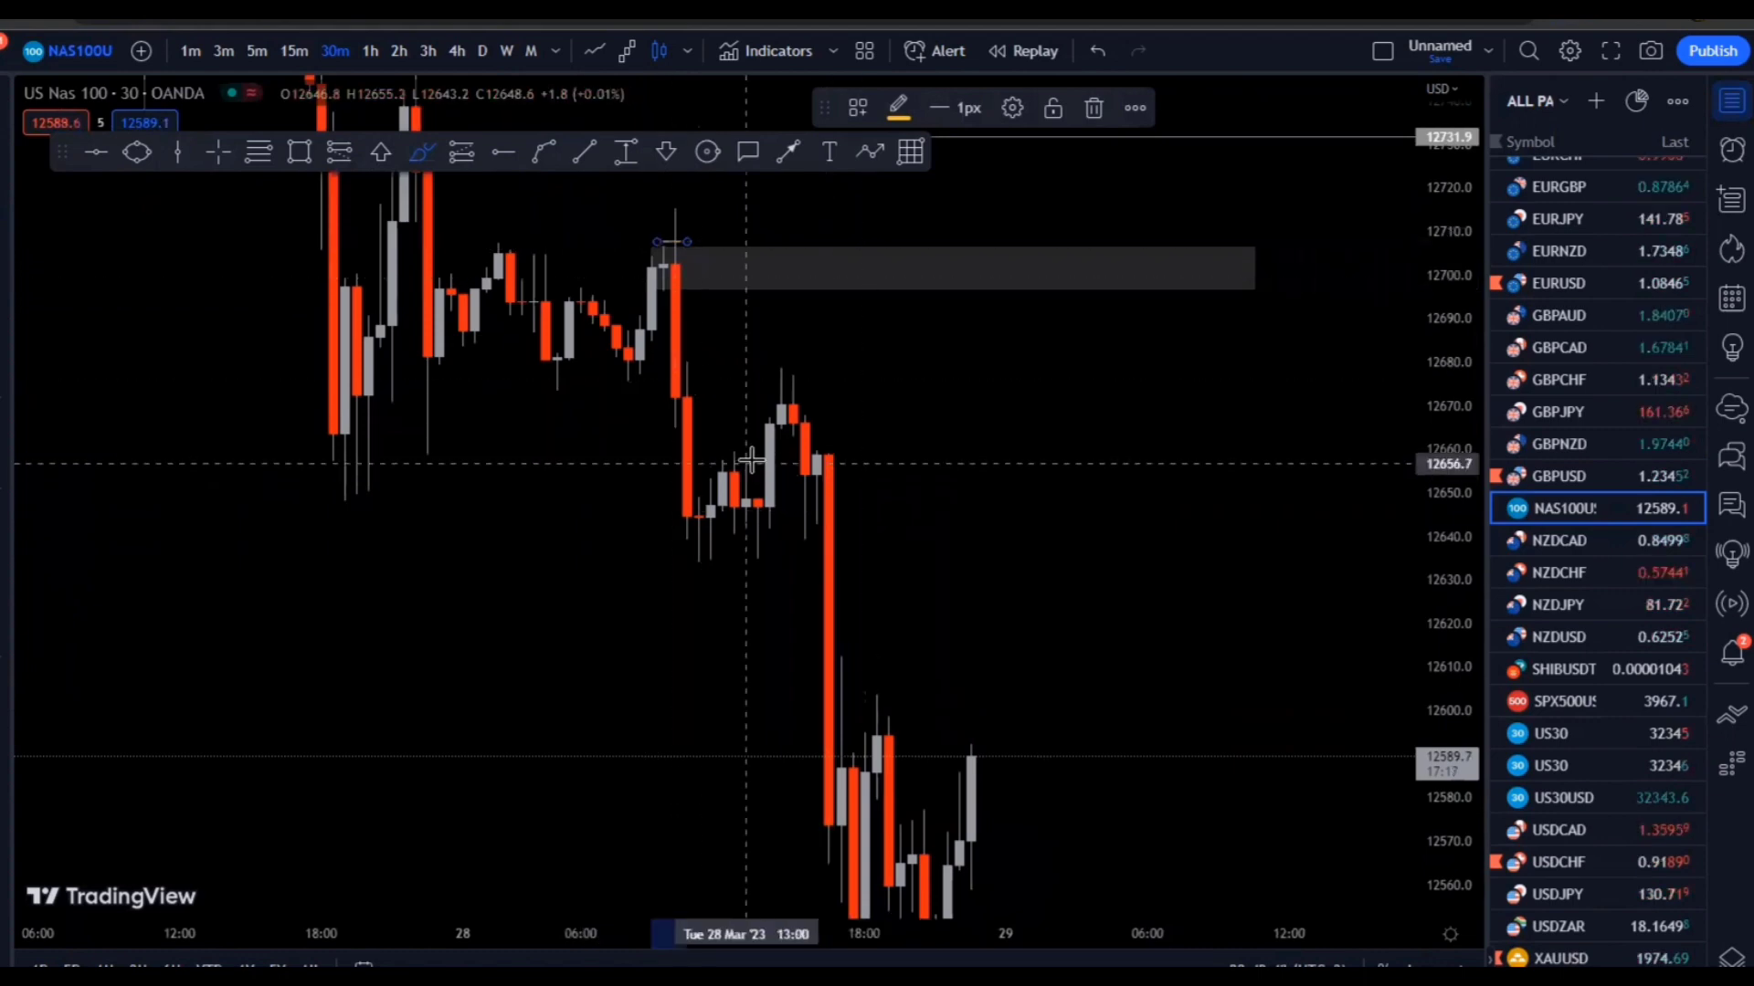
pyautogui.moveTo(498, 451); pyautogui.dragTo(748, 681)
pyautogui.scroll(2, 692, 619)
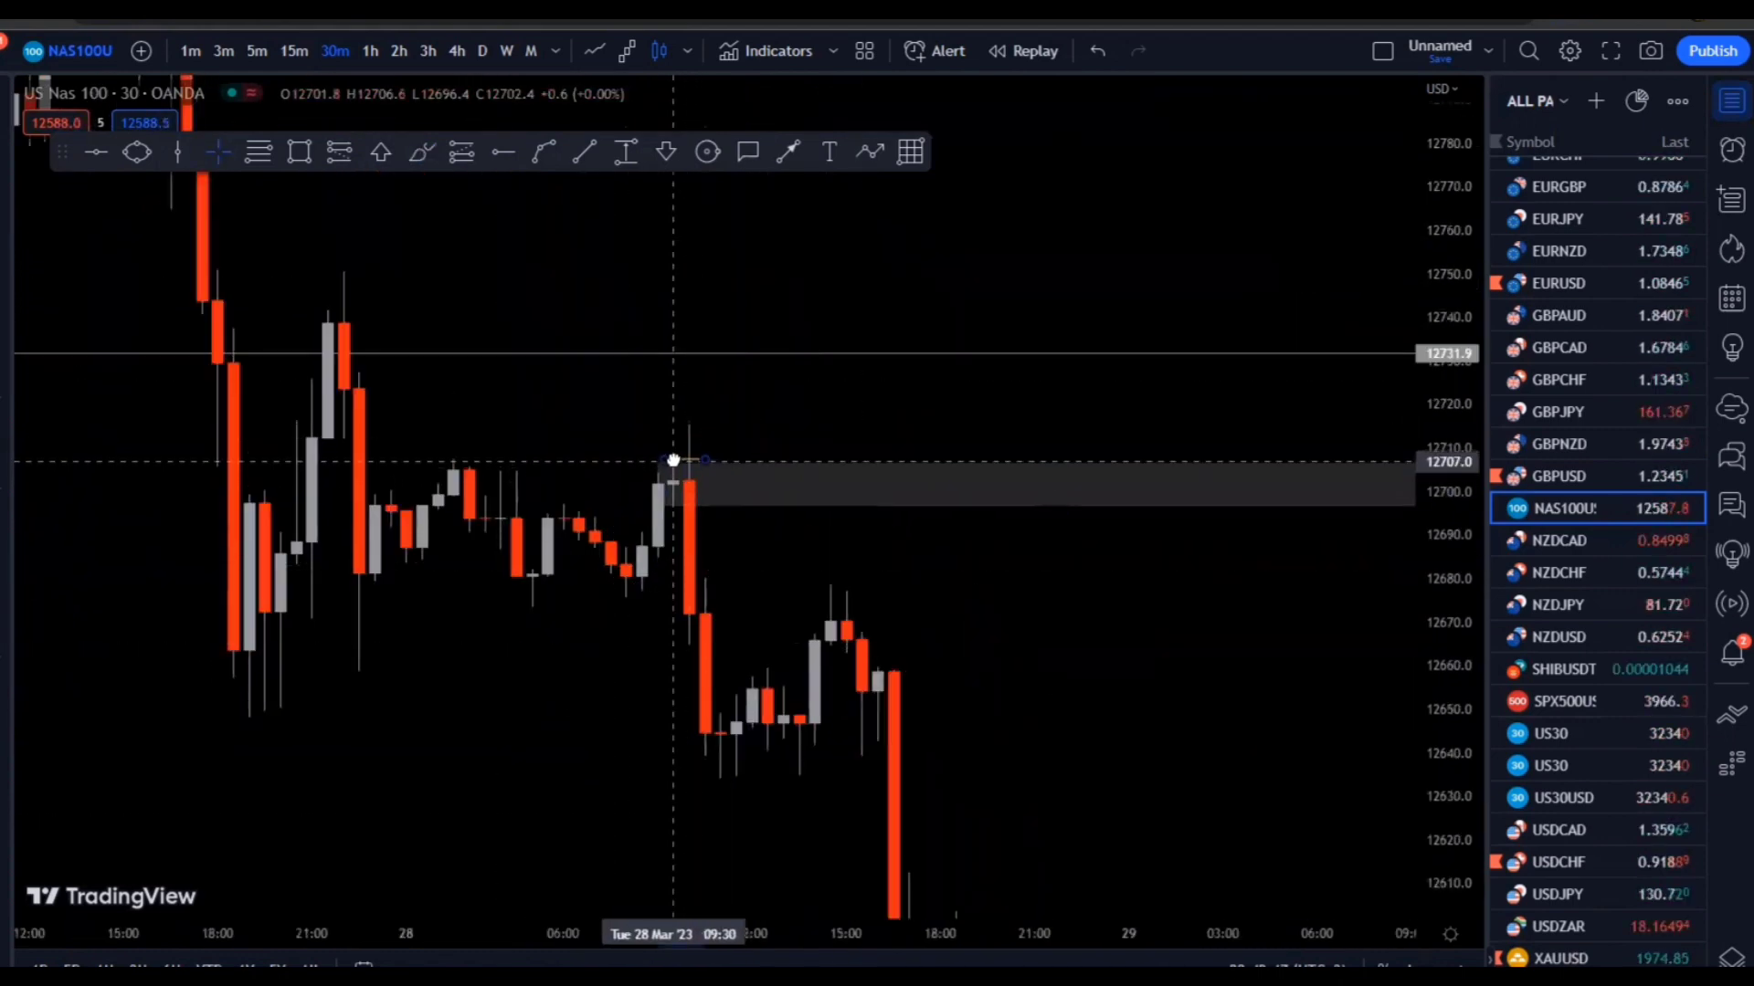
# Stretch the grey box left and thin it to about 12693–12697, then move the short brush mark to the candle tops
pyautogui.moveTo(673, 460); pyautogui.dragTo(543, 461)
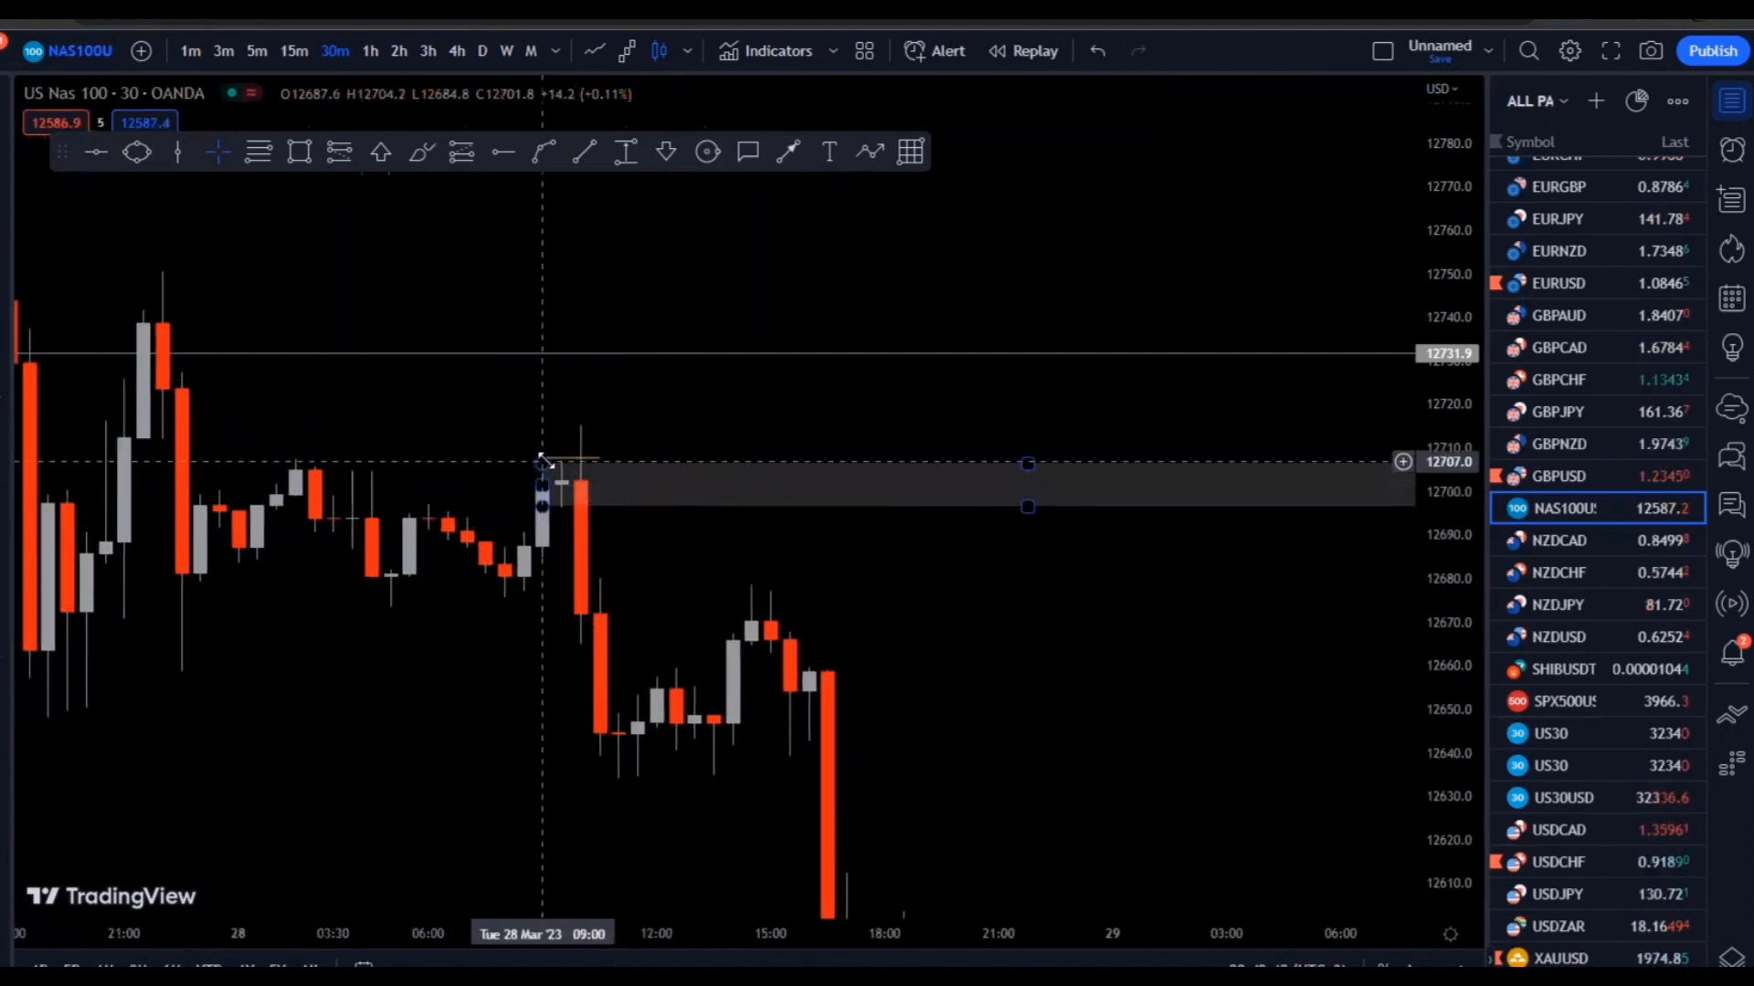
pyautogui.moveTo(543, 462); pyautogui.dragTo(447, 508)
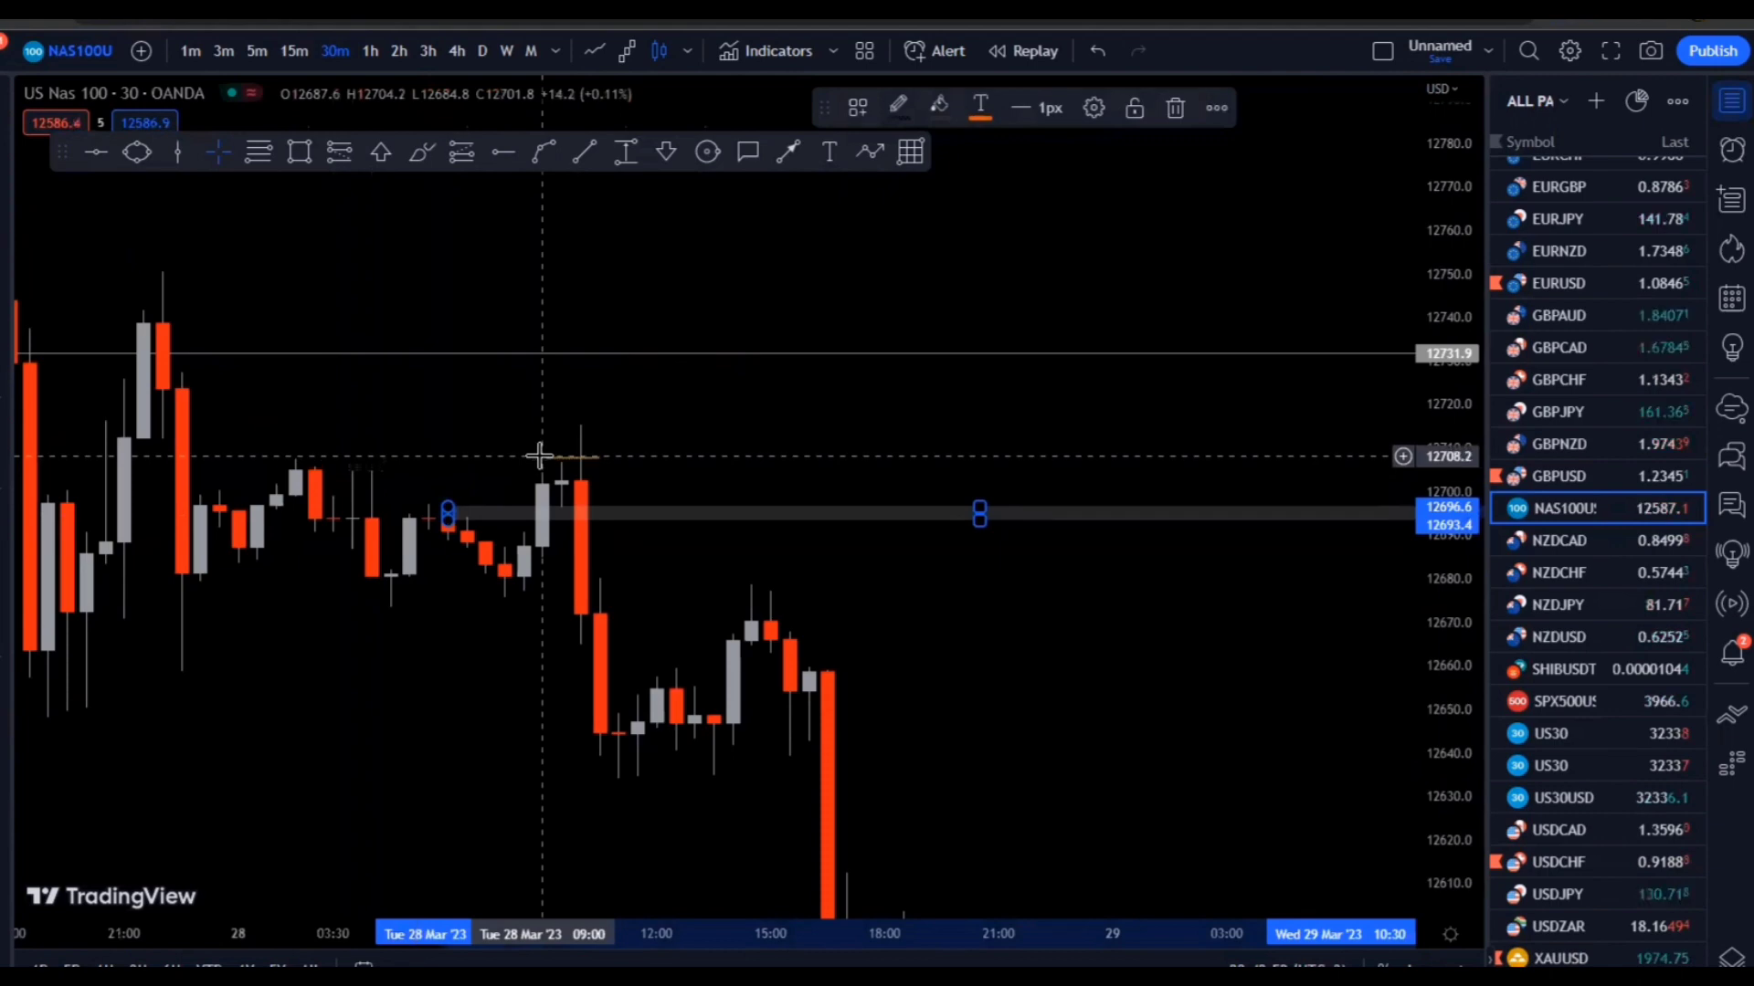
pyautogui.click(535, 455)
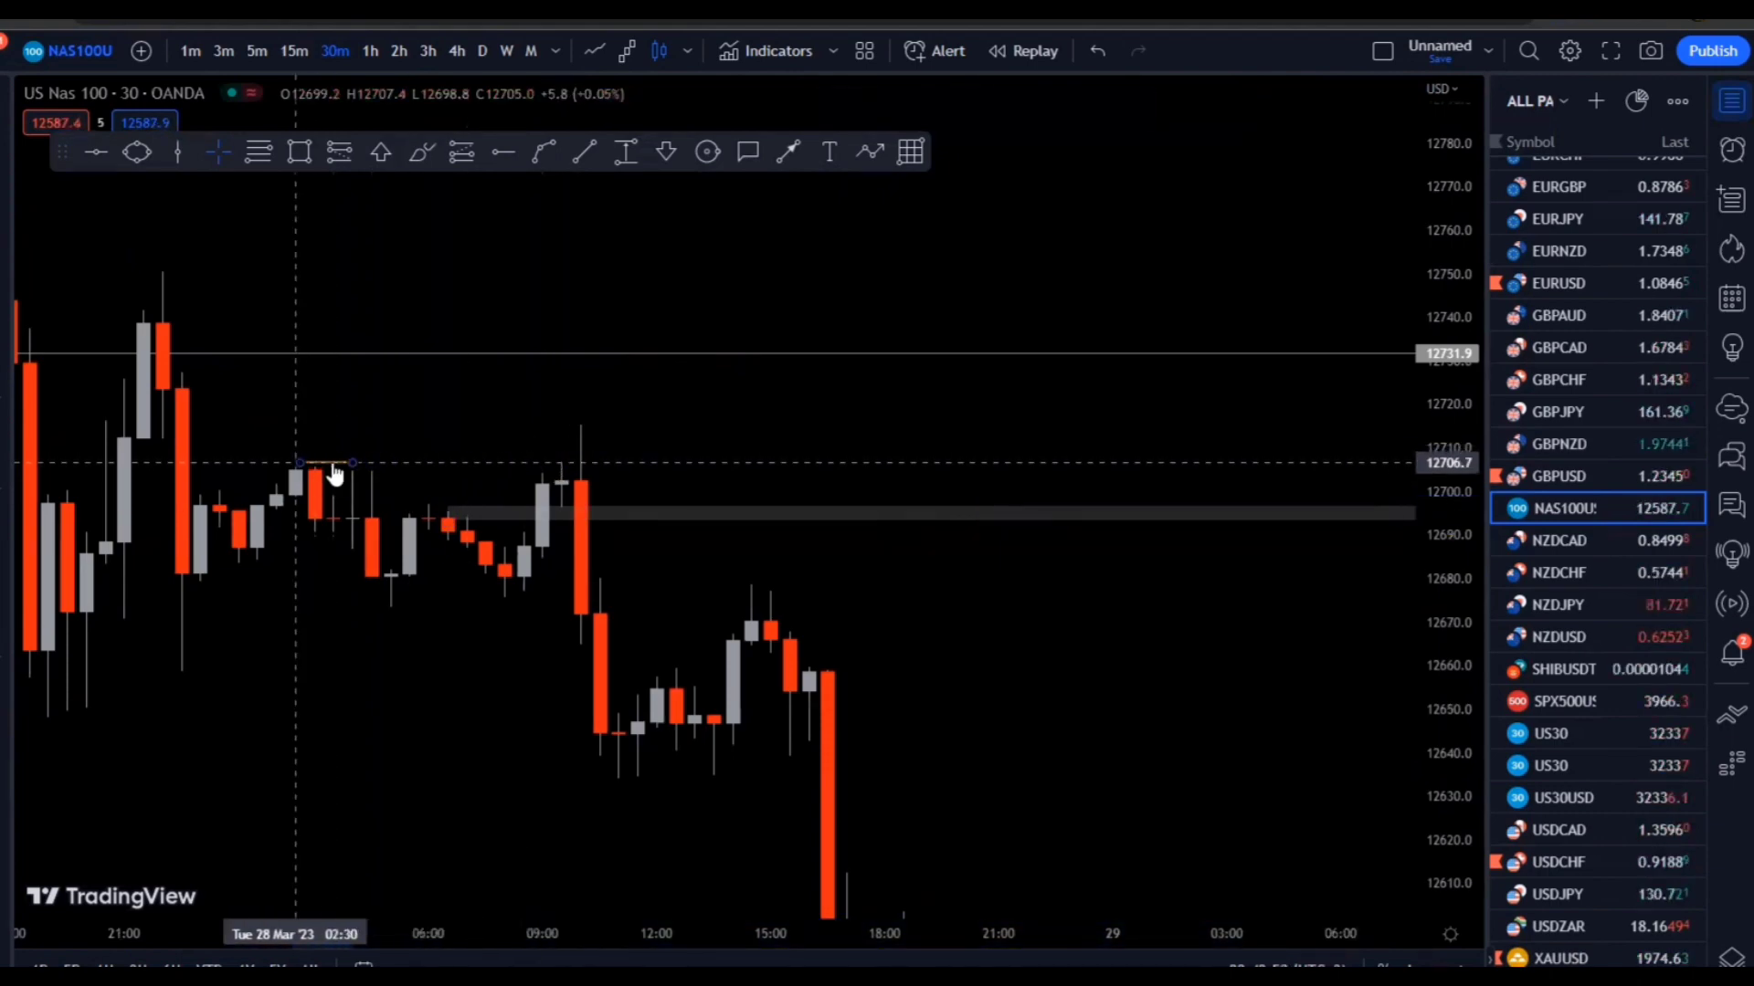
pyautogui.click(335, 474)
pyautogui.moveTo(353, 475)
pyautogui.mouseDown()
pyautogui.moveTo(330, 462)
pyautogui.moveTo(479, 449)
pyautogui.mouseUp()
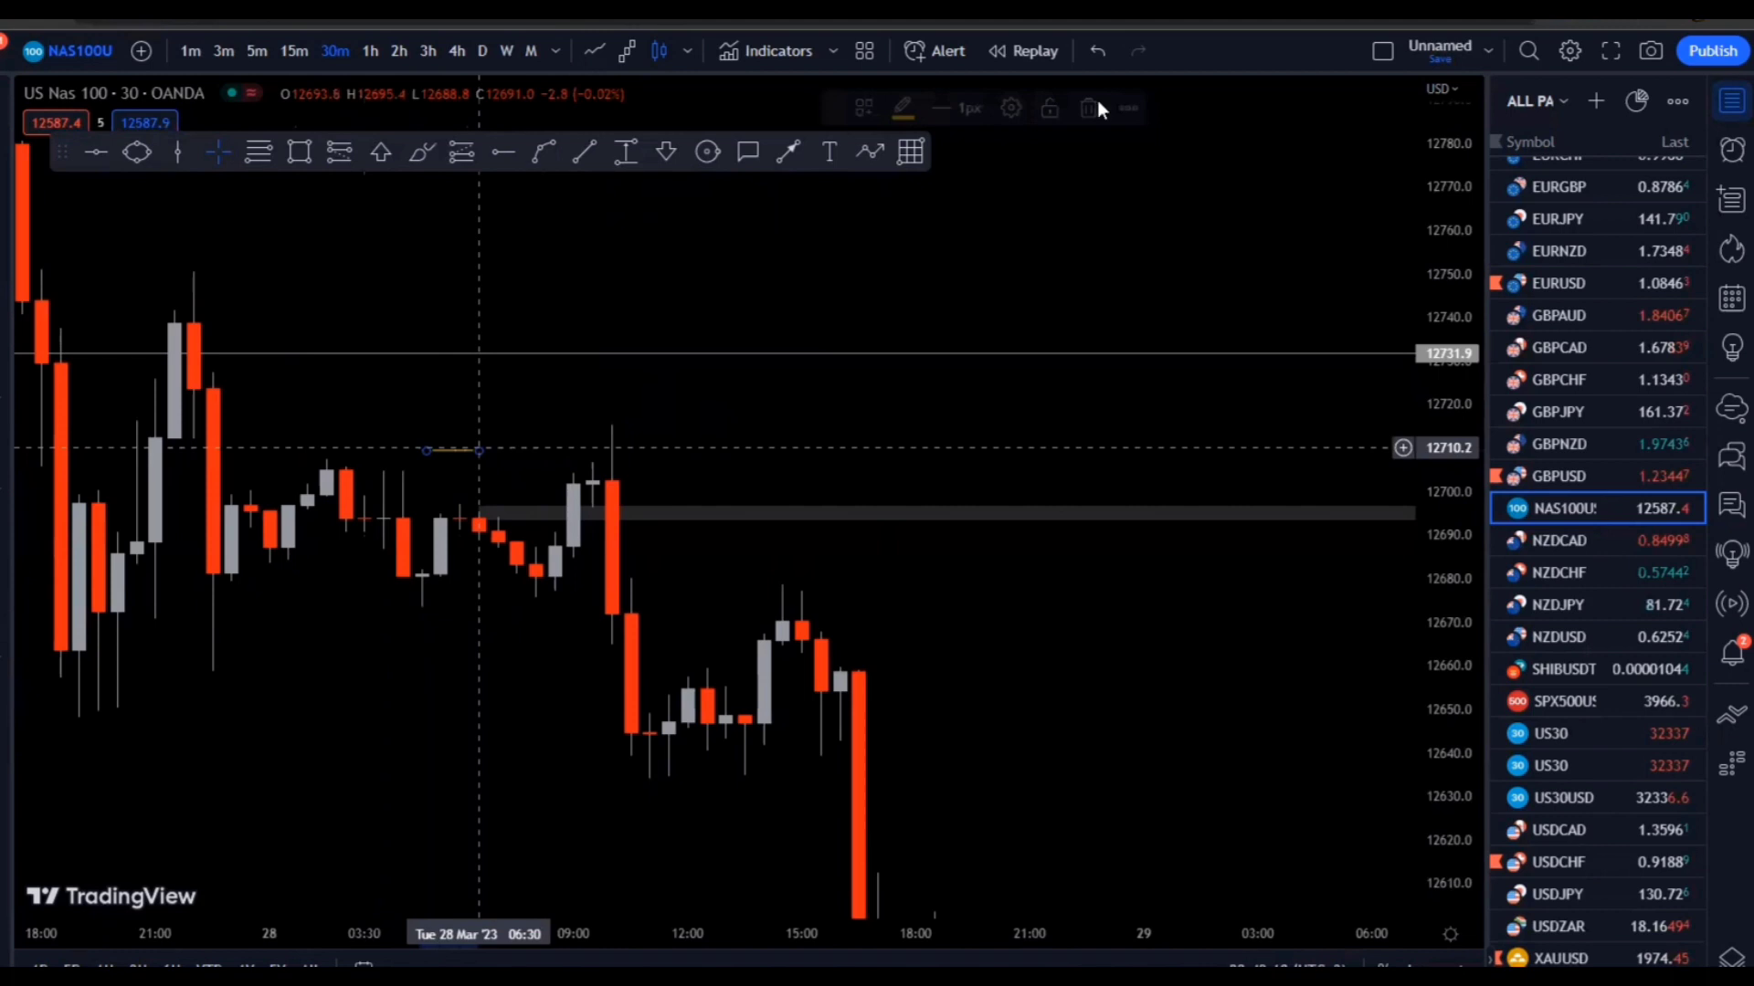
# Delete the short mark and join the equal highs near 12708 with a trend line in the saved liq style
pyautogui.click(1099, 110)
pyautogui.click(584, 152)
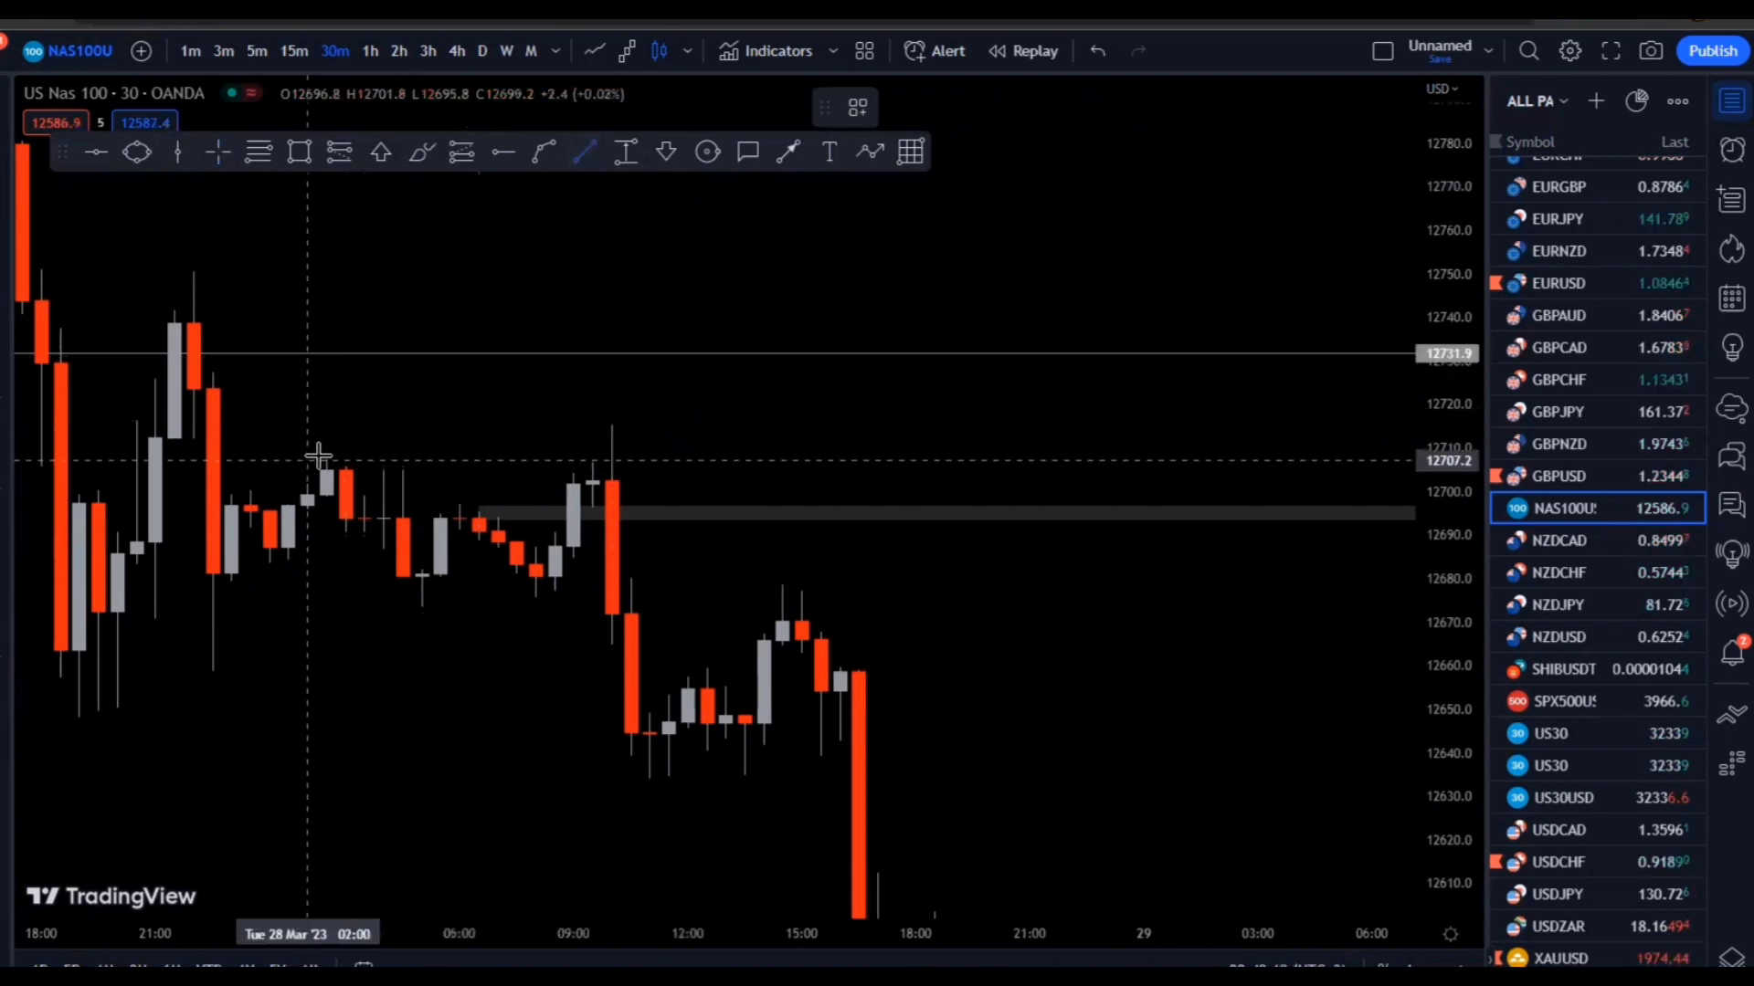
pyautogui.click(321, 456)
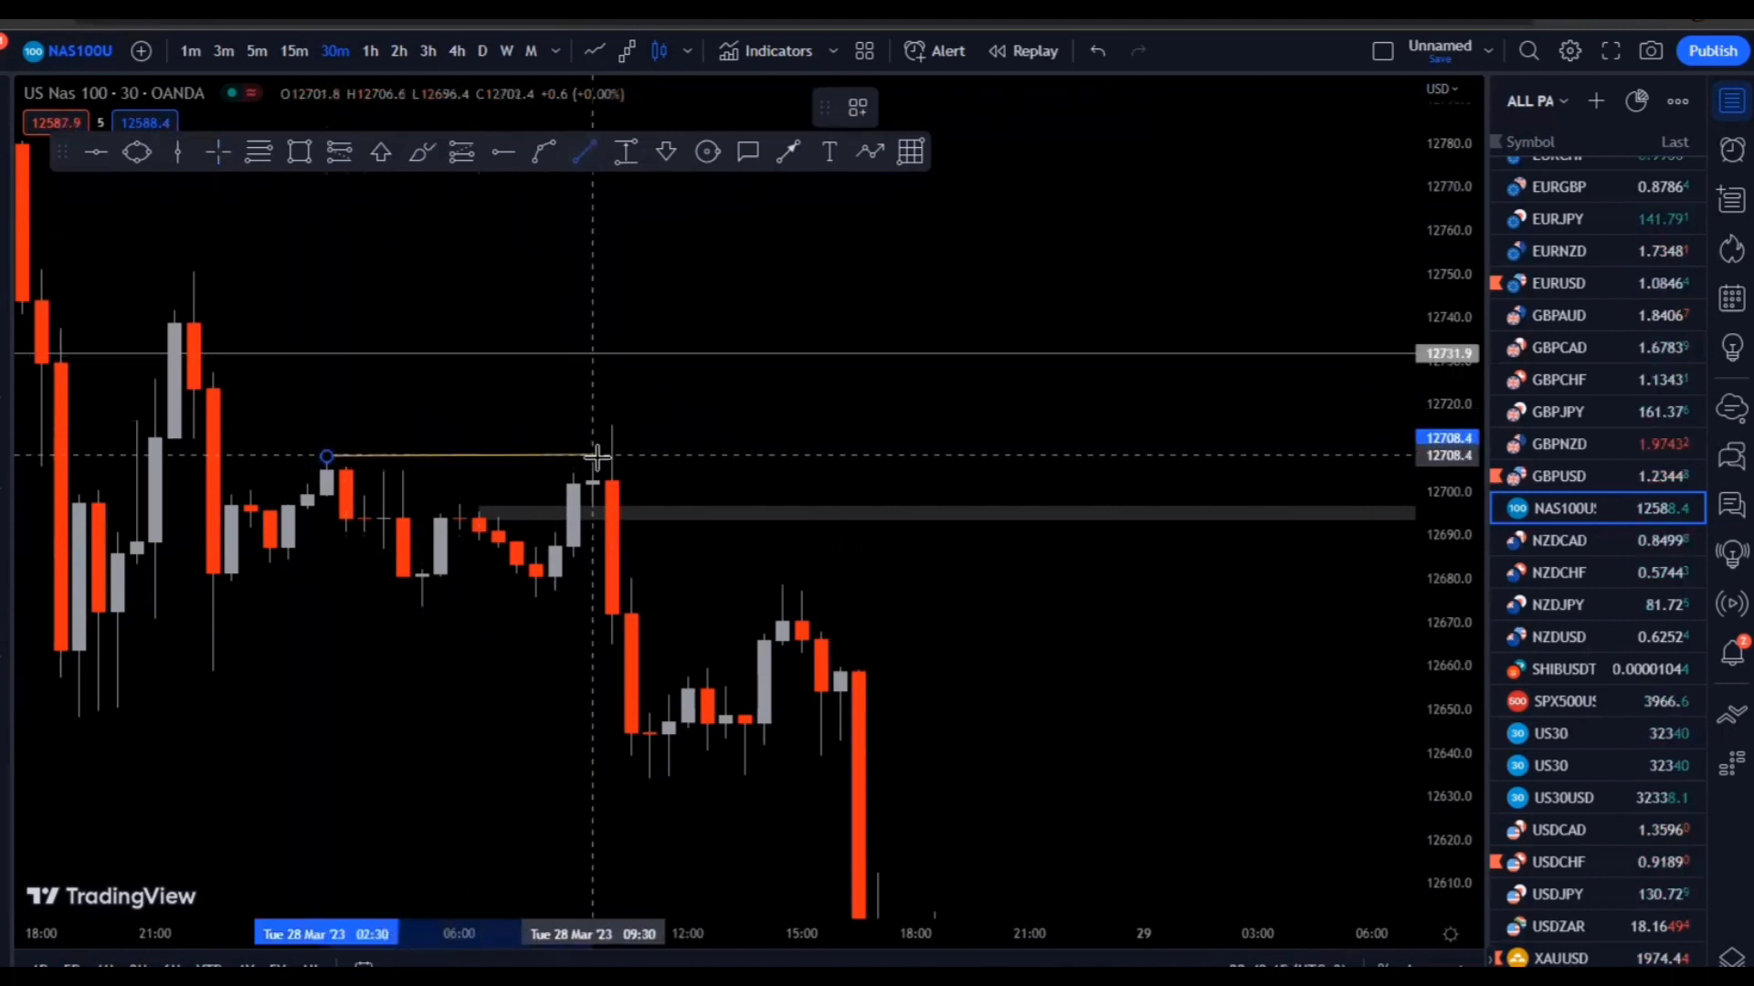
pyautogui.click(595, 458)
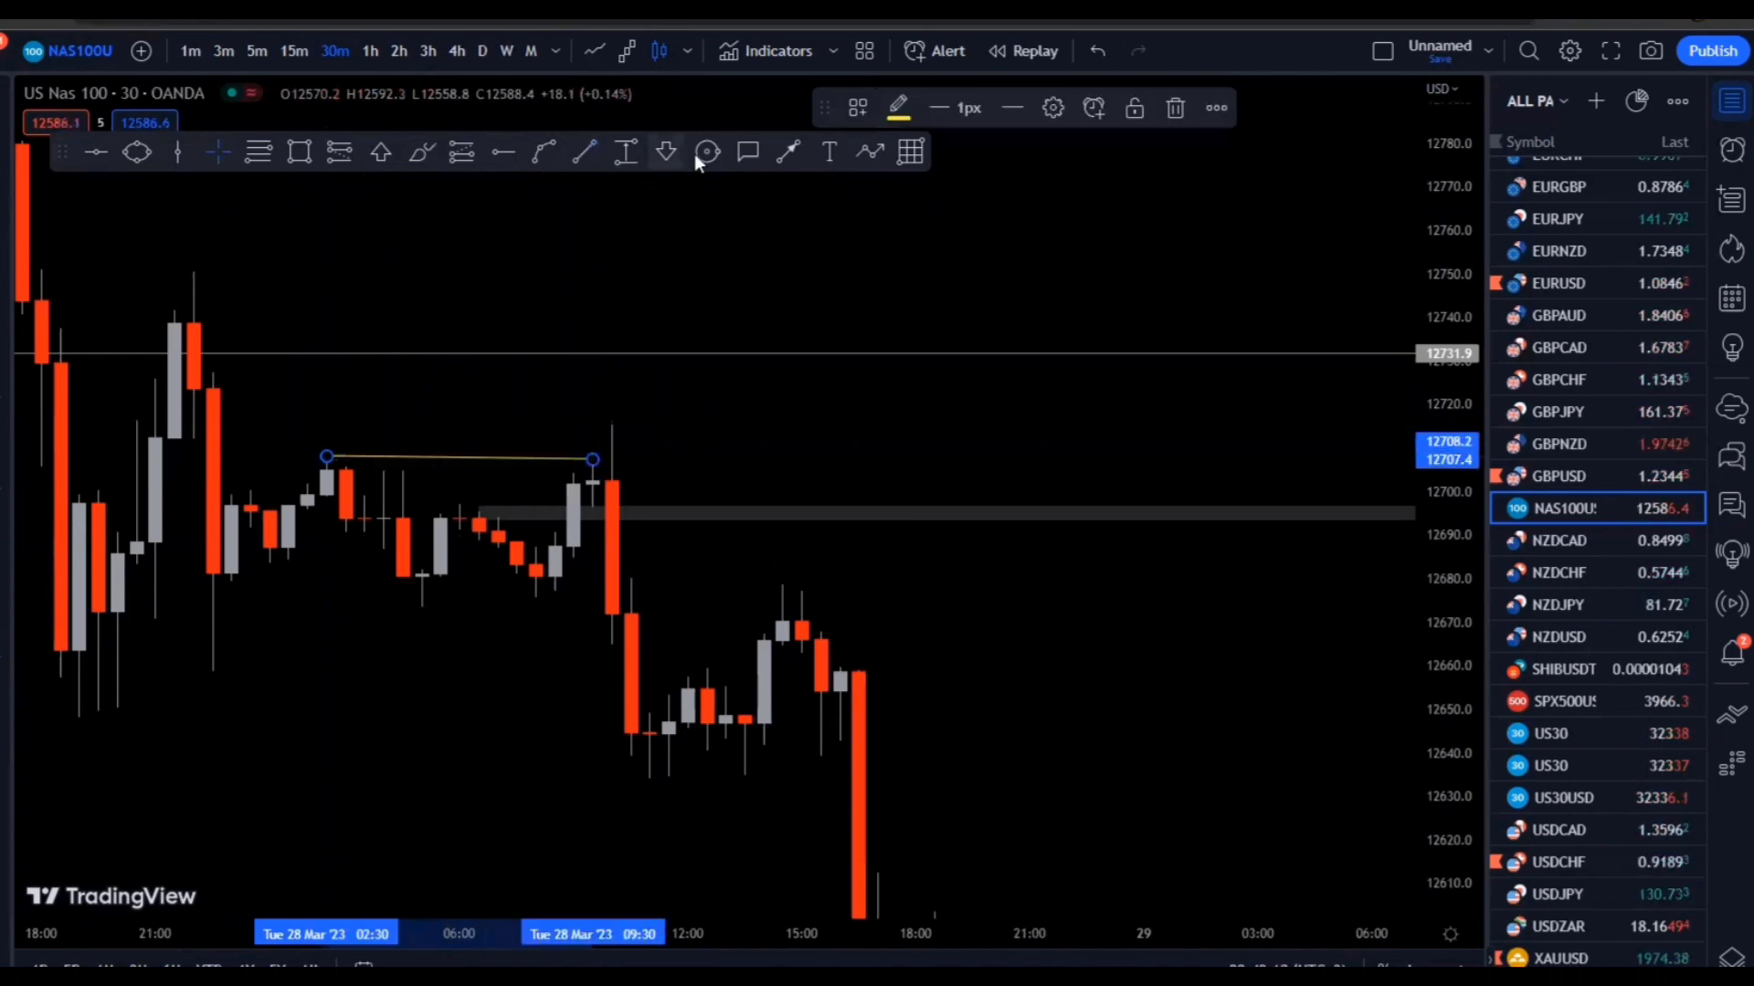
pyautogui.click(857, 107)
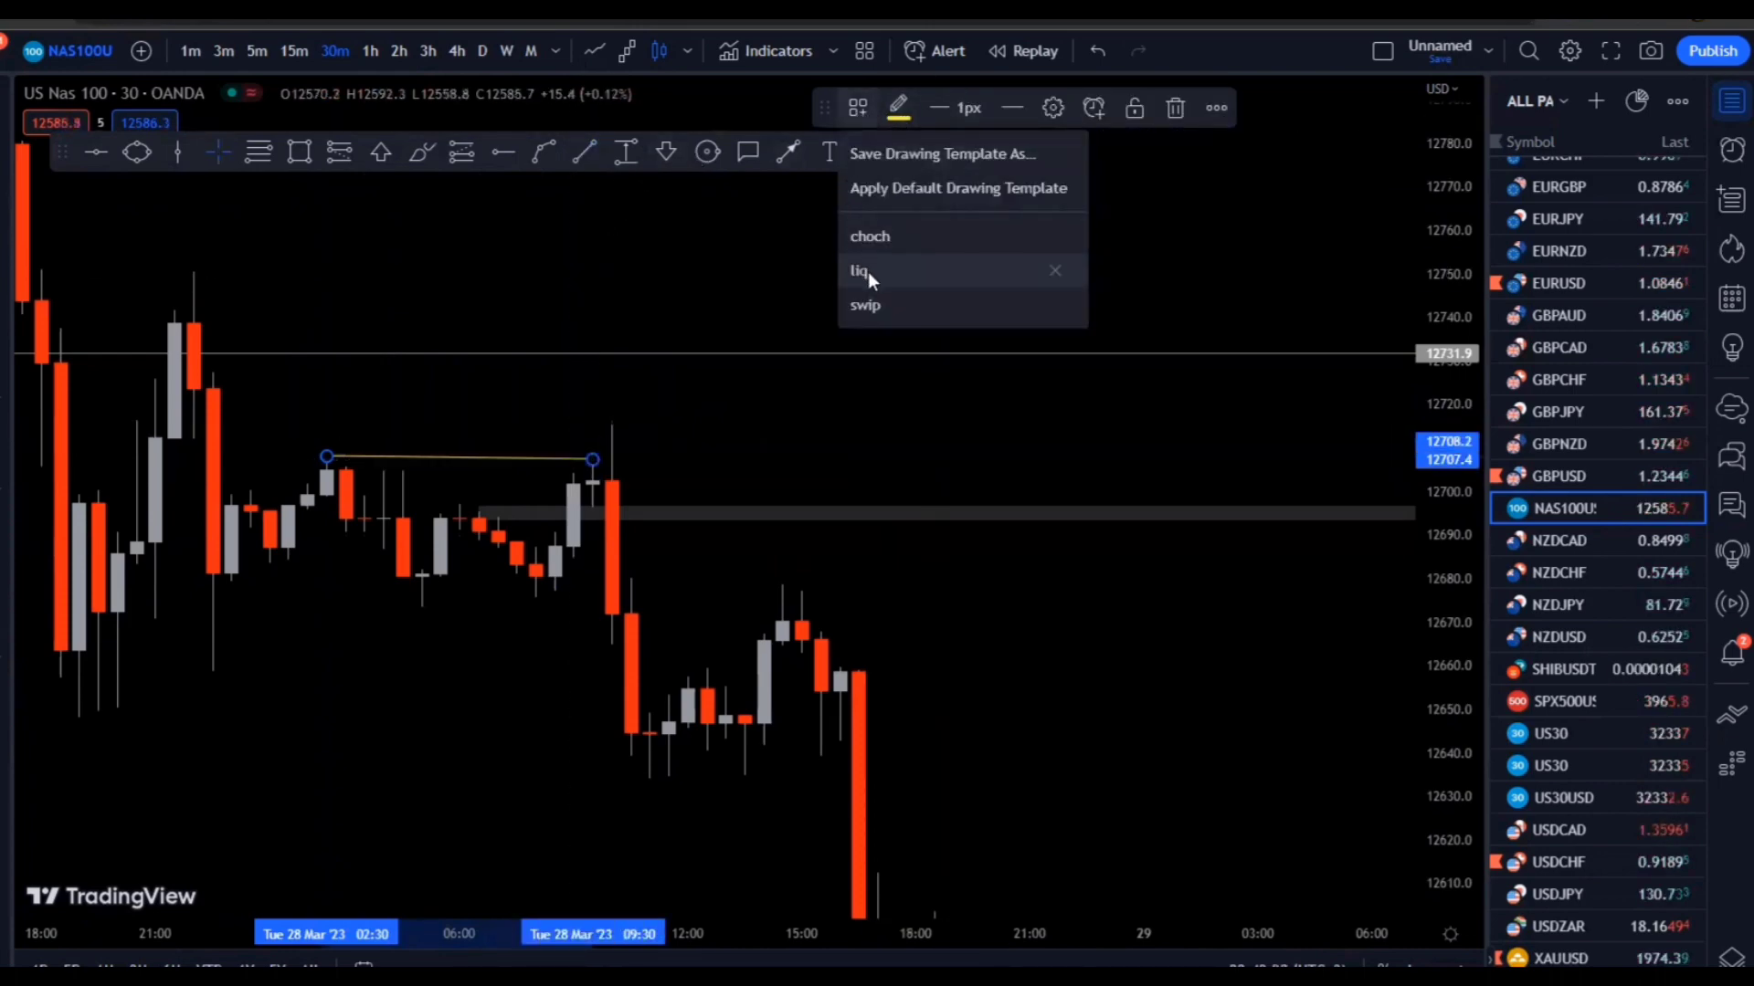
pyautogui.click(873, 293)
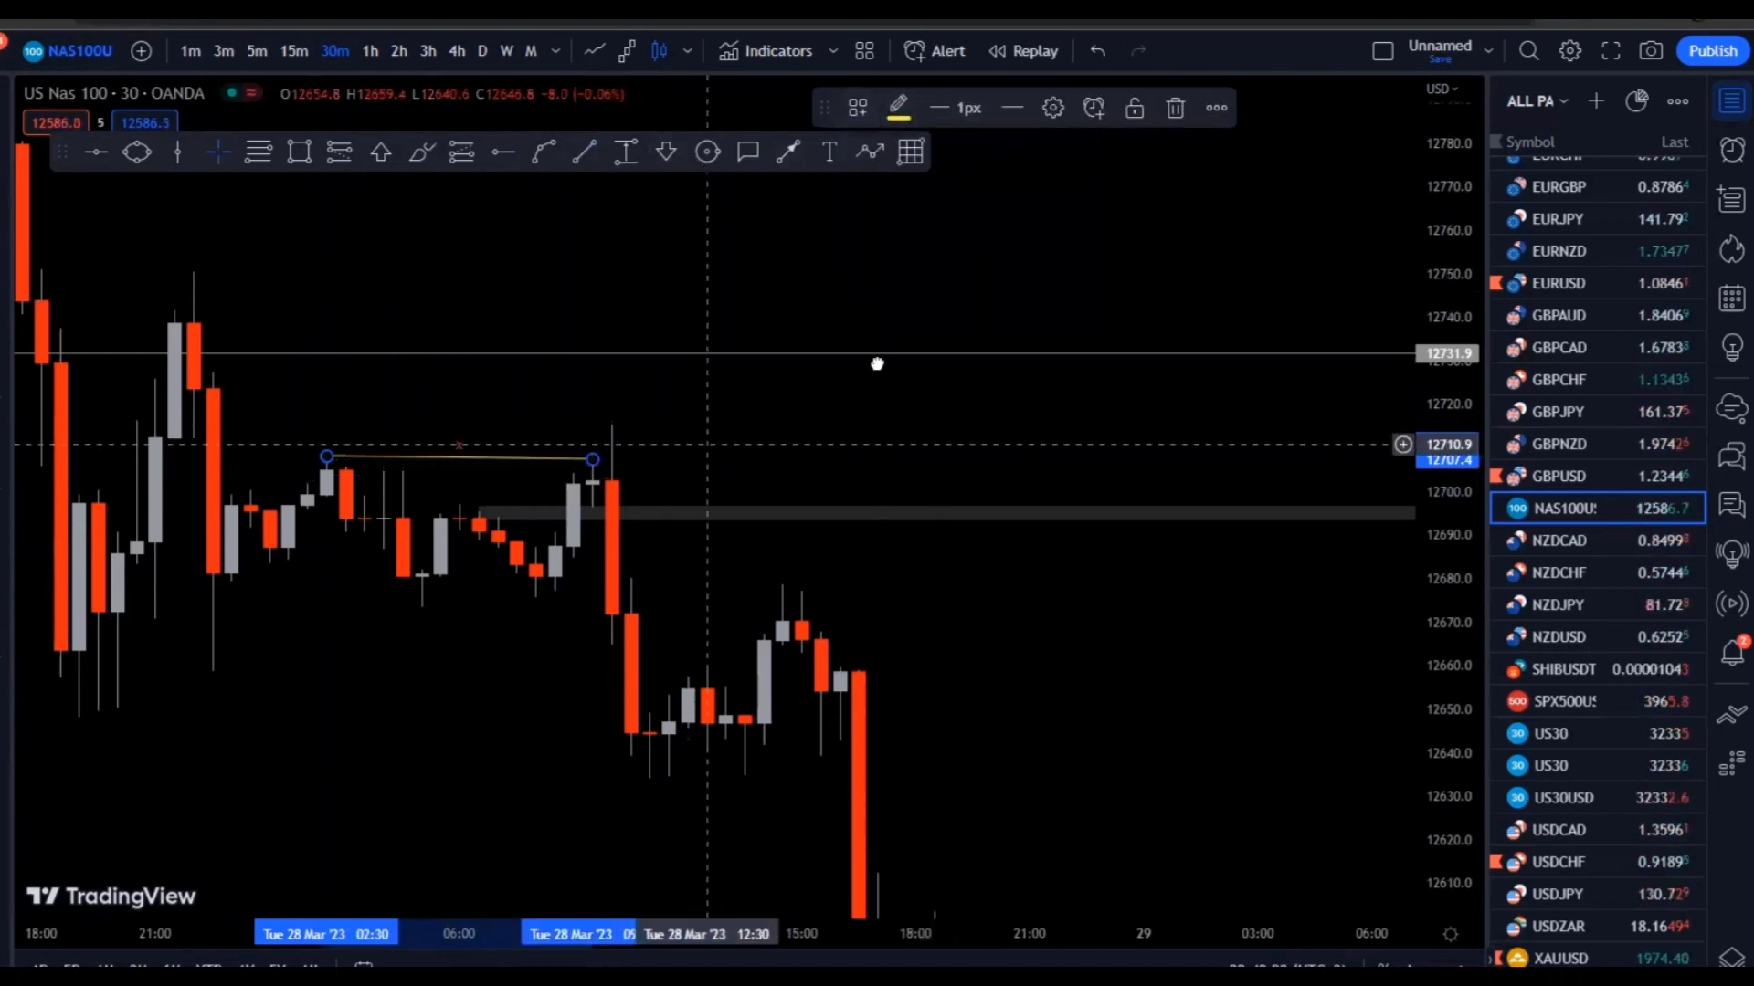
pyautogui.moveTo(877, 364); pyautogui.dragTo(1060, 270)
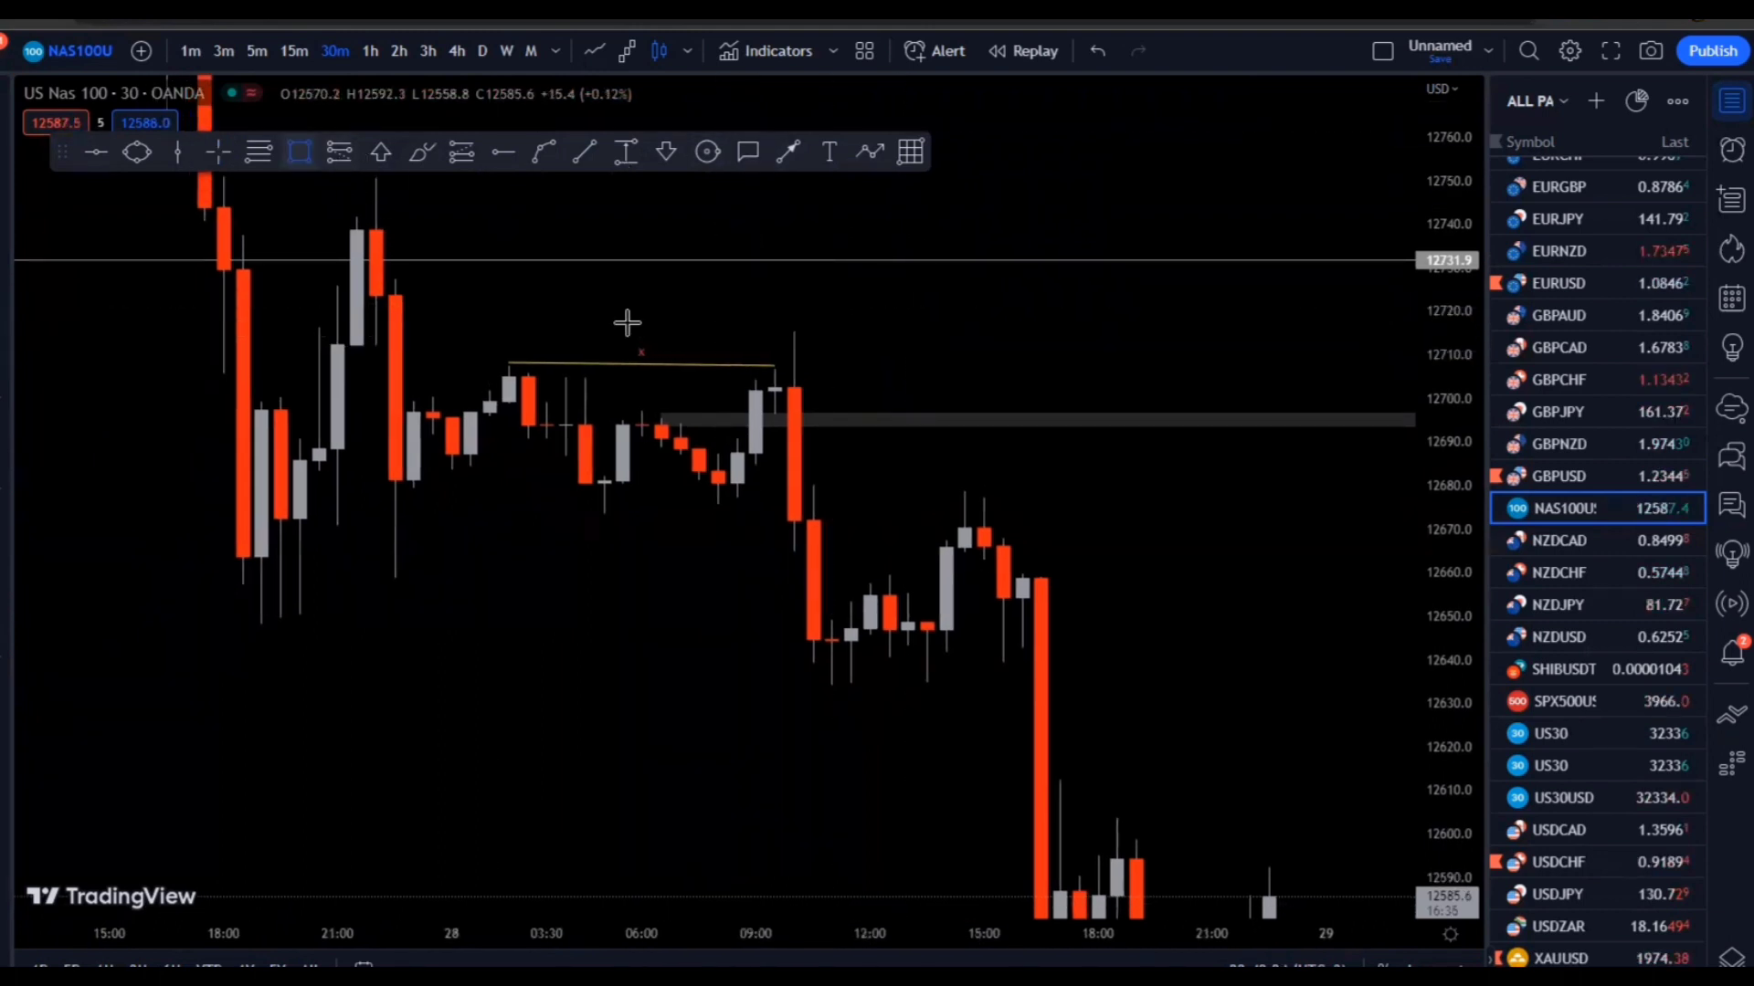
# Draw a grey rectangle from the breakdown candle covering roughly 12667–12717, extending right, and refine its edge
pyautogui.click(776, 328)
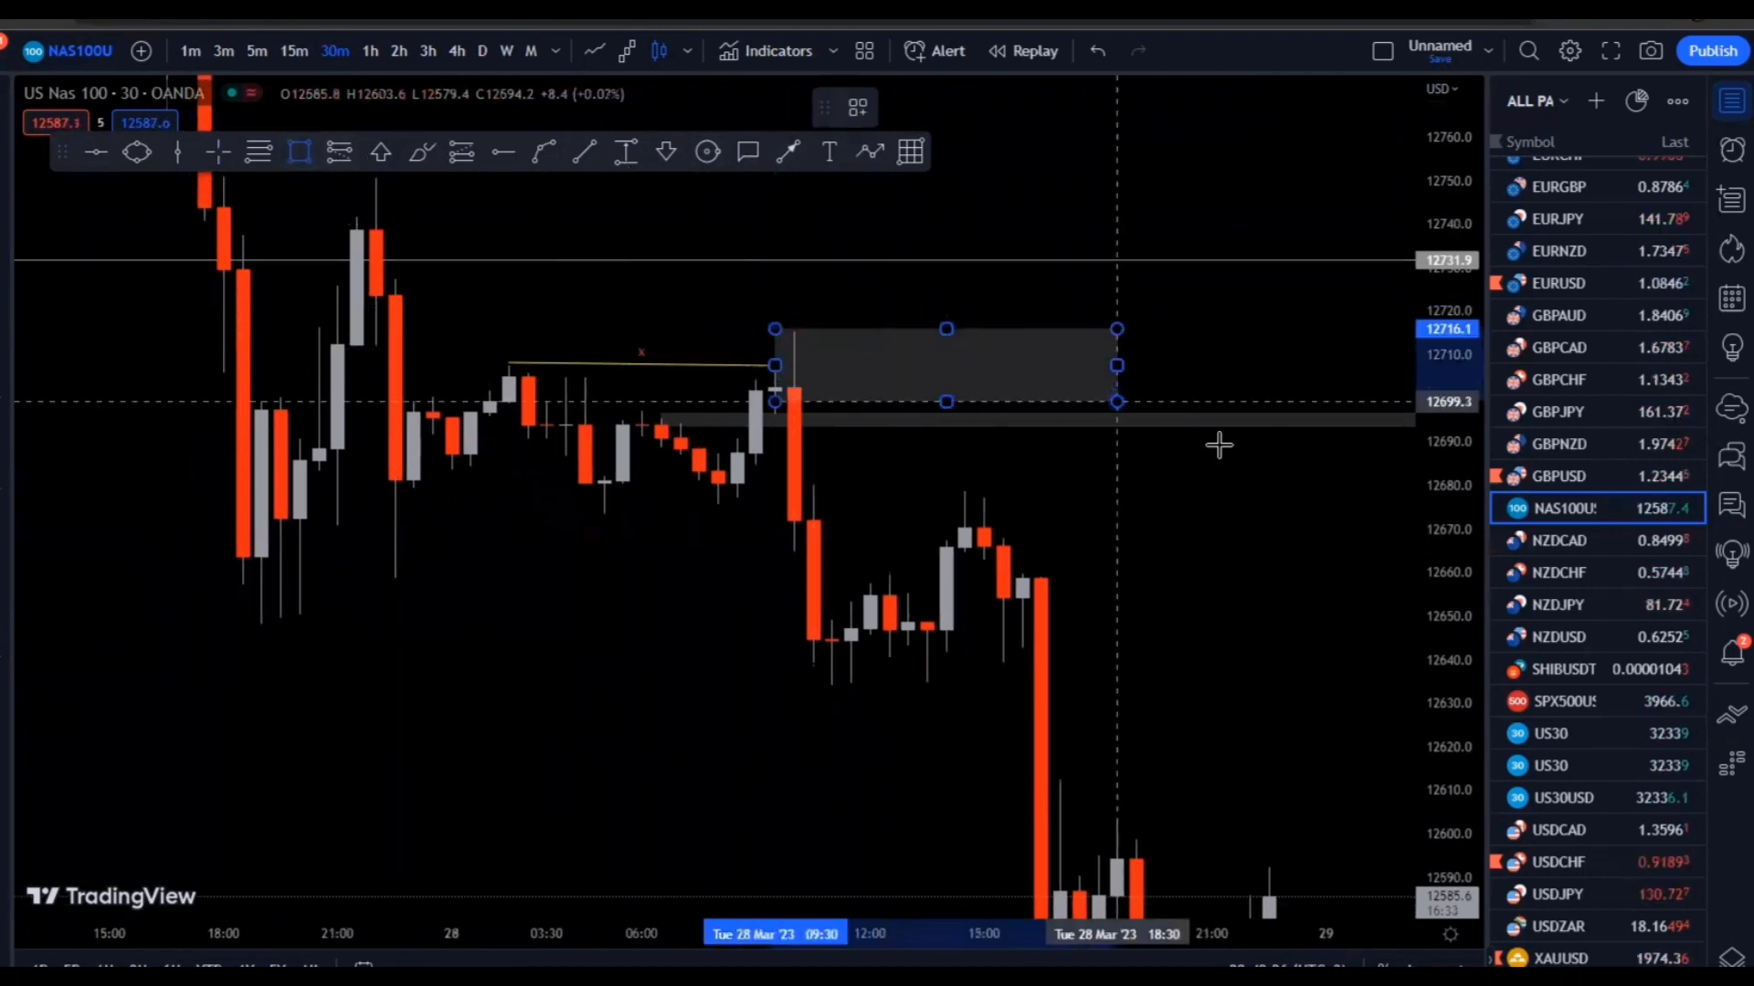
pyautogui.click(1367, 546)
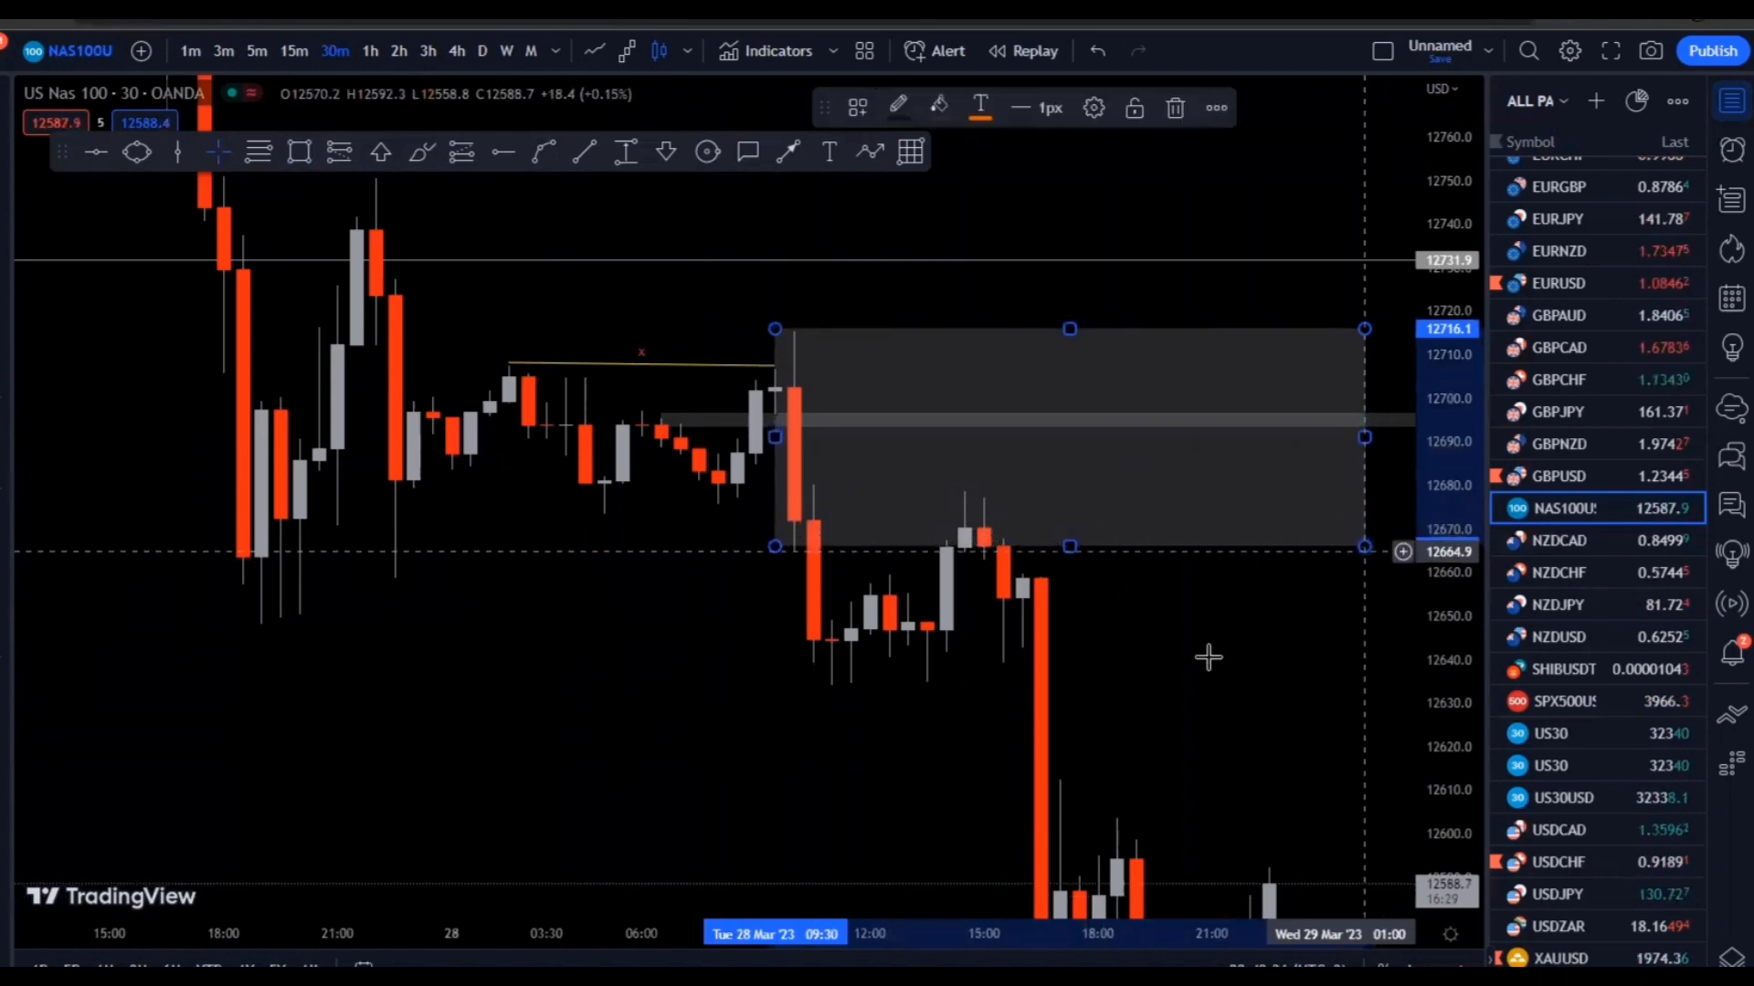
pyautogui.moveTo(1205, 658); pyautogui.dragTo(1158, 431)
pyautogui.moveTo(566, 674); pyautogui.dragTo(580, 841)
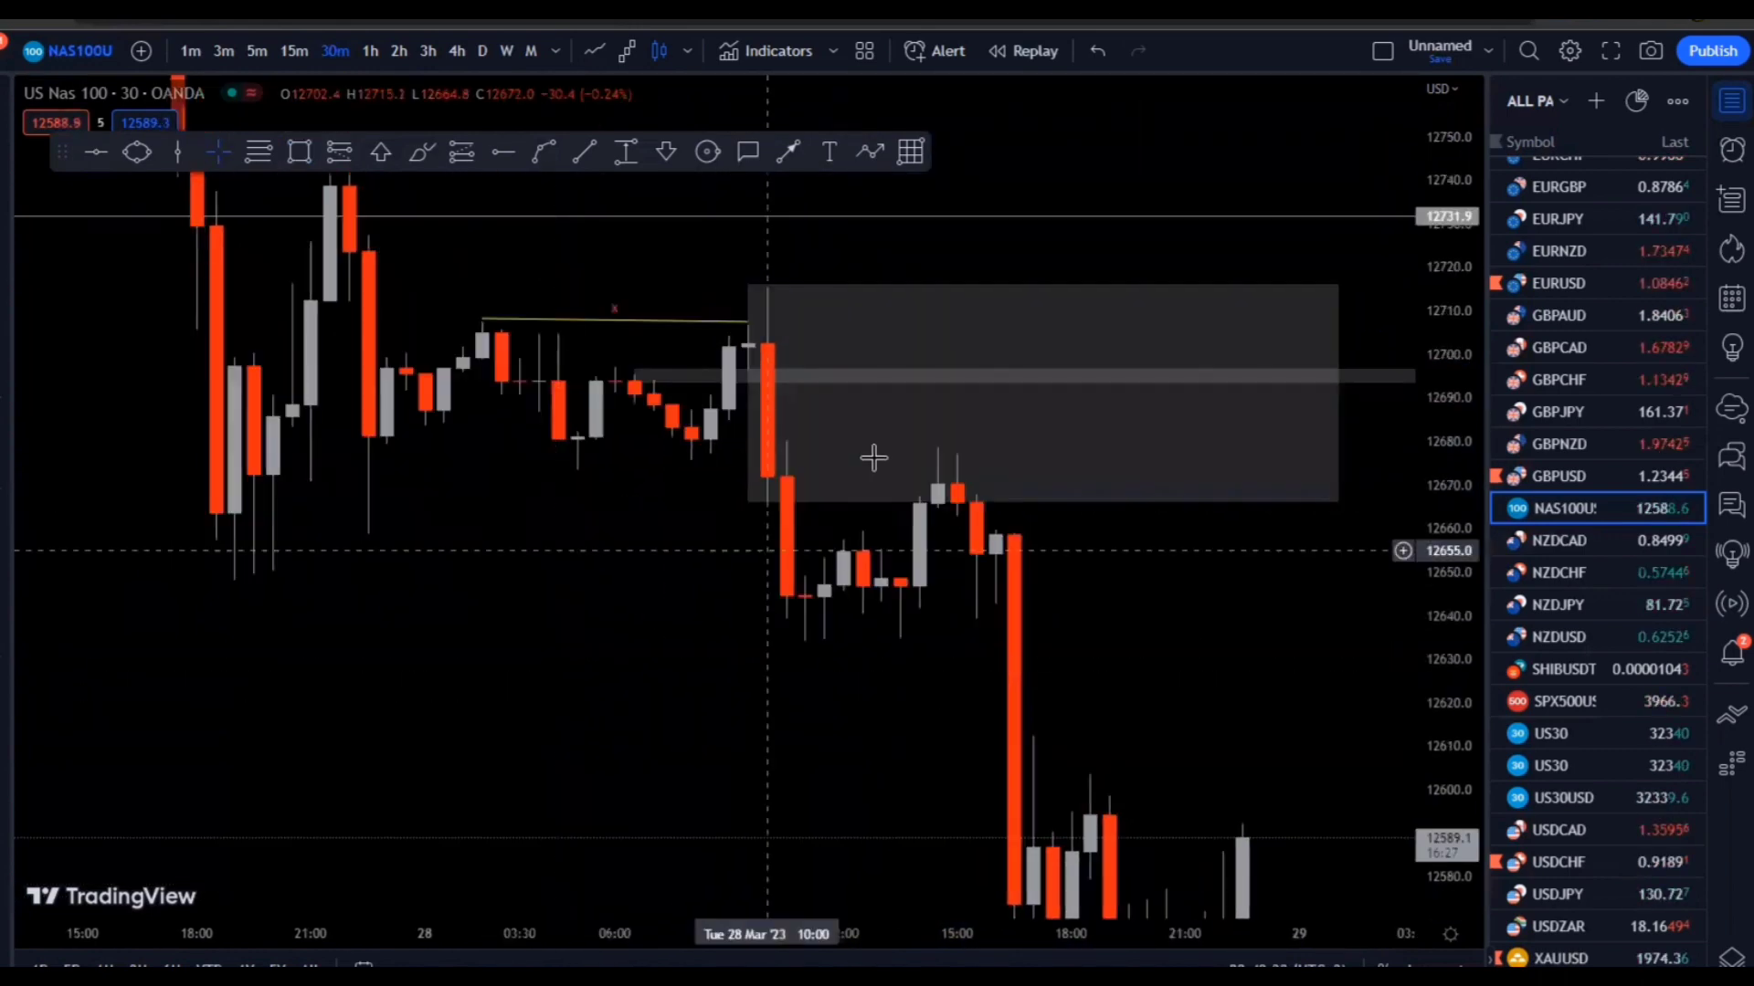
pyautogui.click(728, 324)
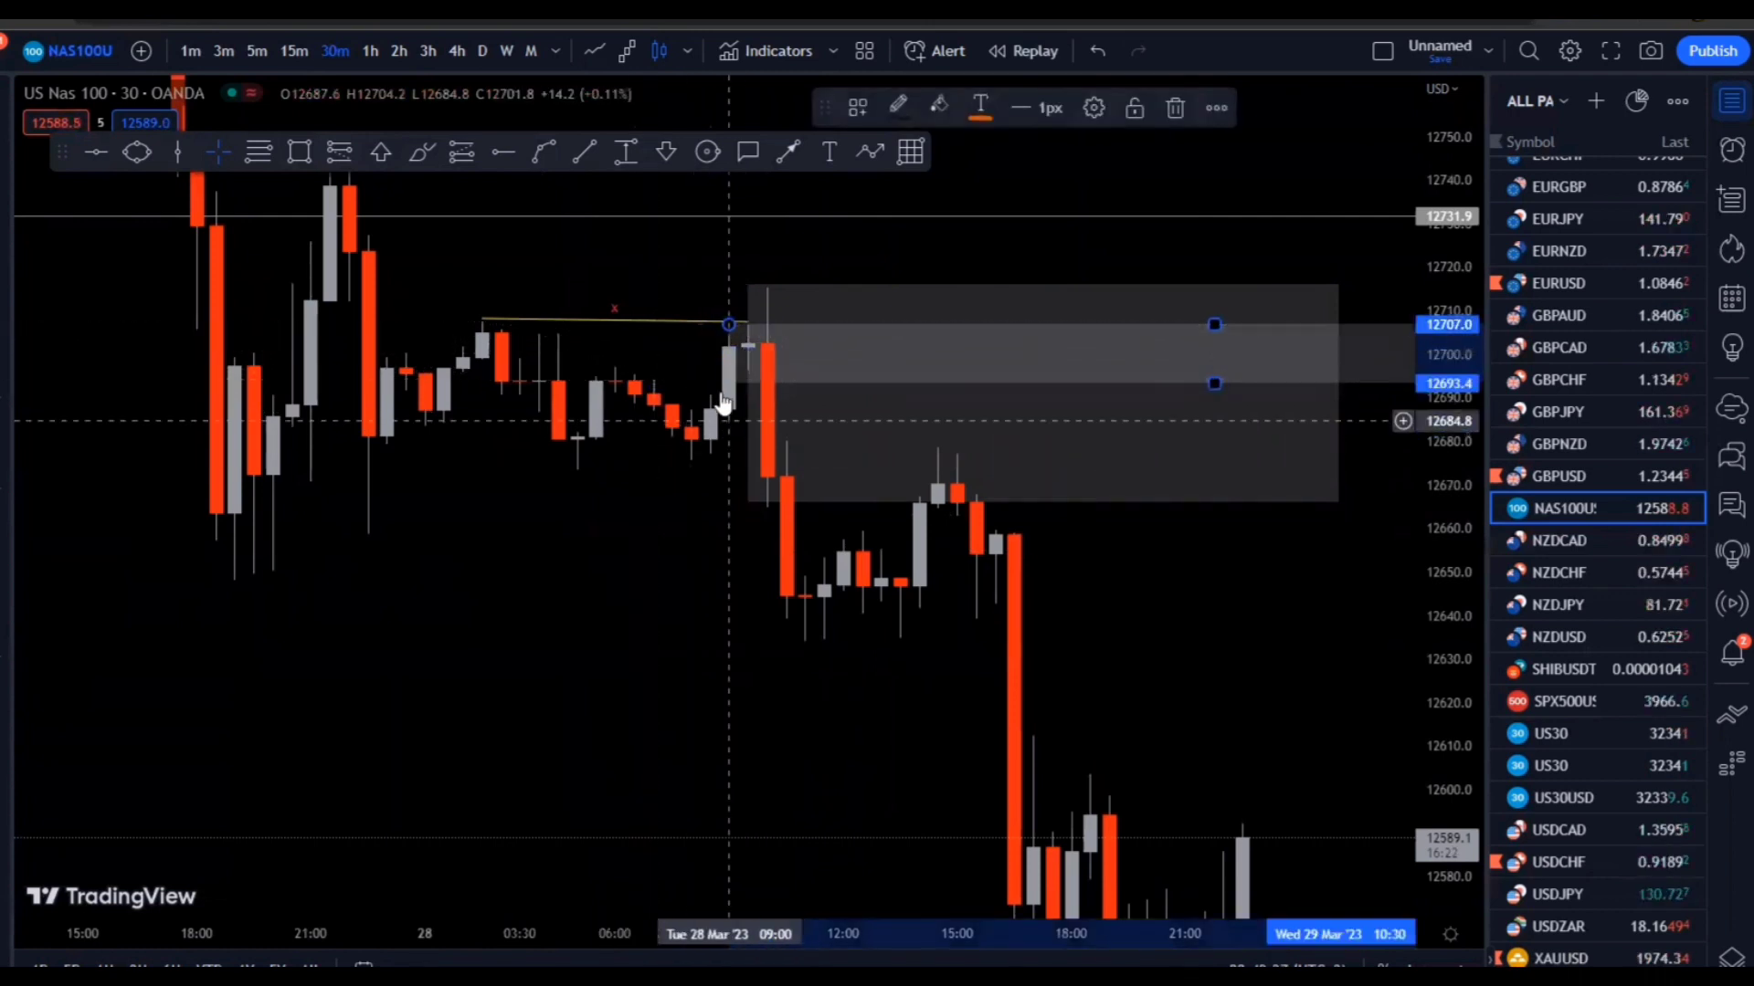
pyautogui.moveTo(728, 384); pyautogui.dragTo(731, 378)
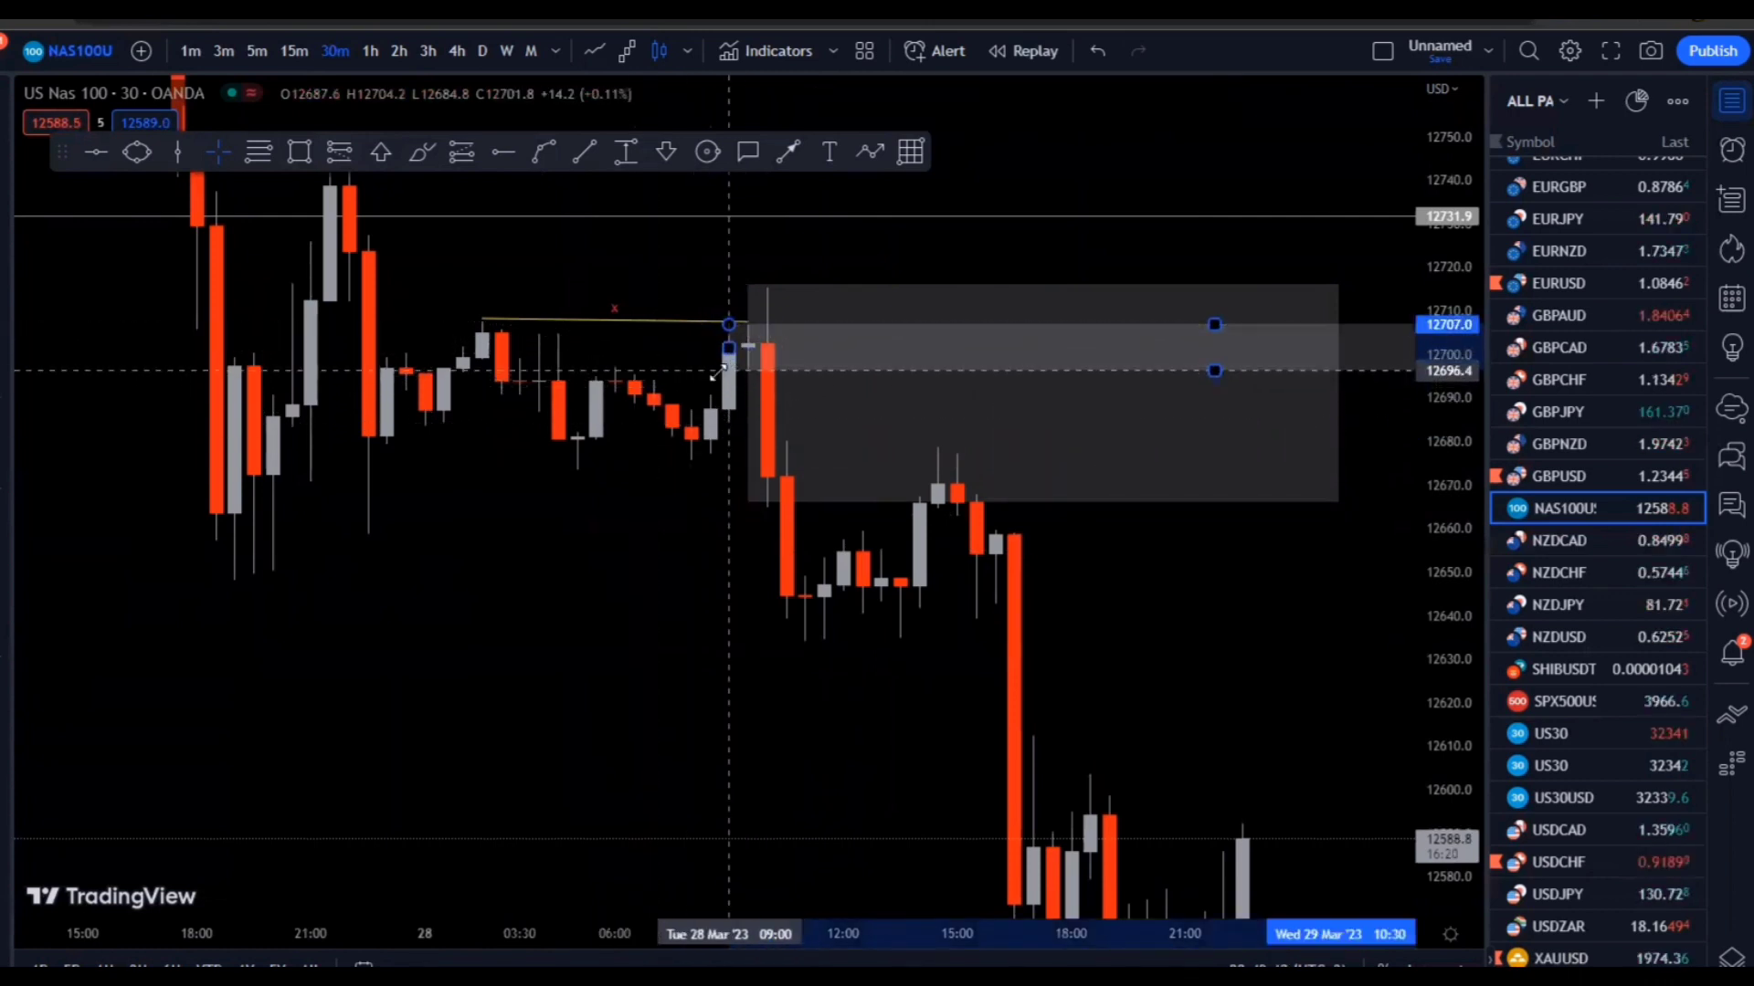
pyautogui.moveTo(516, 557); pyautogui.dragTo(584, 431)
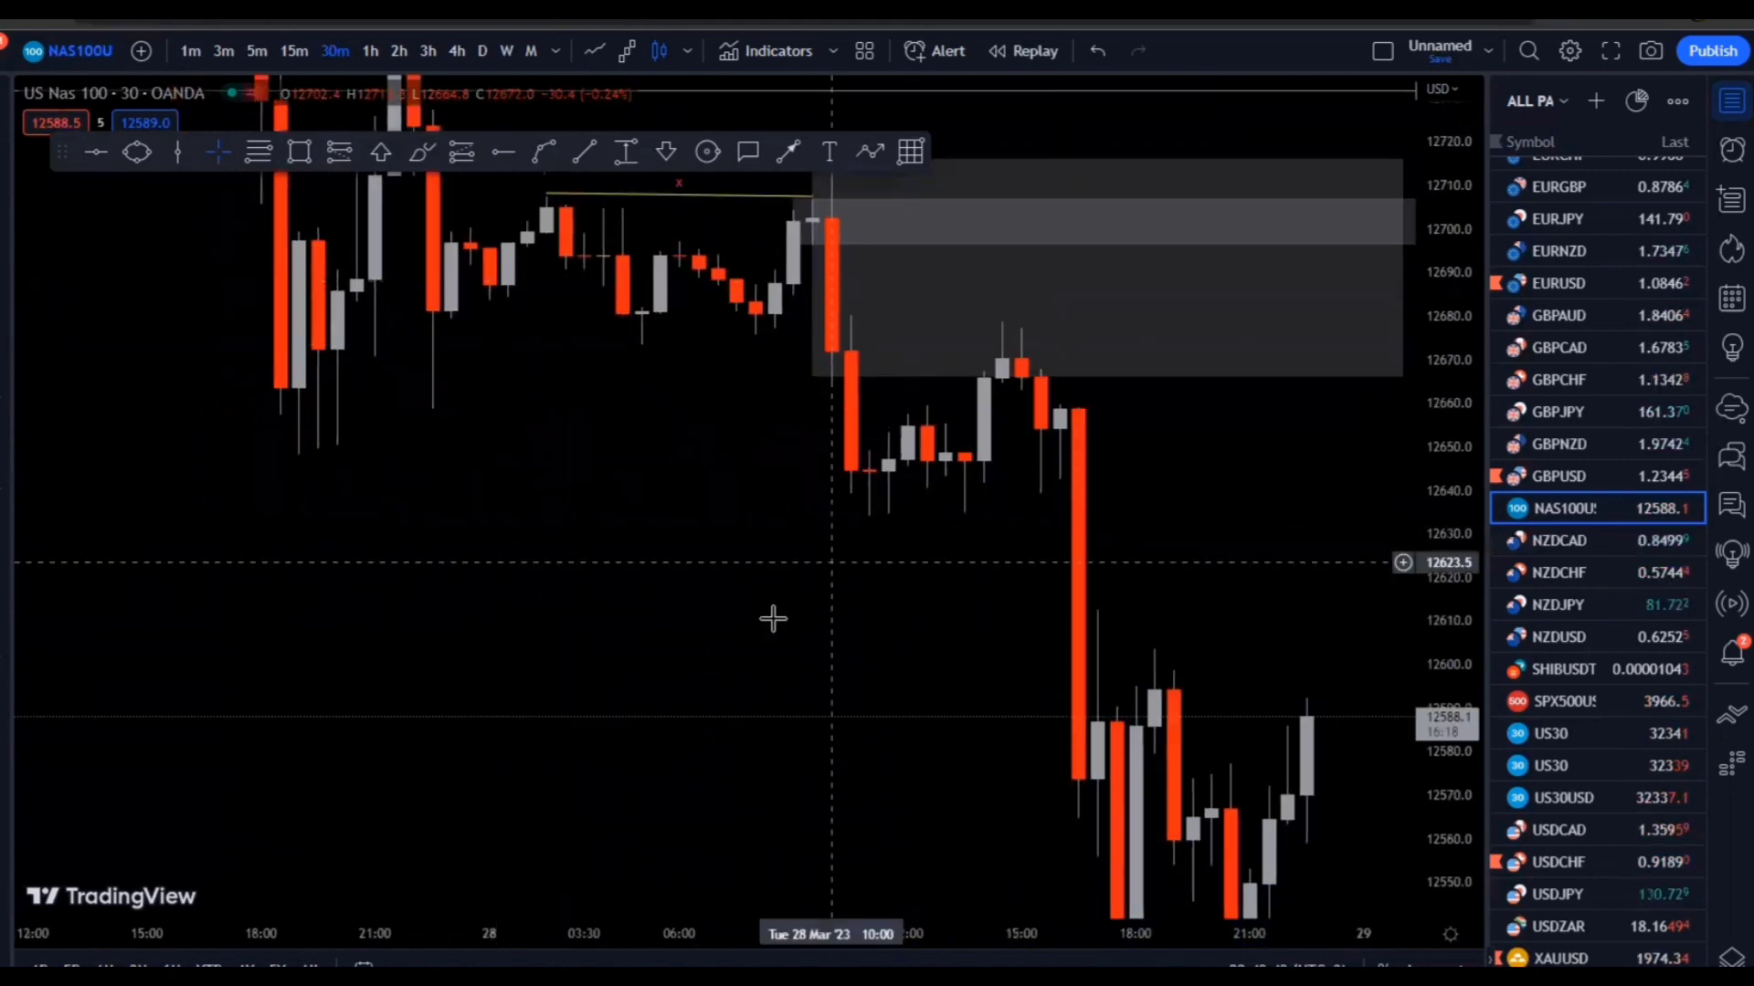
pyautogui.scroll(-5, 1275, 525)
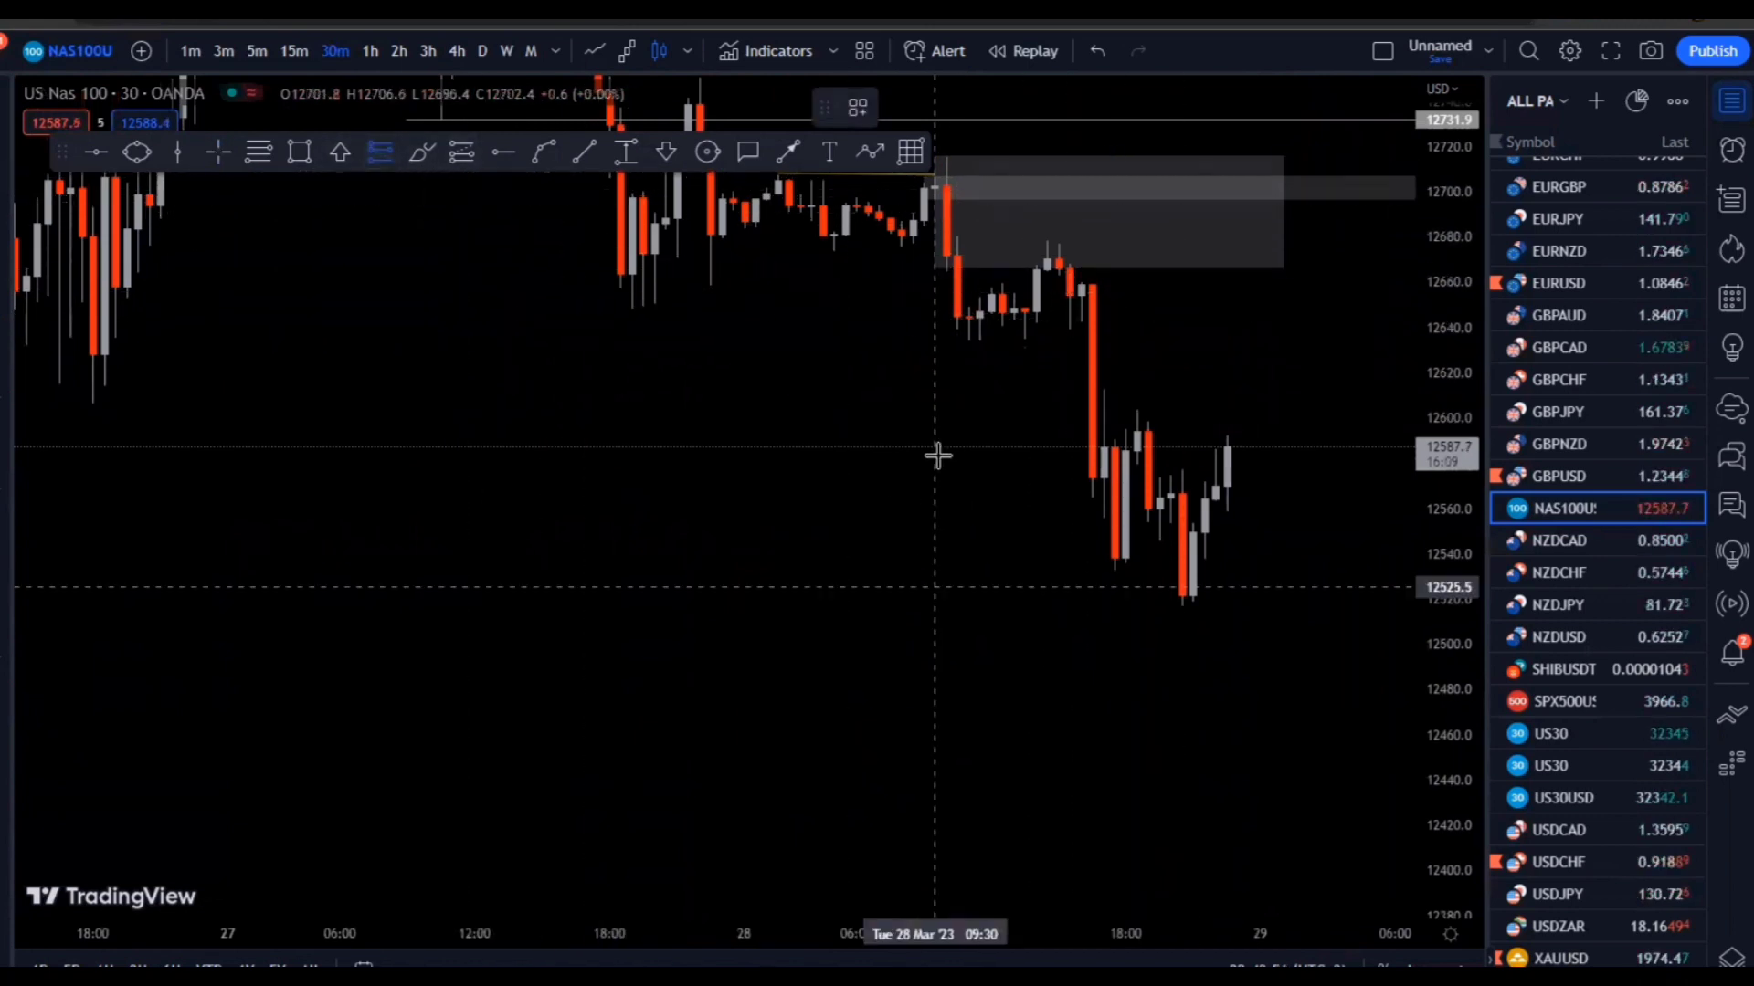
# Place a short position at the retest candle targeting 12520.2 and lower its stop slightly
pyautogui.click(1049, 272)
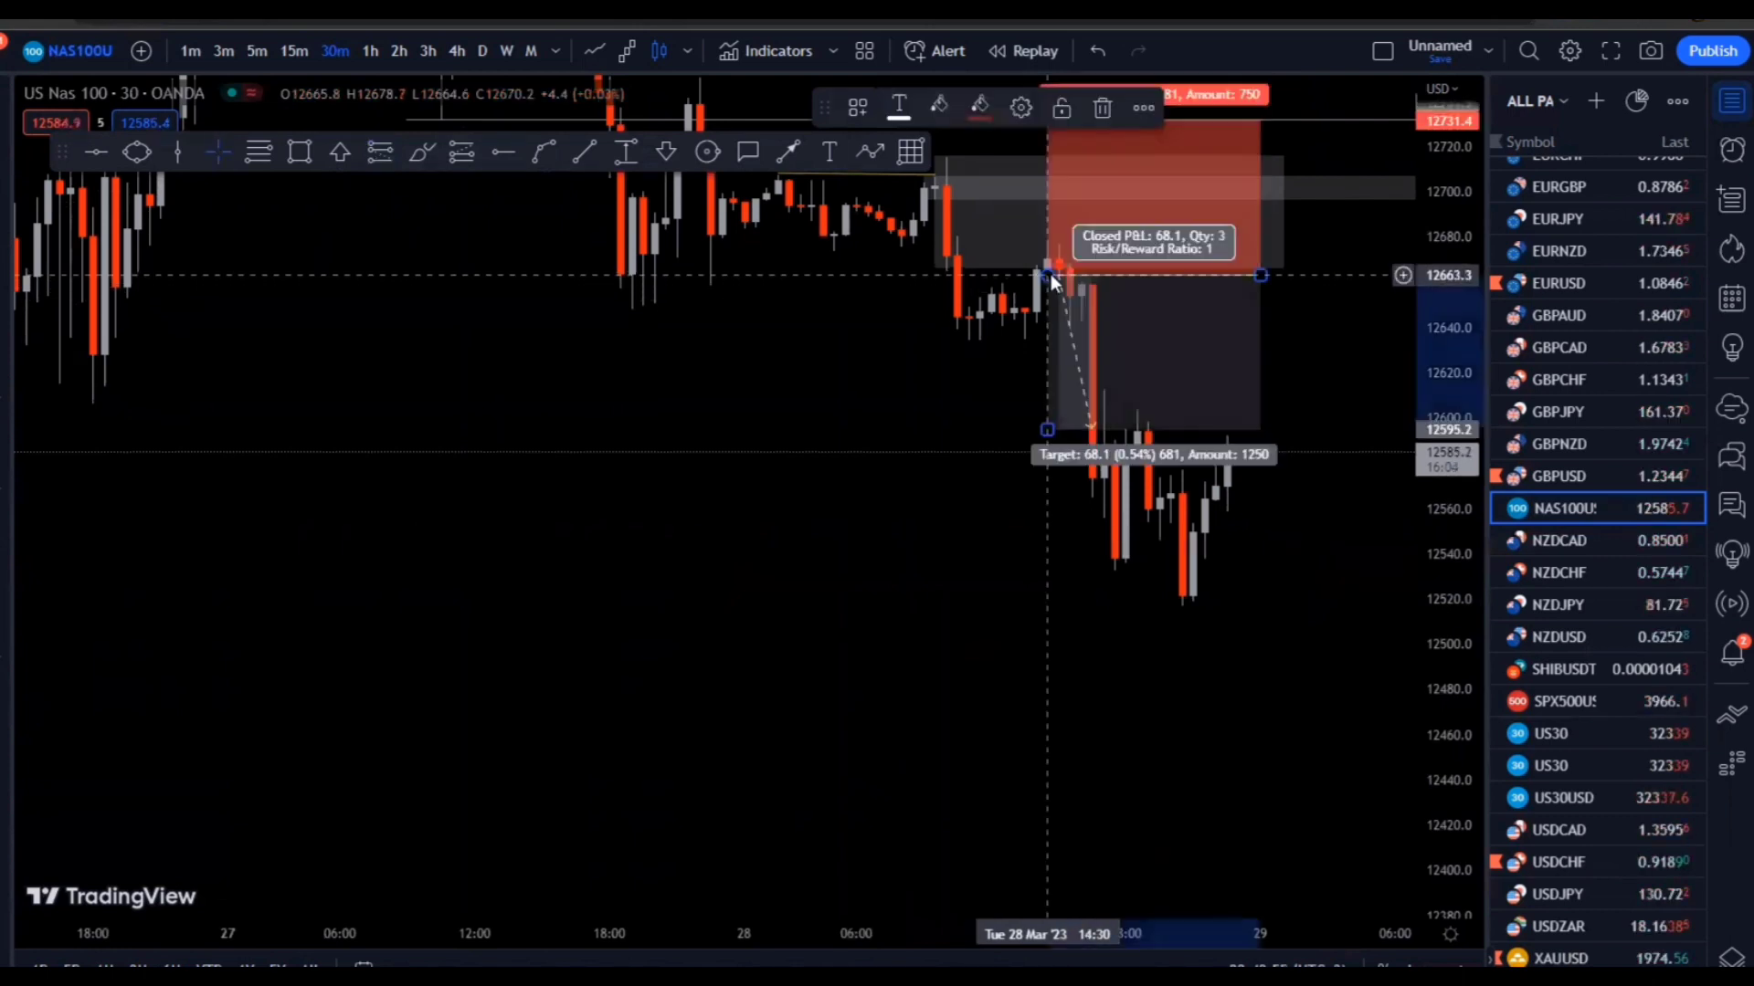
pyautogui.moveTo(1136, 452); pyautogui.dragTo(1136, 619)
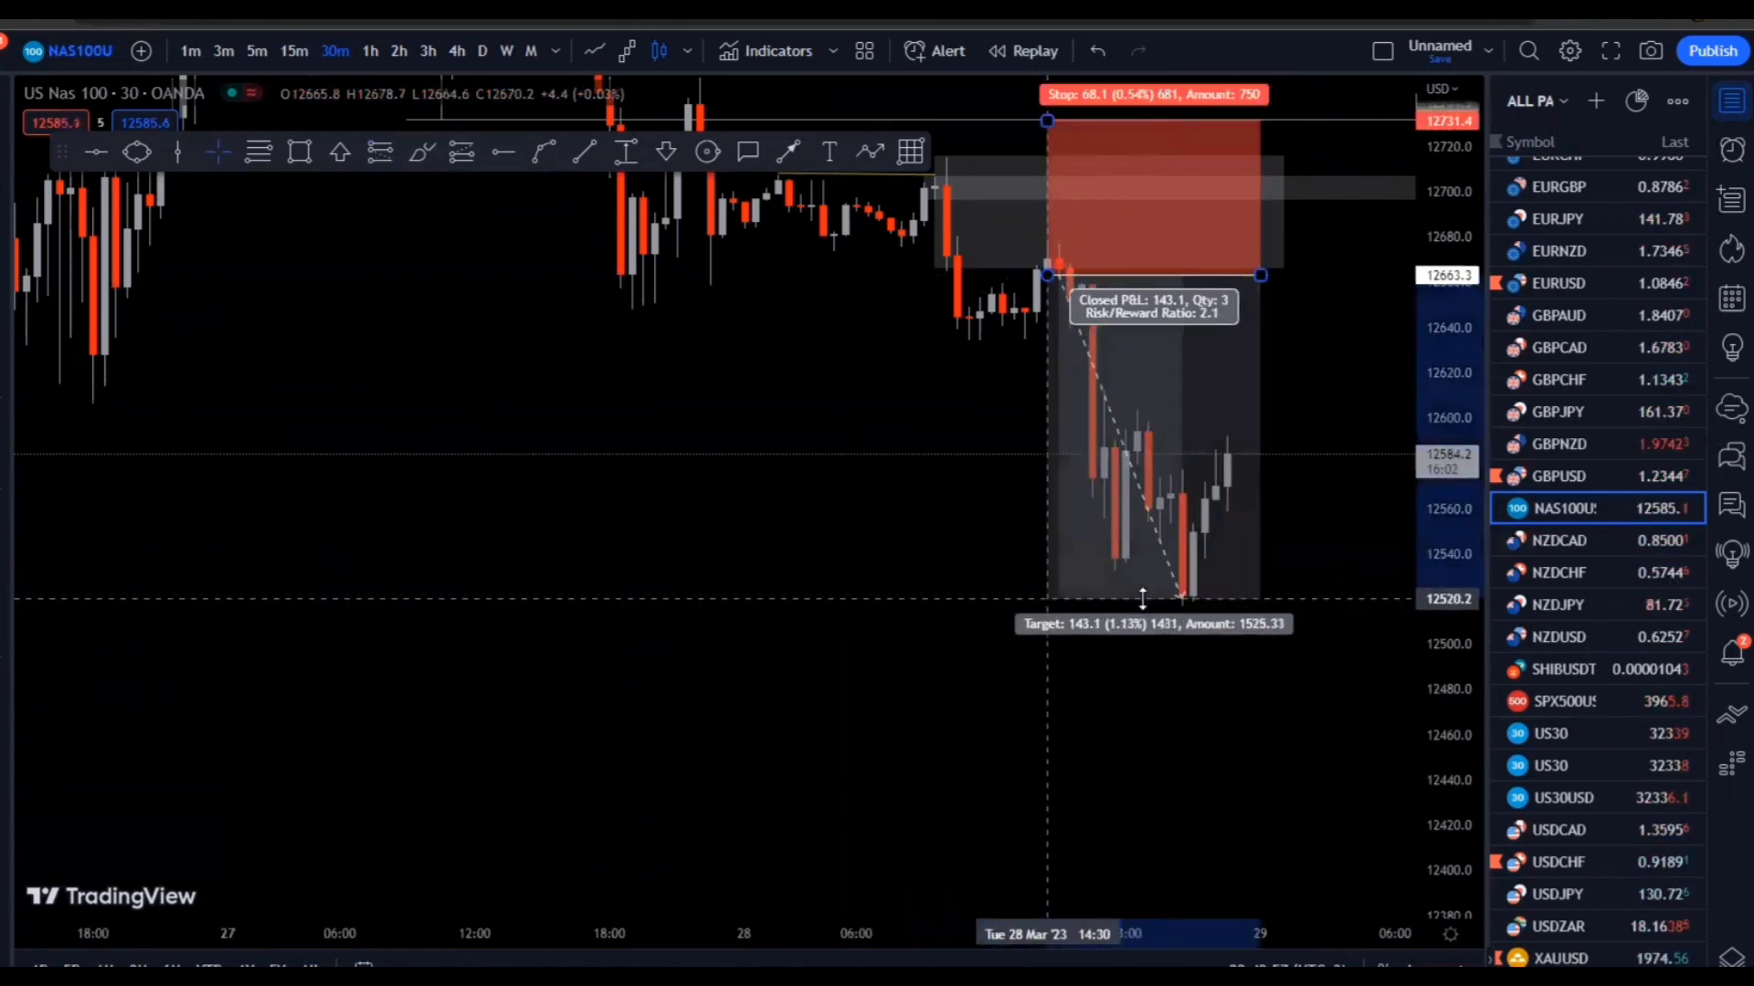
pyautogui.moveTo(756, 560); pyautogui.dragTo(823, 749)
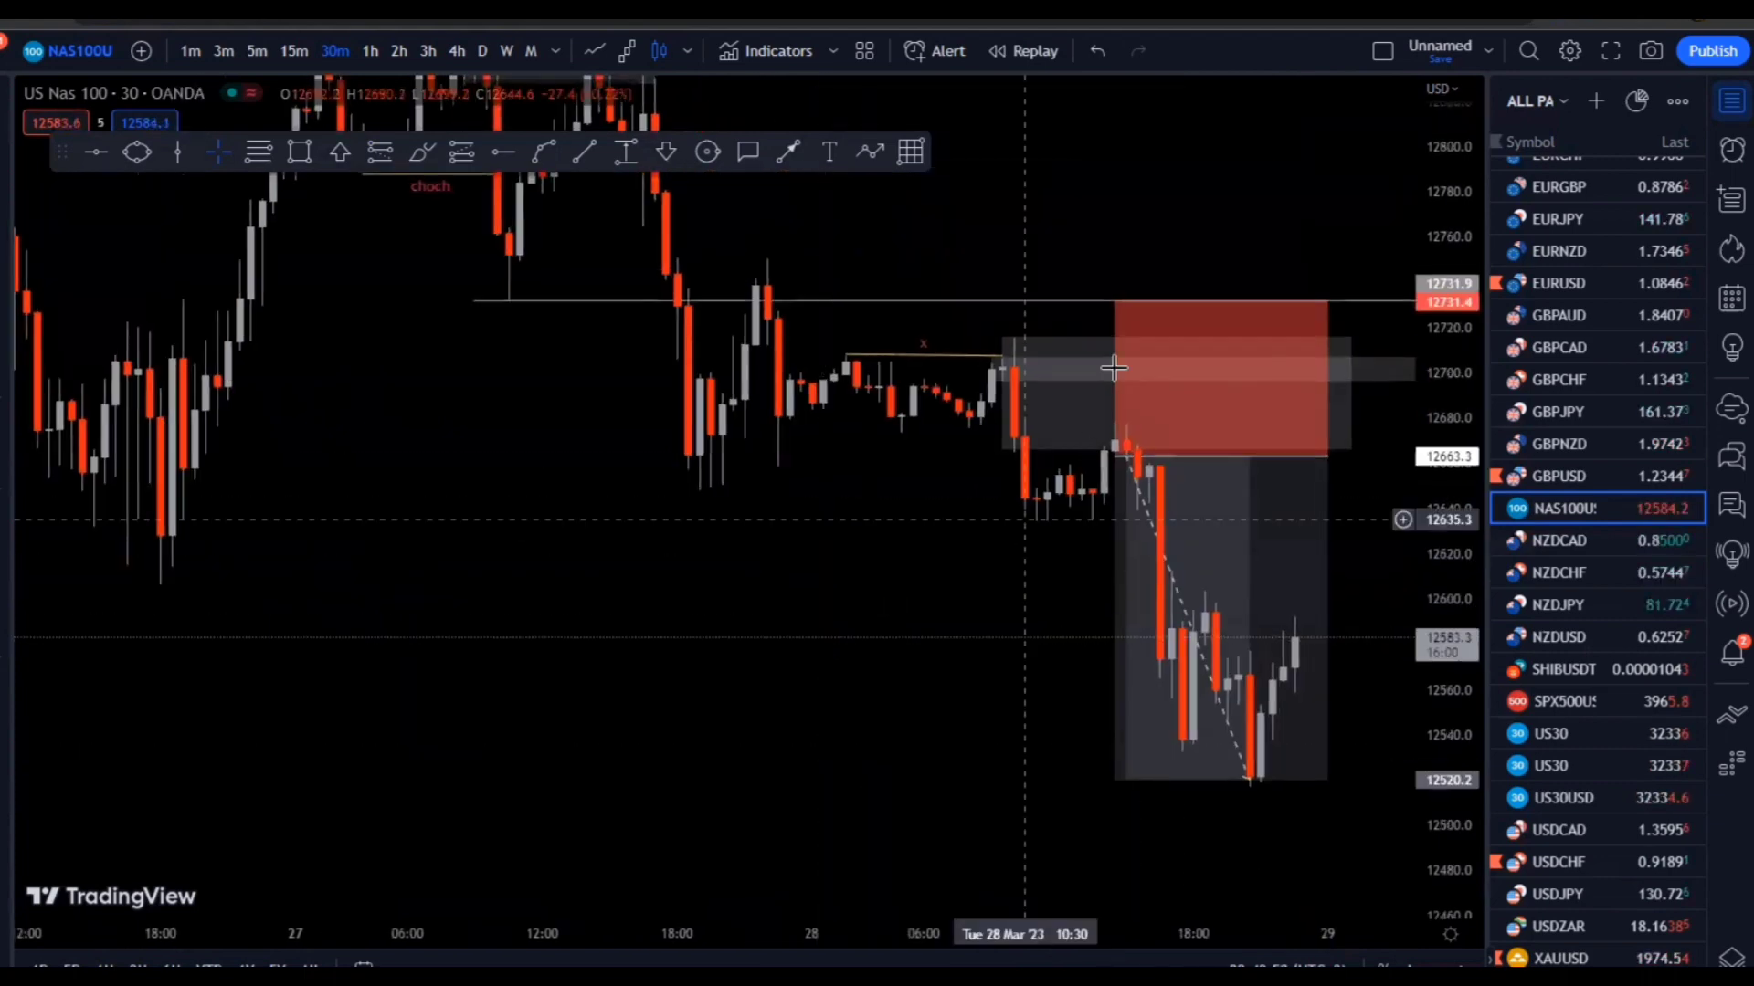
pyautogui.click(1115, 300)
pyautogui.moveTo(1115, 300); pyautogui.dragTo(1115, 326)
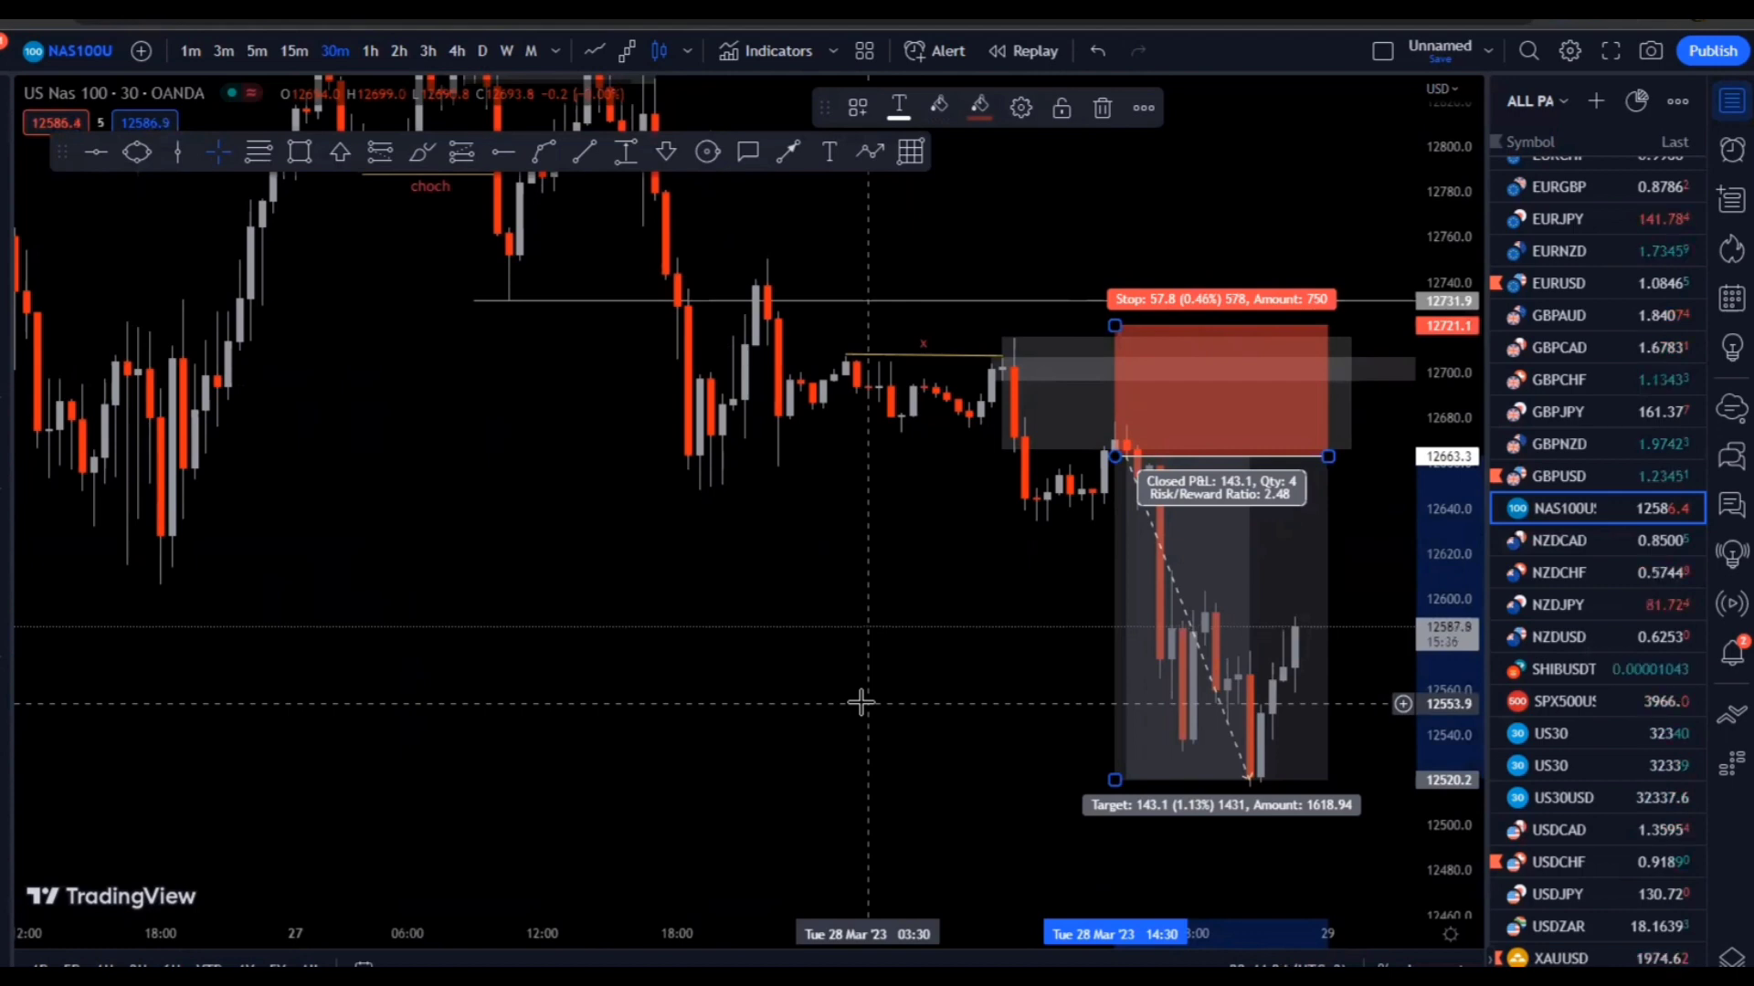
# Switch the chart to GBPUSD on 1-hour candles, enlarging the candles and leaving space on the right
pyautogui.click(1587, 475)
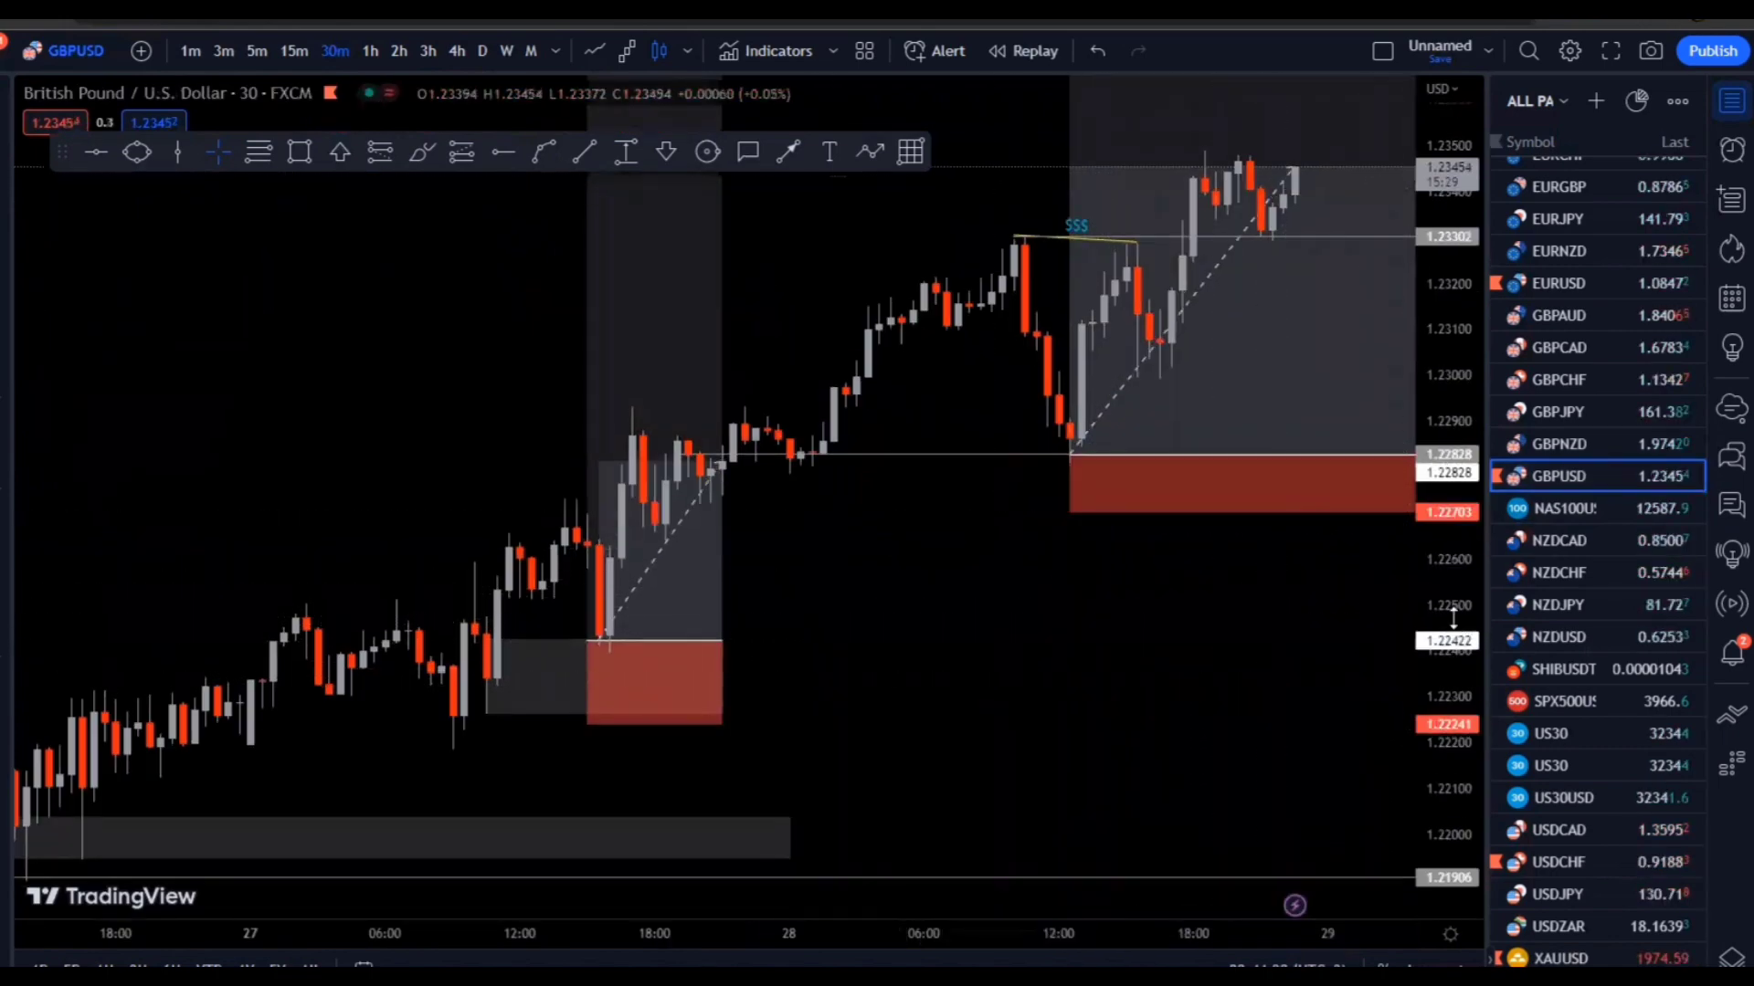
pyautogui.moveTo(1449, 606); pyautogui.dragTo(1406, 324)
pyautogui.moveTo(1017, 646)
pyautogui.mouseDown()
pyautogui.moveTo(795, 619)
pyautogui.moveTo(925, 671)
pyautogui.mouseUp()
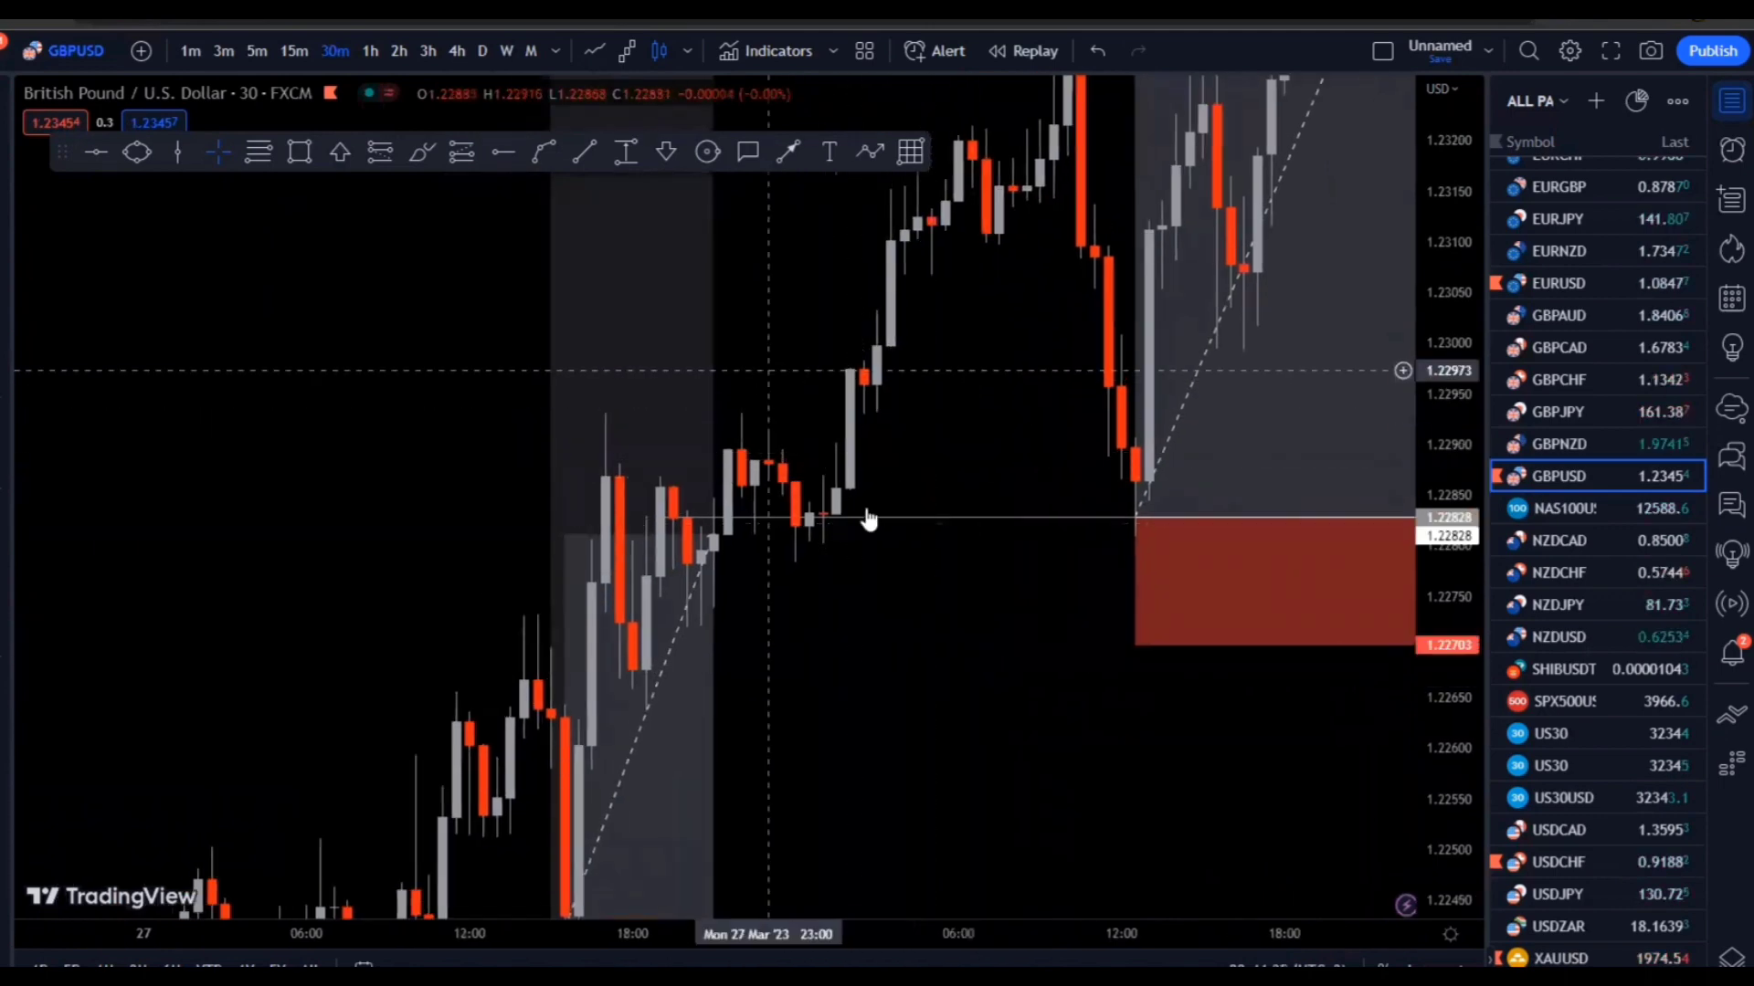
pyautogui.click(375, 66)
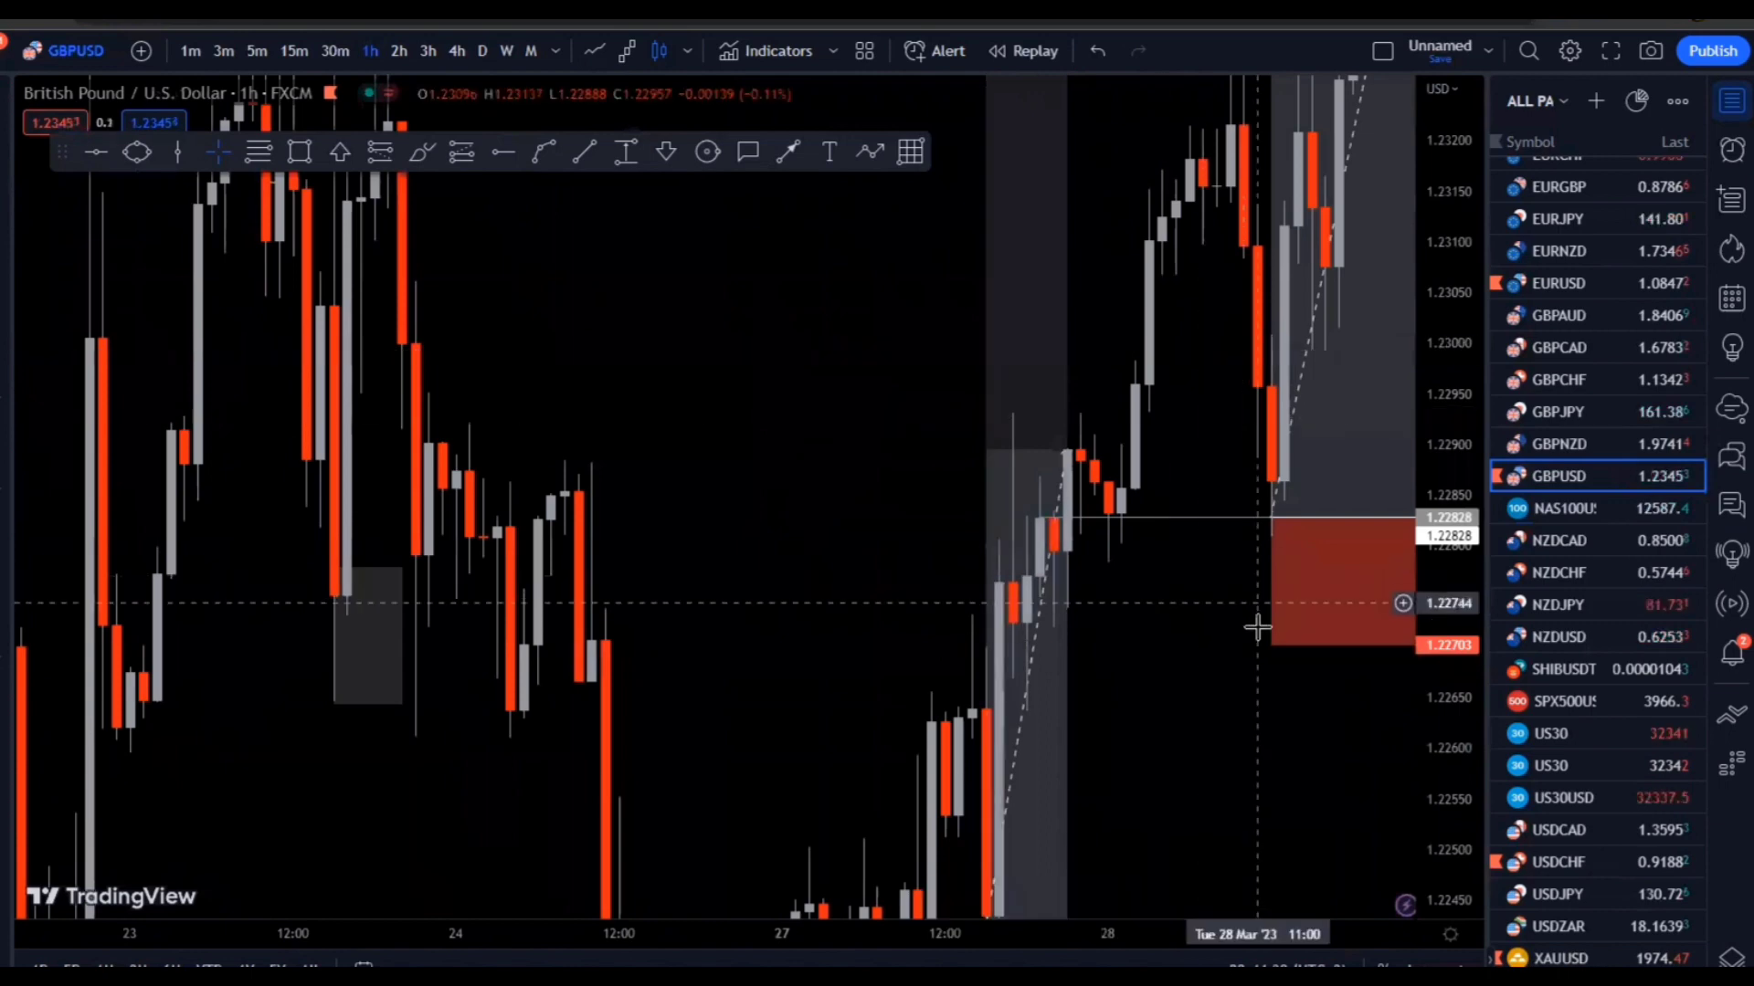
pyautogui.moveTo(1233, 666); pyautogui.dragTo(1257, 497)
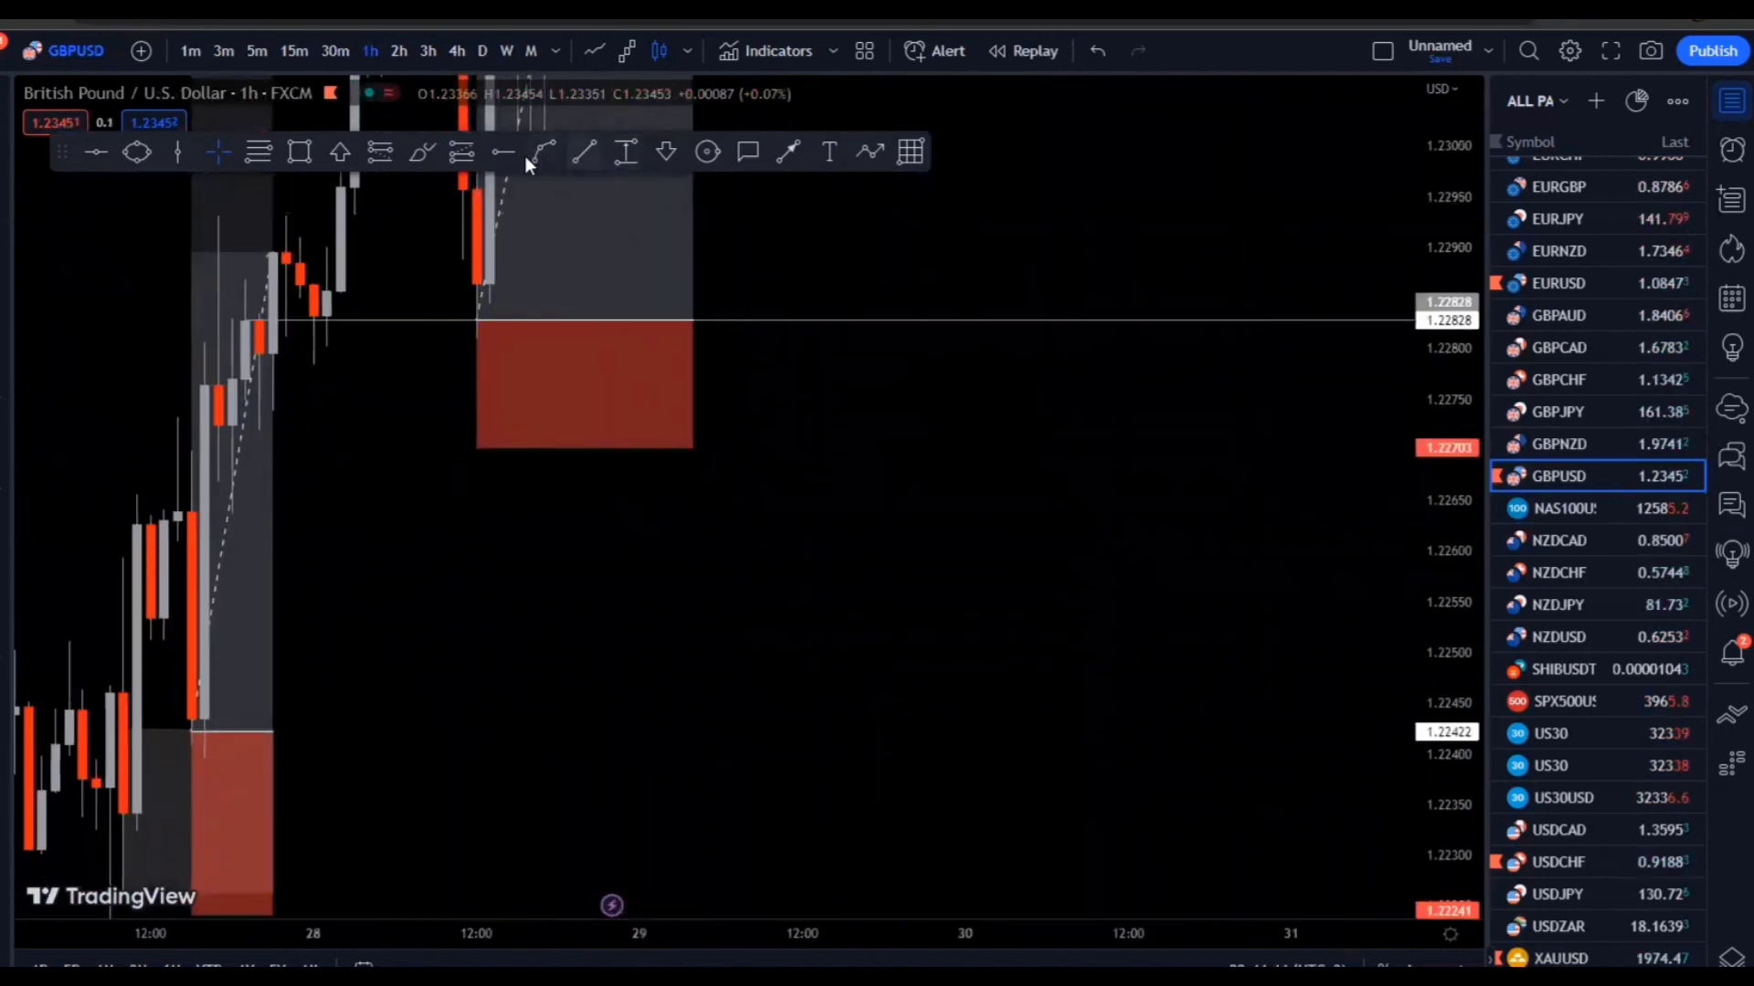
# Draw two trial brush strokes, then remove all 16 drawings from the chart
pyautogui.click(419, 154)
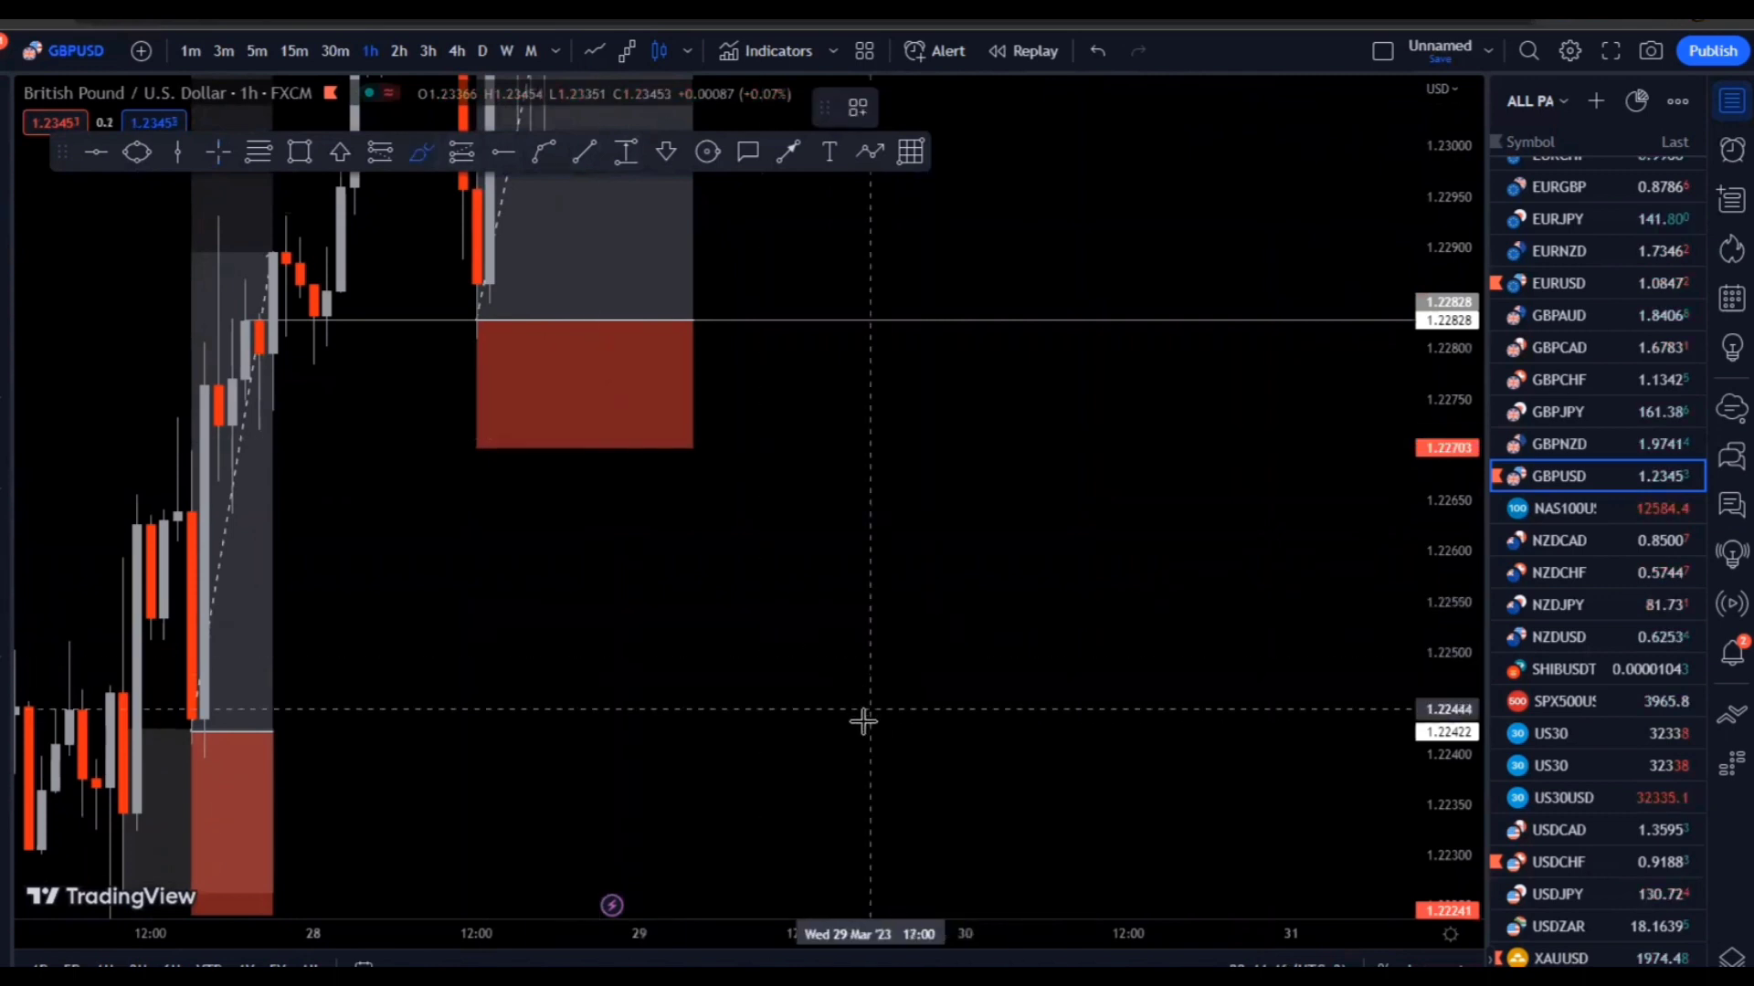
pyautogui.moveTo(870, 719)
pyautogui.mouseDown()
pyautogui.moveTo(896, 657)
pyautogui.moveTo(1006, 587)
pyautogui.moveTo(1057, 505)
pyautogui.moveTo(1100, 347)
pyautogui.mouseUp()
pyautogui.moveTo(950, 484); pyautogui.dragTo(1184, 482)
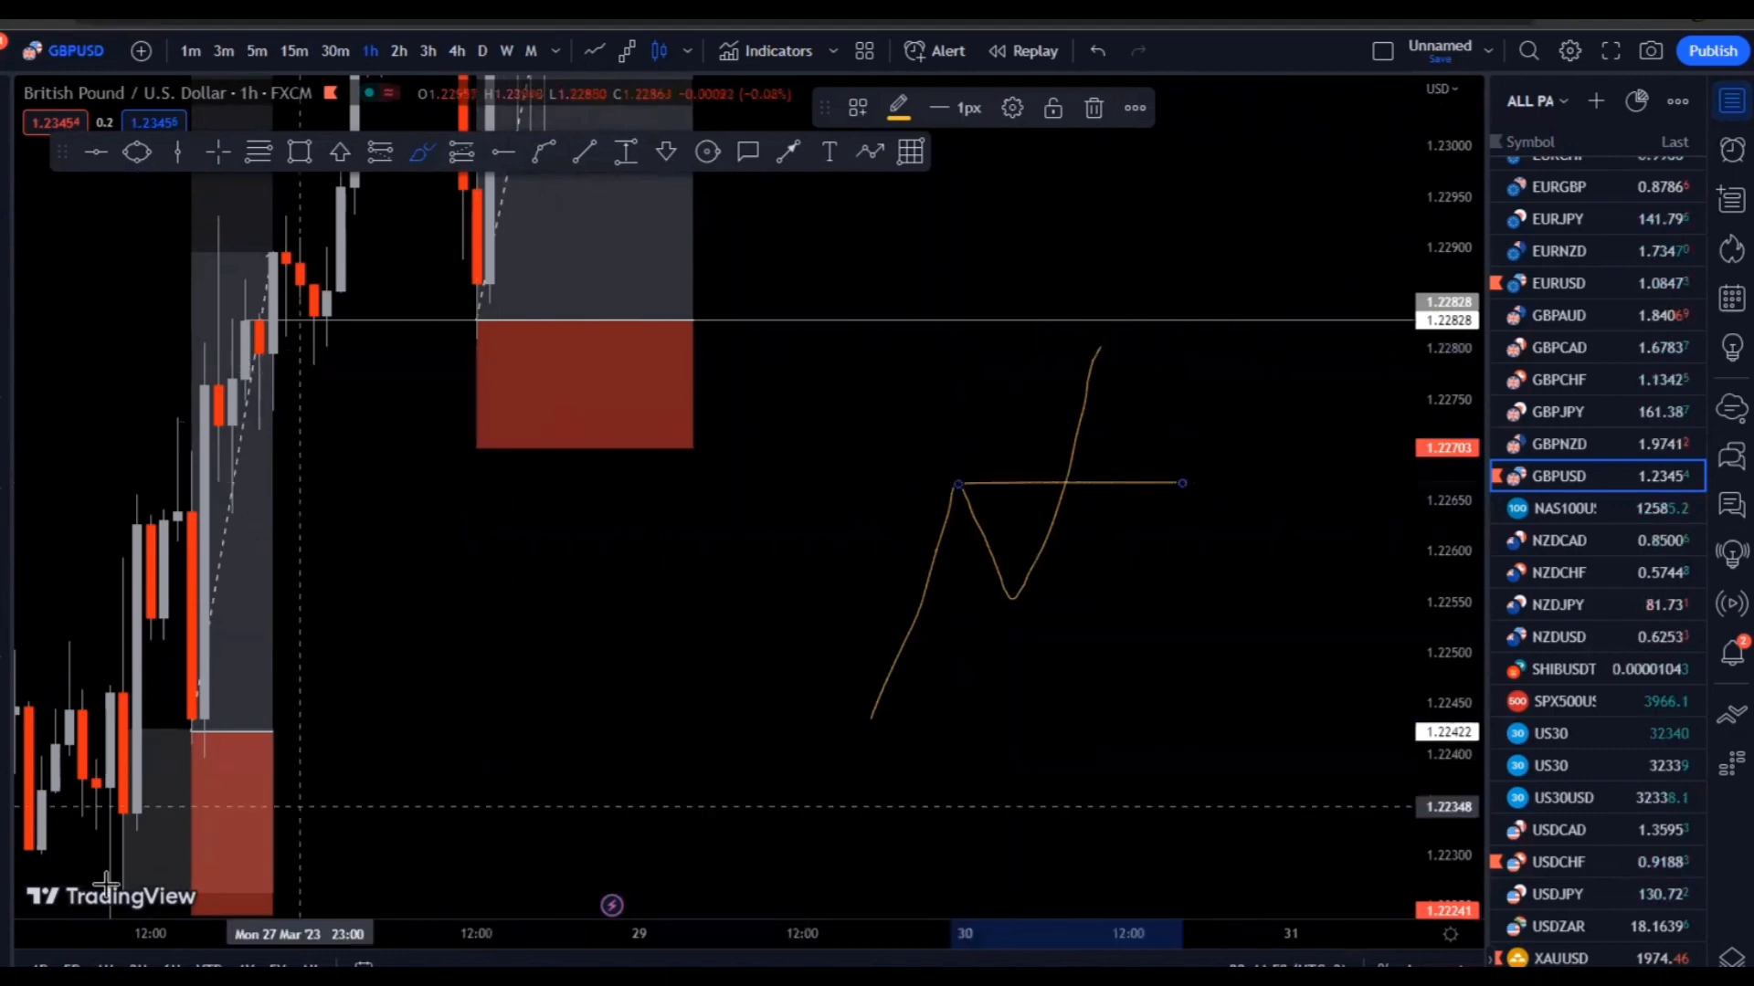
pyautogui.click(6, 680)
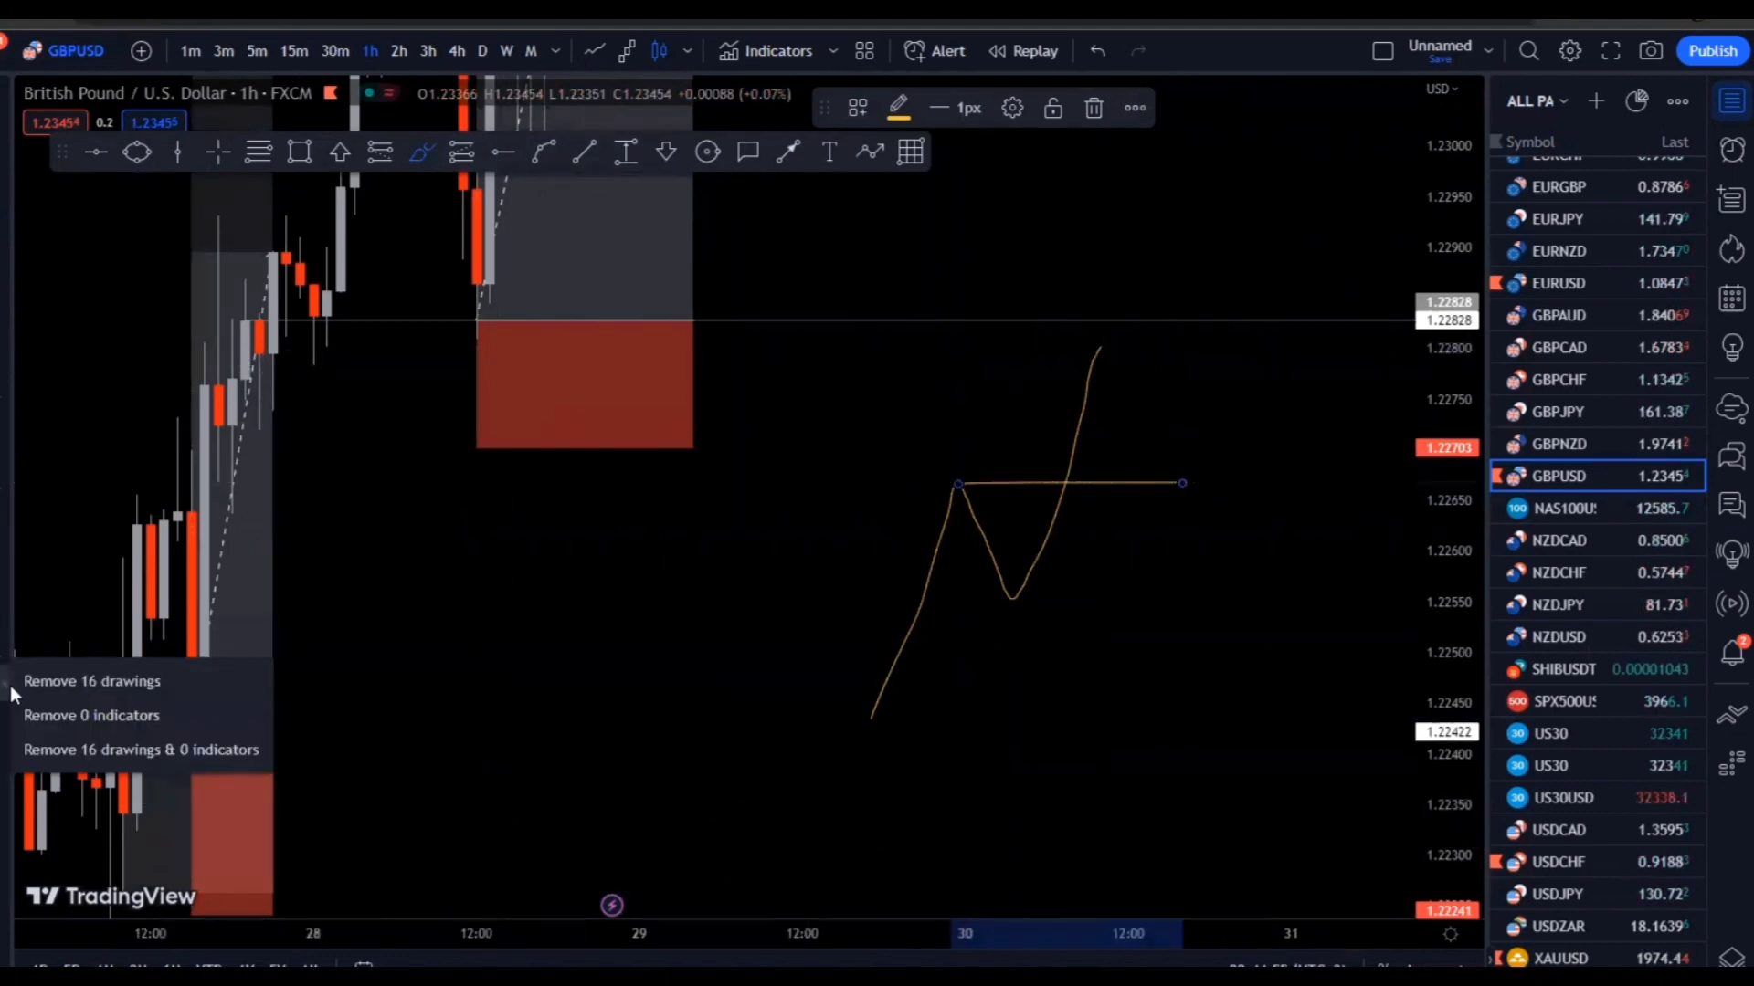
pyautogui.click(48, 680)
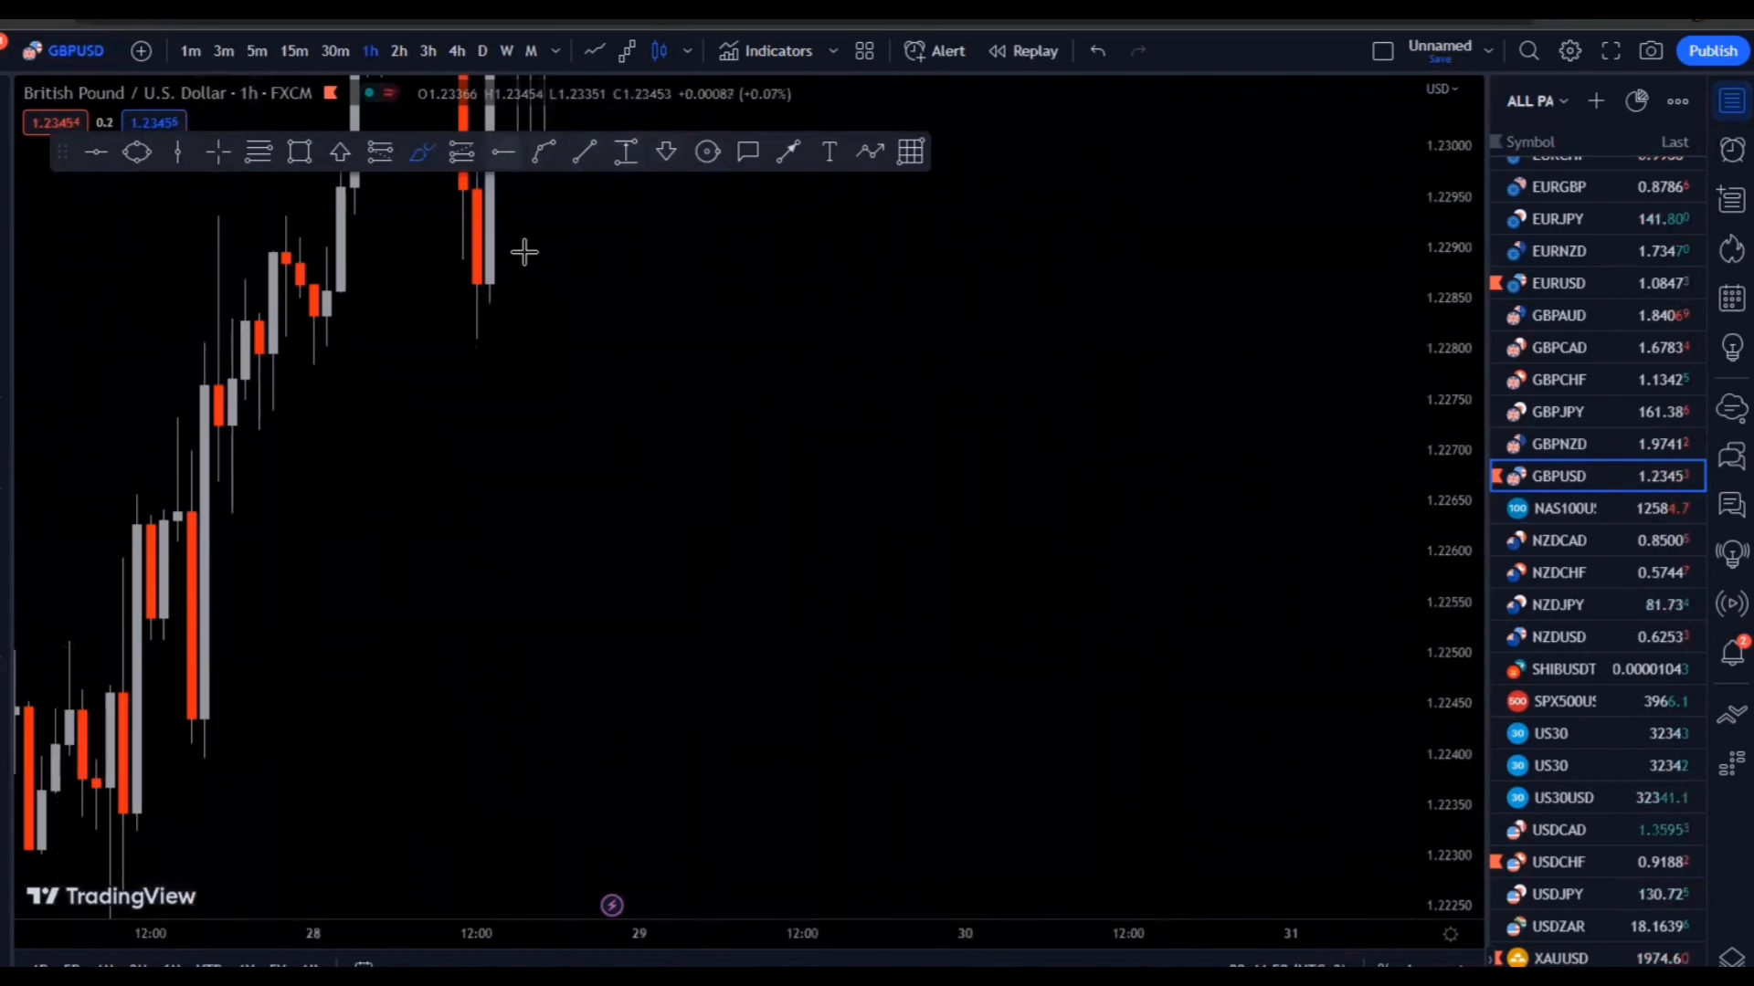
# Sketch a freehand projected path rising through 1.2275 toward 1.2300, with horizontal levels at its peaks
pyautogui.moveTo(697, 681)
pyautogui.mouseDown()
pyautogui.moveTo(816, 435)
pyautogui.moveTo(951, 288)
pyautogui.mouseUp()
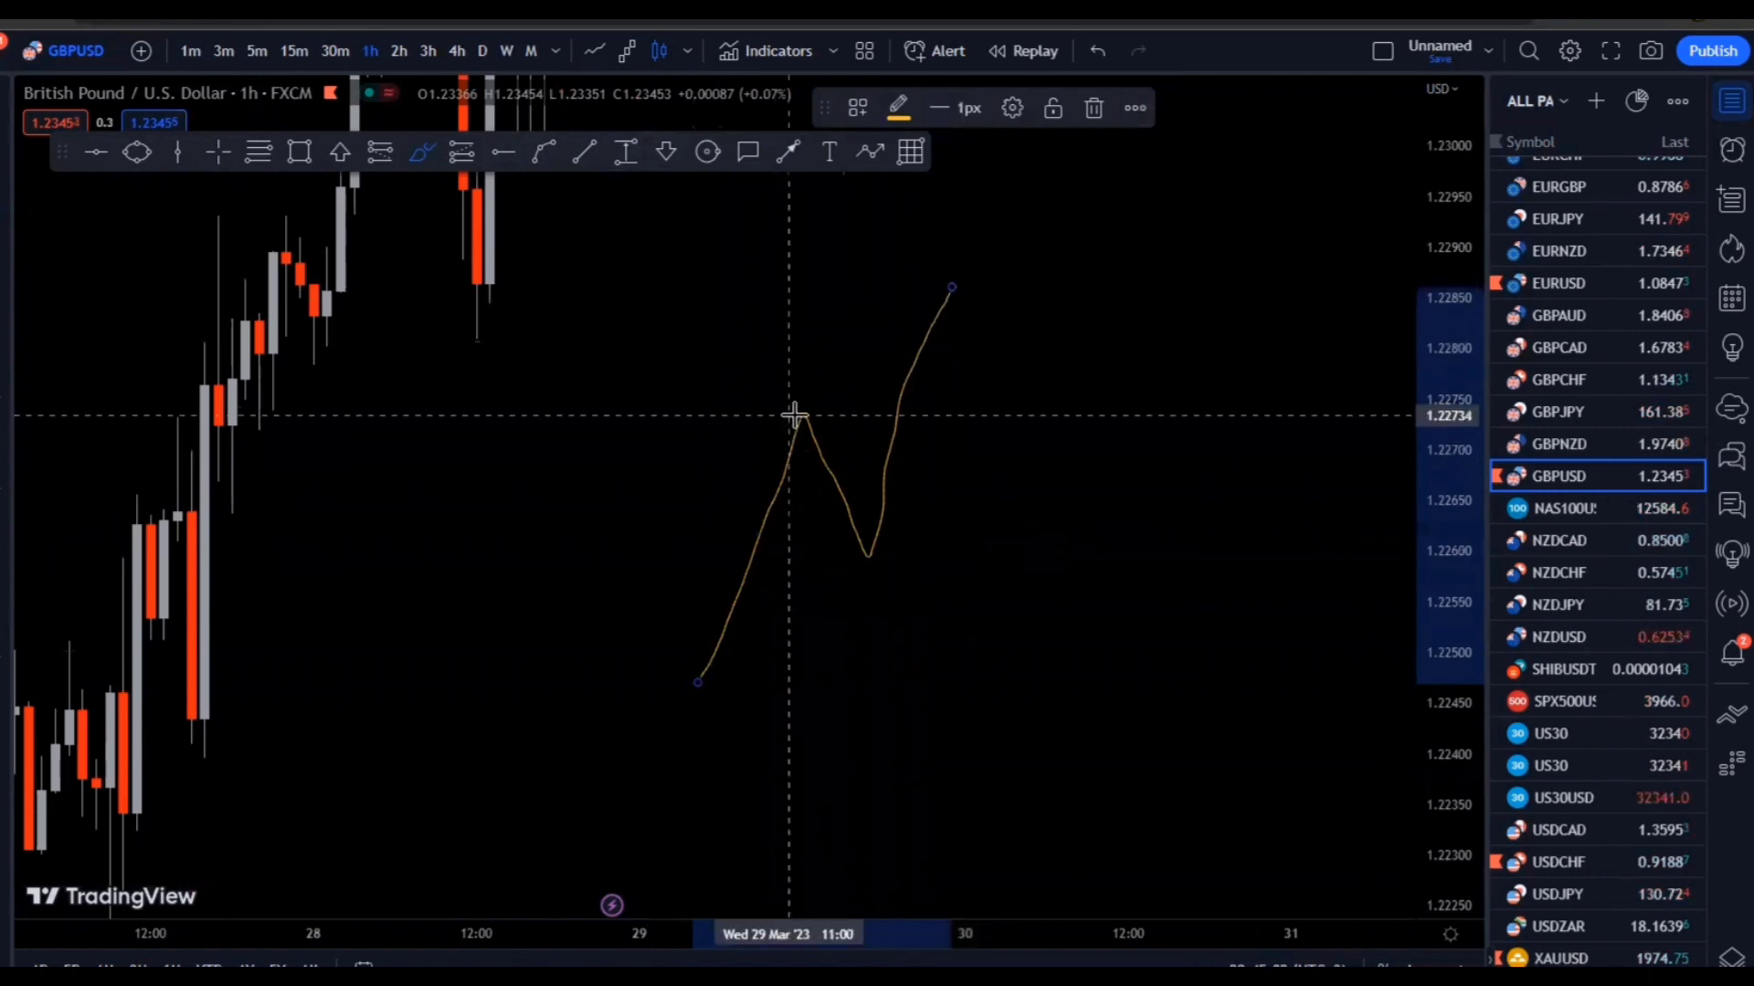
pyautogui.moveTo(794, 415); pyautogui.dragTo(956, 407)
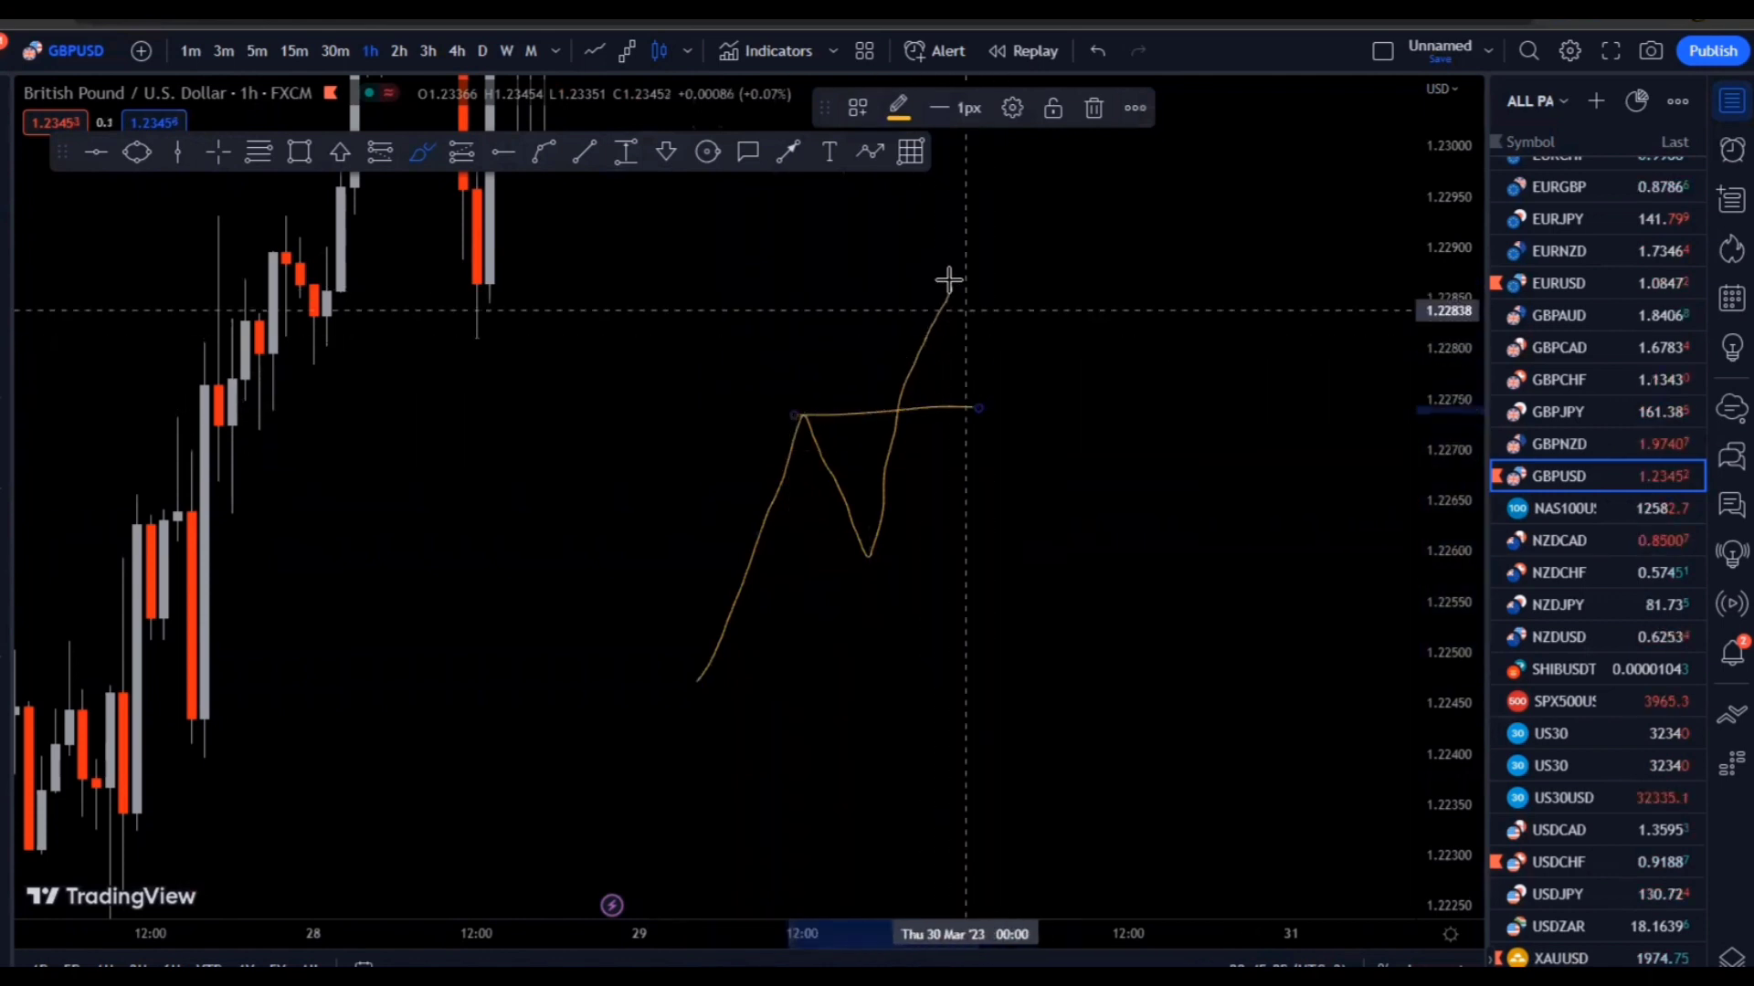
pyautogui.moveTo(951, 290)
pyautogui.mouseDown()
pyautogui.moveTo(965, 409)
pyautogui.moveTo(1018, 222)
pyautogui.mouseUp()
pyautogui.moveTo(946, 284); pyautogui.dragTo(1046, 282)
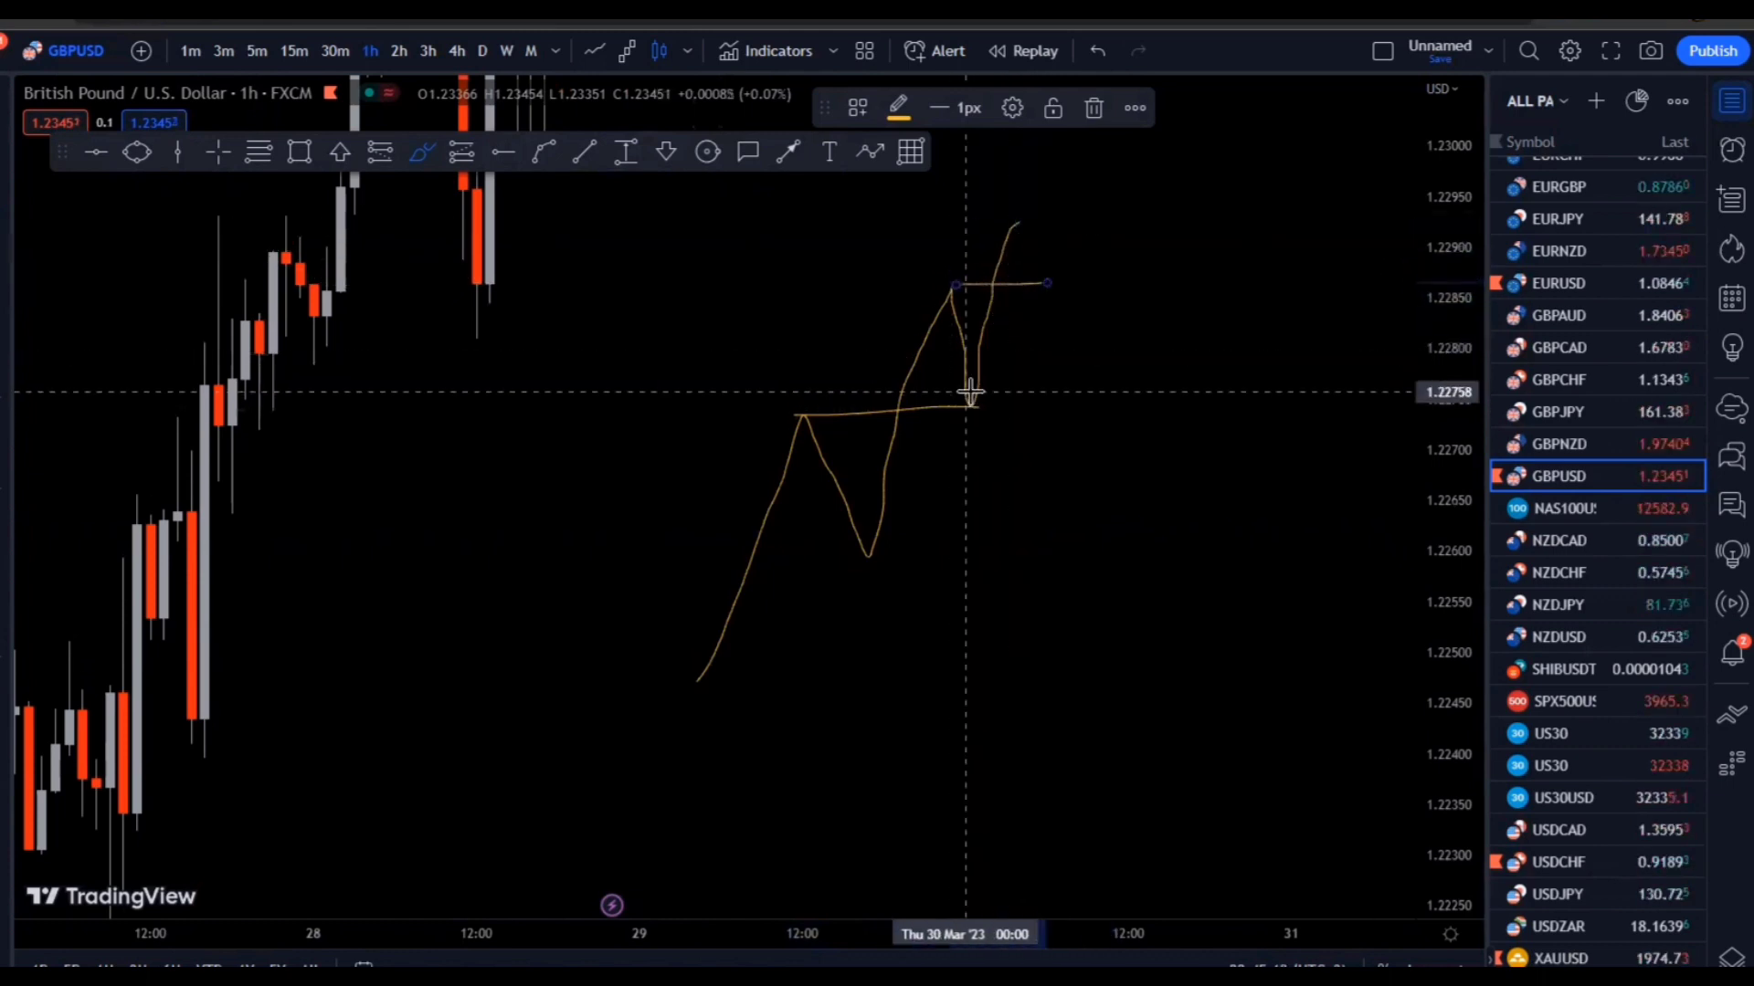
pyautogui.moveTo(965, 413); pyautogui.dragTo(969, 393)
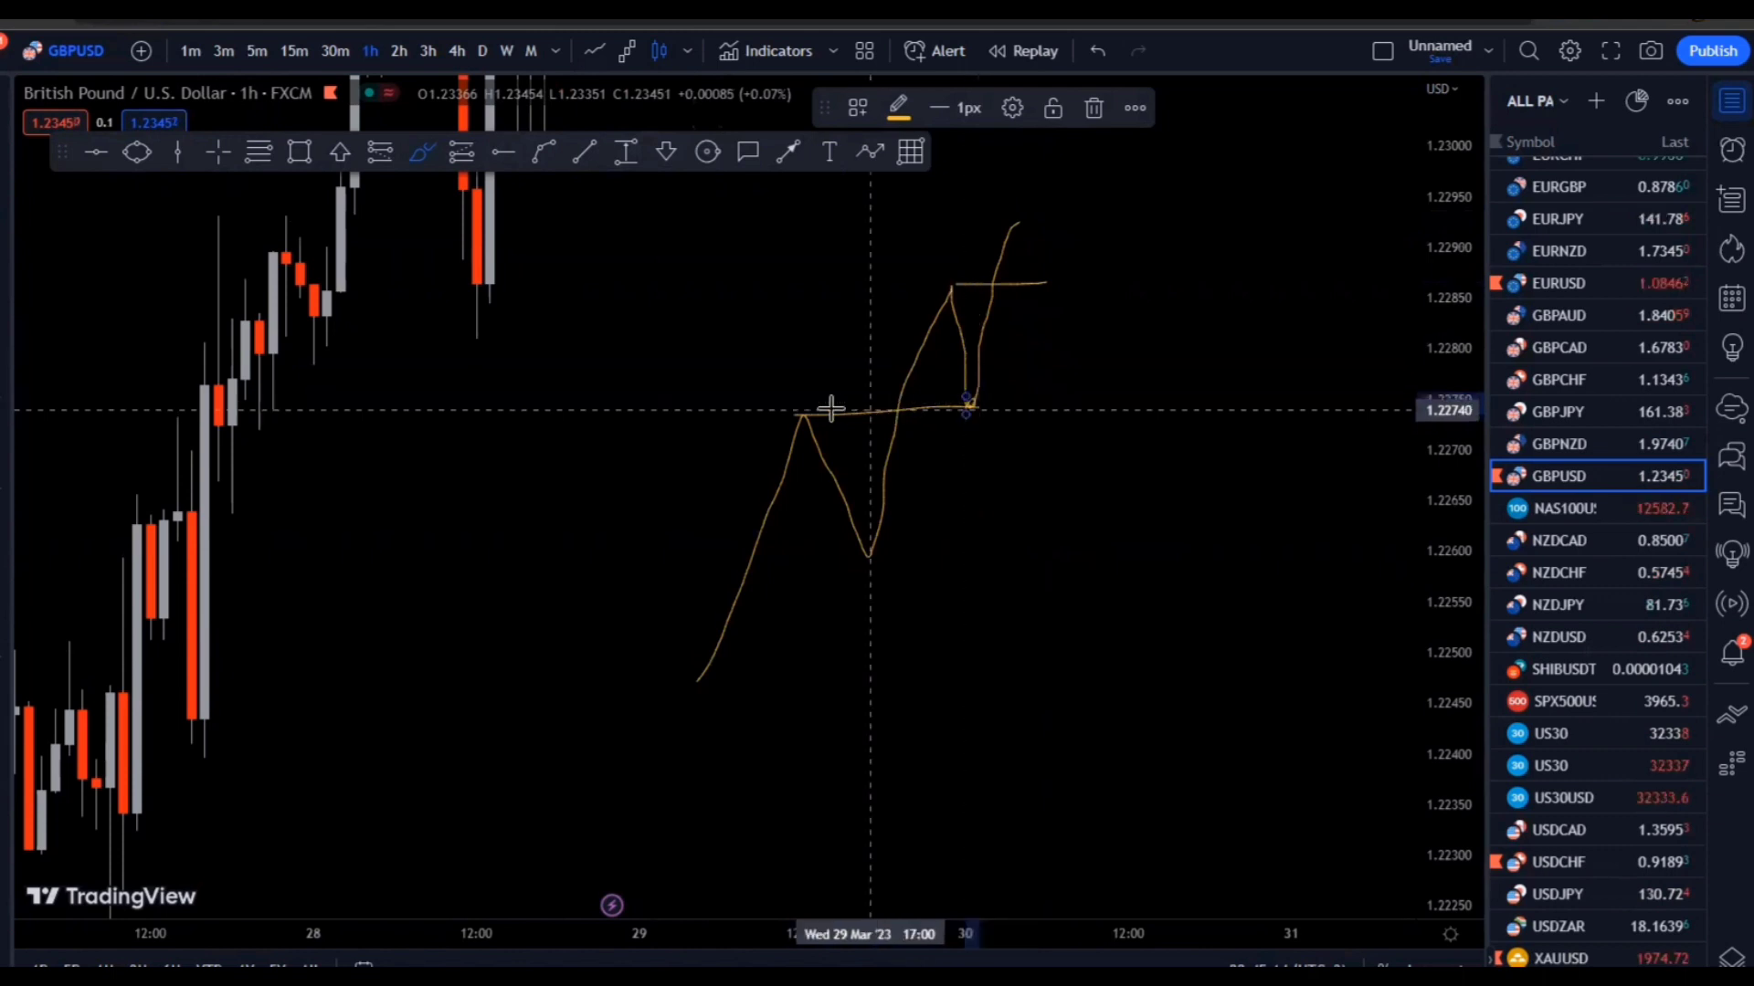
pyautogui.moveTo(799, 414); pyautogui.dragTo(1142, 402)
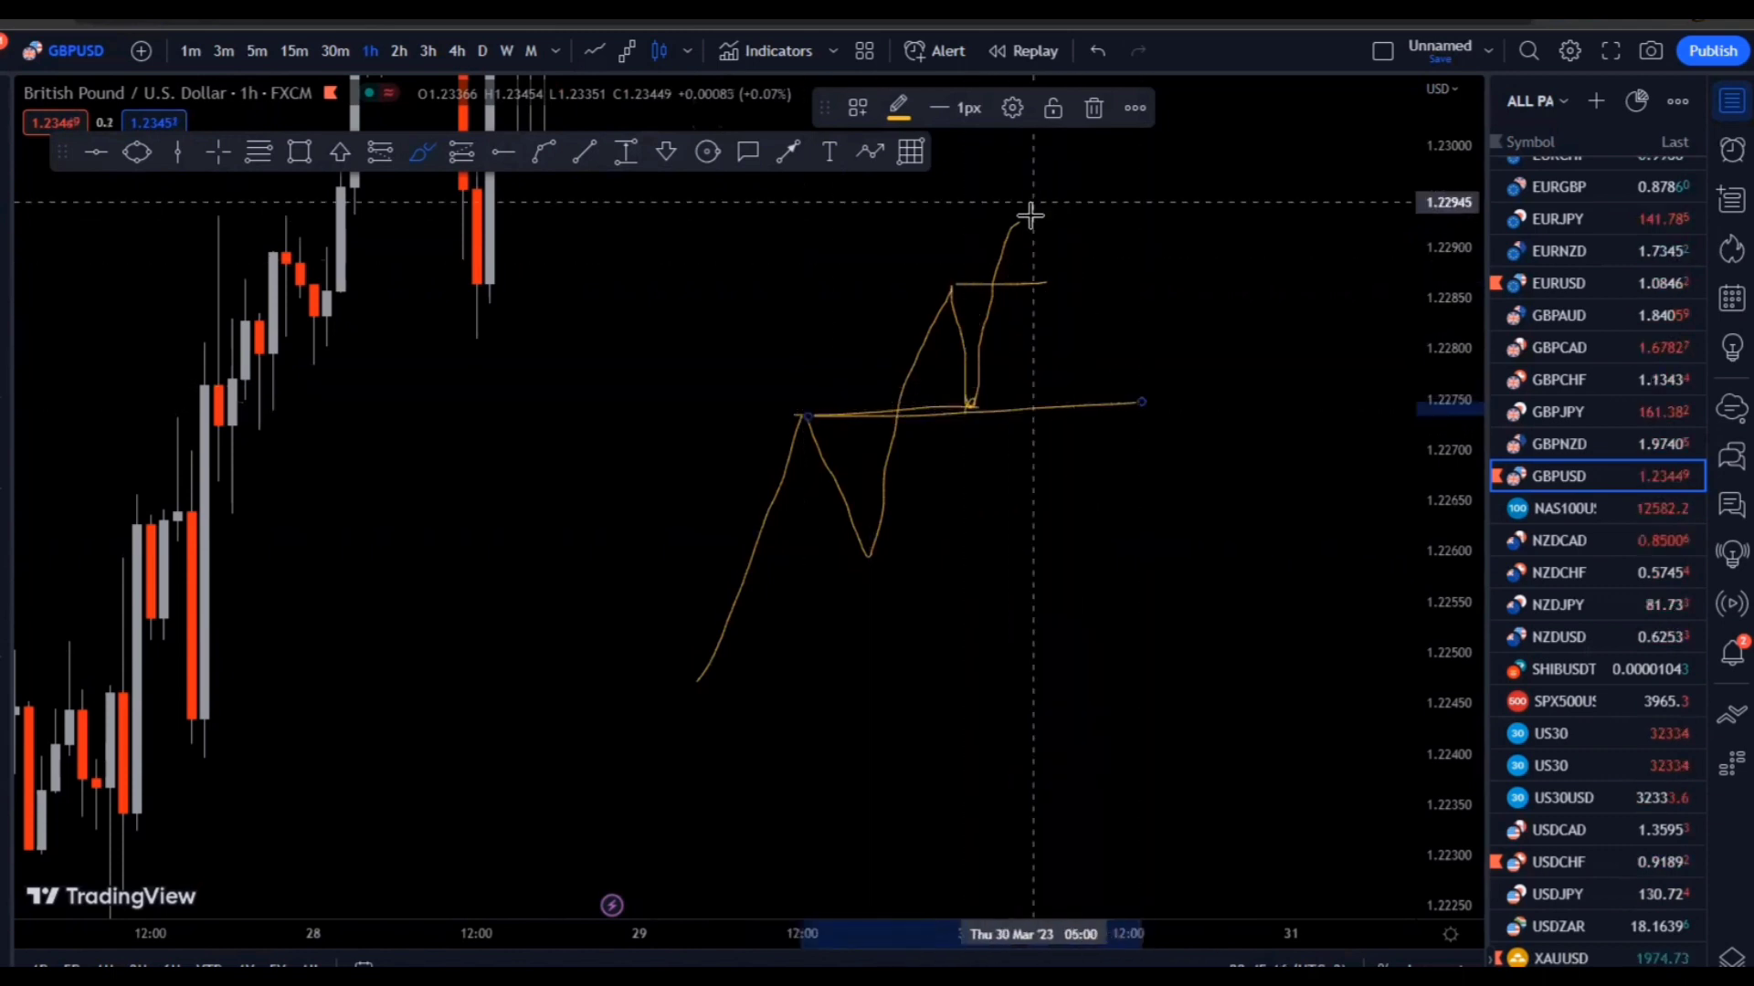
pyautogui.moveTo(1030, 222)
pyautogui.mouseDown()
pyautogui.moveTo(1062, 395)
pyautogui.moveTo(1115, 140)
pyautogui.mouseUp()
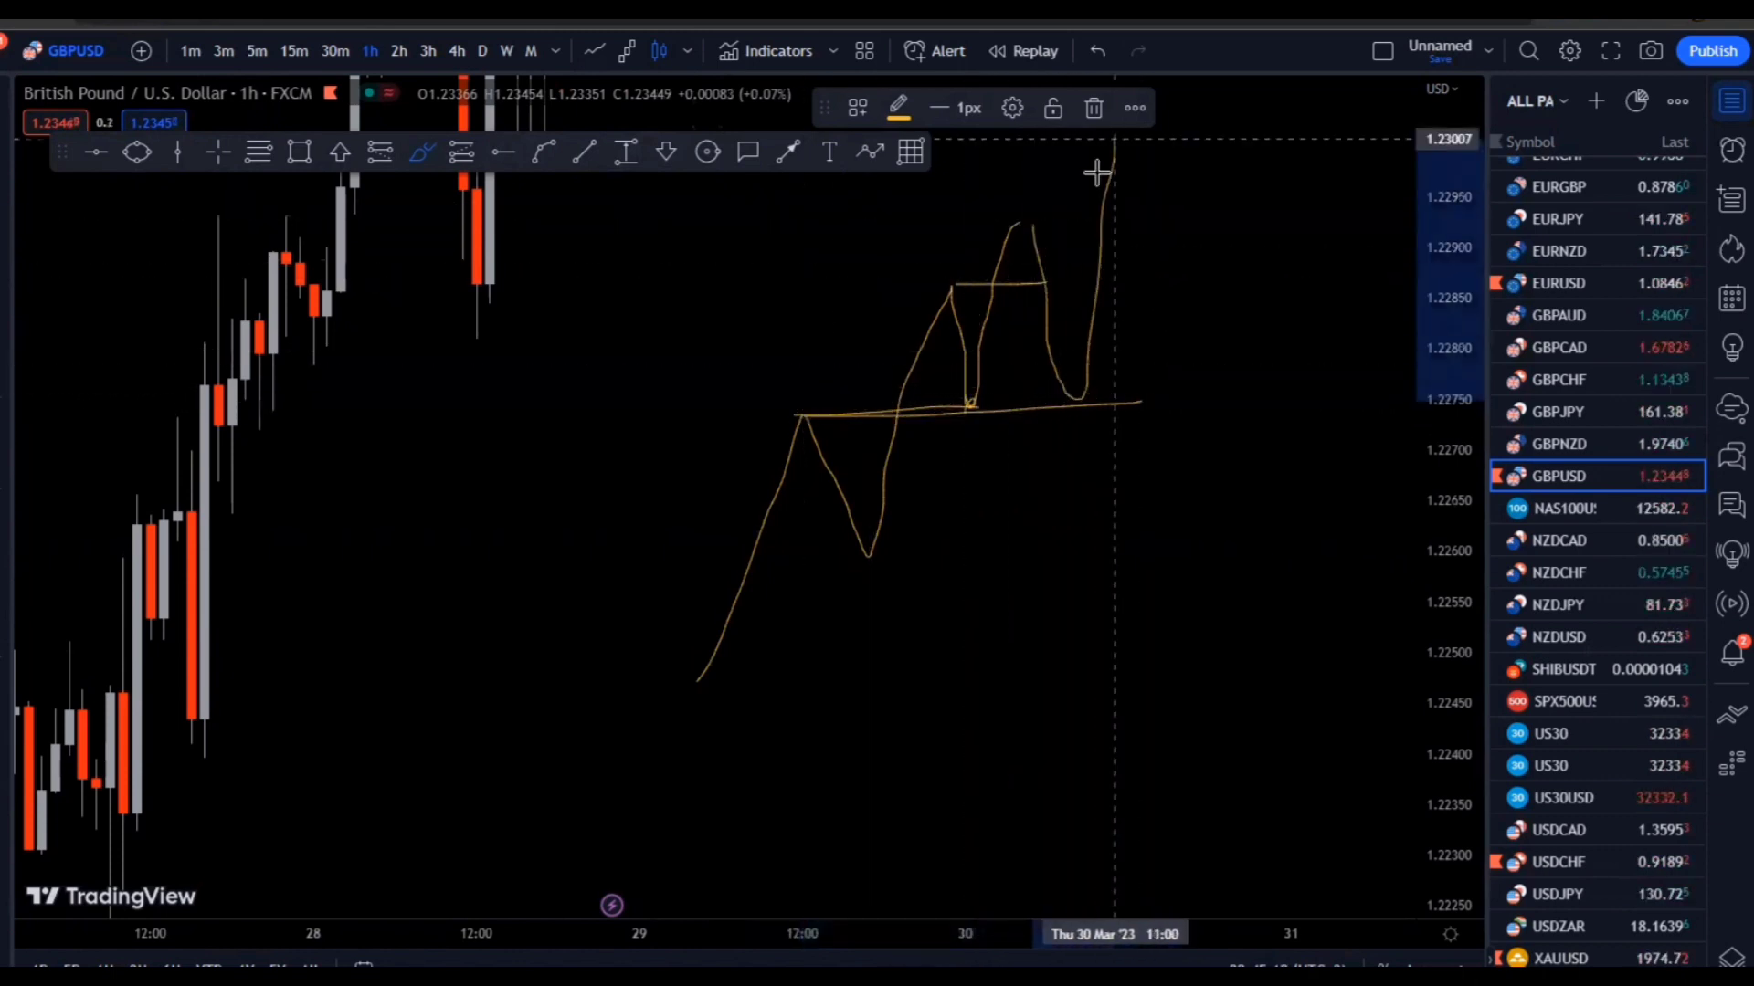
# Remove all 7 drawings, clearing the sketched path and levels from the chart
pyautogui.click(8, 677)
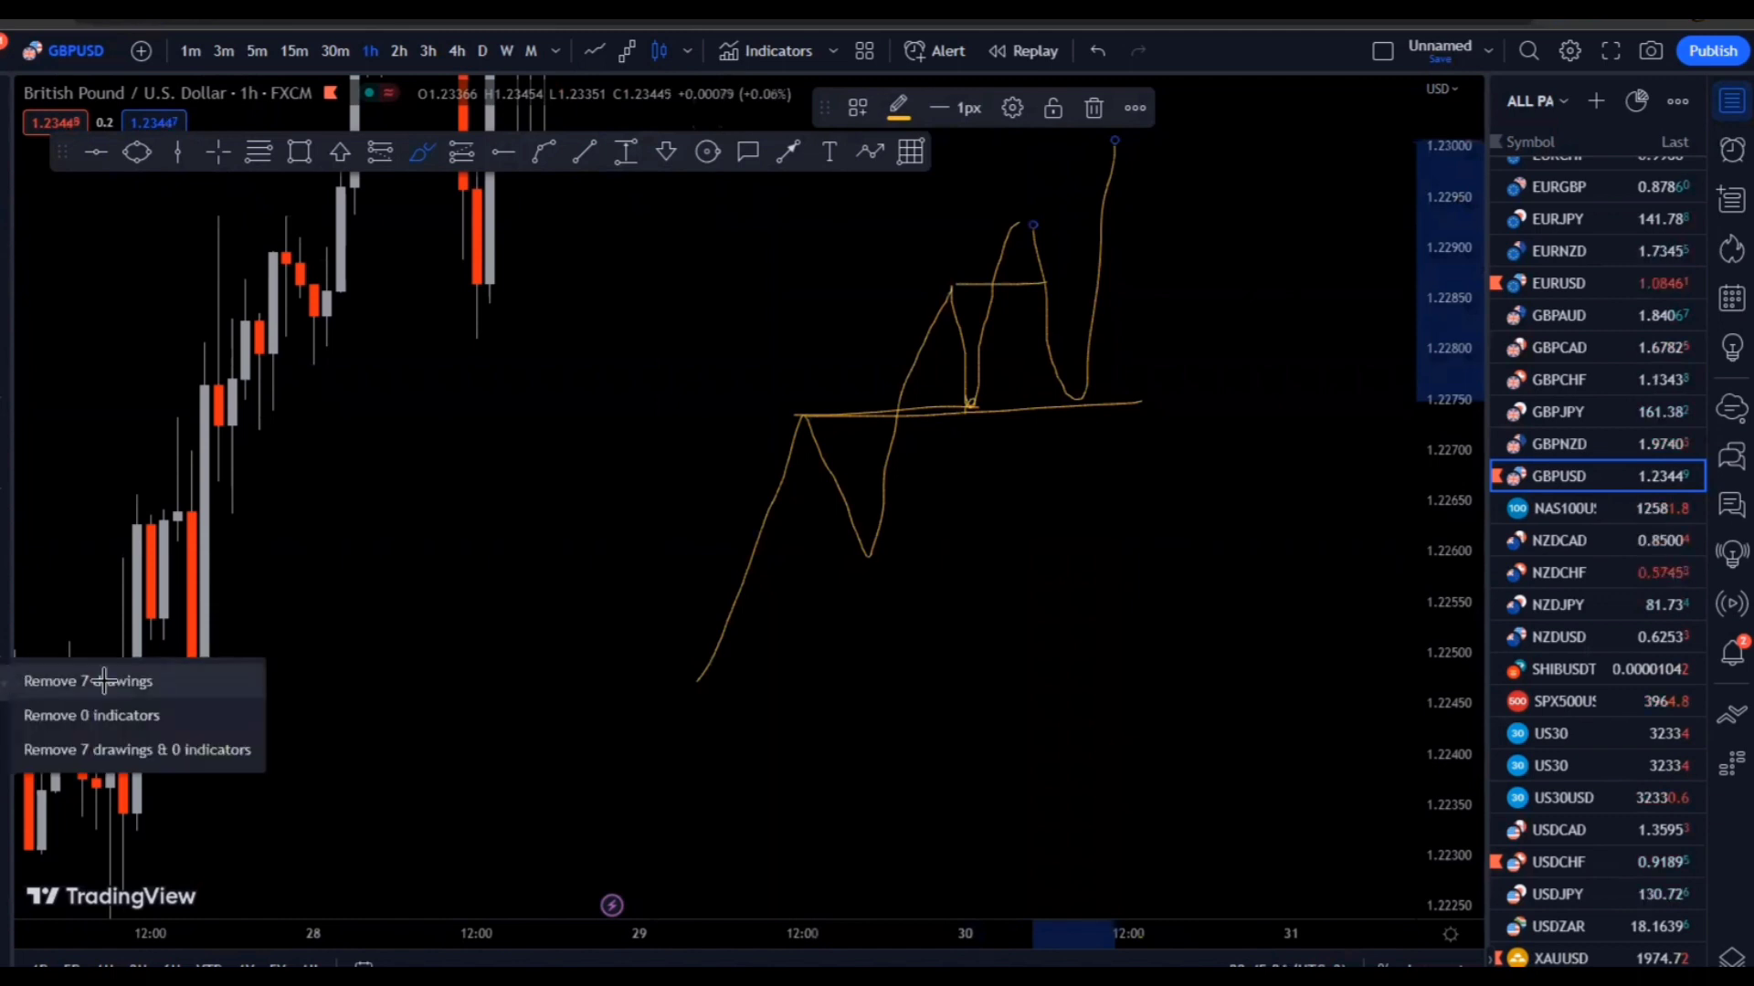
pyautogui.click(39, 678)
pyautogui.scroll(-5, 1005, 384)
# Reset the price scale and place a horizontal ray at 1.22826 near the recent low
pyautogui.doubleClick(1449, 341)
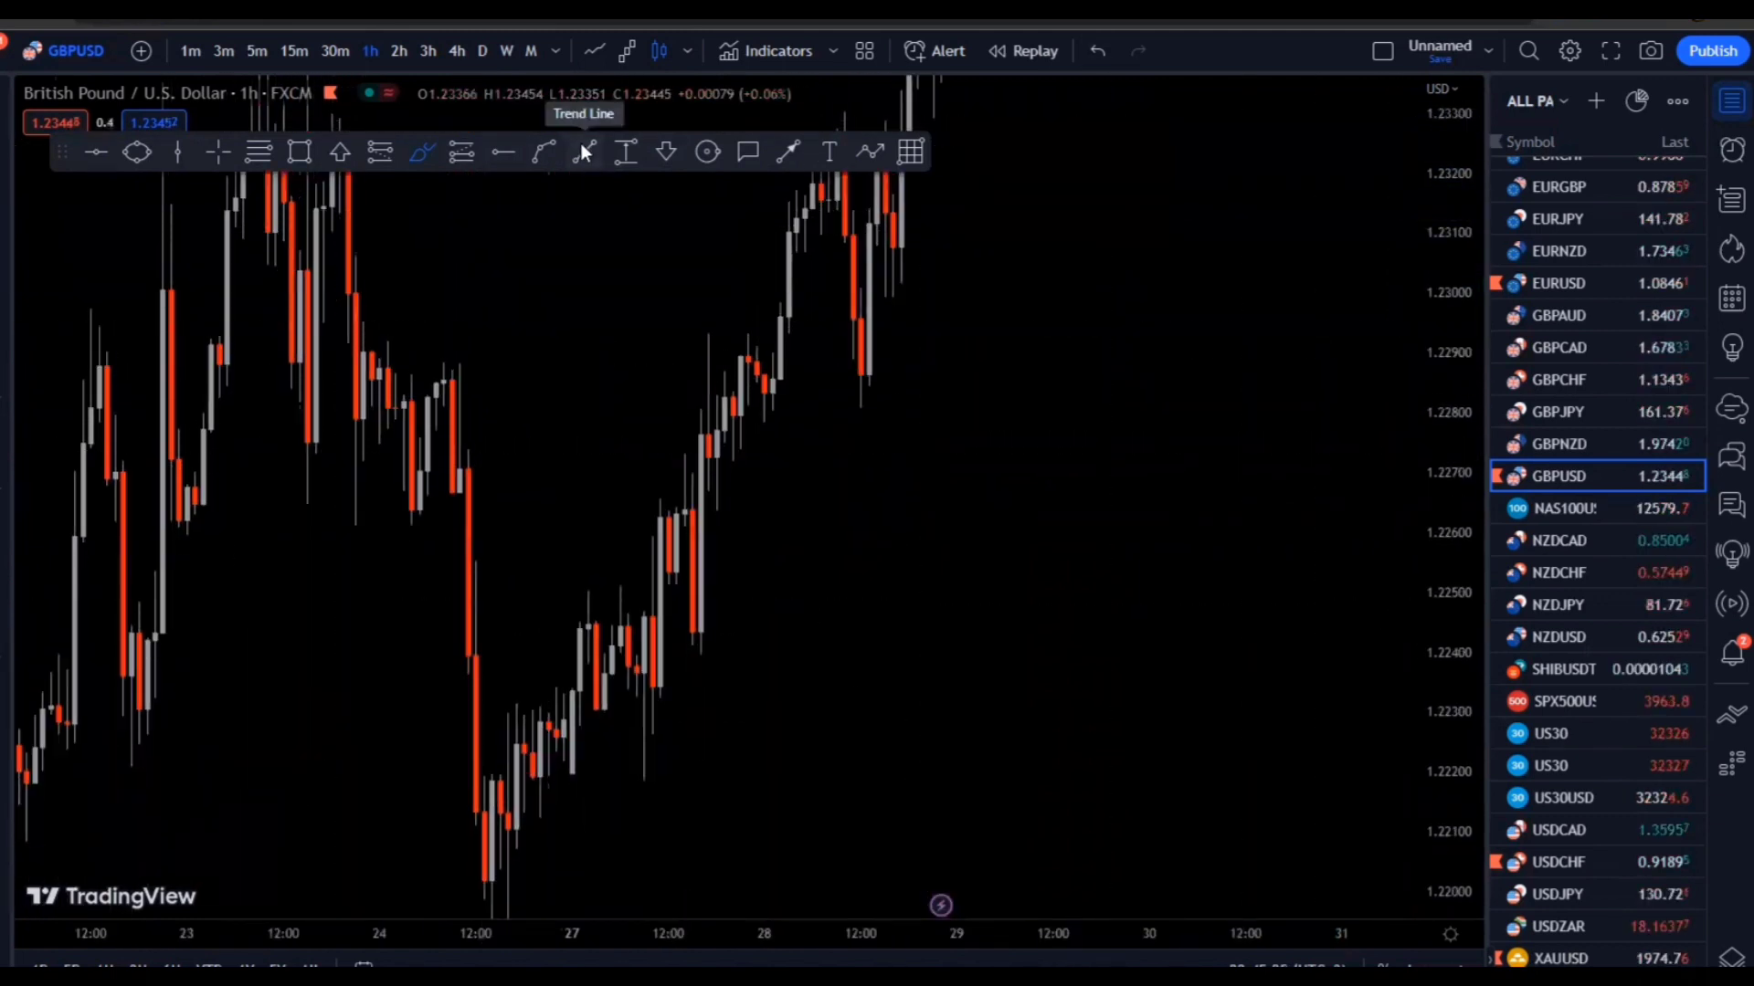
pyautogui.click(503, 151)
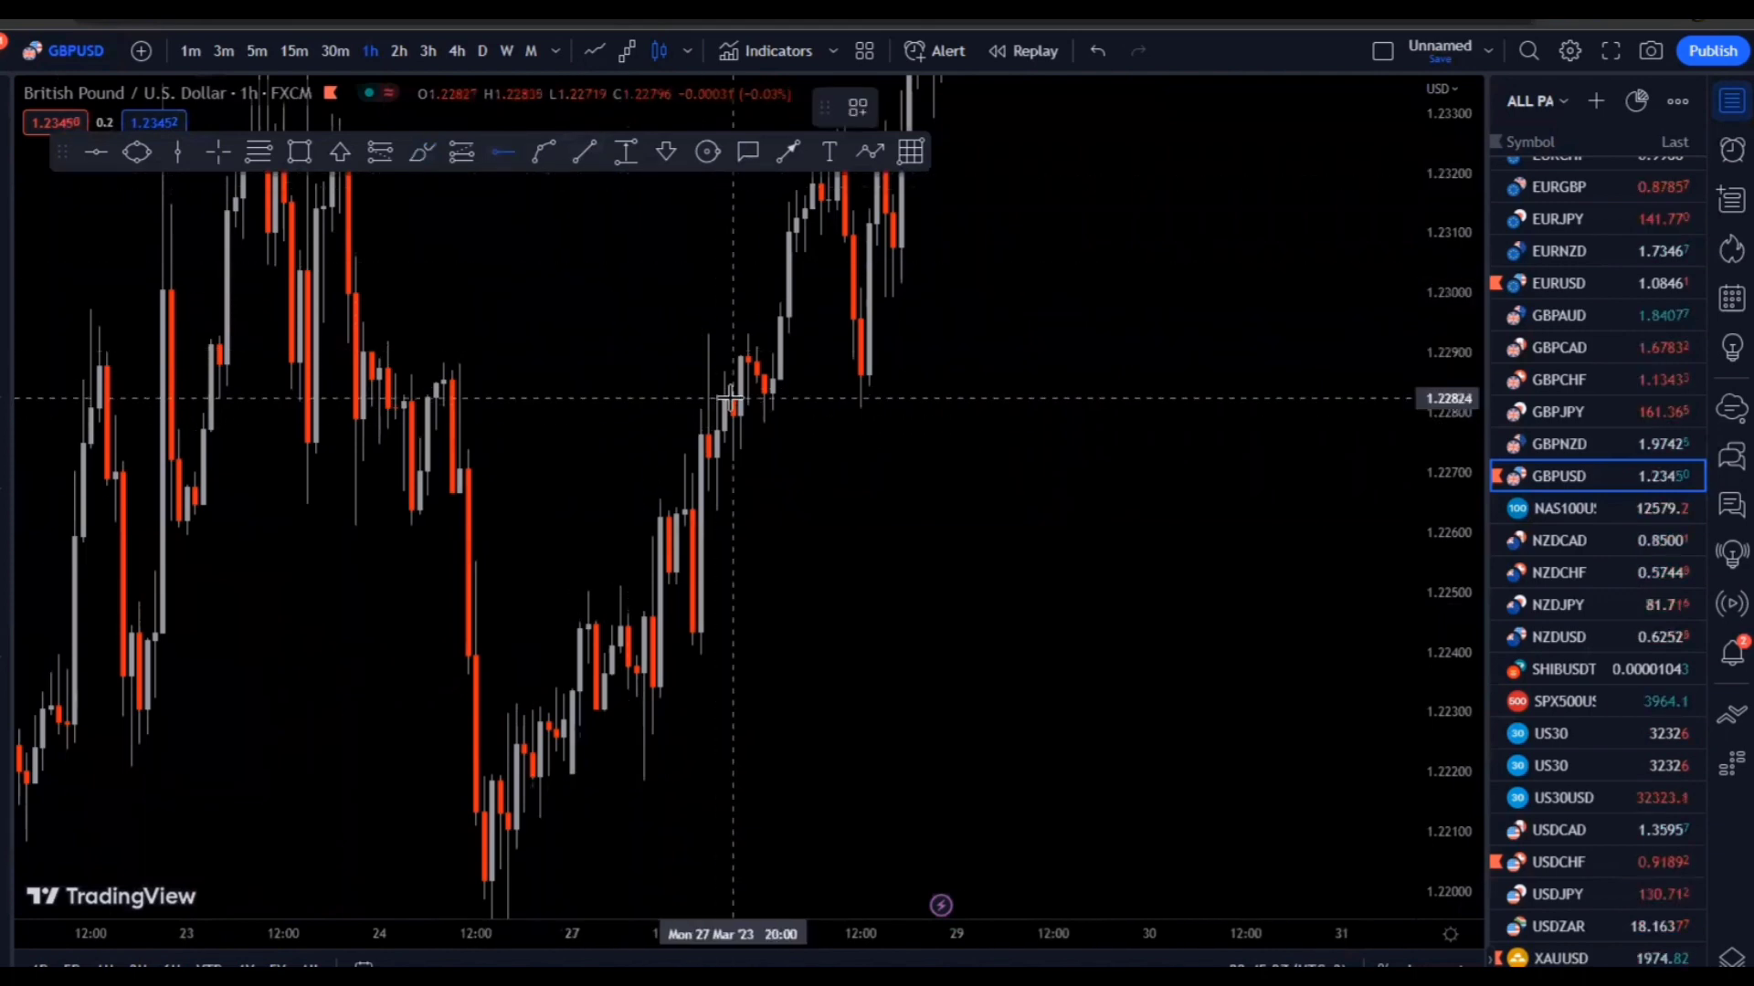
pyautogui.click(717, 399)
pyautogui.moveTo(803, 471); pyautogui.dragTo(848, 663)
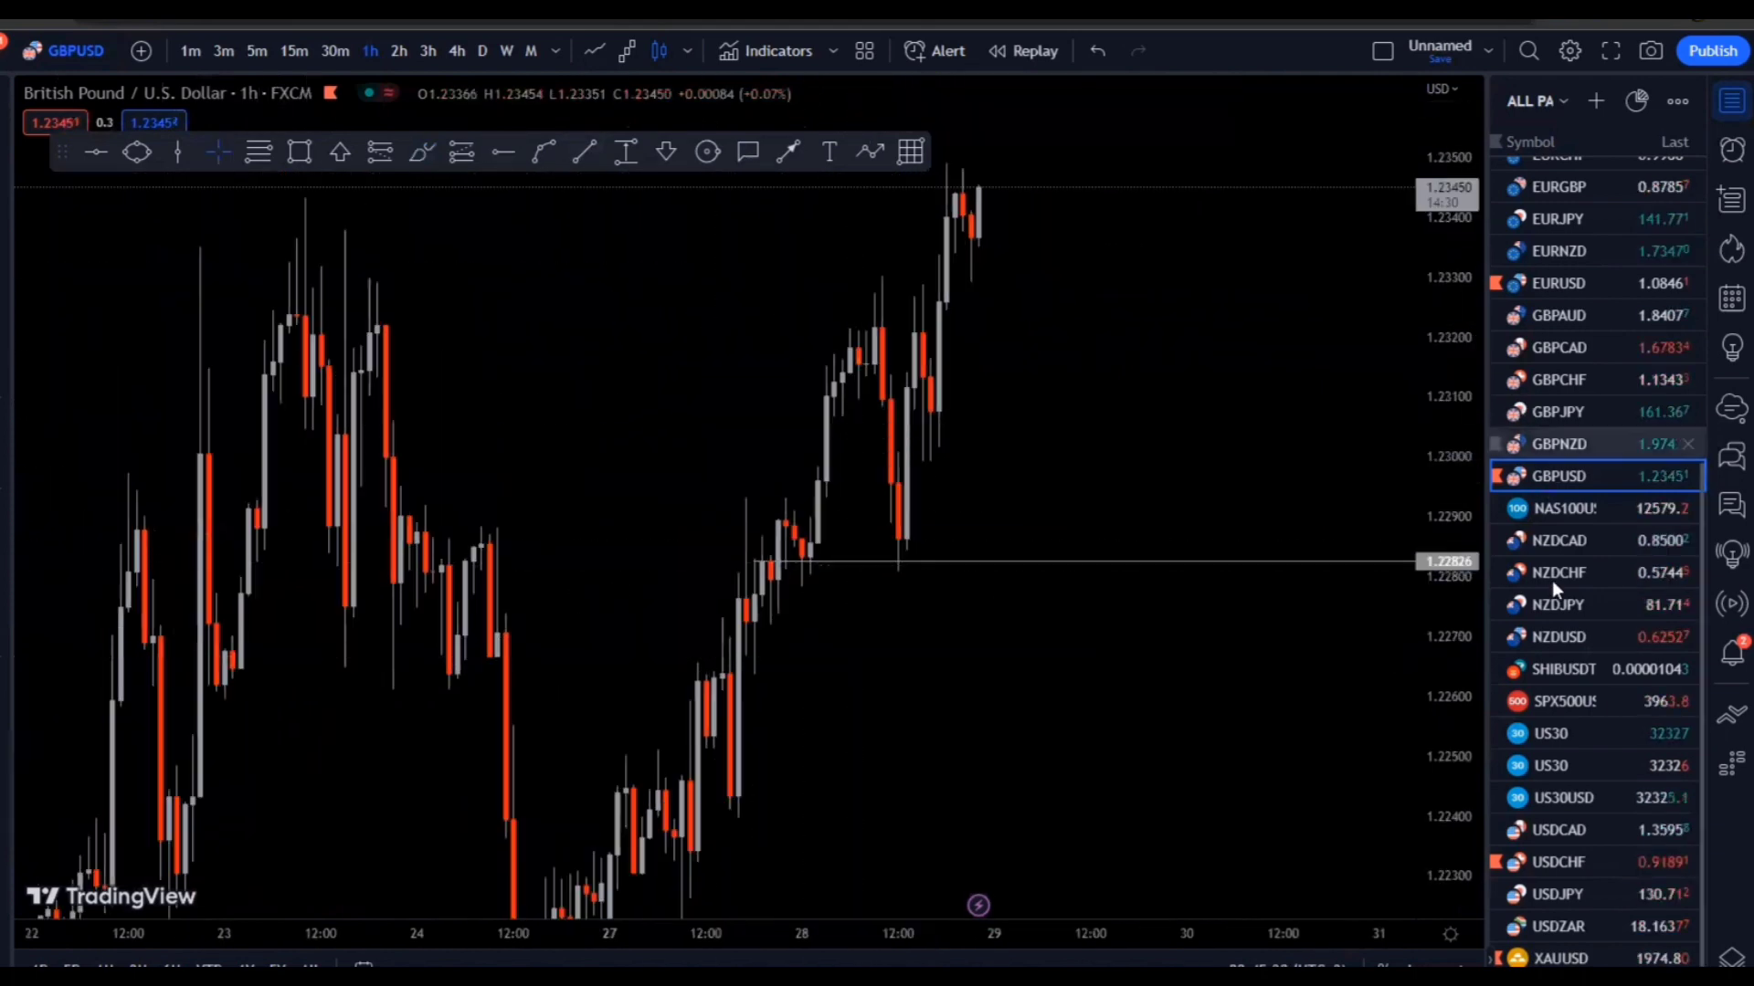
pyautogui.moveTo(1456, 673); pyautogui.dragTo(1352, 320)
pyautogui.scroll(3, 881, 434)
pyautogui.moveTo(880, 433); pyautogui.dragTo(1245, 341)
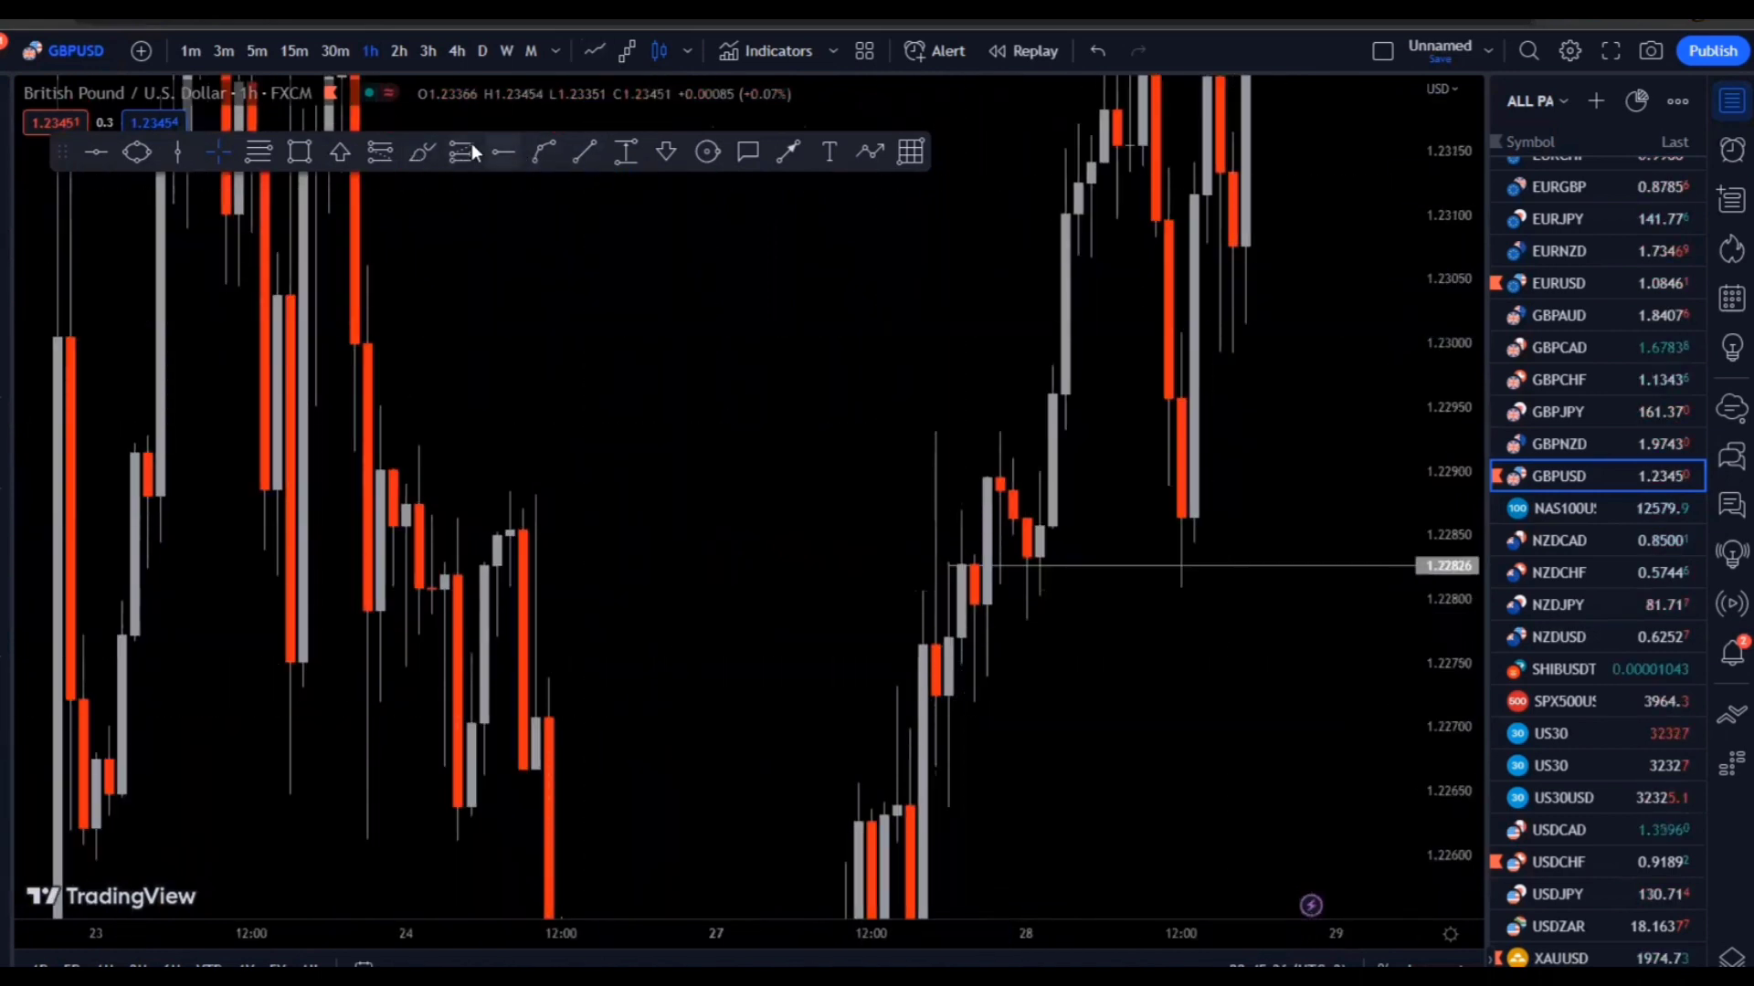
# Brush a level near 1.2293, a path toward 1.2313 and a loop at 1.2283, then remove all seven drawings
pyautogui.click(418, 152)
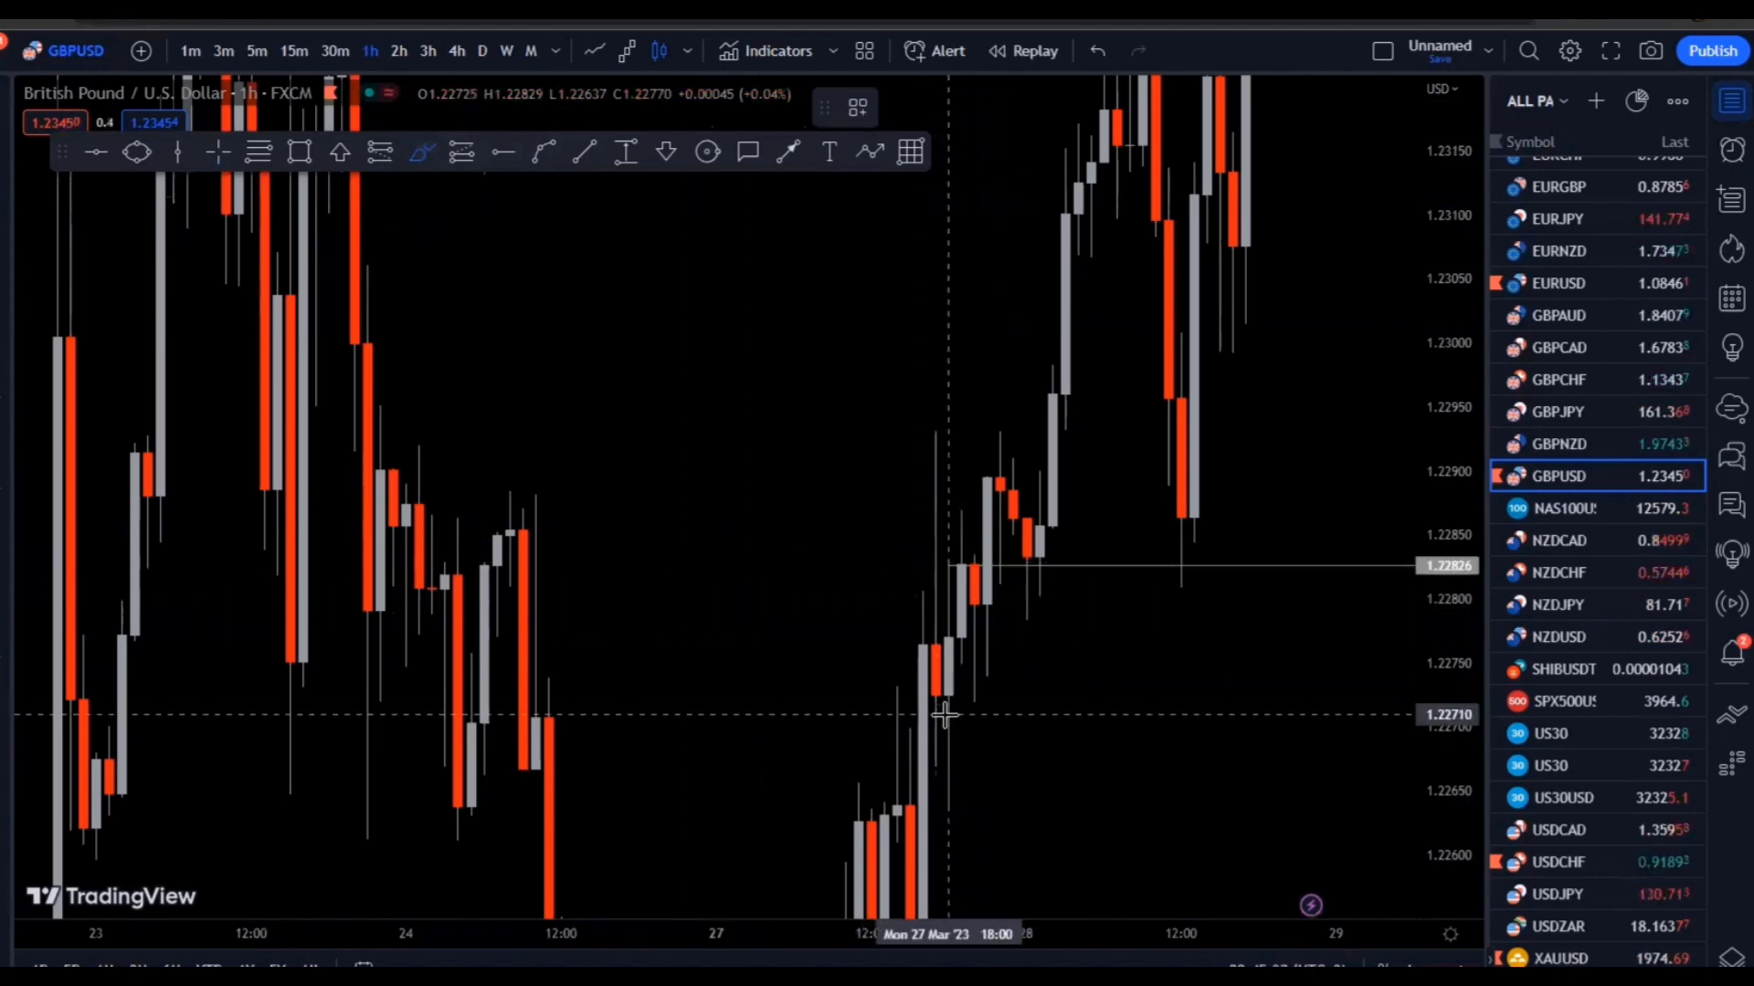
pyautogui.moveTo(963, 602)
pyautogui.mouseDown()
pyautogui.moveTo(1001, 443)
pyautogui.moveTo(1025, 549)
pyautogui.mouseUp()
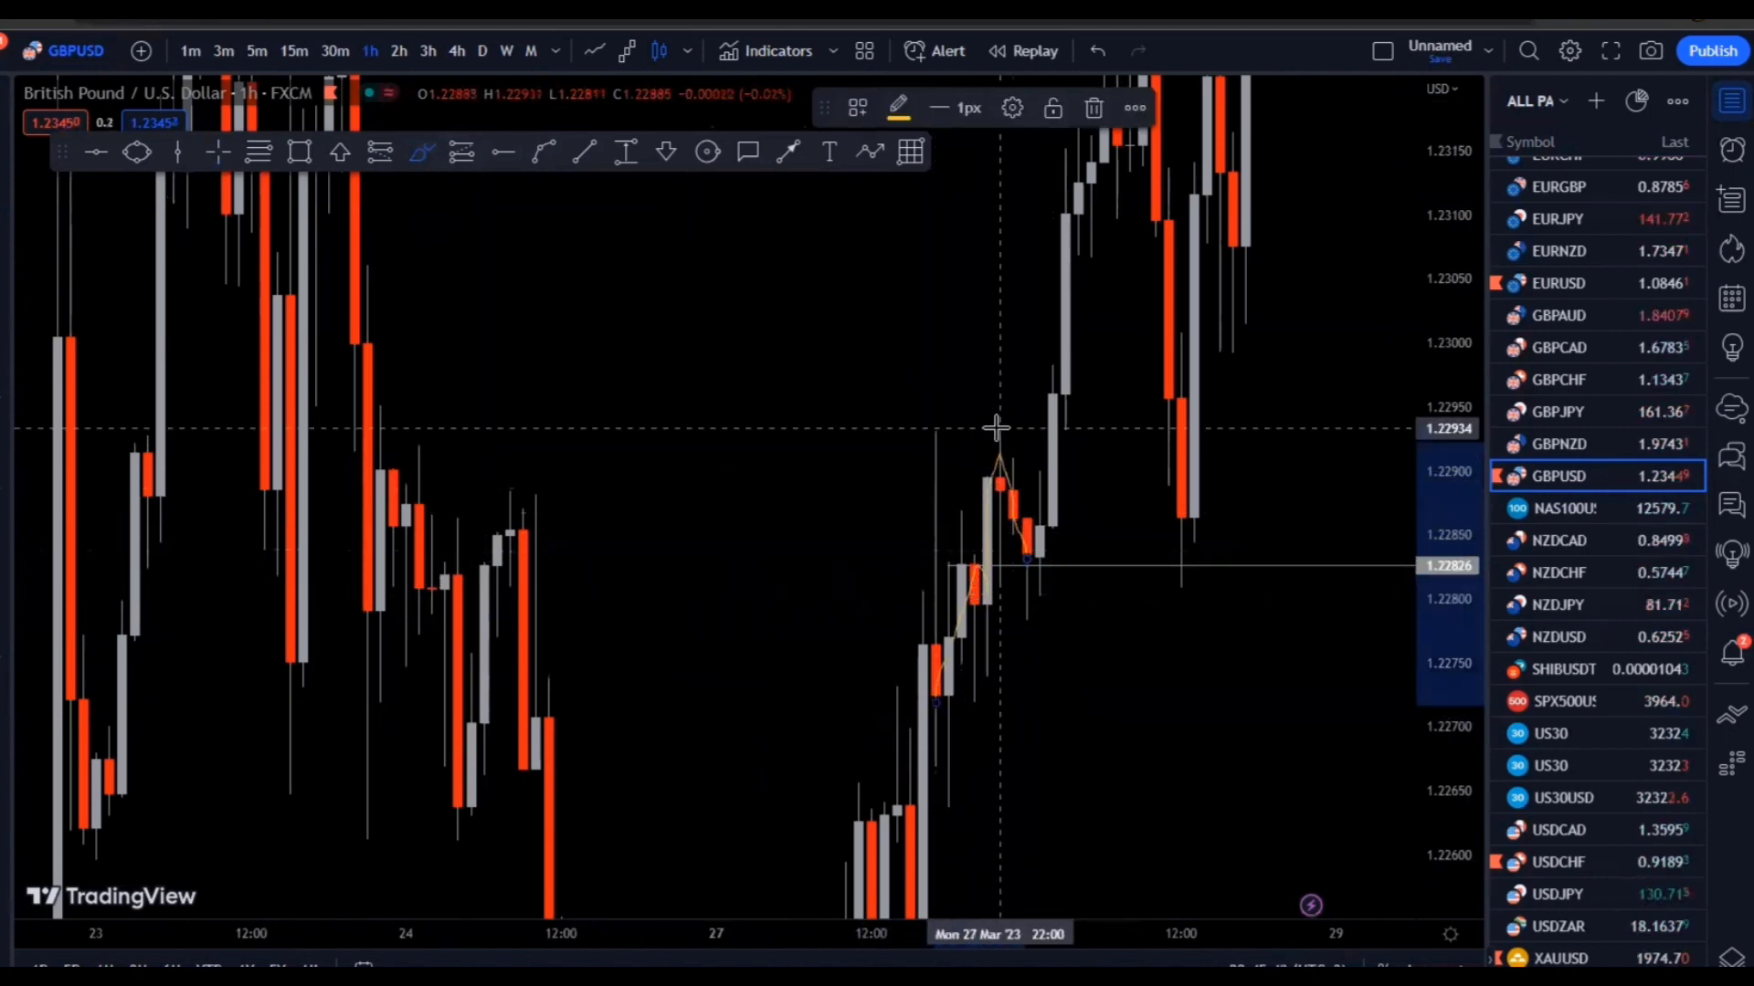
pyautogui.moveTo(1005, 431); pyautogui.dragTo(1142, 431)
pyautogui.moveTo(1028, 553); pyautogui.dragTo(1281, 177)
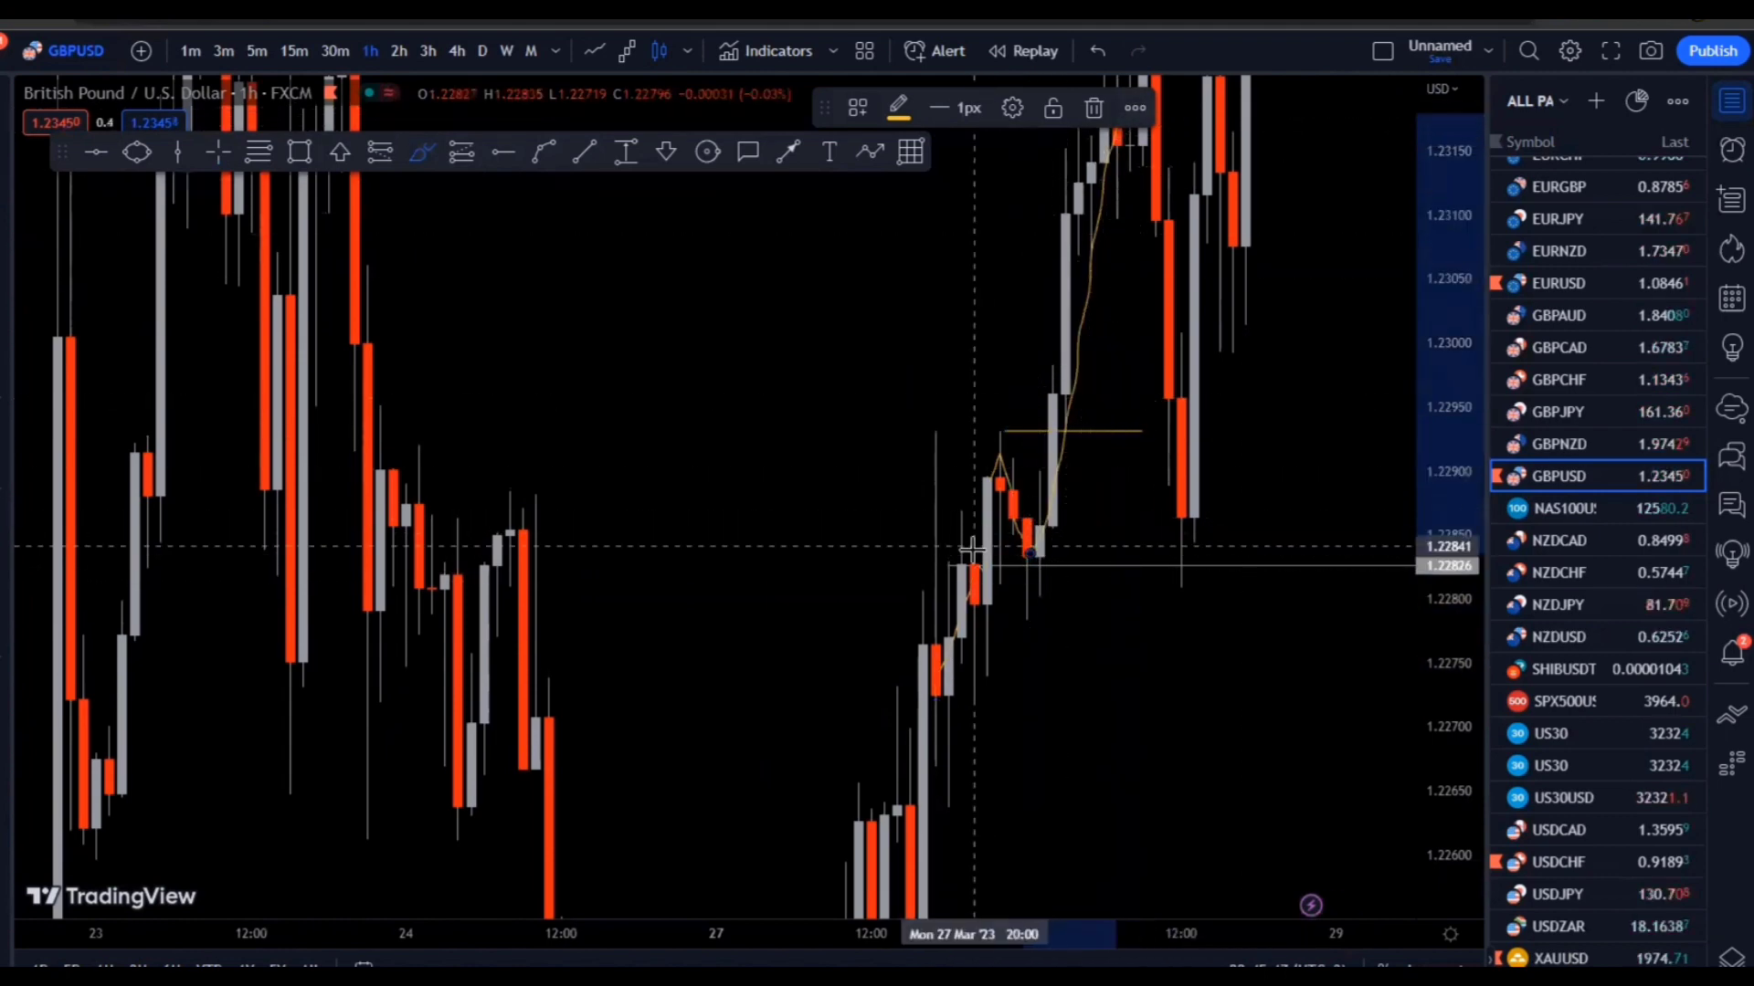
pyautogui.click(1025, 560)
pyautogui.moveTo(1025, 560)
pyautogui.mouseDown()
pyautogui.moveTo(1183, 528)
pyautogui.moveTo(1260, 87)
pyautogui.mouseUp()
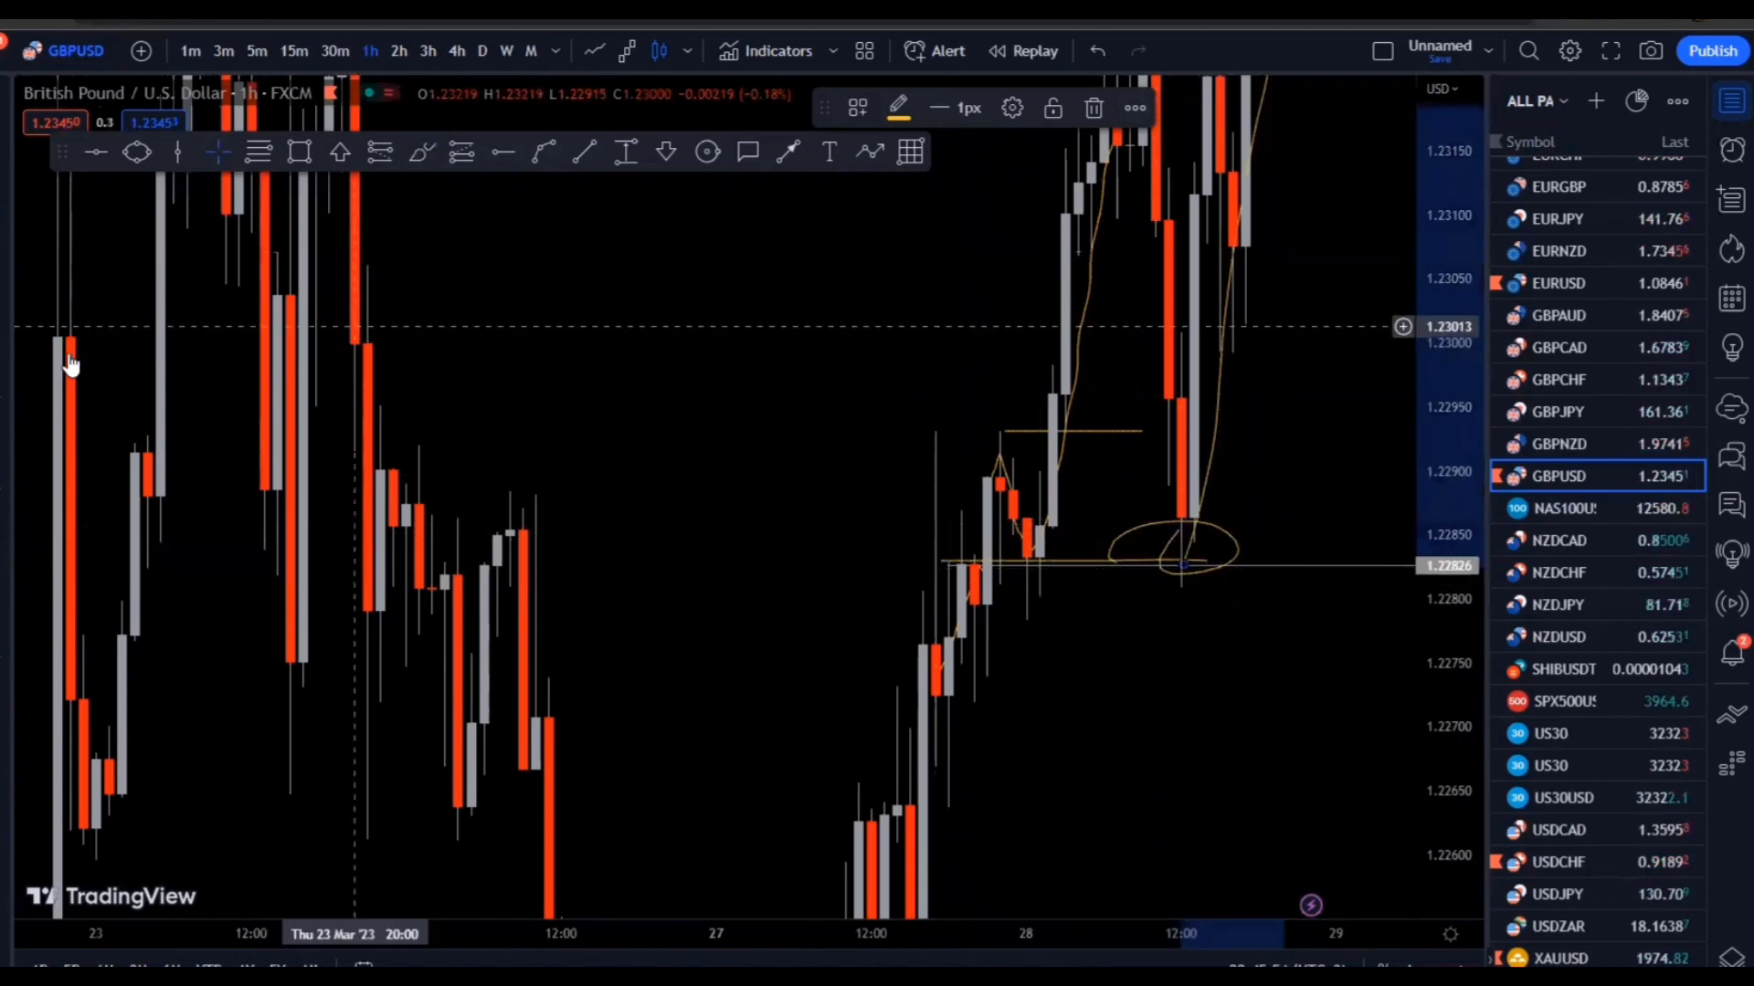
pyautogui.click(7, 666)
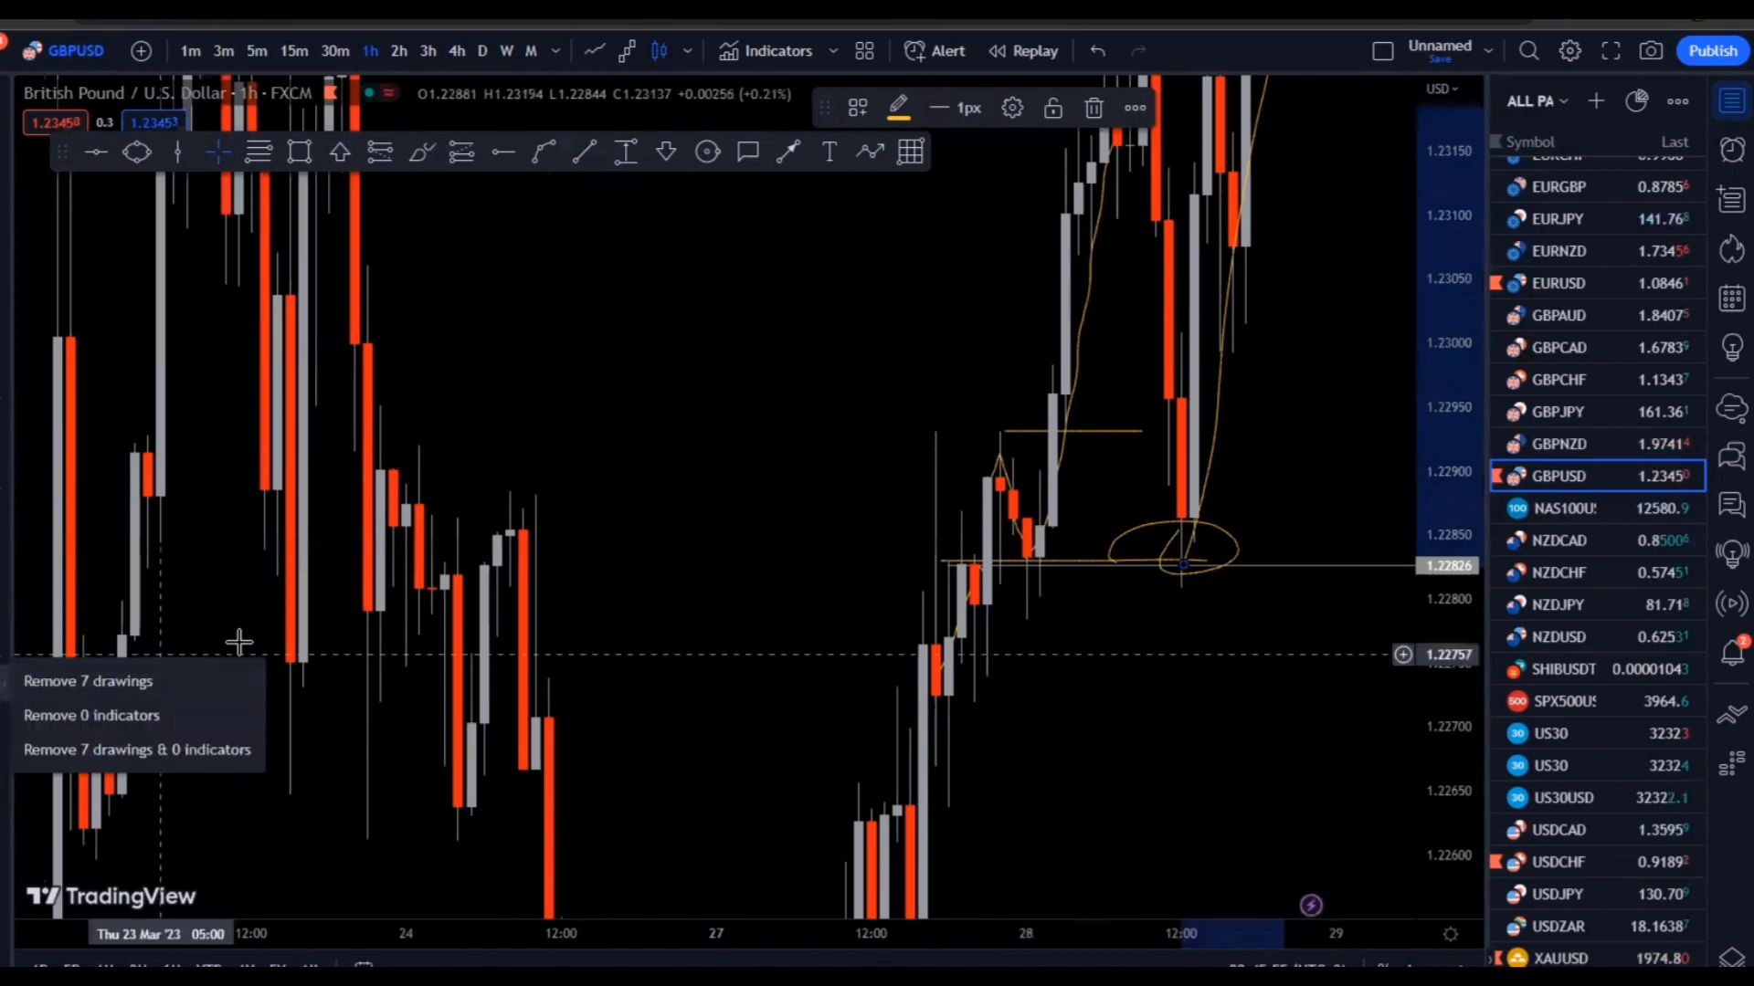
pyautogui.click(156, 676)
# Draw a grey rectangle over the order block spanning about 1.22781–1.22864
pyautogui.scroll(3, 991, 392)
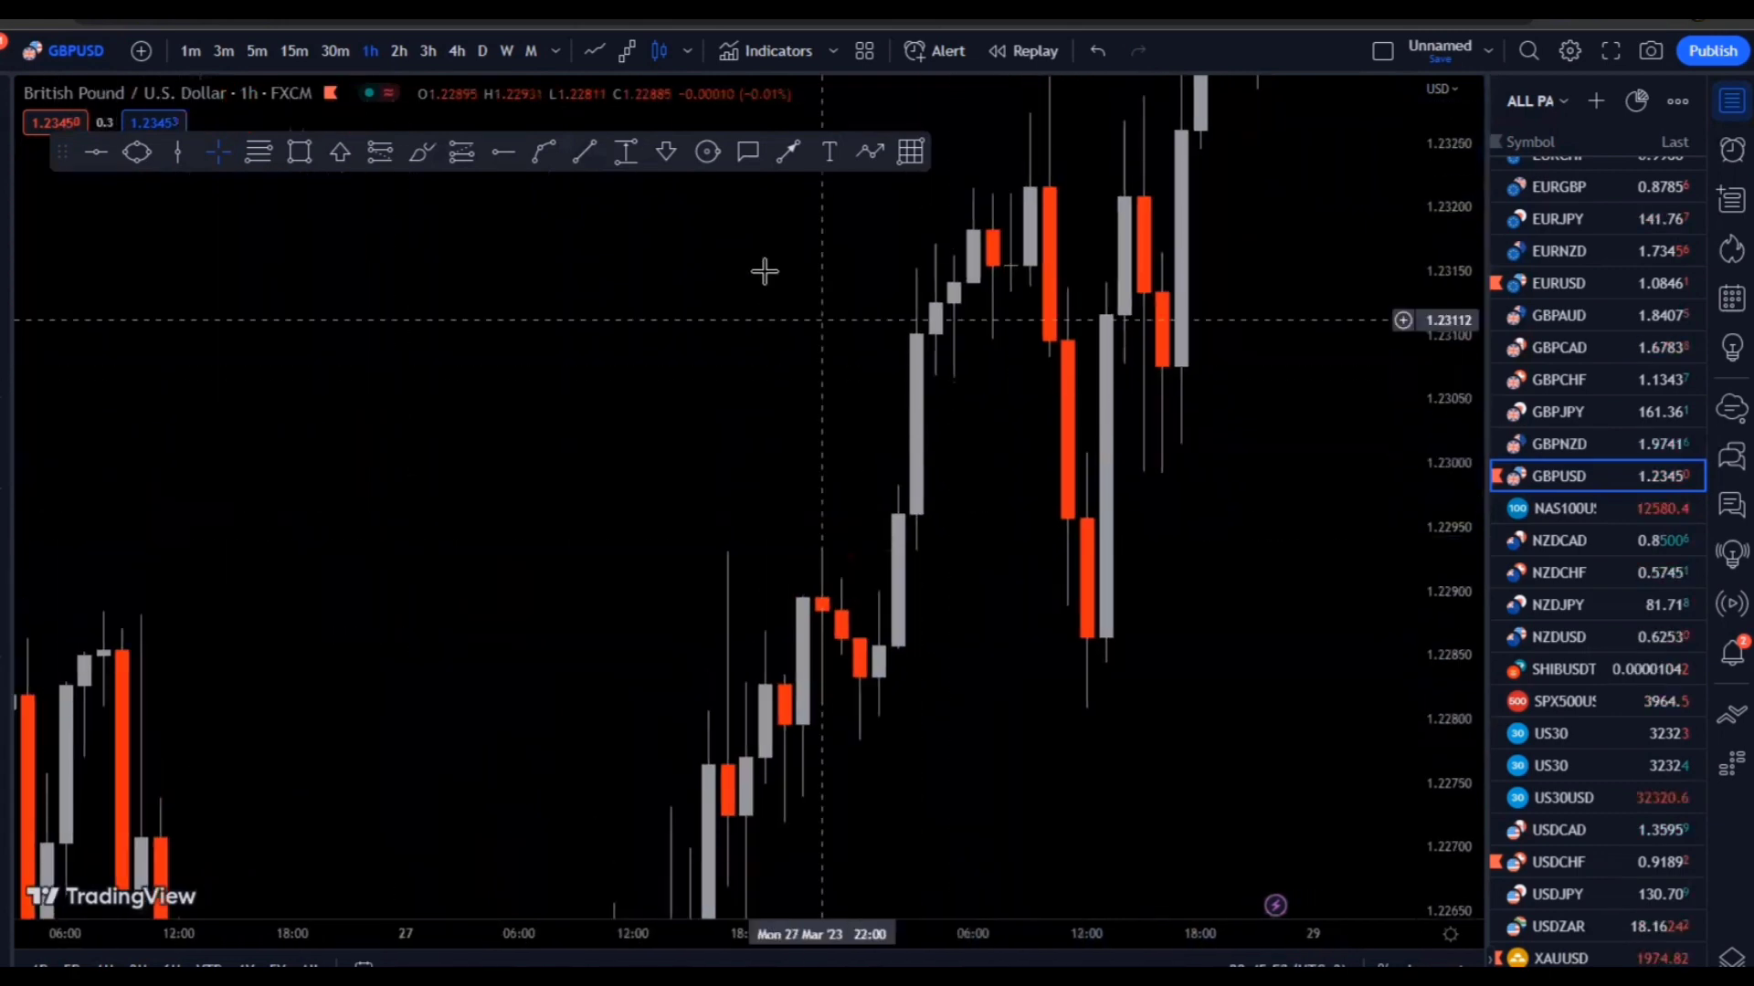
pyautogui.click(300, 152)
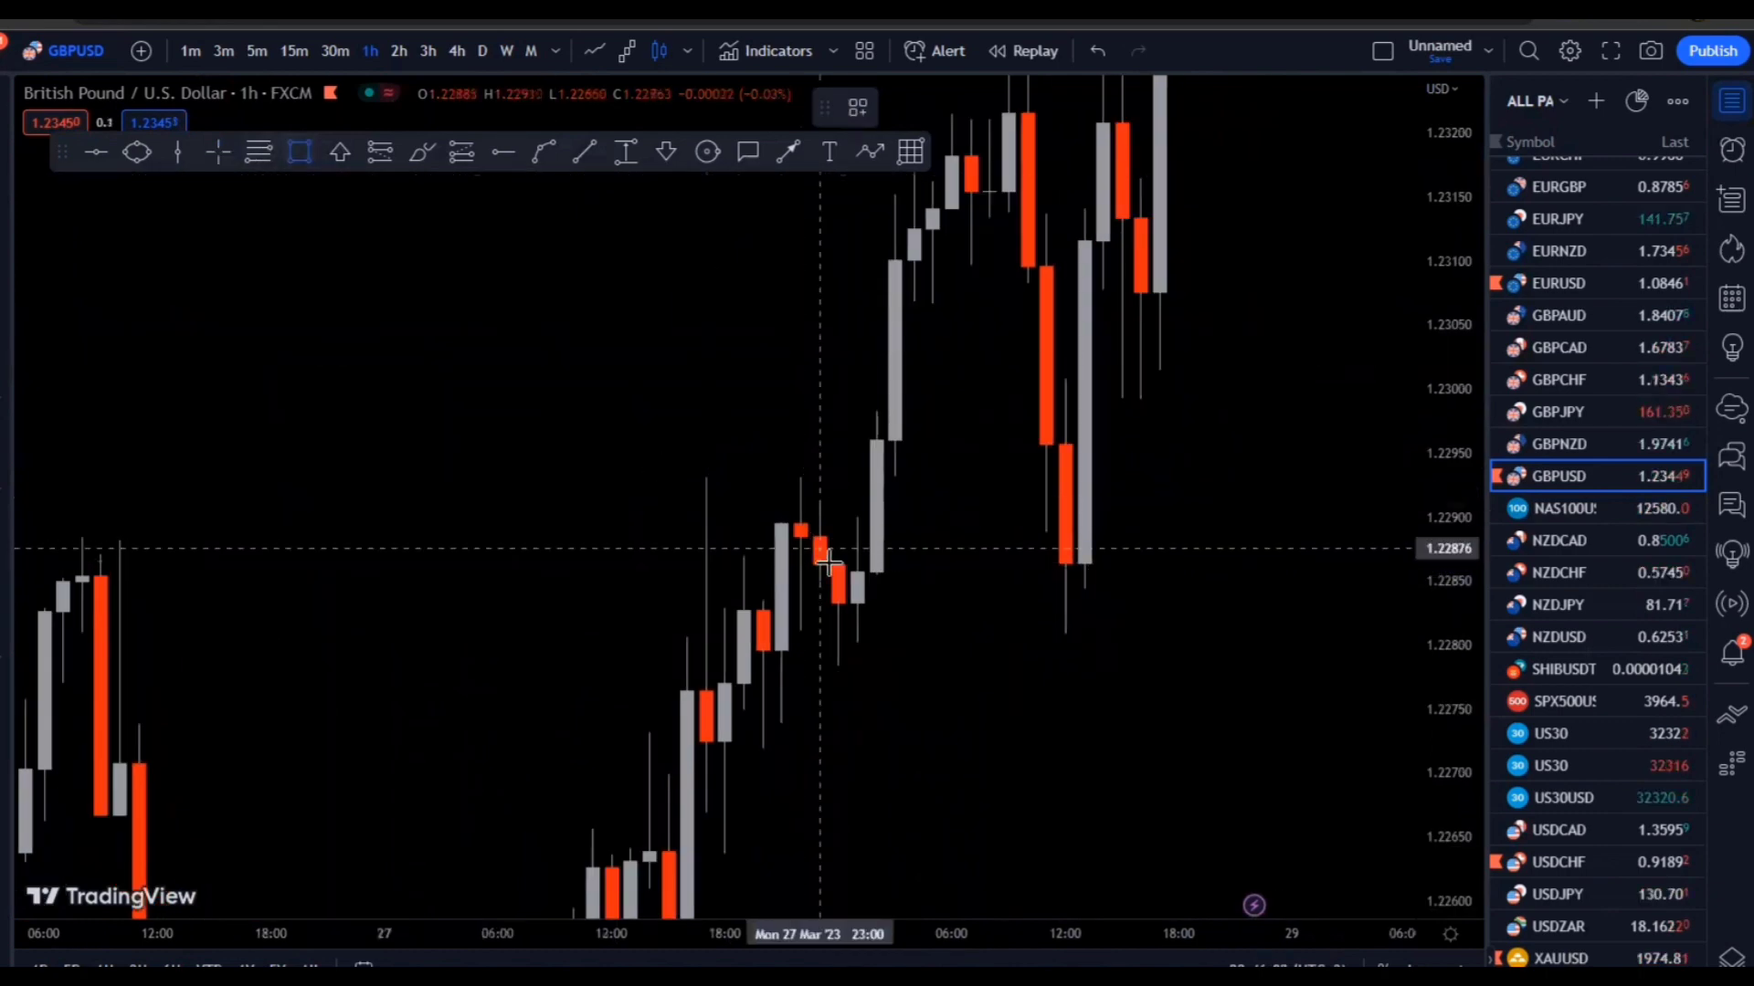
pyautogui.click(835, 563)
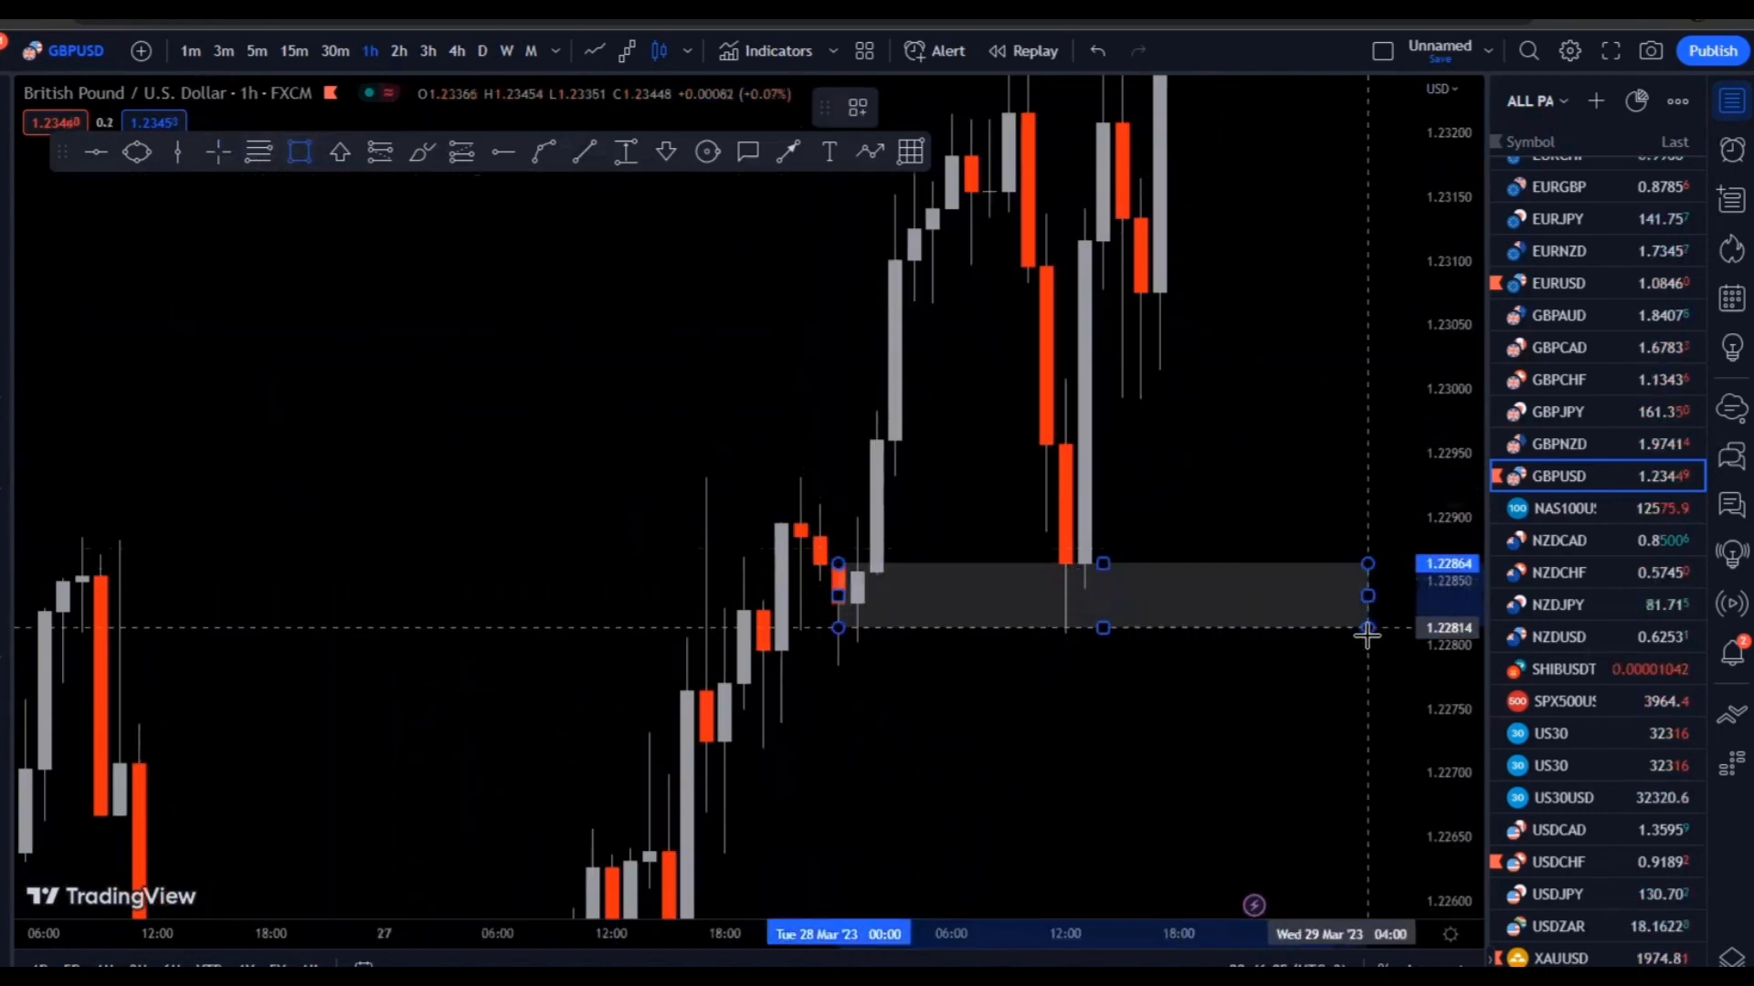
pyautogui.click(1348, 667)
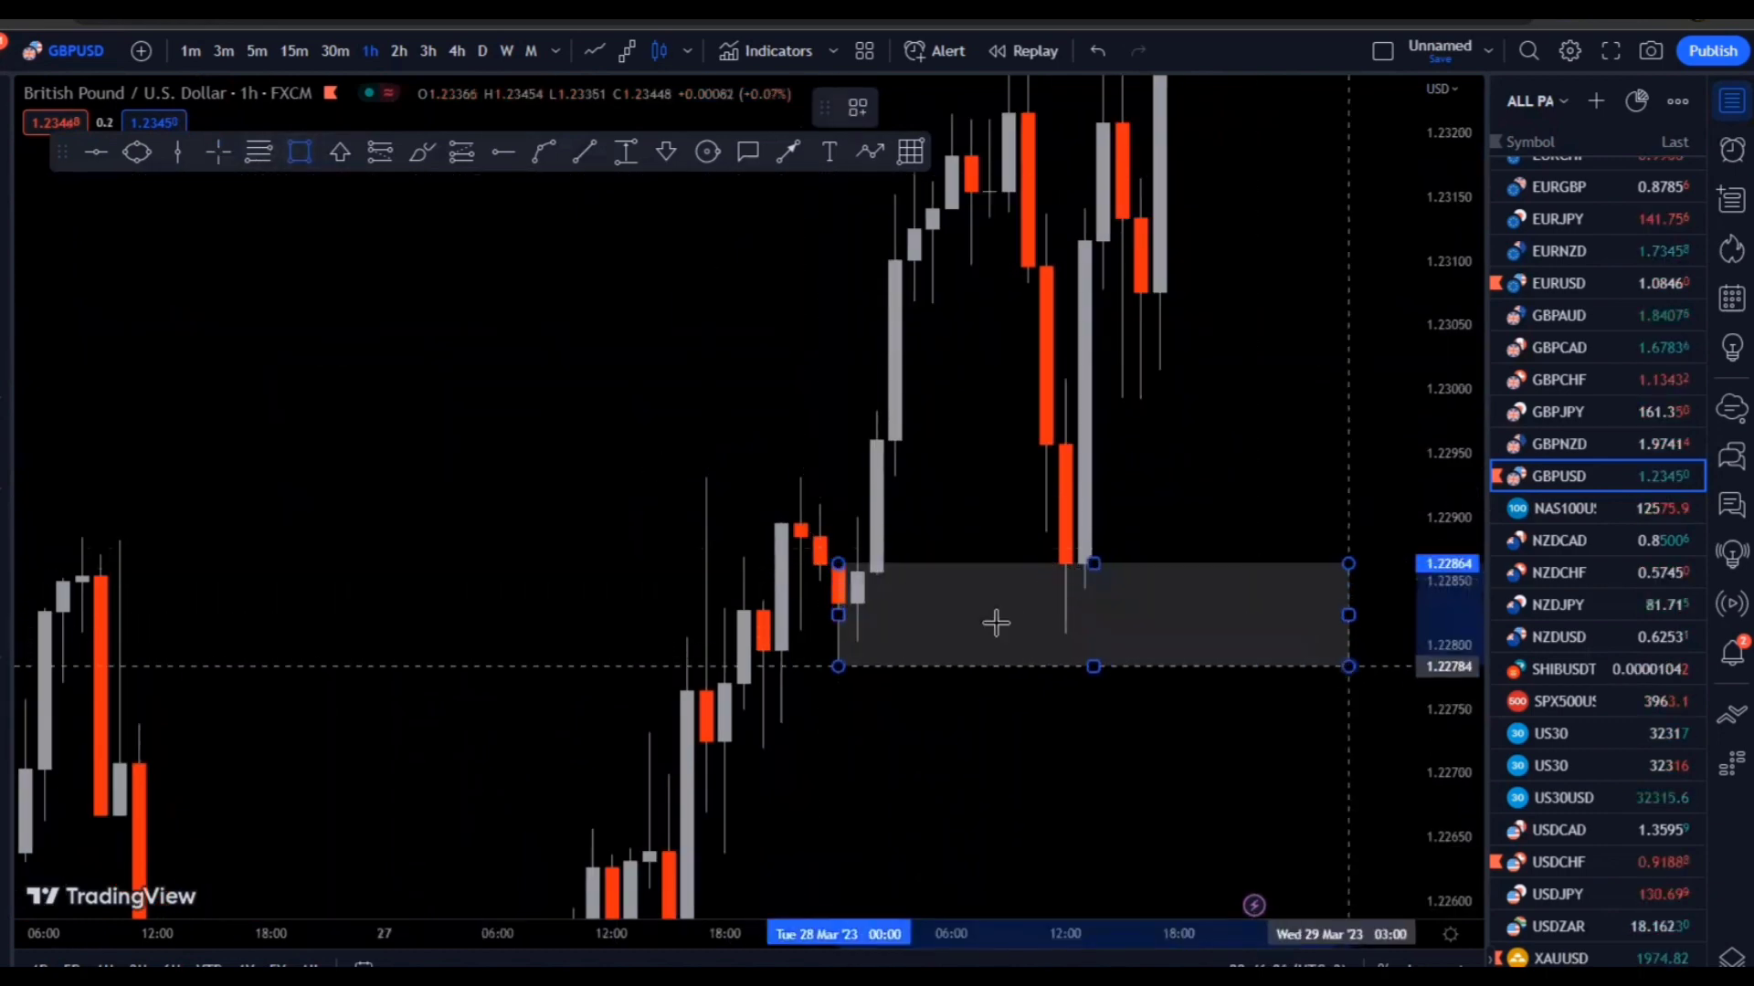
pyautogui.click(1138, 674)
pyautogui.click(1163, 352)
# Centre and enlarge the box, then draw a short horizontal trend line meeting its left edge near 1.2281
pyautogui.moveTo(1162, 352); pyautogui.dragTo(1182, 389)
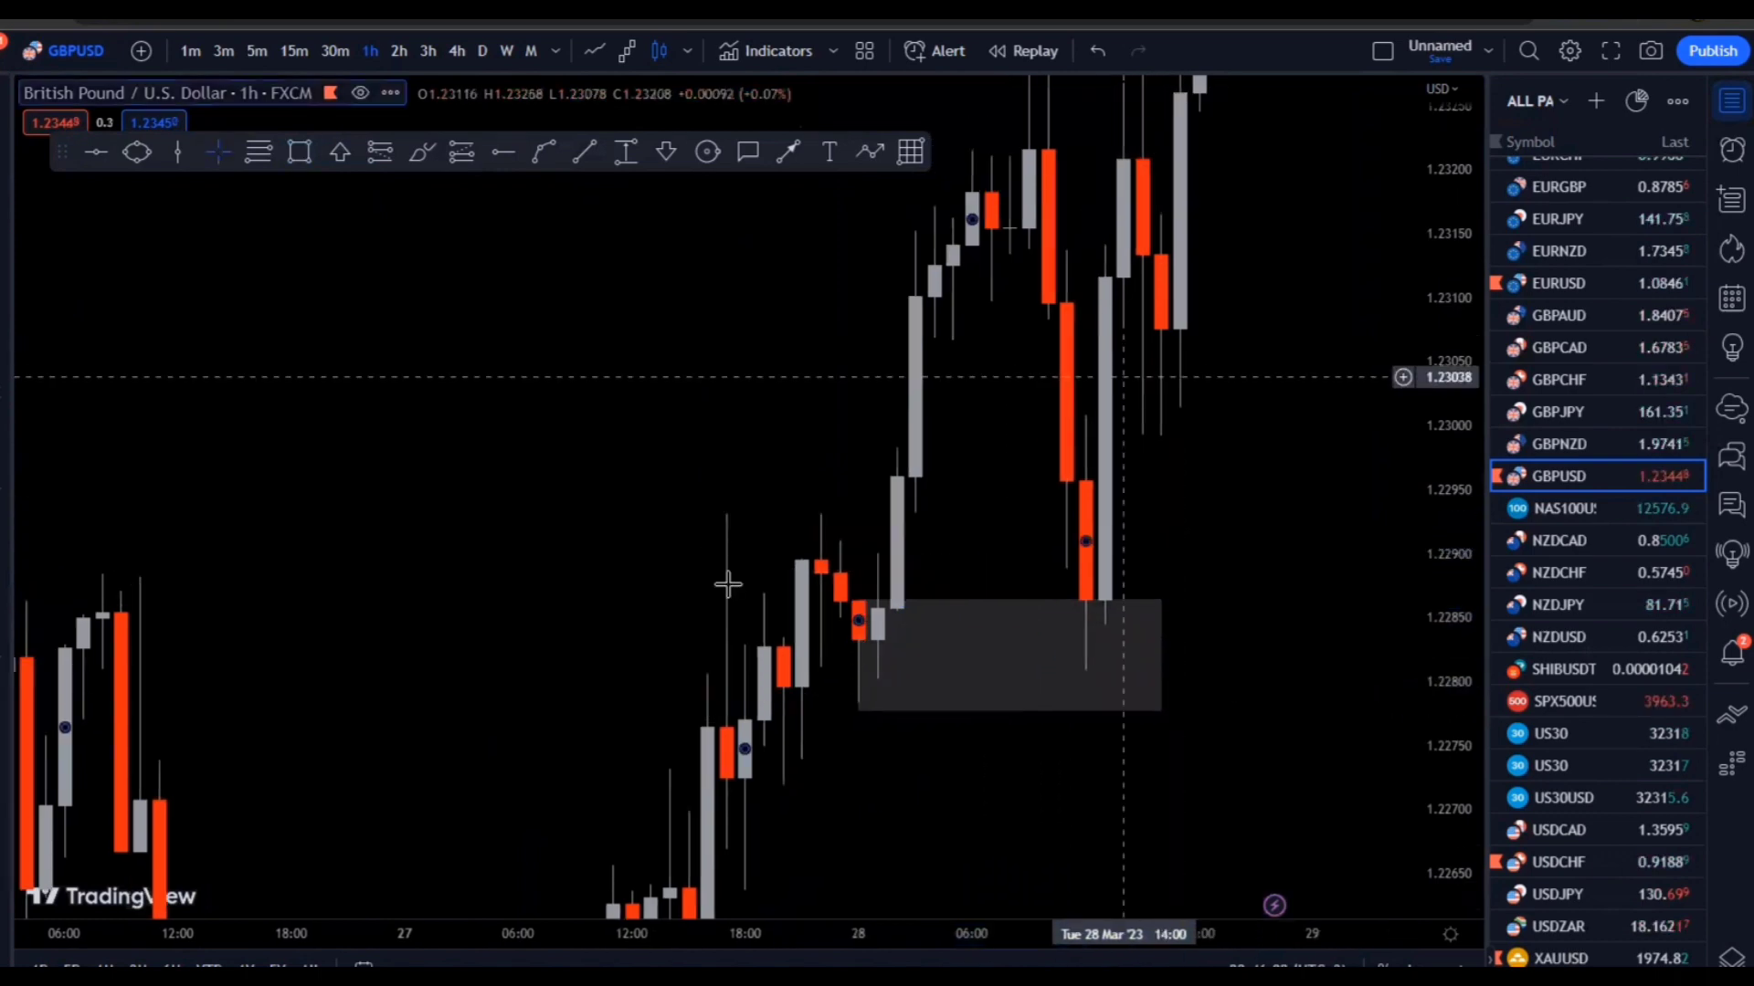
pyautogui.moveTo(728, 511); pyautogui.dragTo(470, 516)
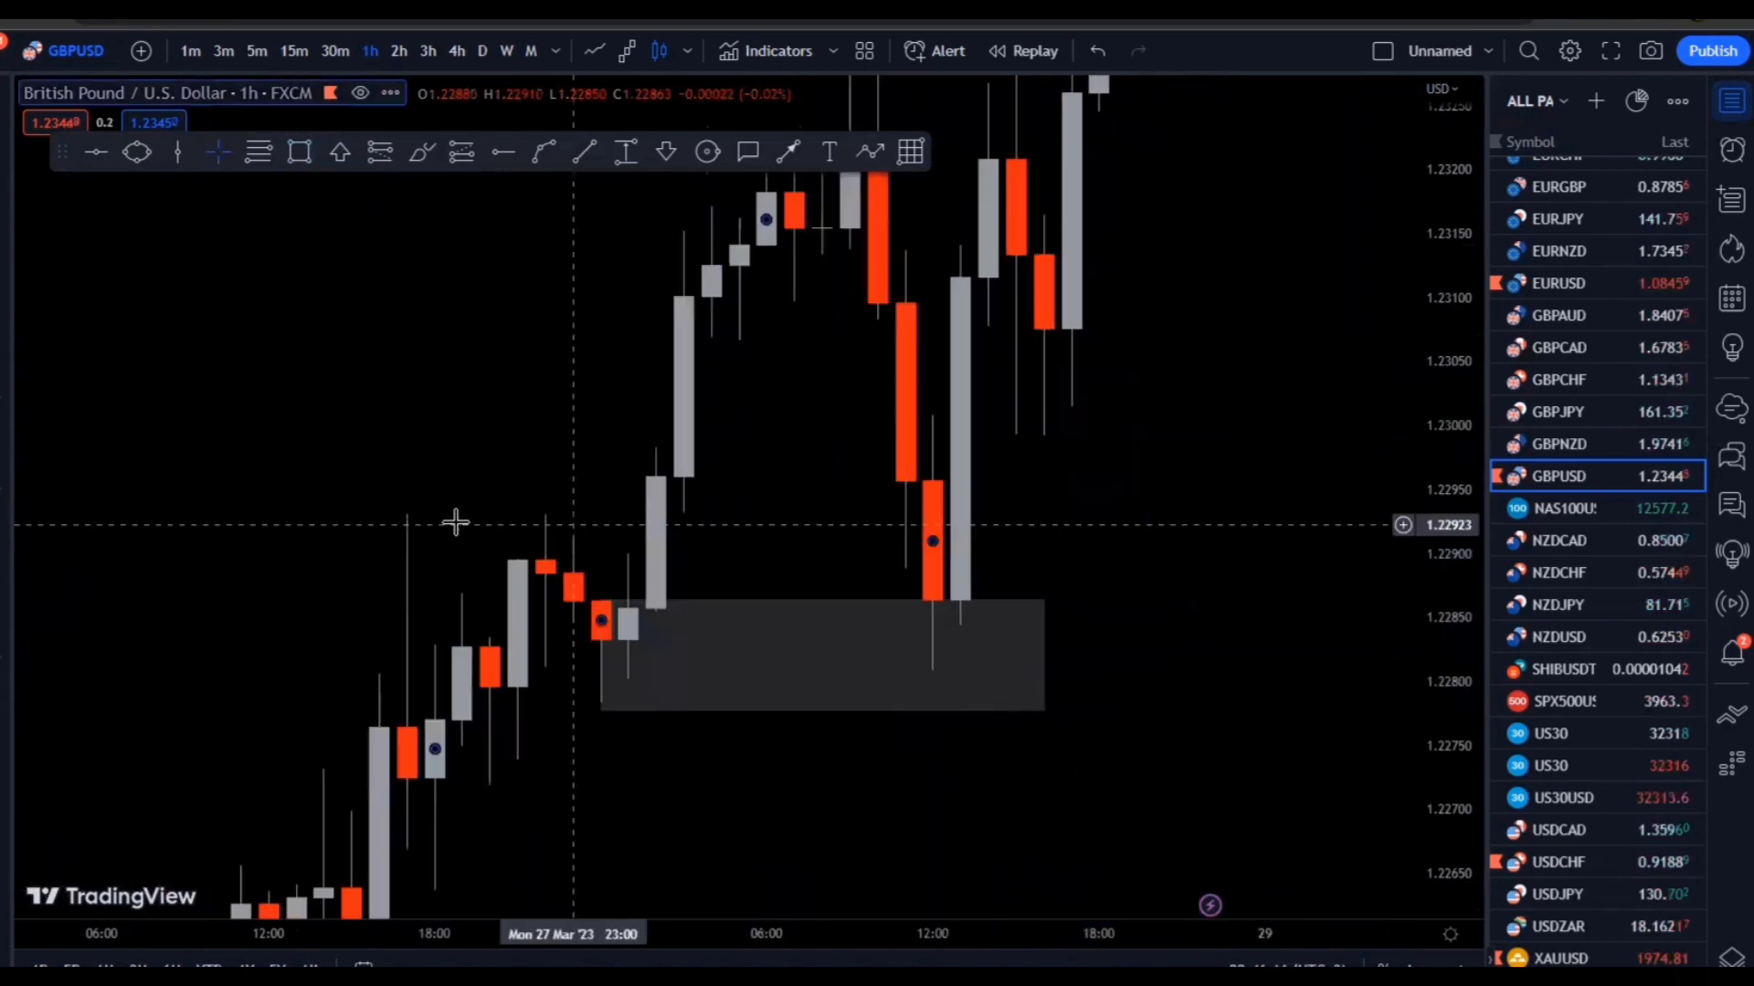
pyautogui.moveTo(1437, 582); pyautogui.dragTo(1438, 512)
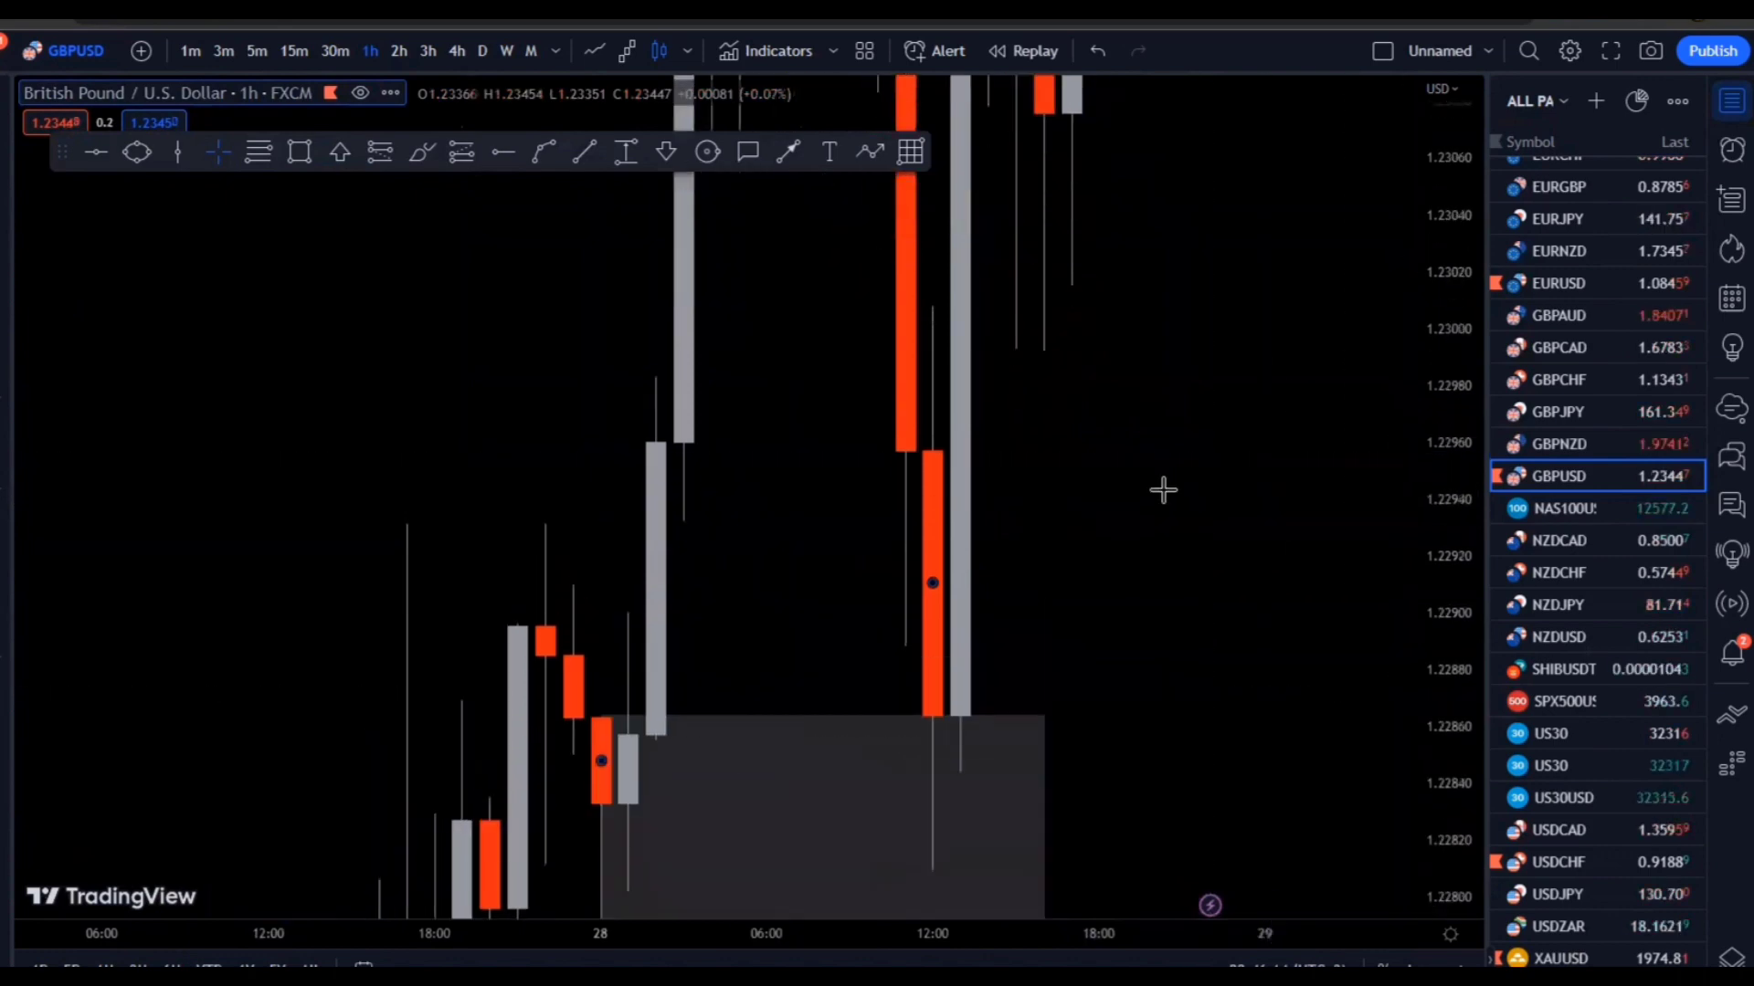
pyautogui.moveTo(585, 849); pyautogui.dragTo(773, 423)
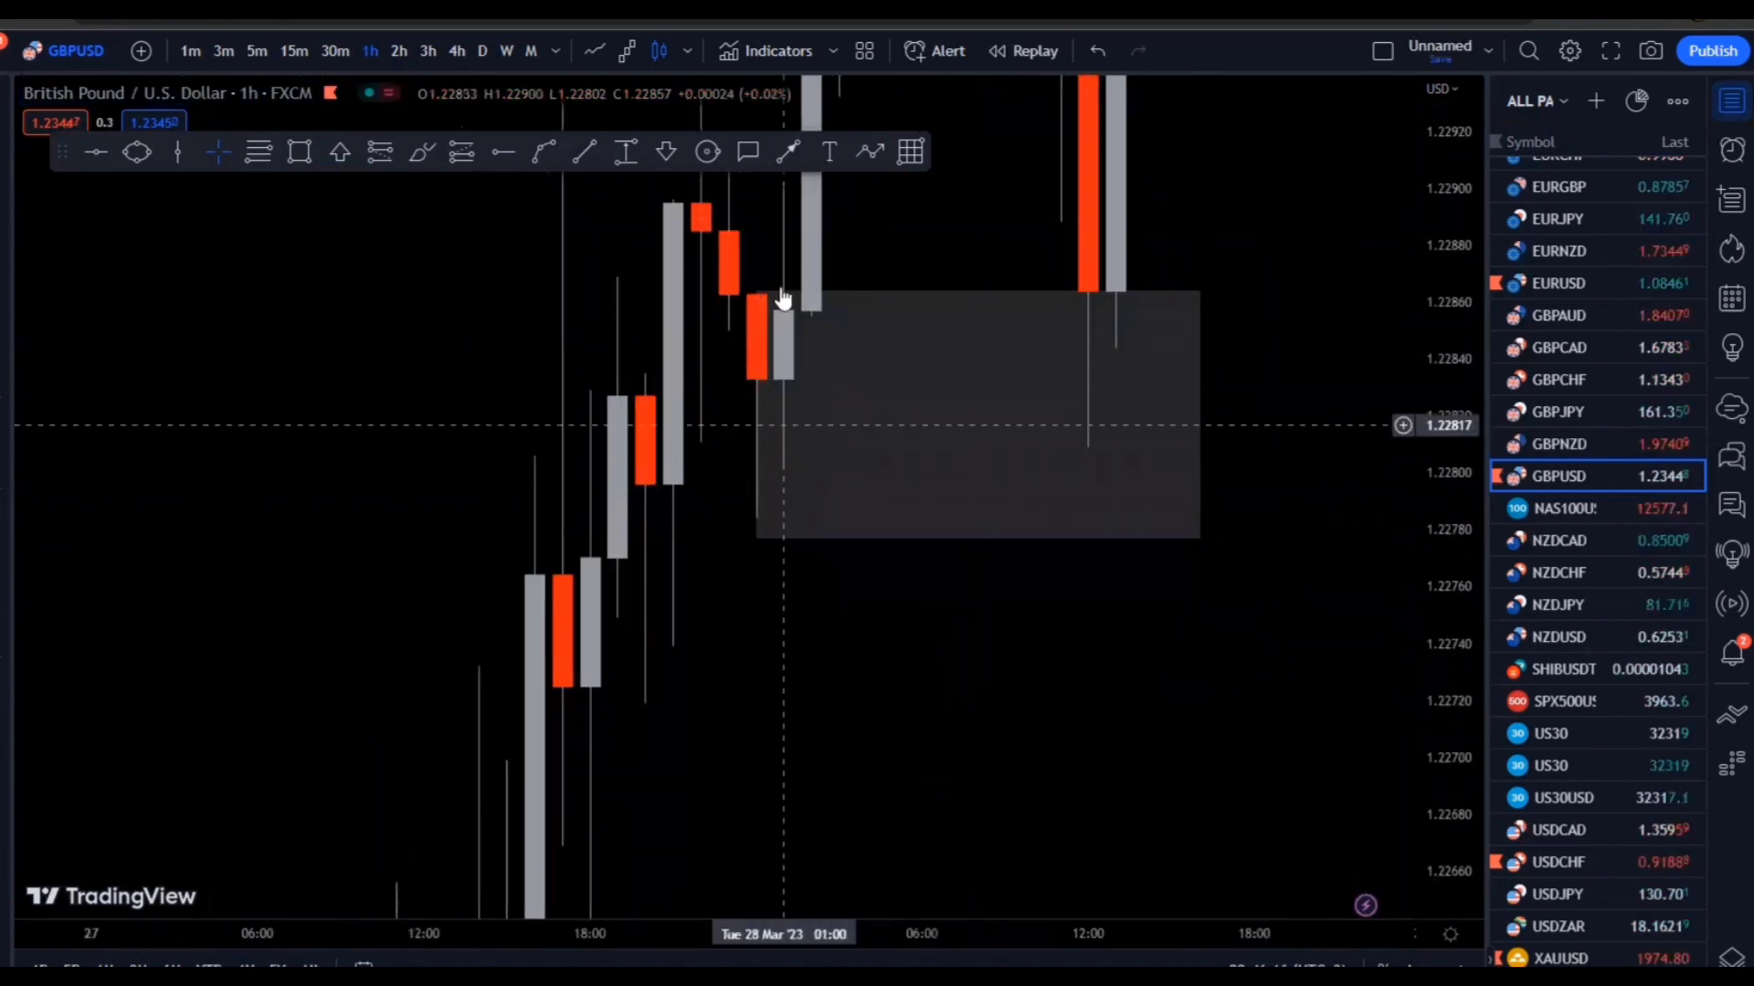
pyautogui.click(587, 151)
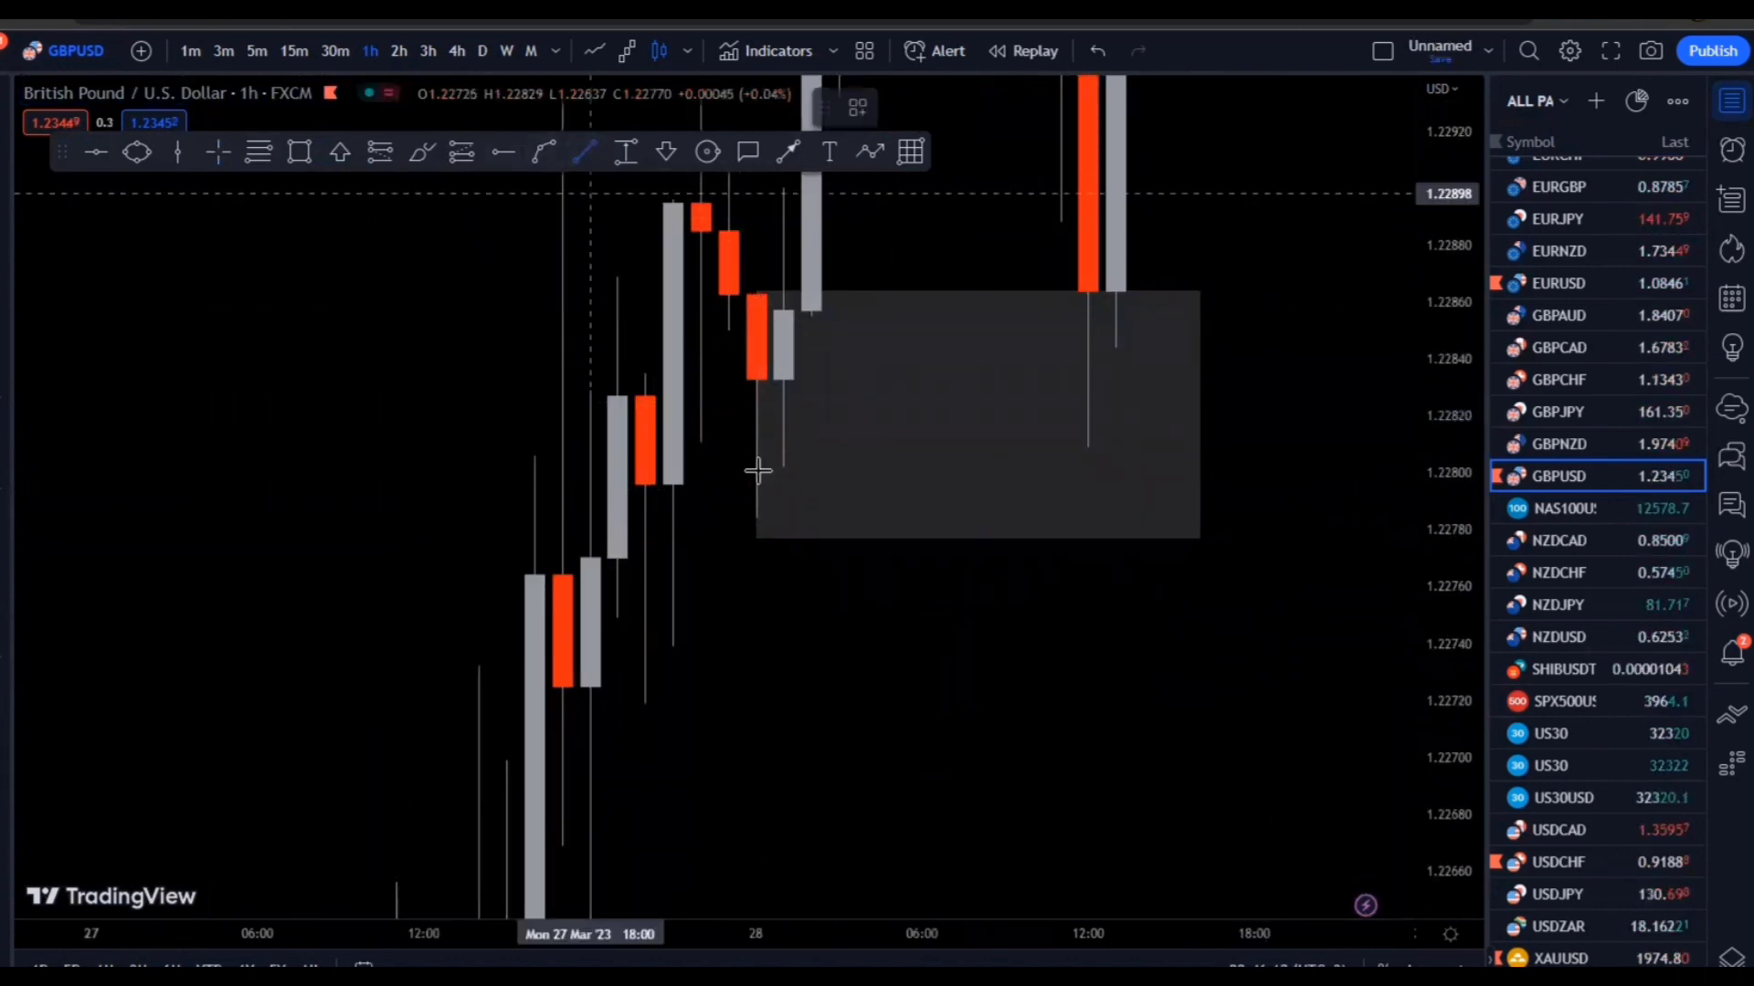
pyautogui.click(698, 442)
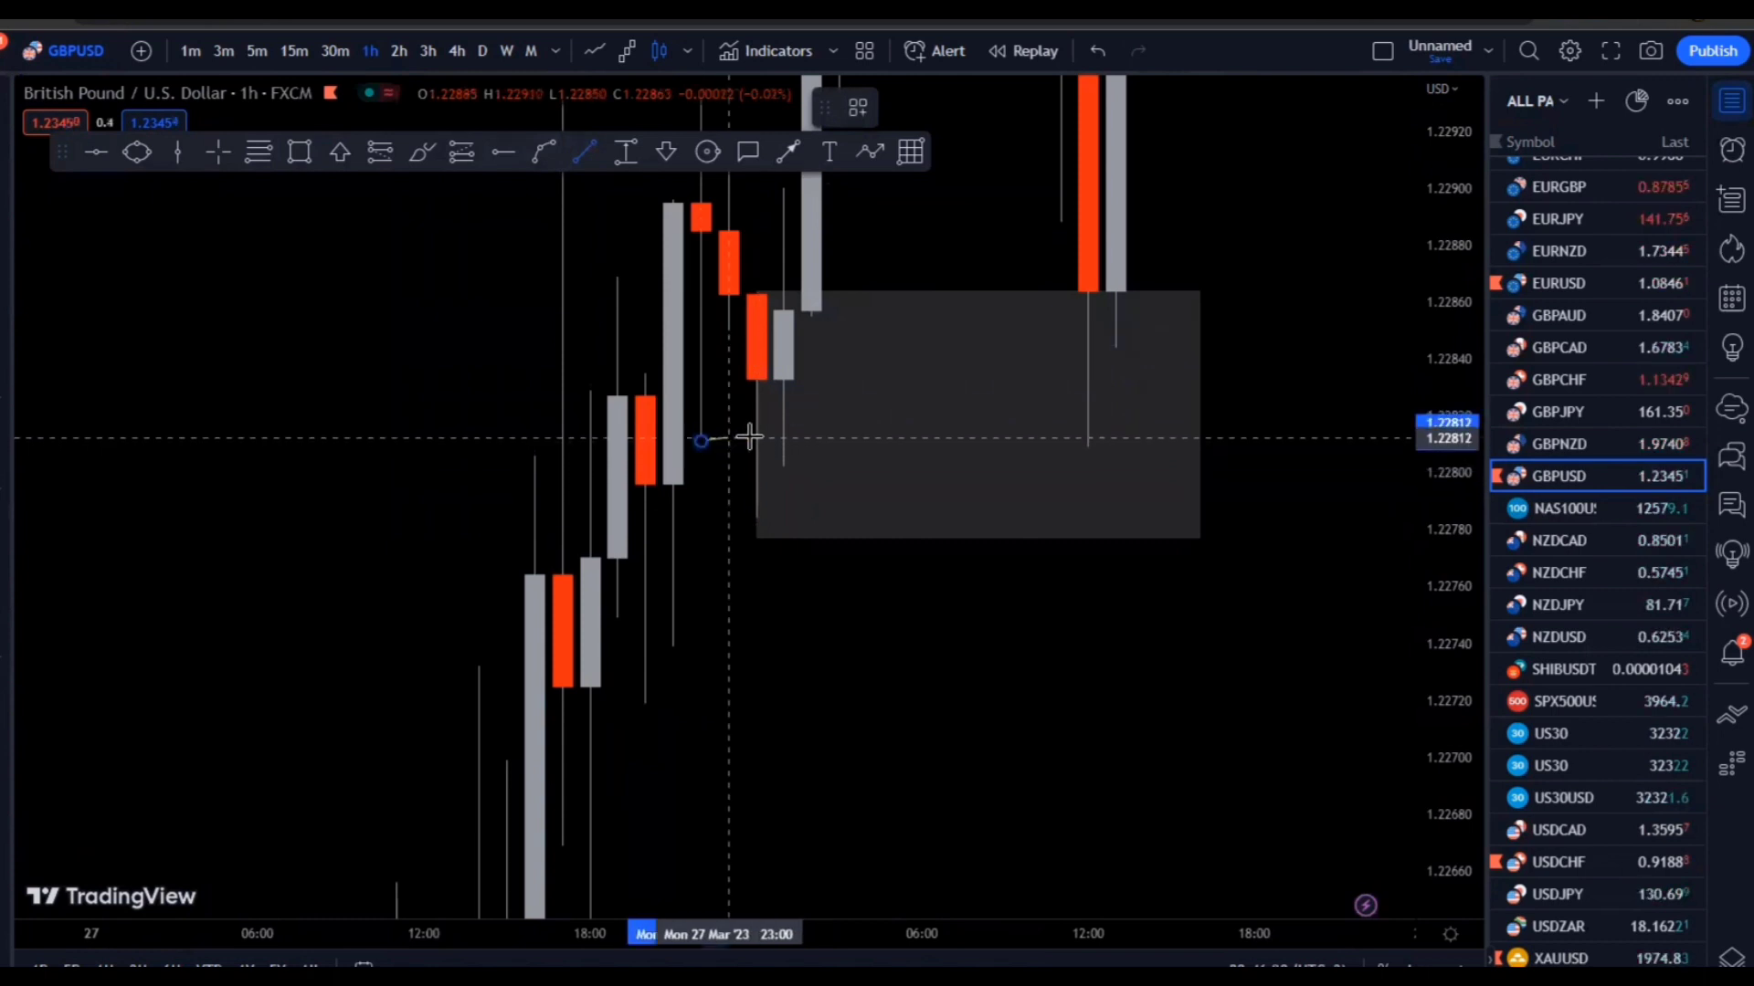
pyautogui.click(757, 441)
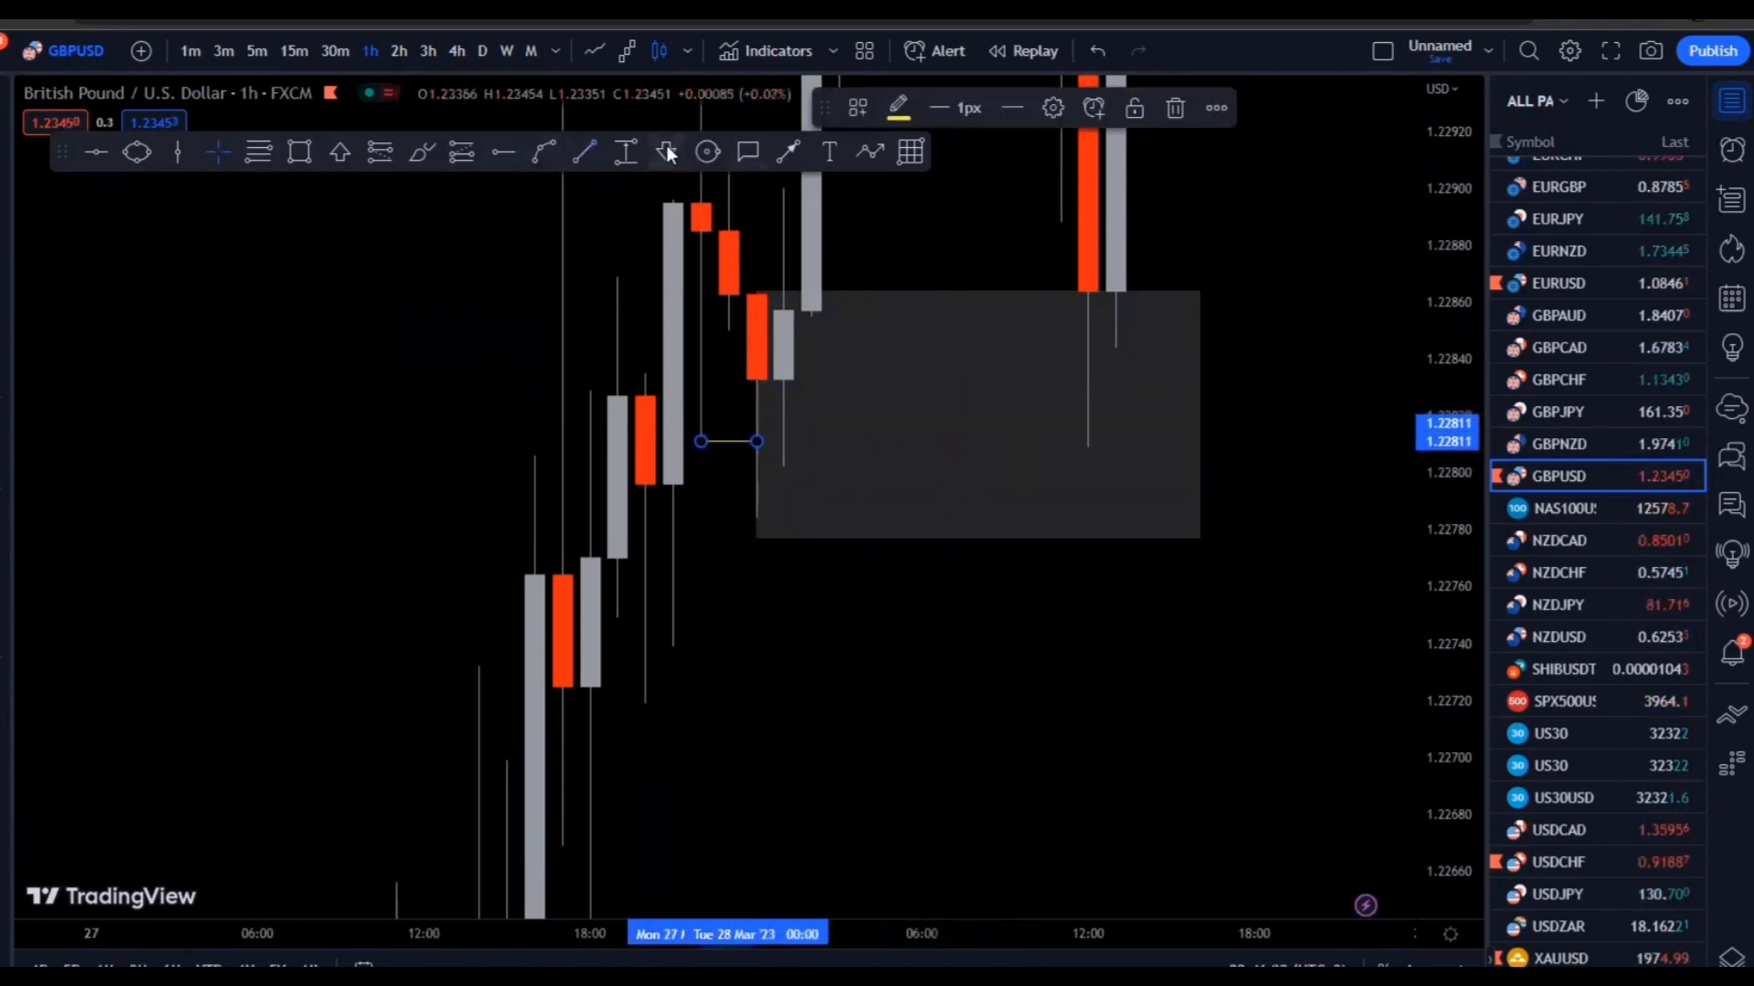
# Brush a freehand projected path dipping down through the grey box, deleting a stray small loop
pyautogui.click(423, 152)
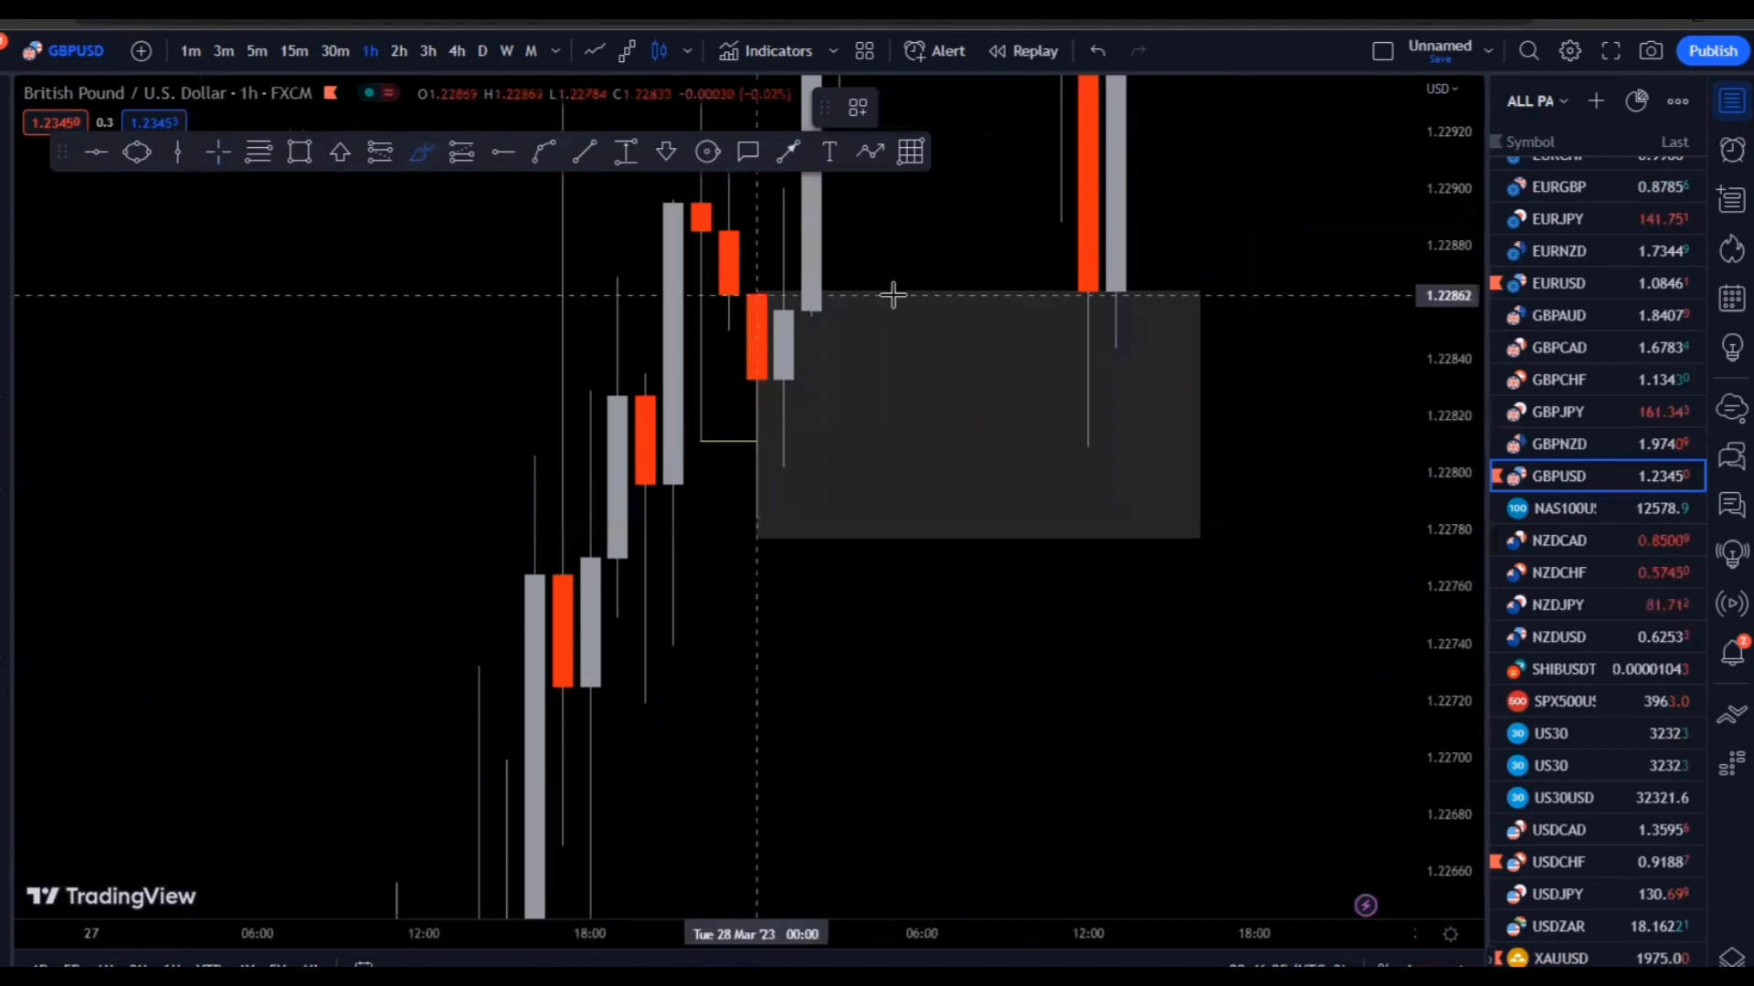
pyautogui.moveTo(1060, 264)
pyautogui.mouseDown()
pyautogui.moveTo(1088, 401)
pyautogui.moveTo(1172, 430)
pyautogui.moveTo(1281, 719)
pyautogui.mouseUp()
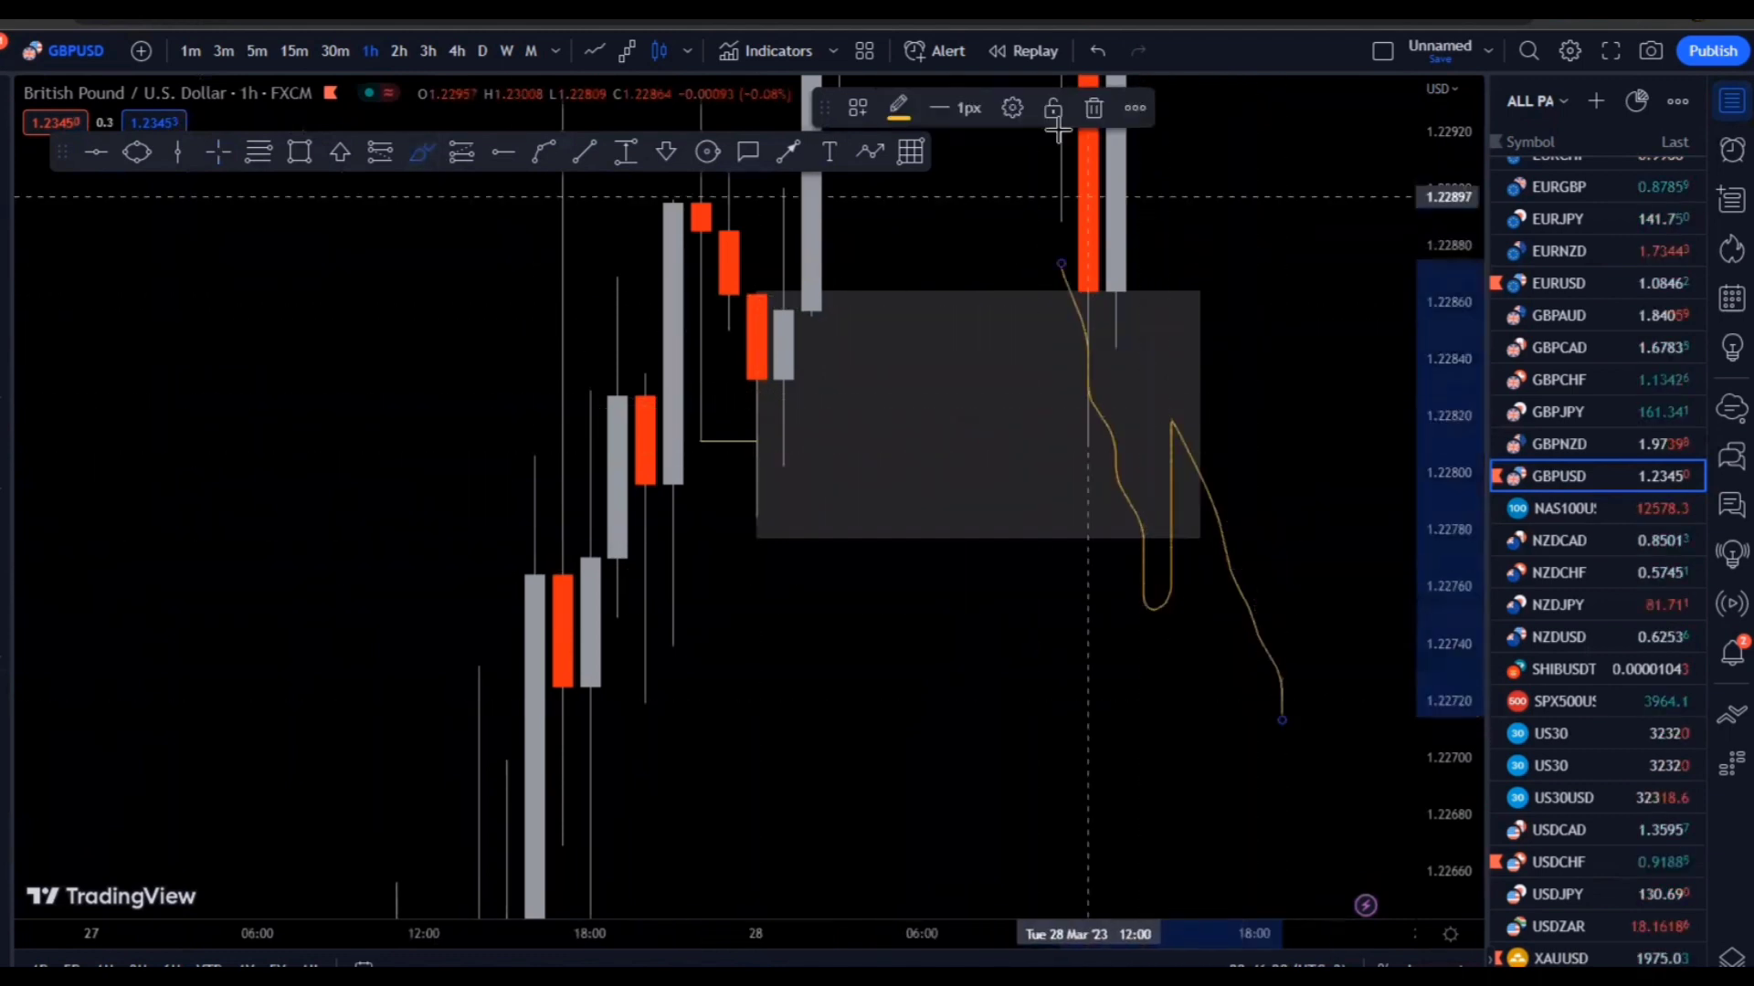
pyautogui.moveTo(699, 468)
pyautogui.mouseDown()
pyautogui.moveTo(757, 494)
pyautogui.moveTo(700, 493)
pyautogui.mouseUp()
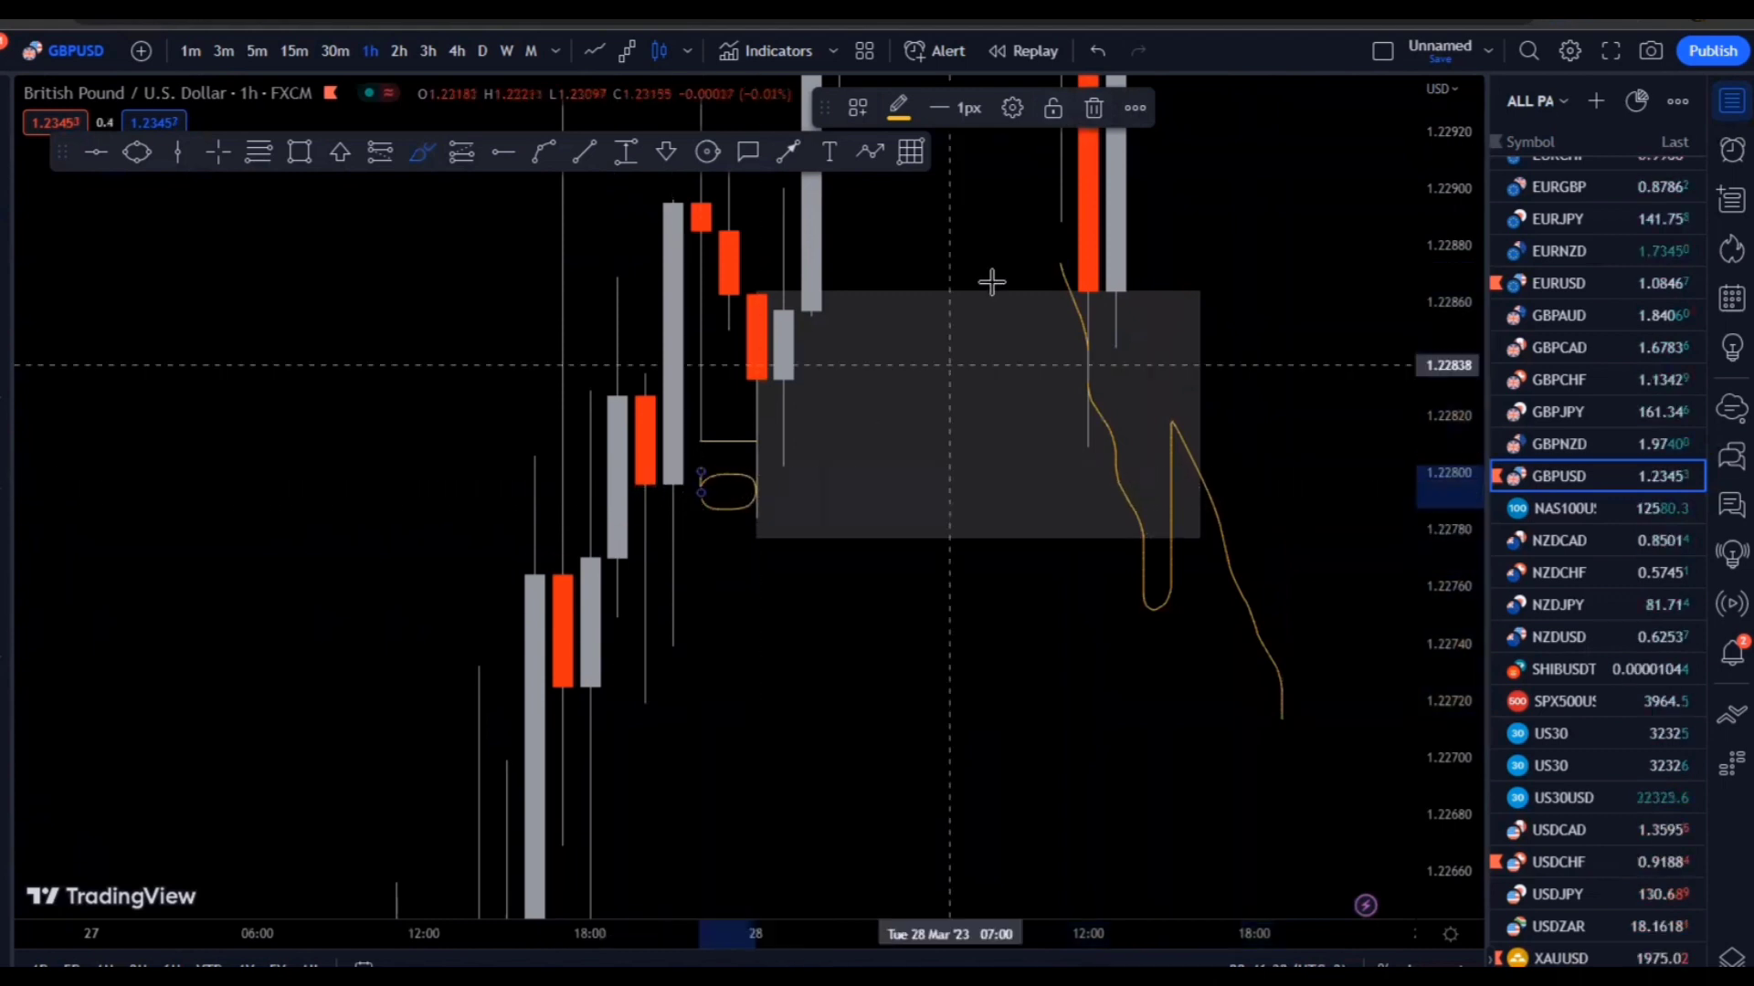
pyautogui.click(1094, 112)
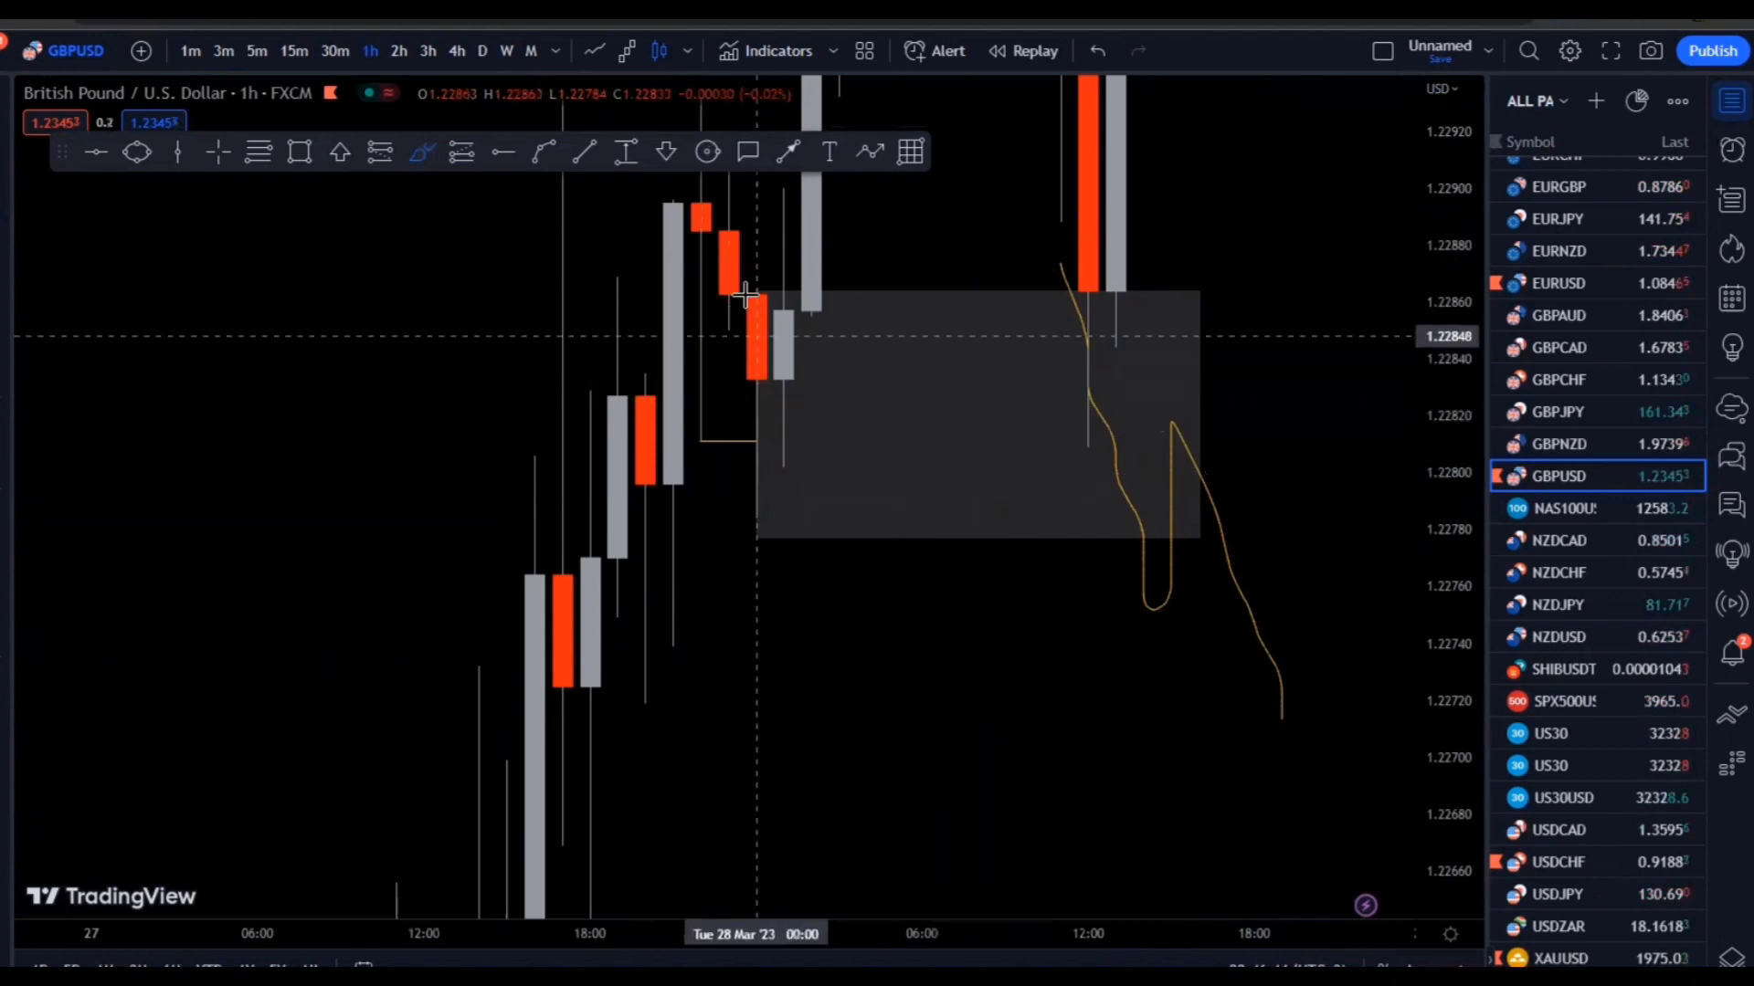
# Draw a line along the box's top edge and delete a stray rising curve
pyautogui.moveTo(768, 295); pyautogui.dragTo(1059, 295)
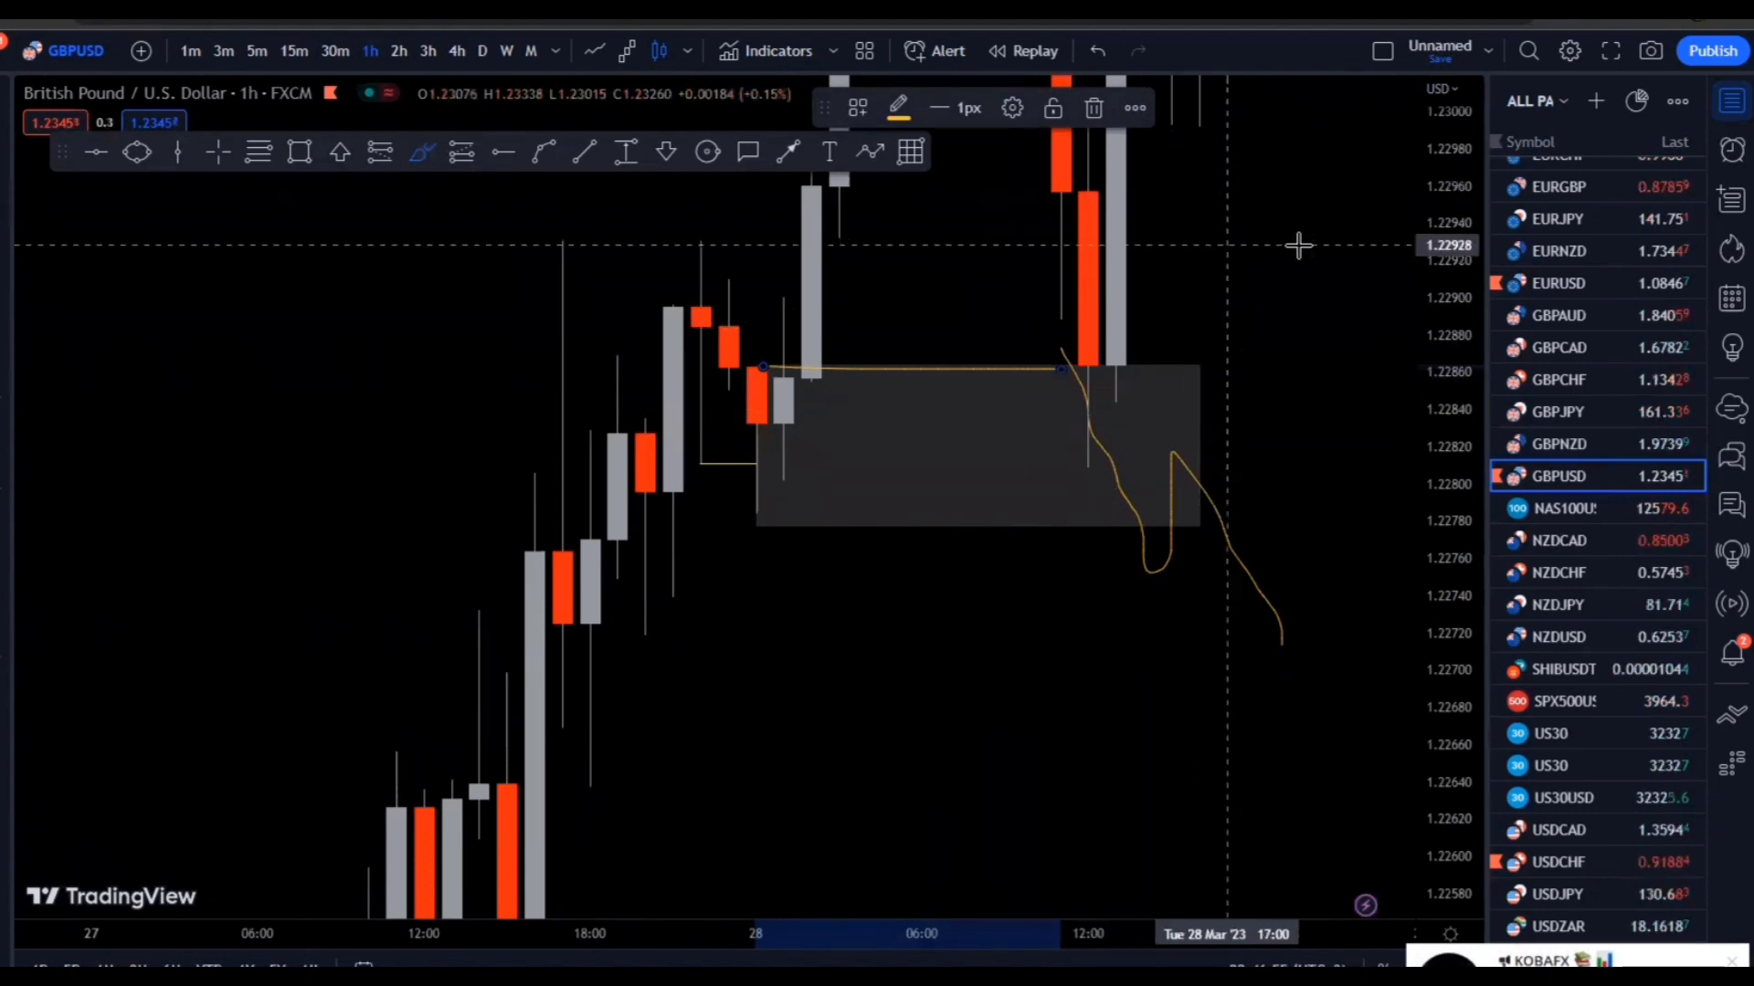
pyautogui.scroll(-3, 1352, 274)
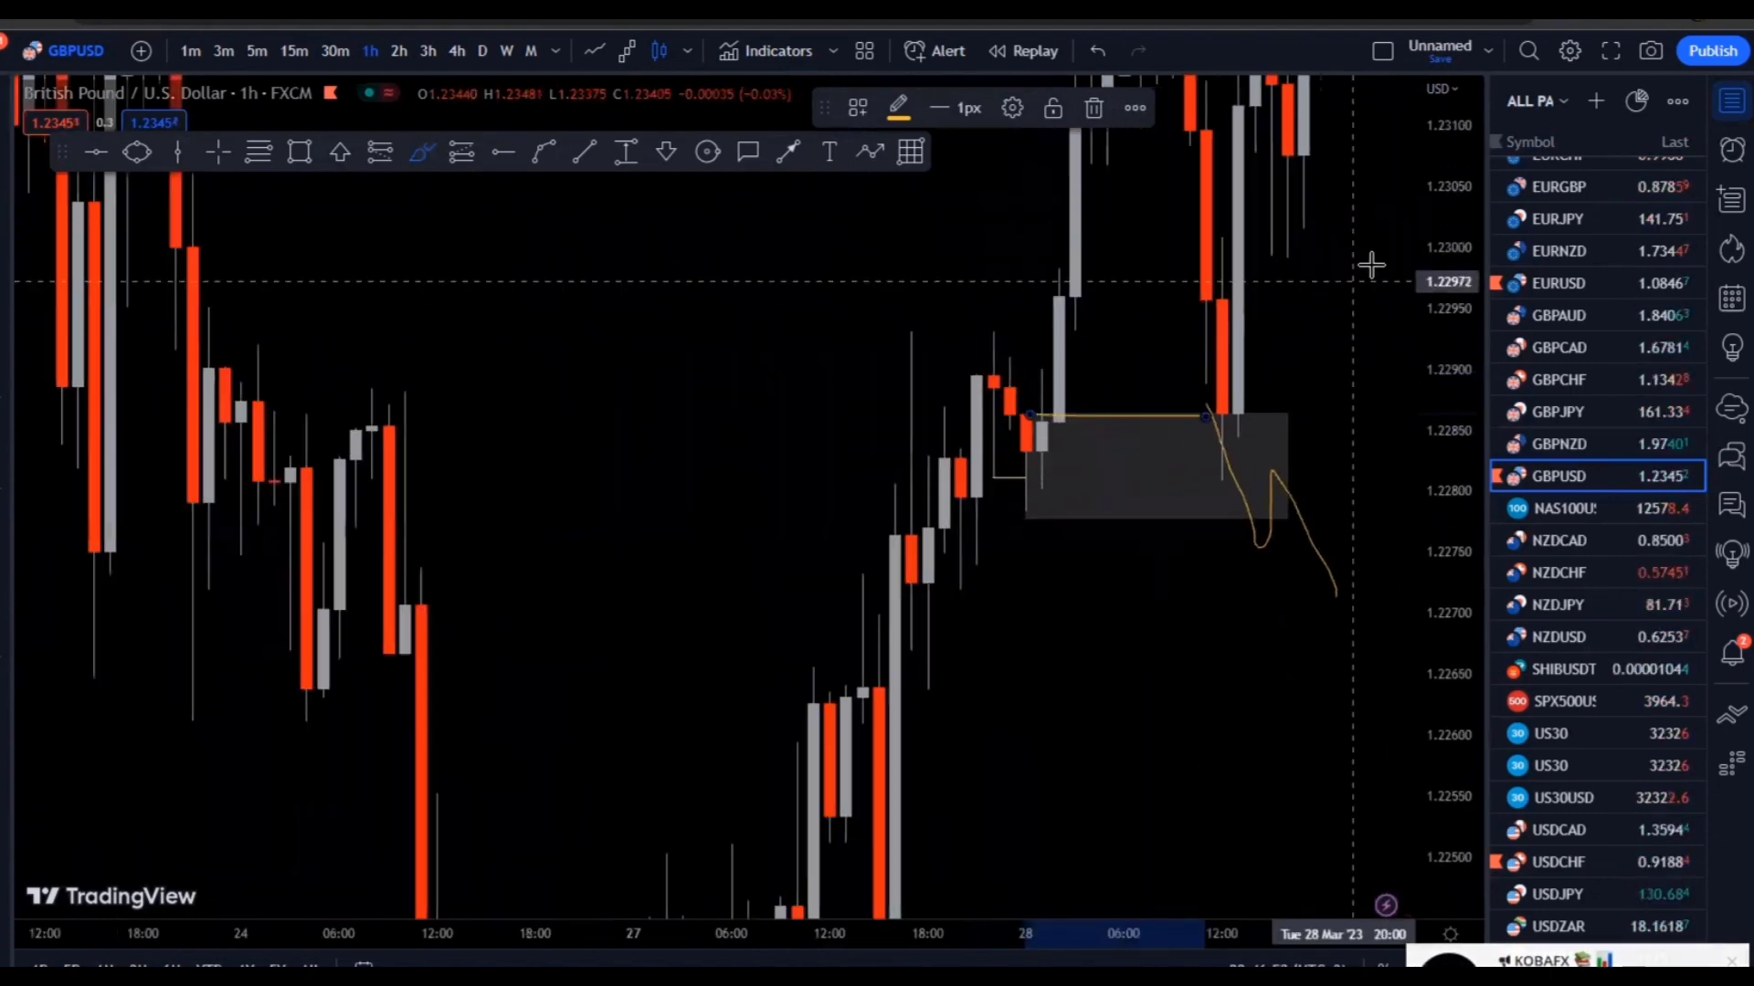
pyautogui.moveTo(1303, 558); pyautogui.dragTo(1367, 231)
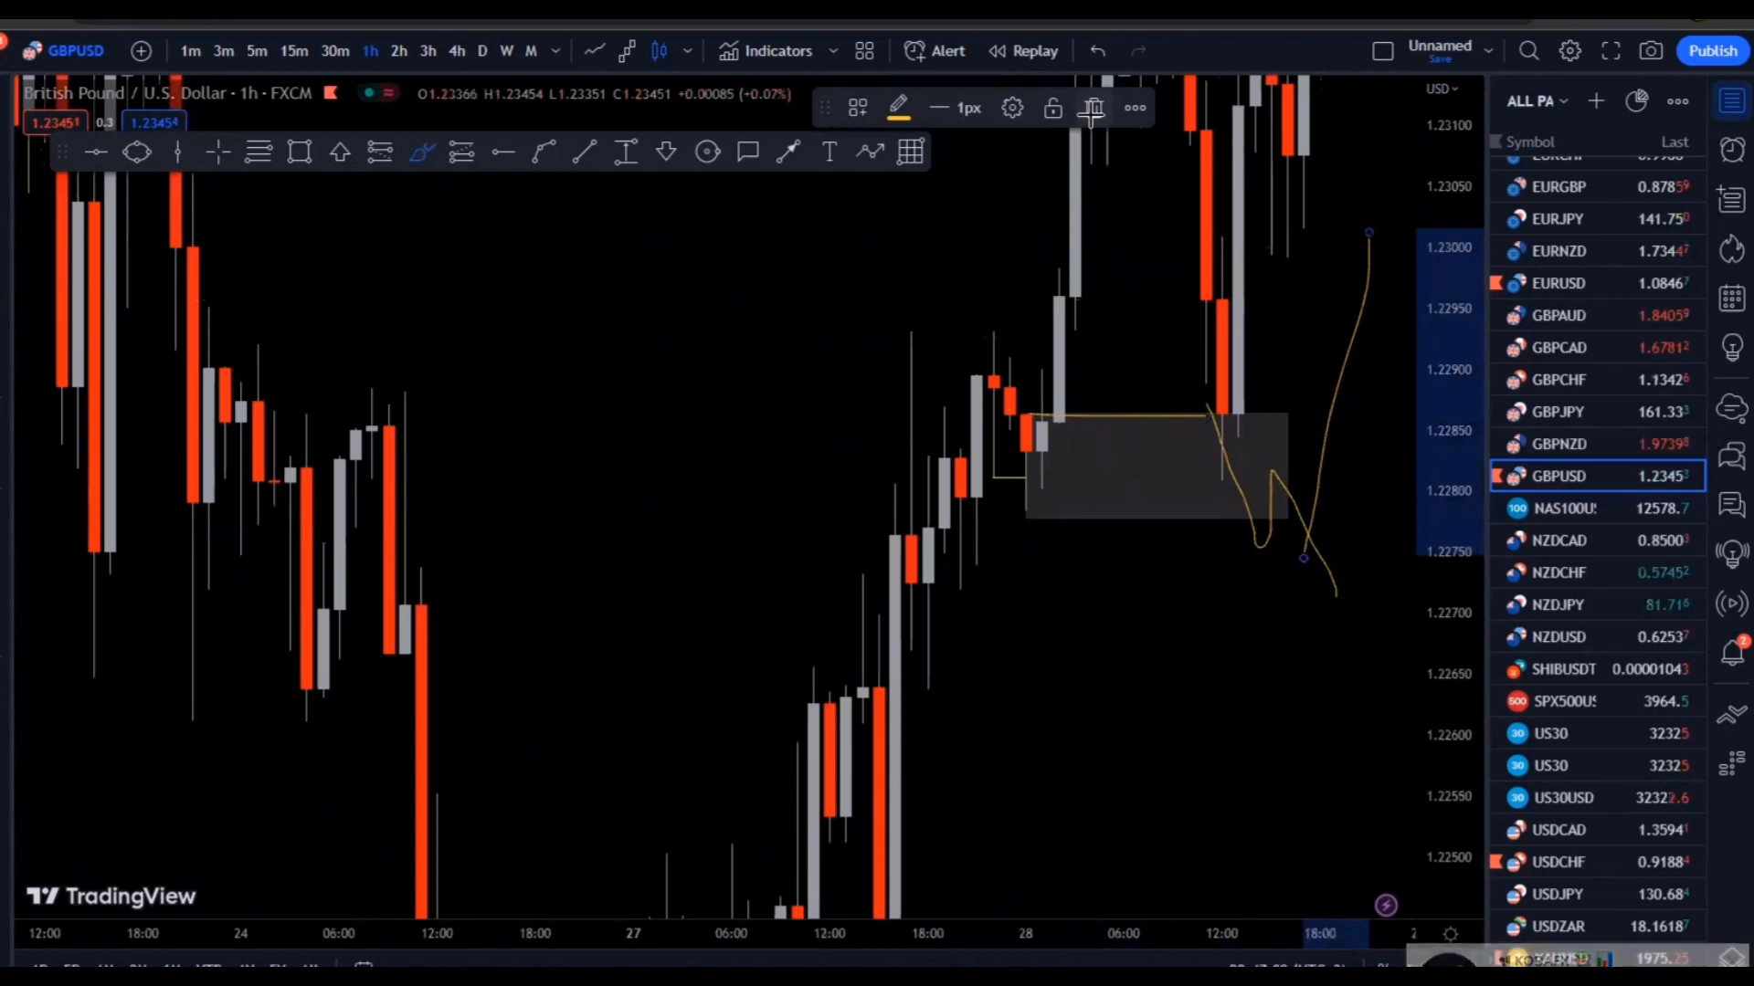
pyautogui.press('Delete')
# Bring the rally into view and anchor a Price Range measurement at the 28 Mar 1.22865 low
pyautogui.moveTo(601, 325); pyautogui.dragTo(364, 646)
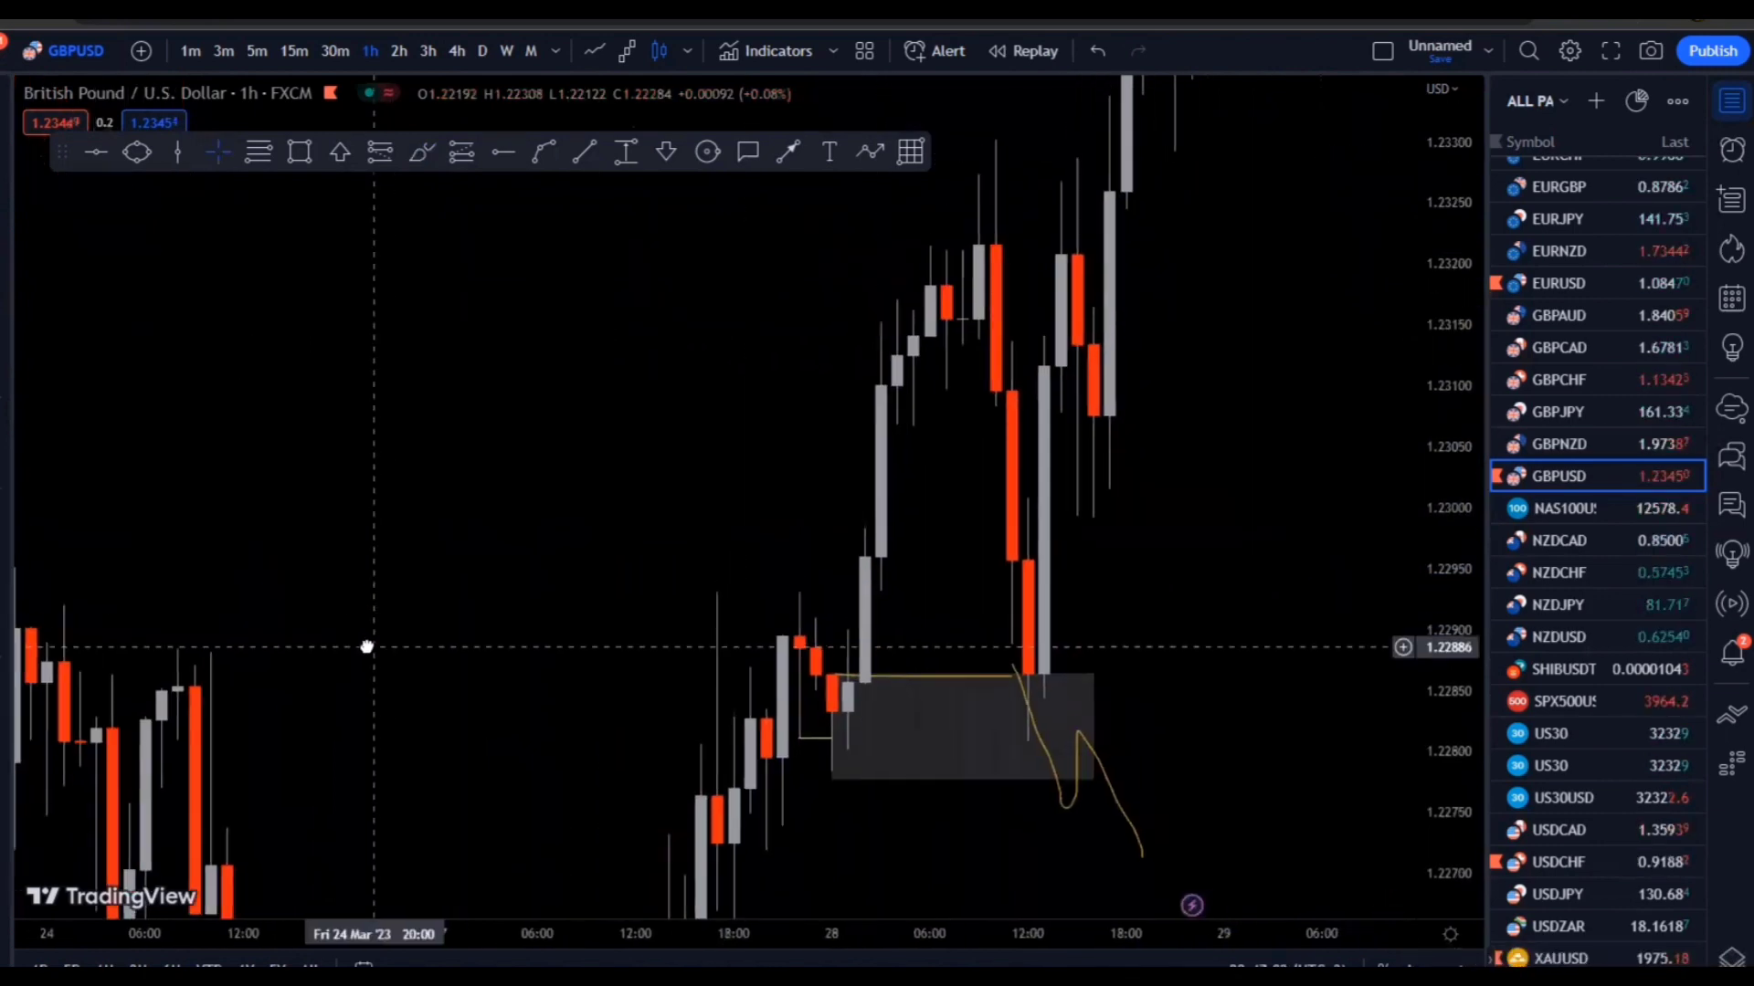
pyautogui.moveTo(1451, 490); pyautogui.dragTo(1452, 548)
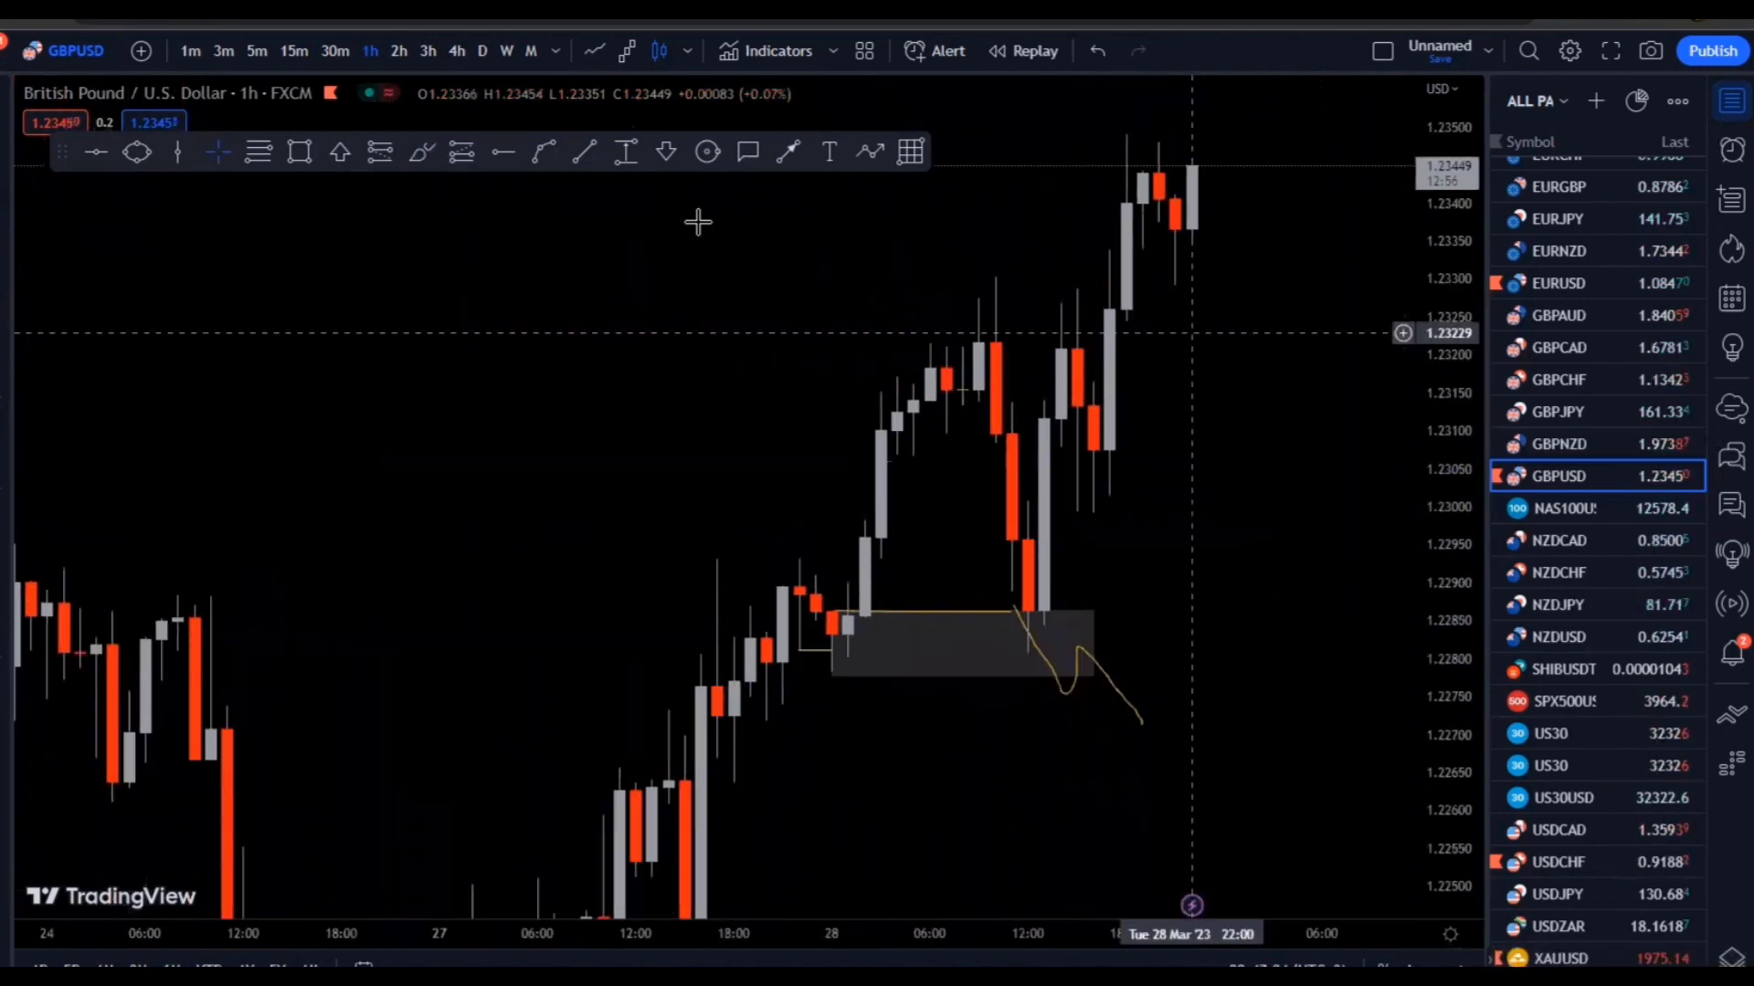
pyautogui.click(628, 155)
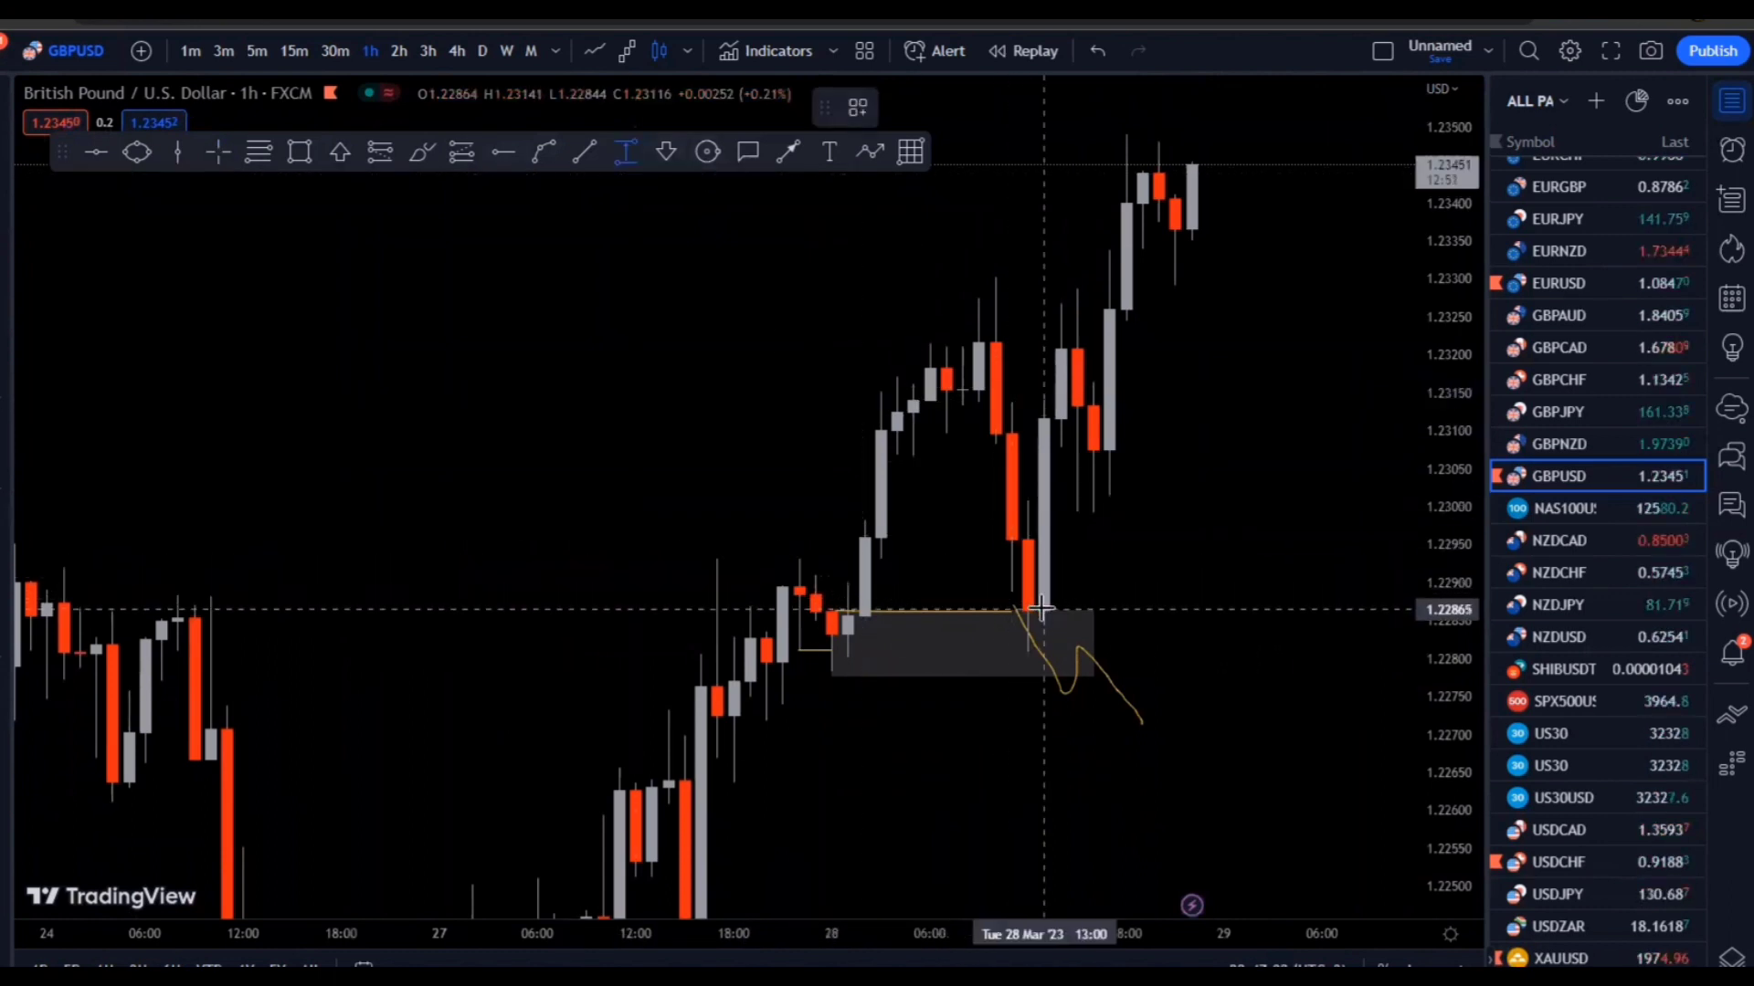
pyautogui.click(1044, 607)
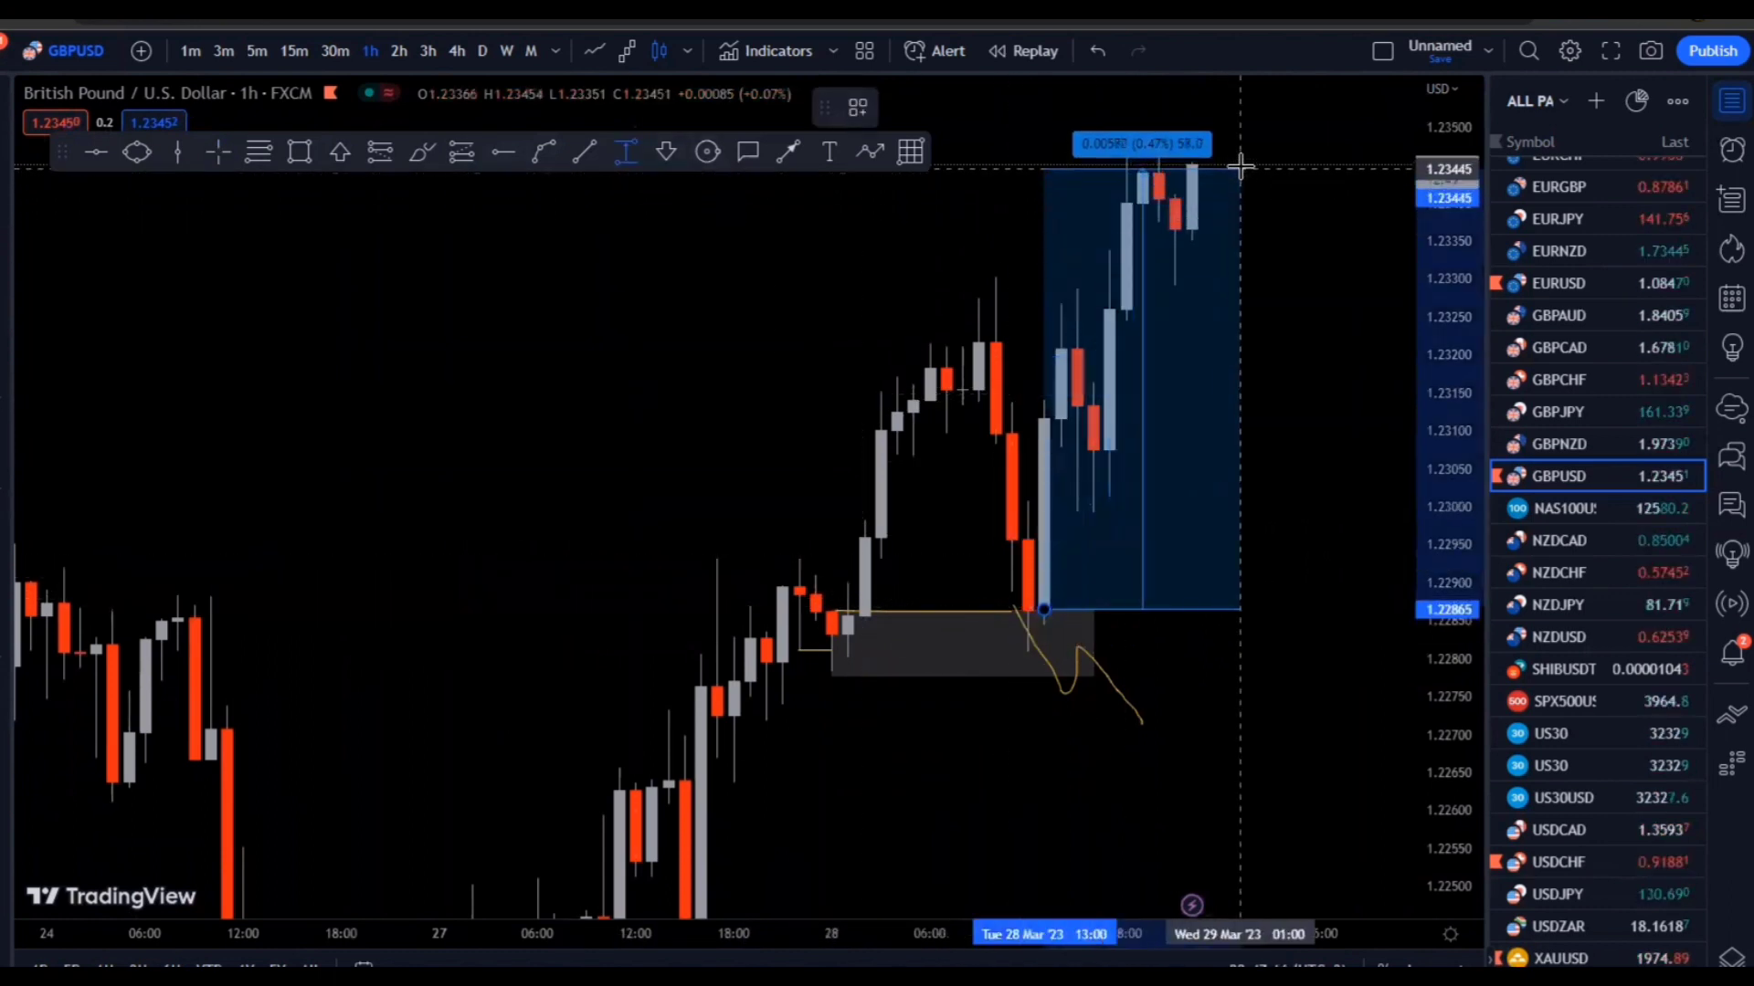